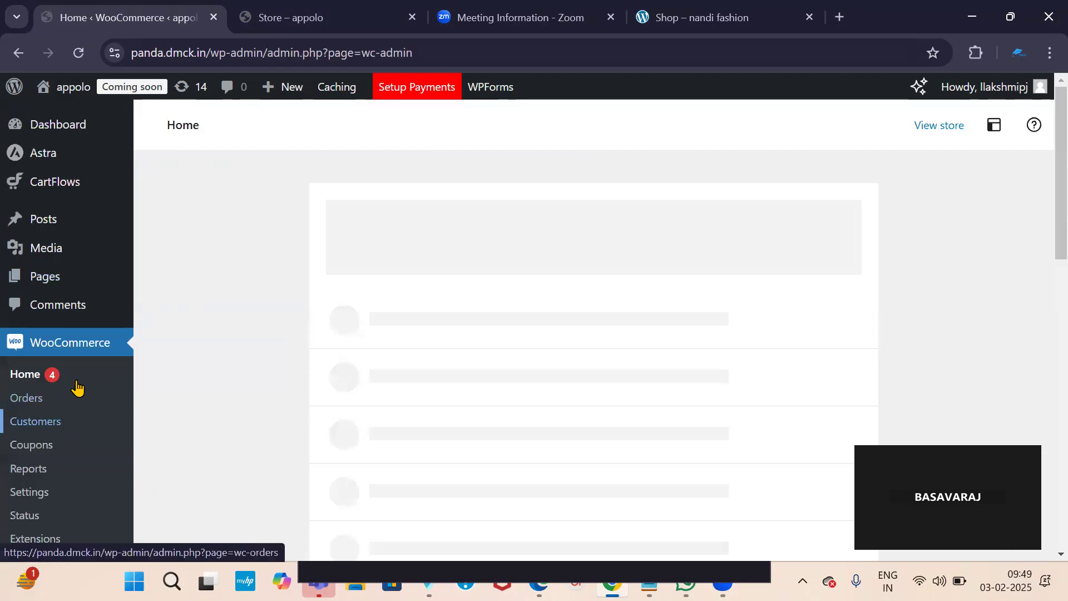
Open the list of all store products from the WooCommerce home page
scroll(37, 398, down, 3)
scroll(40, 390, up, 1)
scroll(39, 389, up, 2)
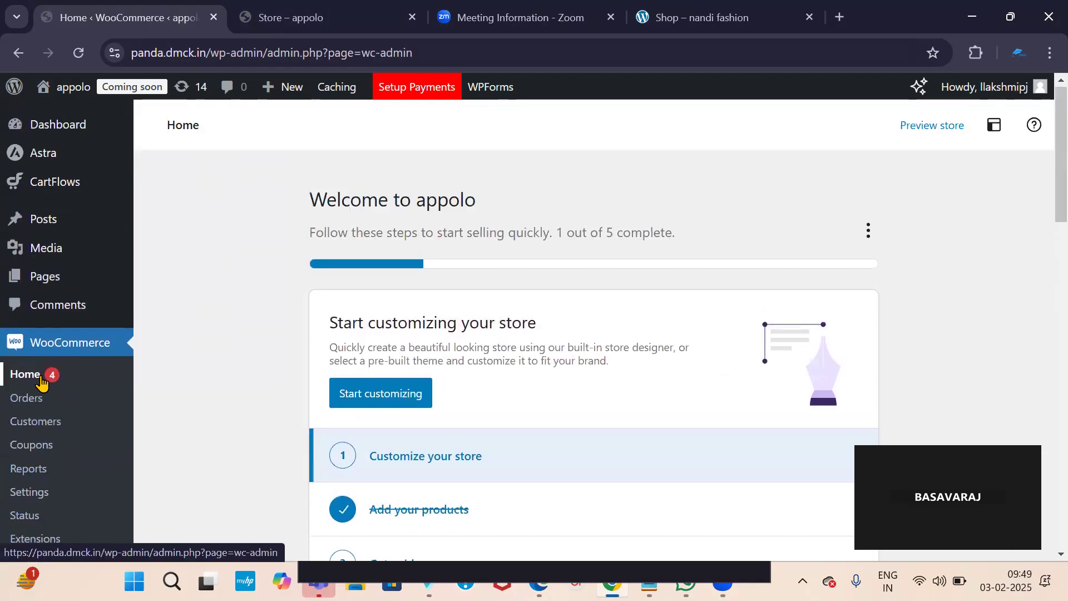
scroll(47, 223, down, 1)
scroll(50, 262, down, 5)
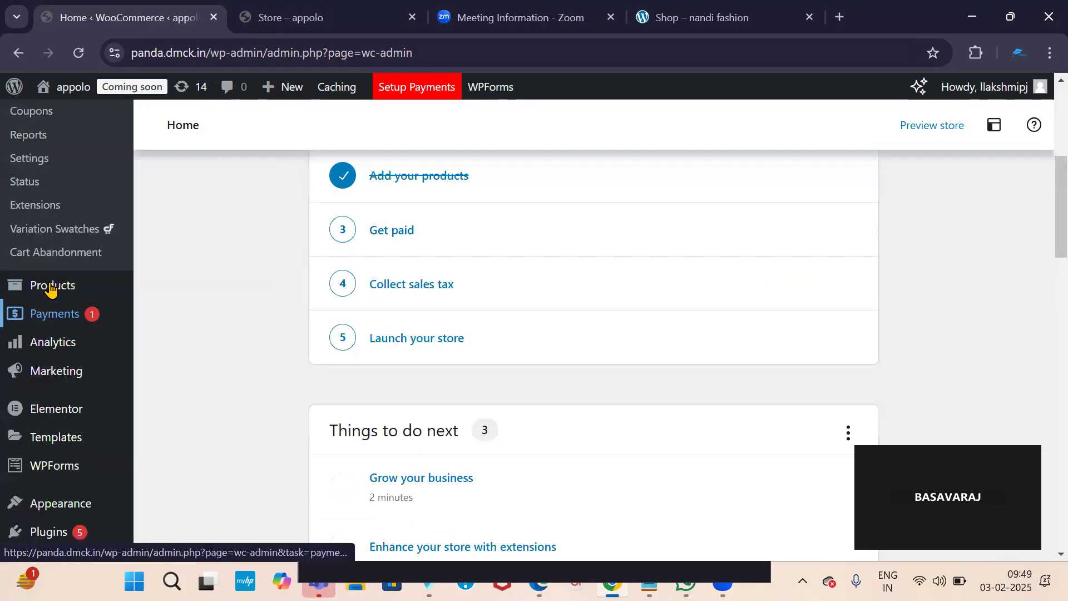
mouse_move(50, 295)
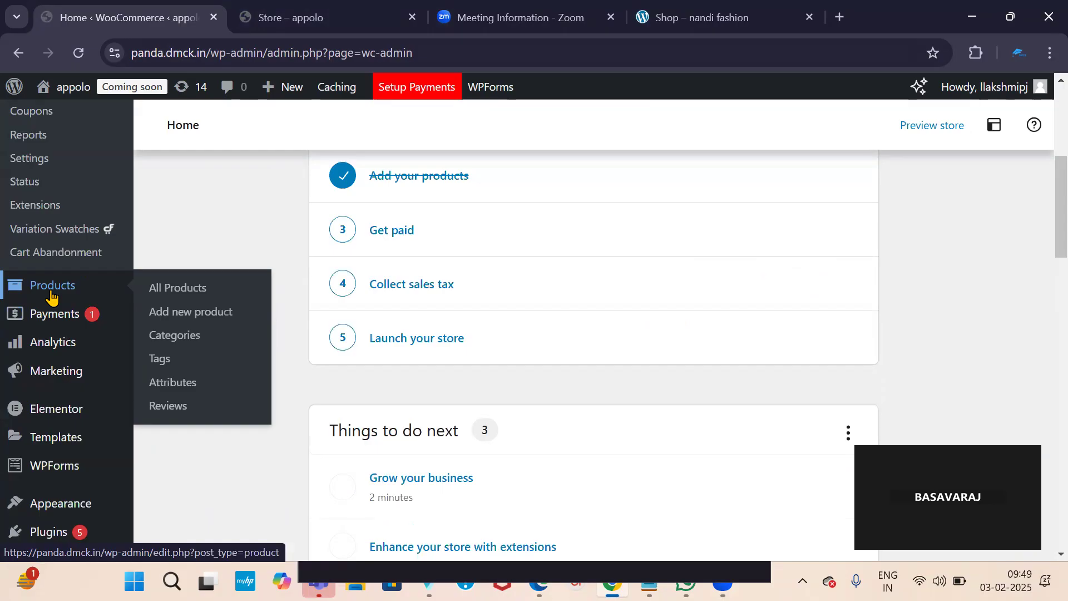
click(50, 295)
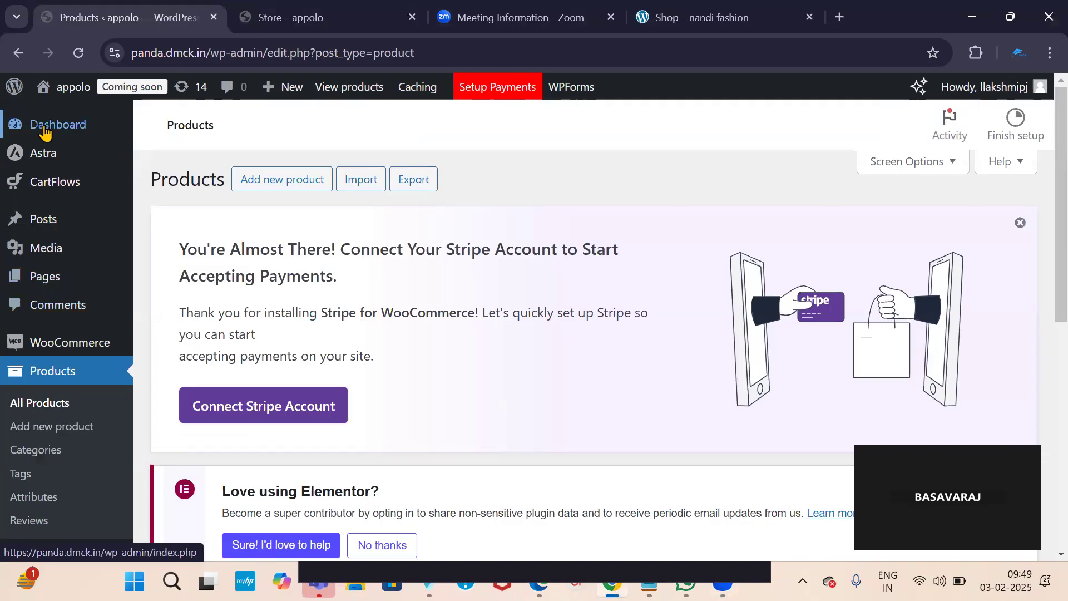
mouse_move(52, 129)
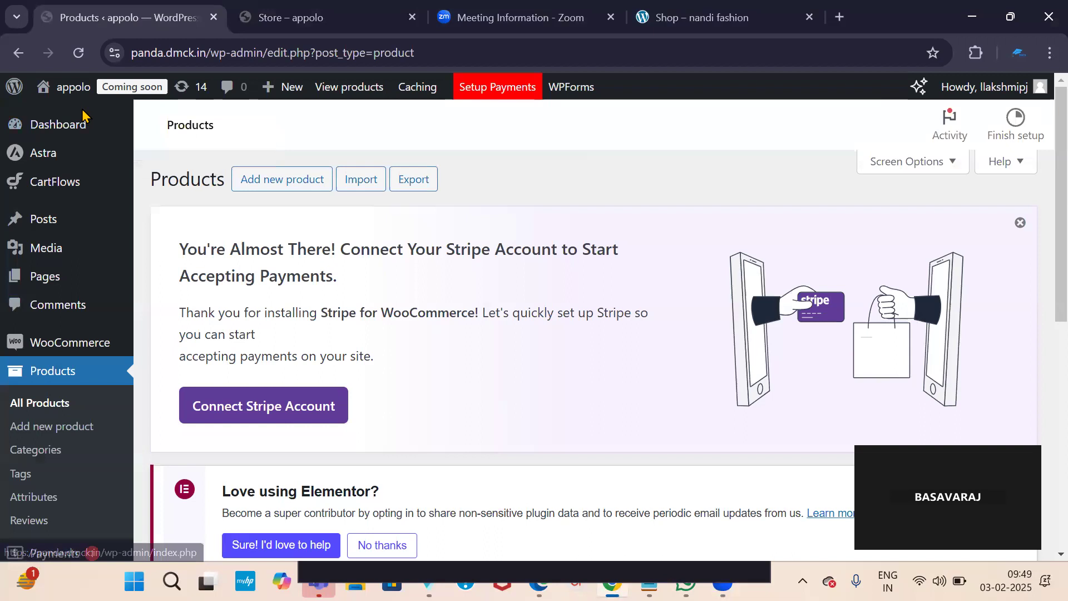
mouse_move(71, 101)
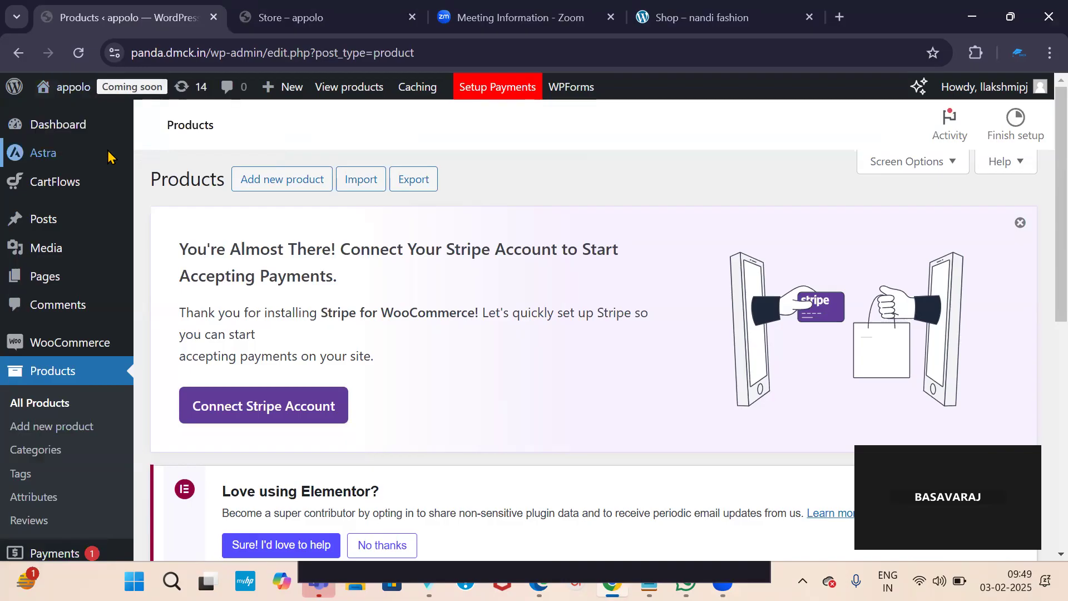
mouse_move(107, 127)
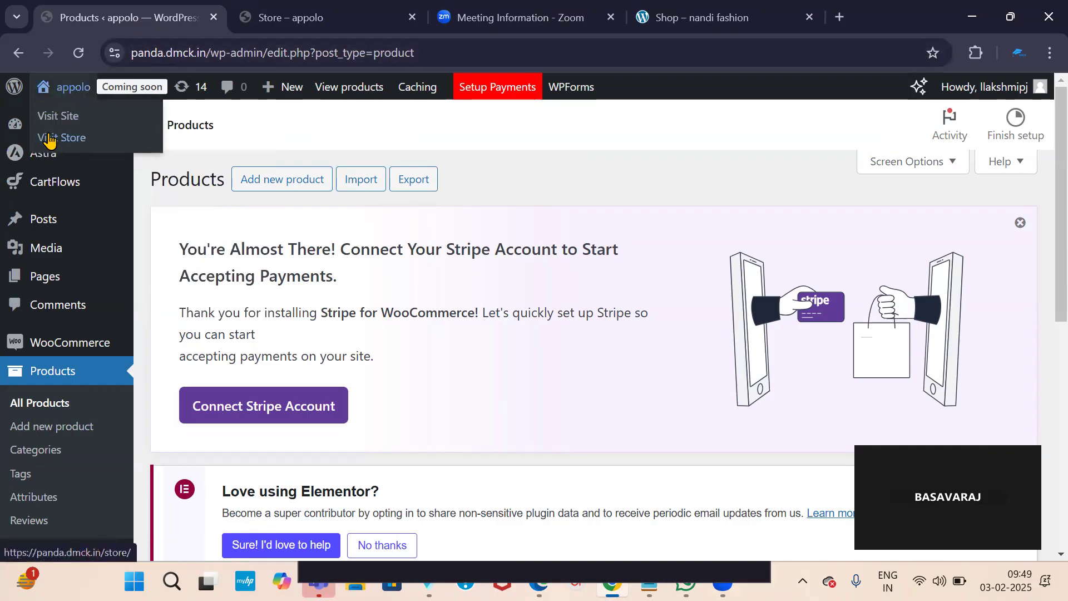
mouse_move(47, 216)
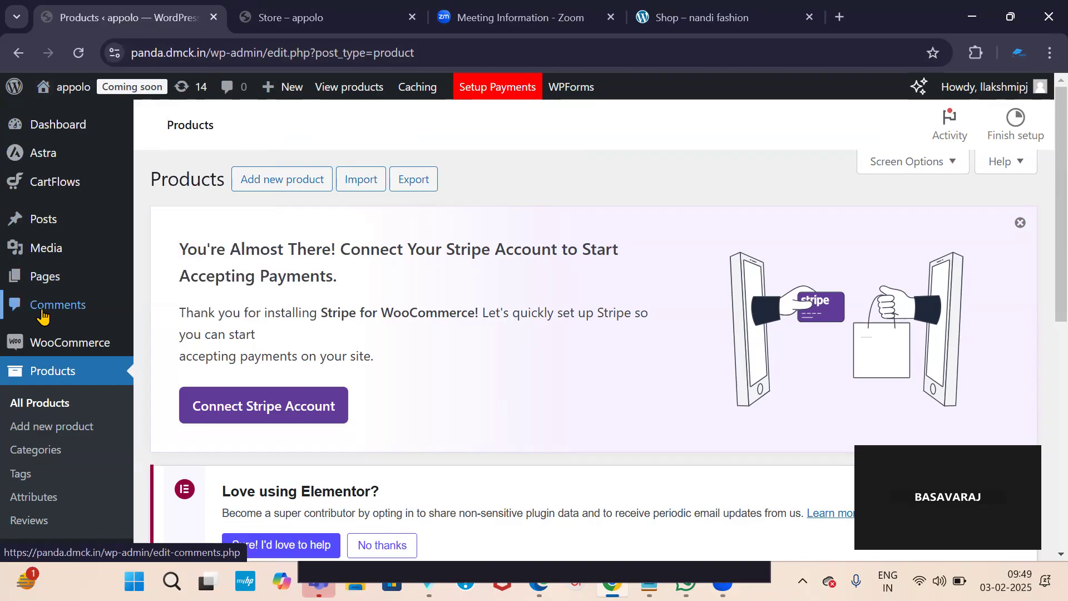
scroll(34, 356, down, 2)
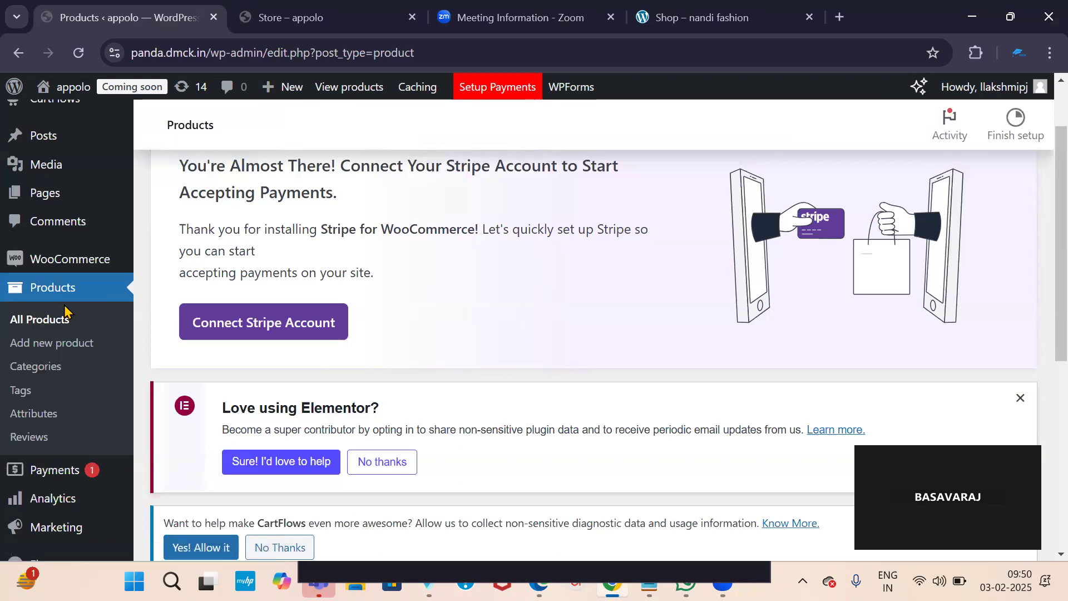
scroll(67, 307, up, 2)
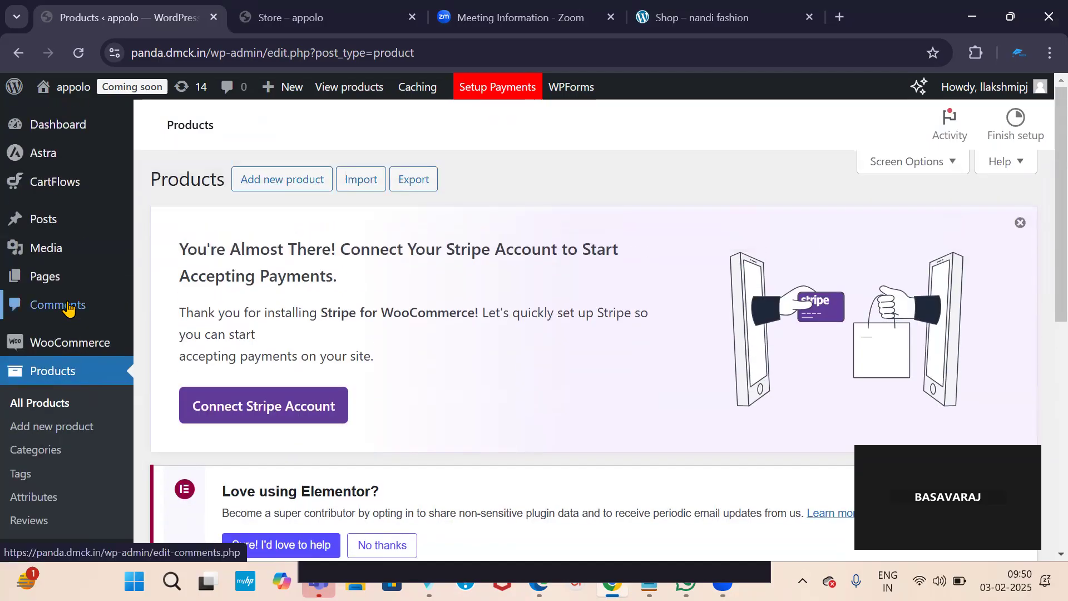
Open the site's Reading settings
scroll(69, 301, down, 3)
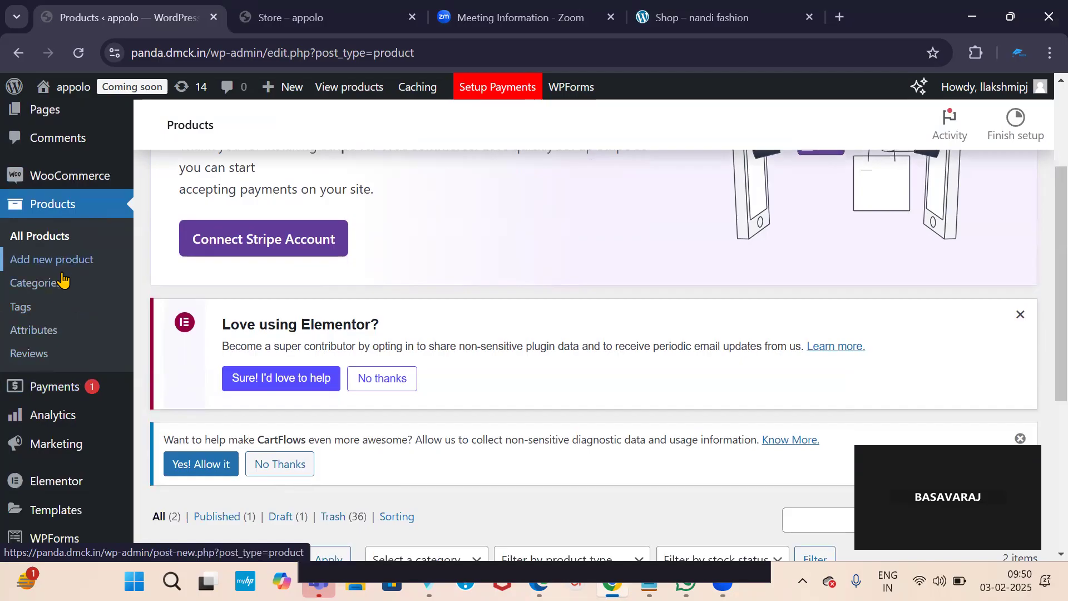
scroll(61, 312, down, 5)
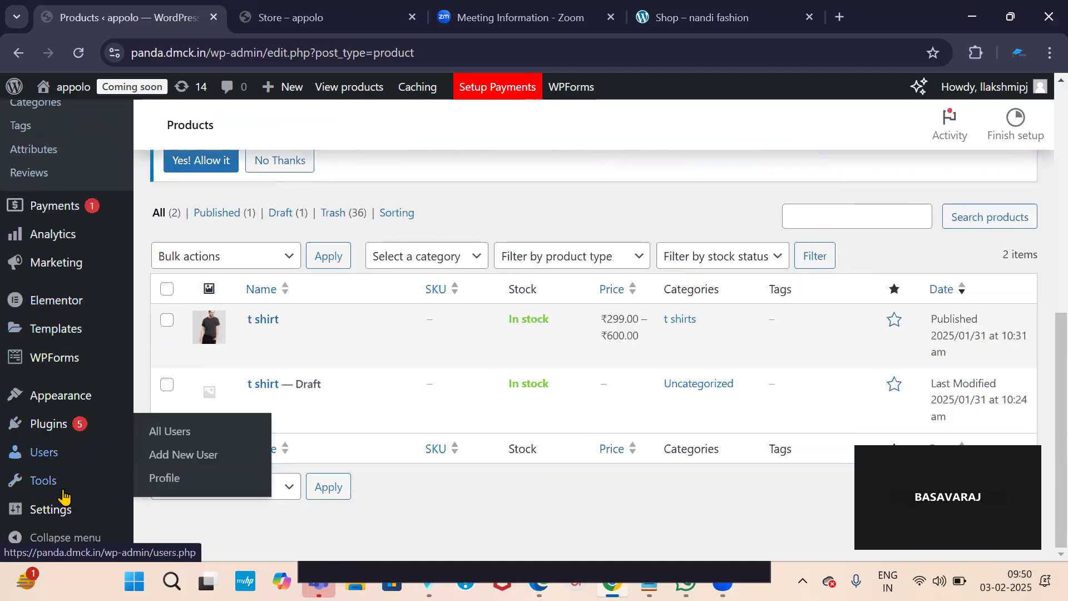
mouse_move(57, 512)
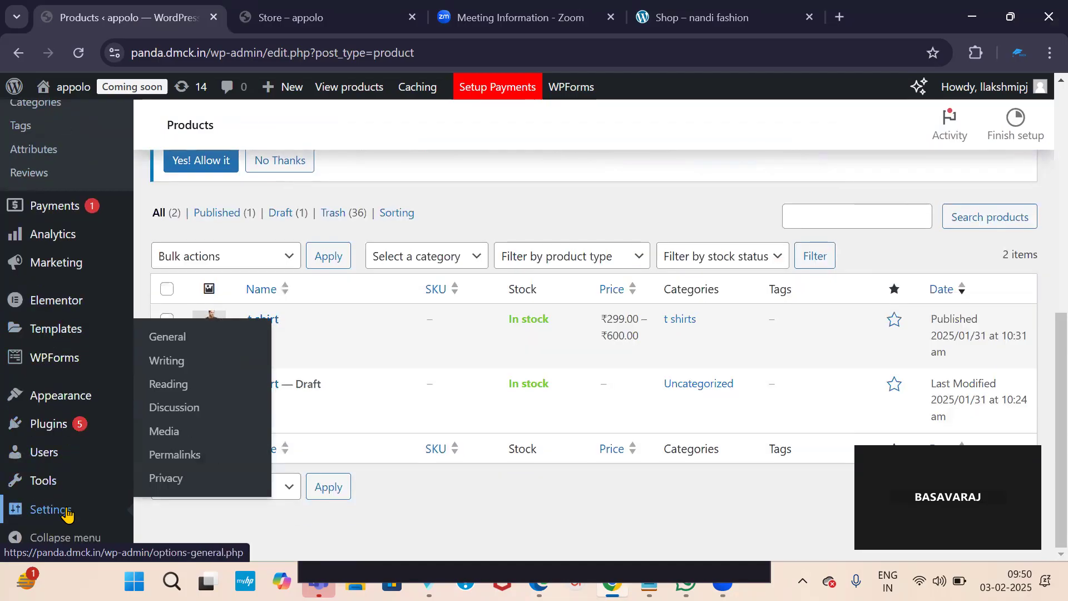
click(172, 391)
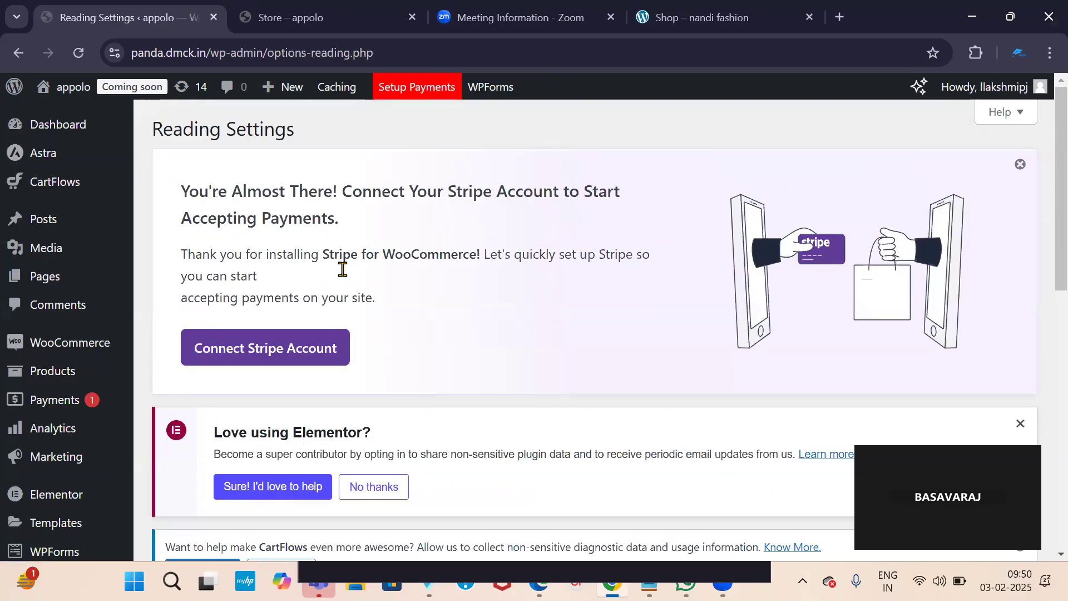
Review the pages available as static homepage, keep Home selected, and save the reading settings
scroll(341, 278, down, 5)
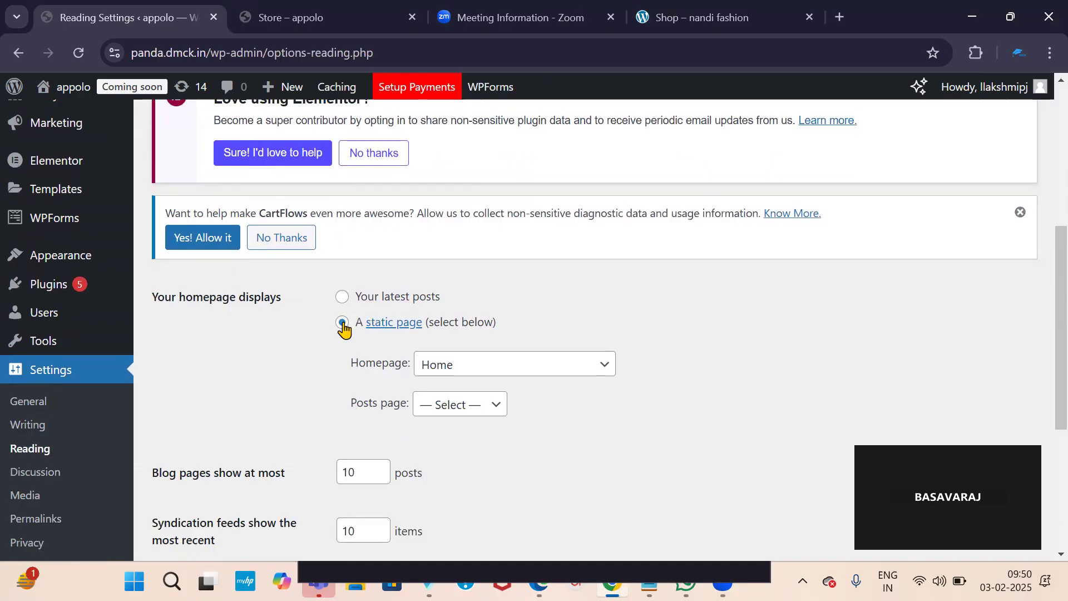
scroll(436, 358, down, 1)
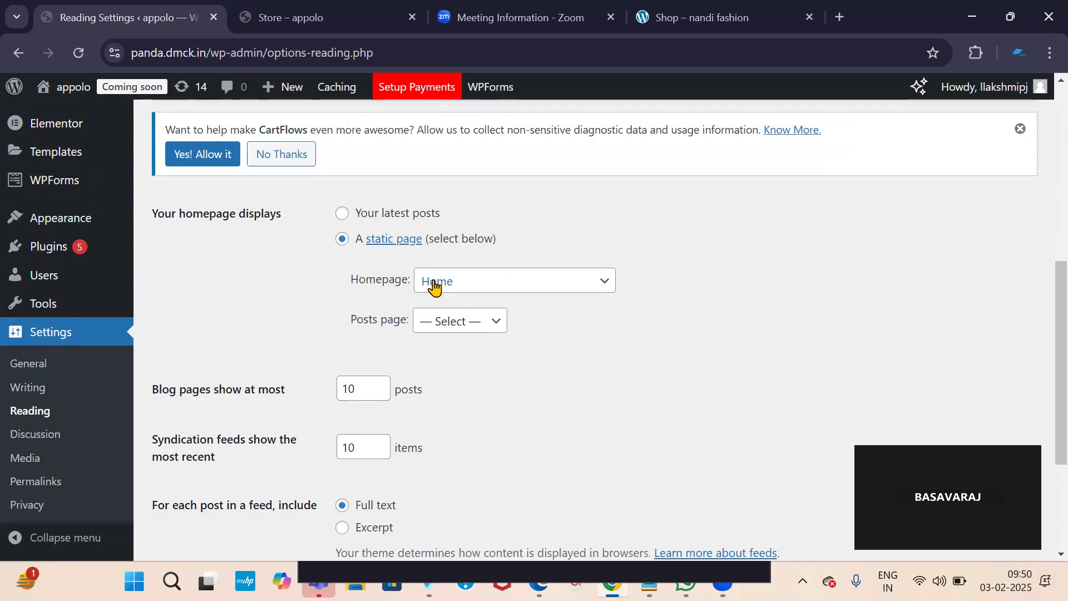
click(609, 287)
scroll(470, 345, down, 1)
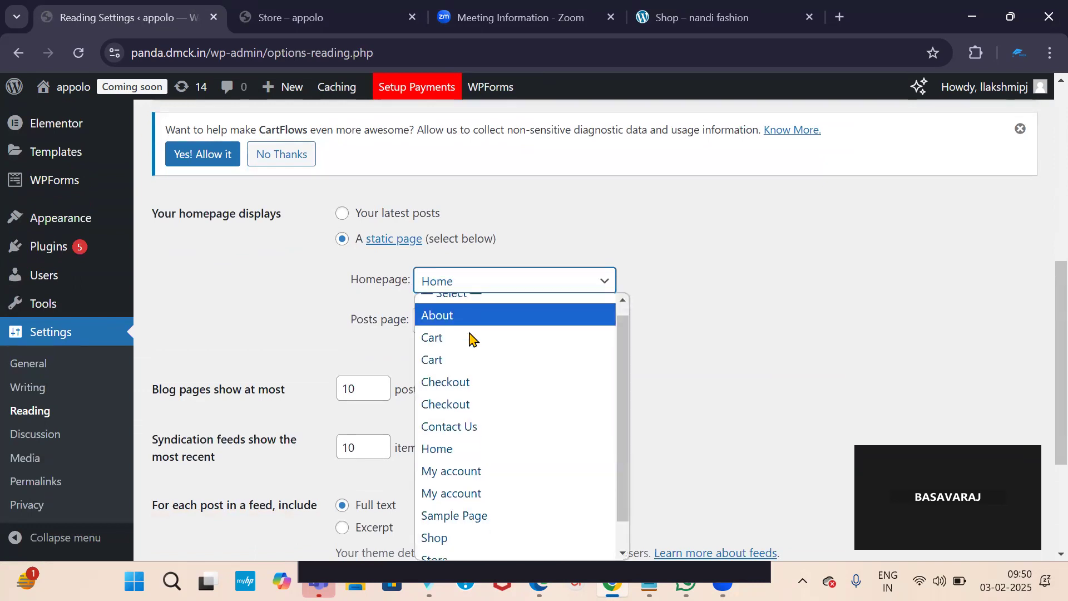
click(265, 331)
scroll(265, 330, down, 4)
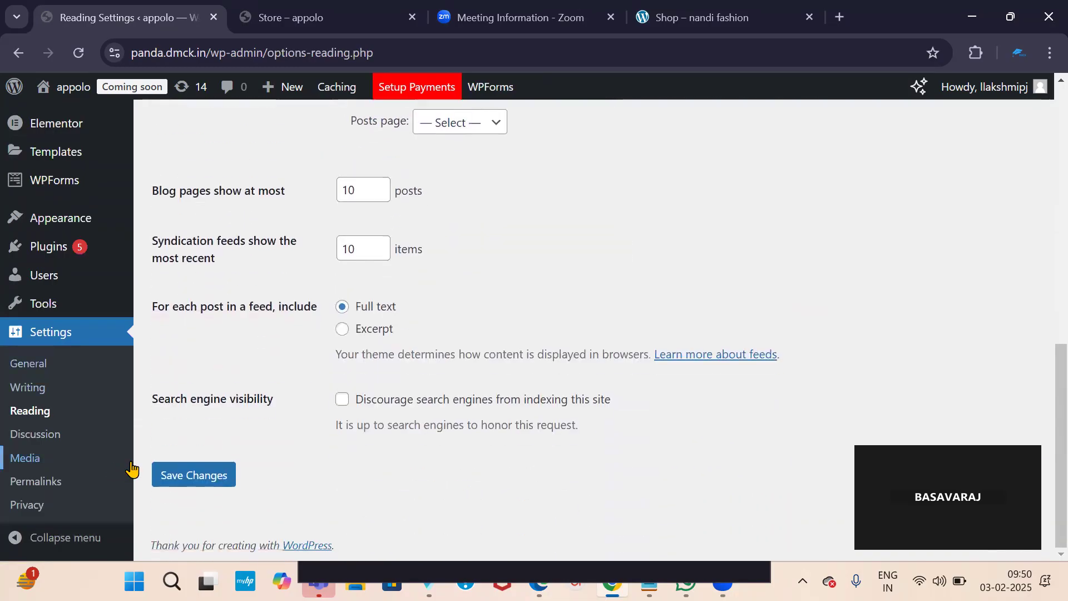
click(174, 472)
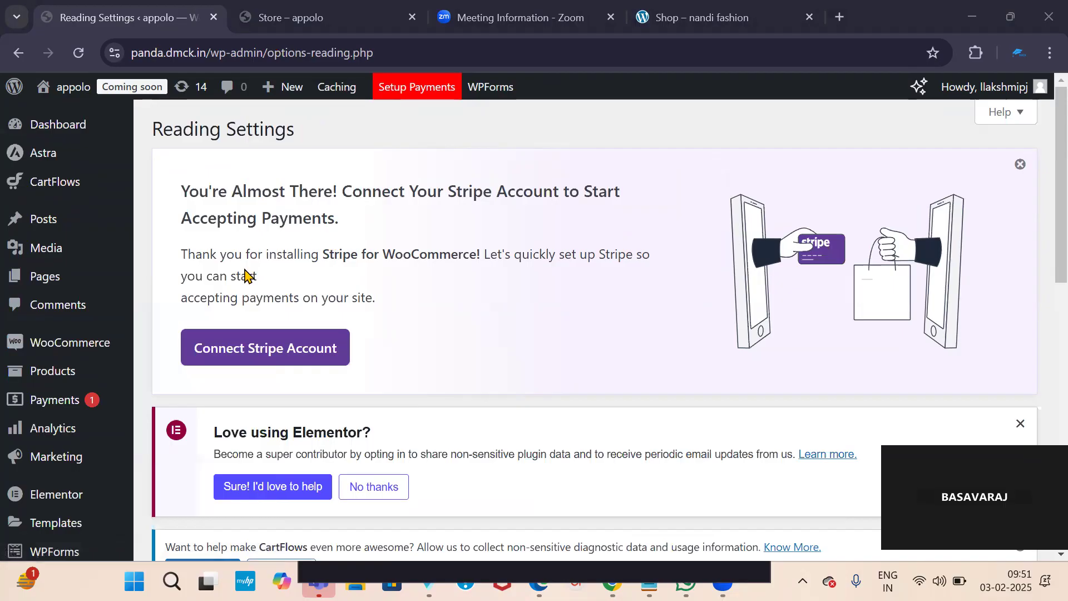
Go back to the product list and start a new product
mouse_move(84, 341)
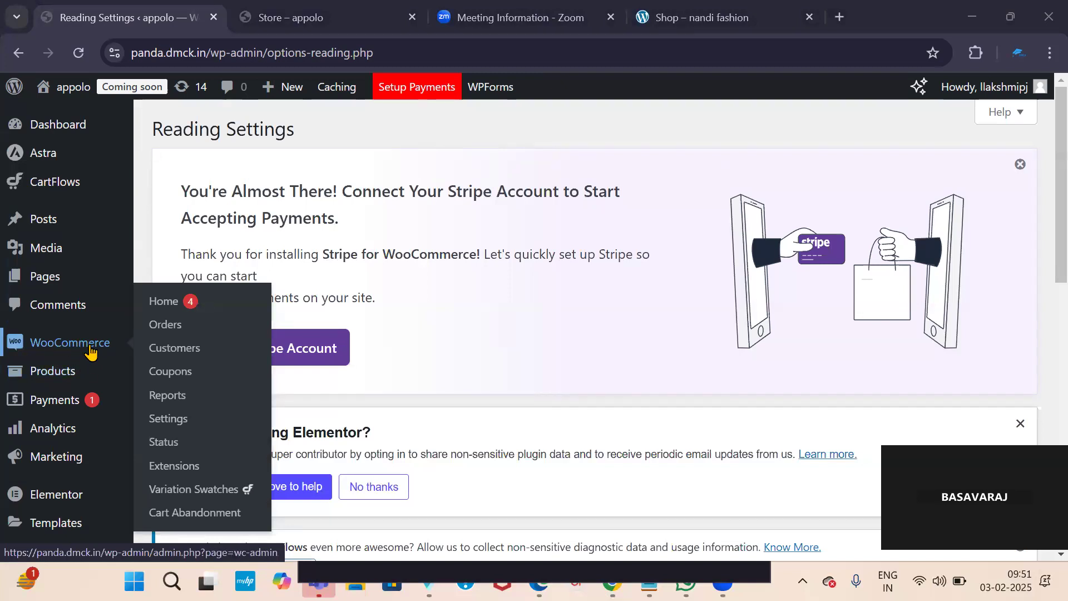
click(74, 373)
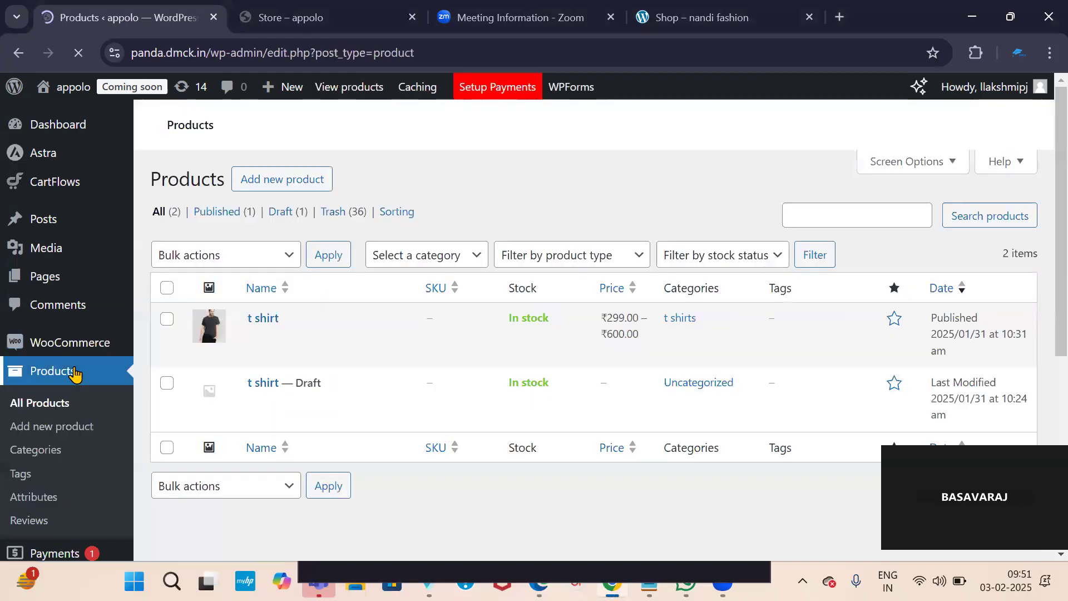
scroll(258, 334, down, 5)
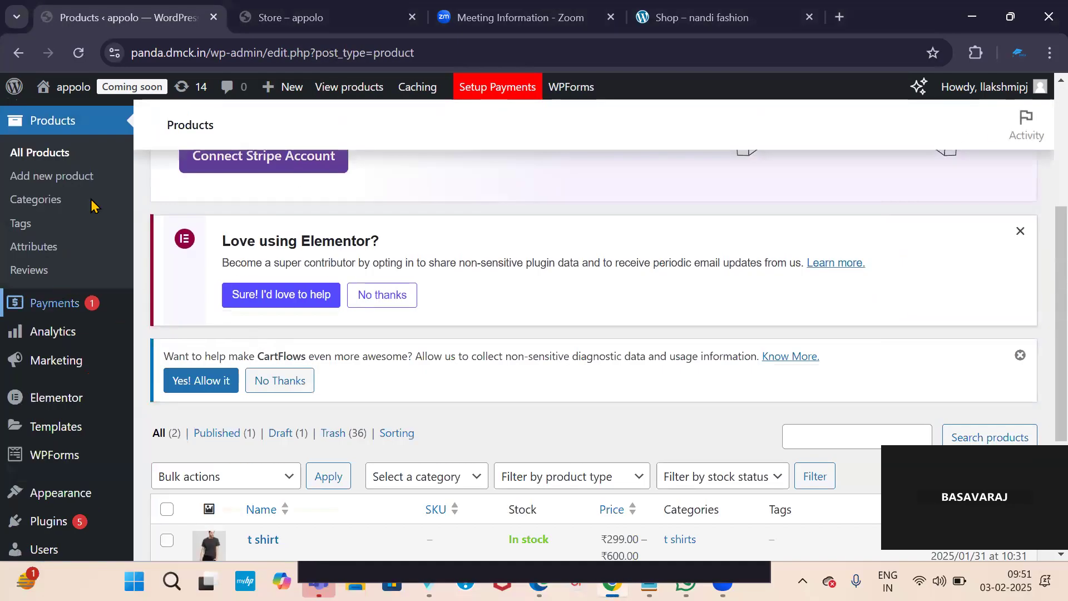
scroll(214, 246, up, 5)
click(281, 180)
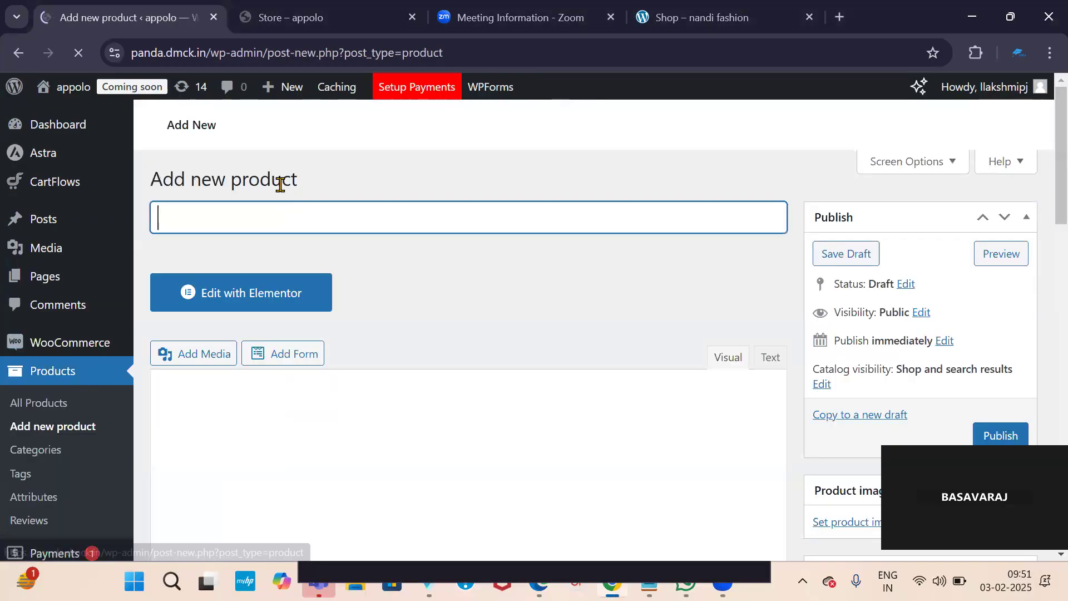
Examine the new product form's name, description, product data, short description, image, gallery and category sections, and return to the product list
scroll(273, 251, down, 2)
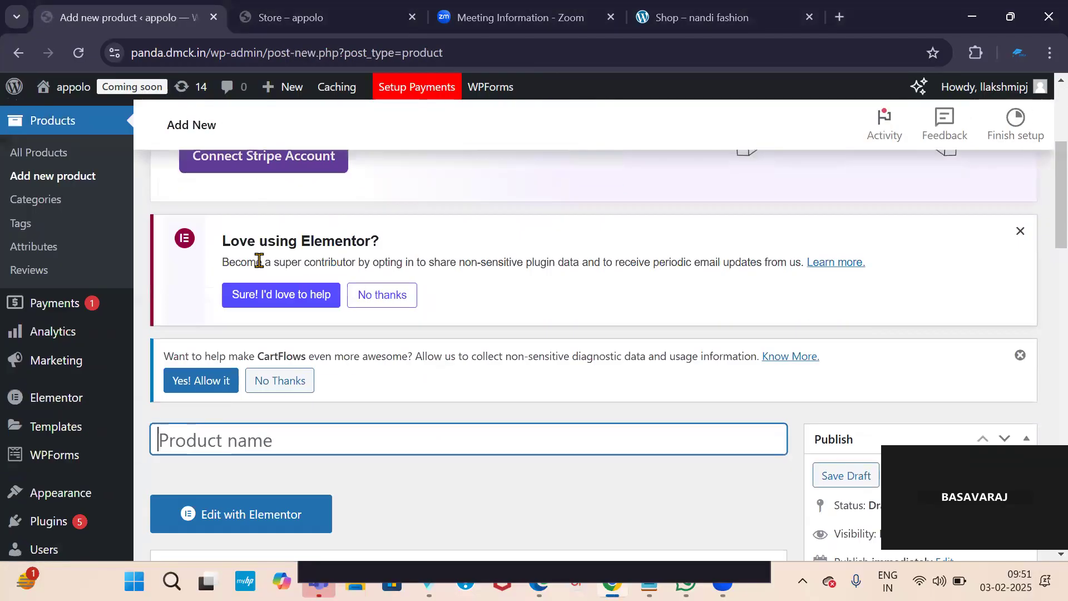
scroll(179, 447, down, 8)
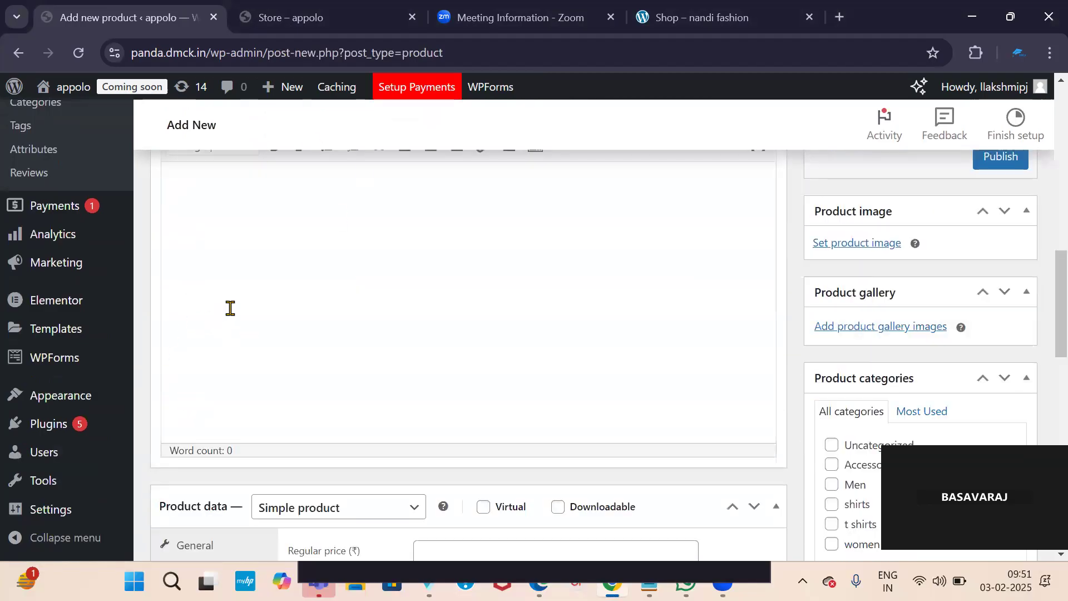
scroll(279, 258, down, 14)
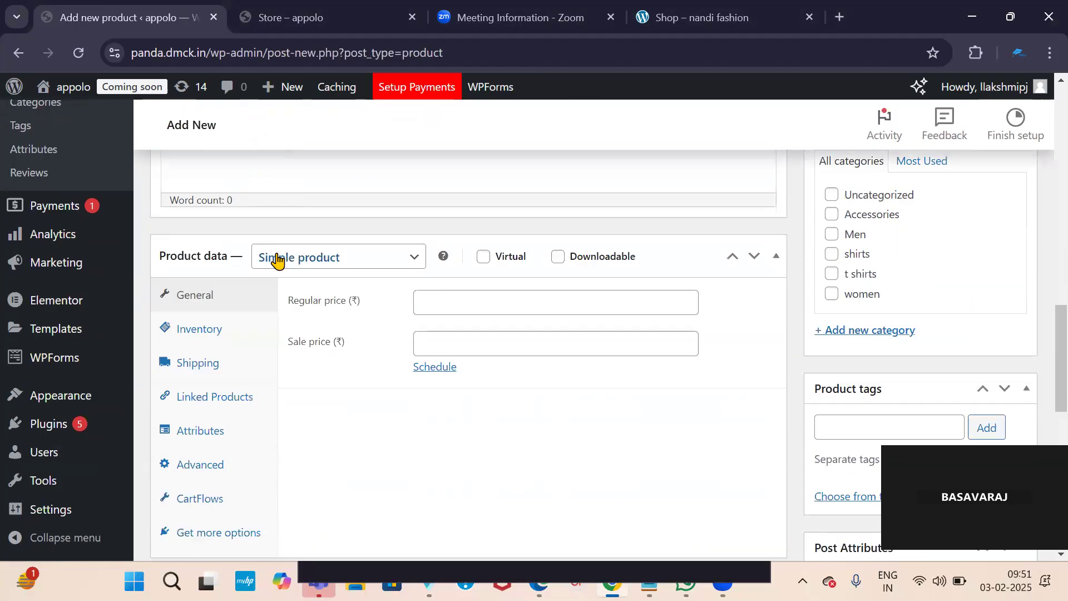
scroll(288, 259, up, 3)
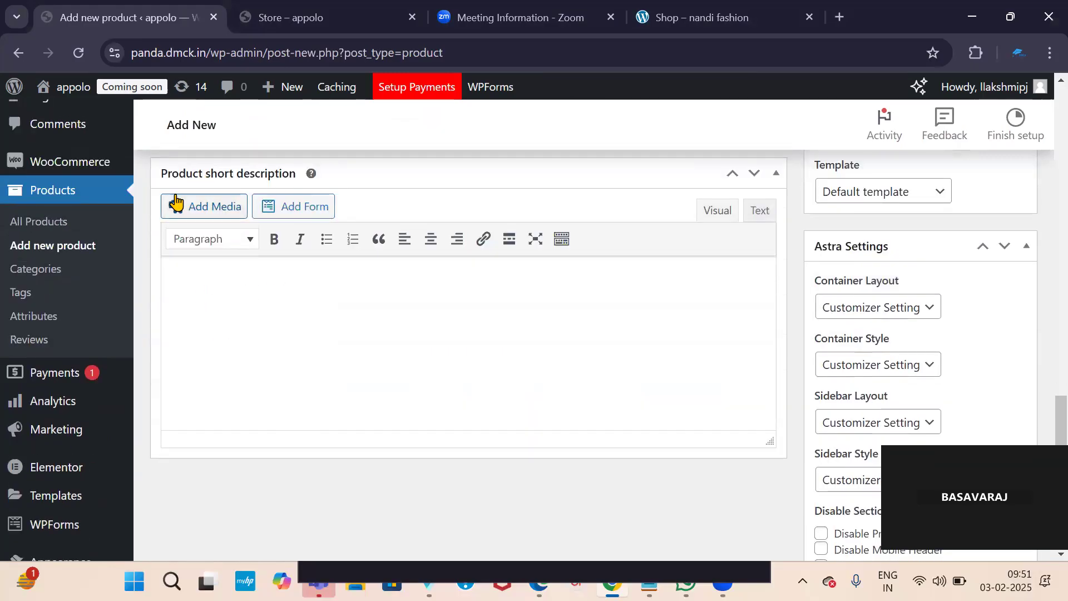
scroll(317, 219, up, 6)
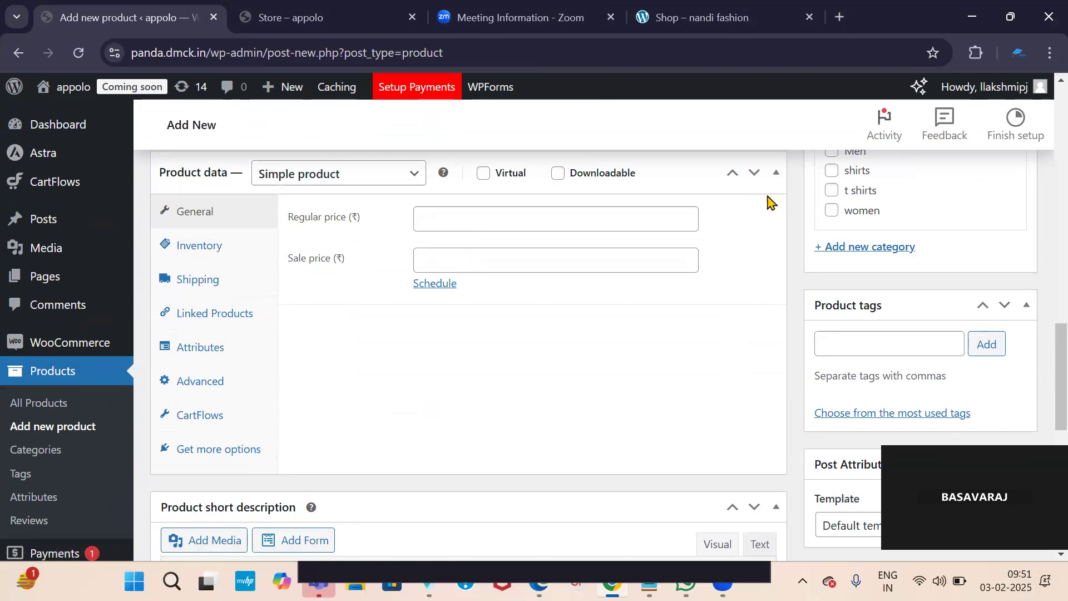
scroll(1044, 377, up, 5)
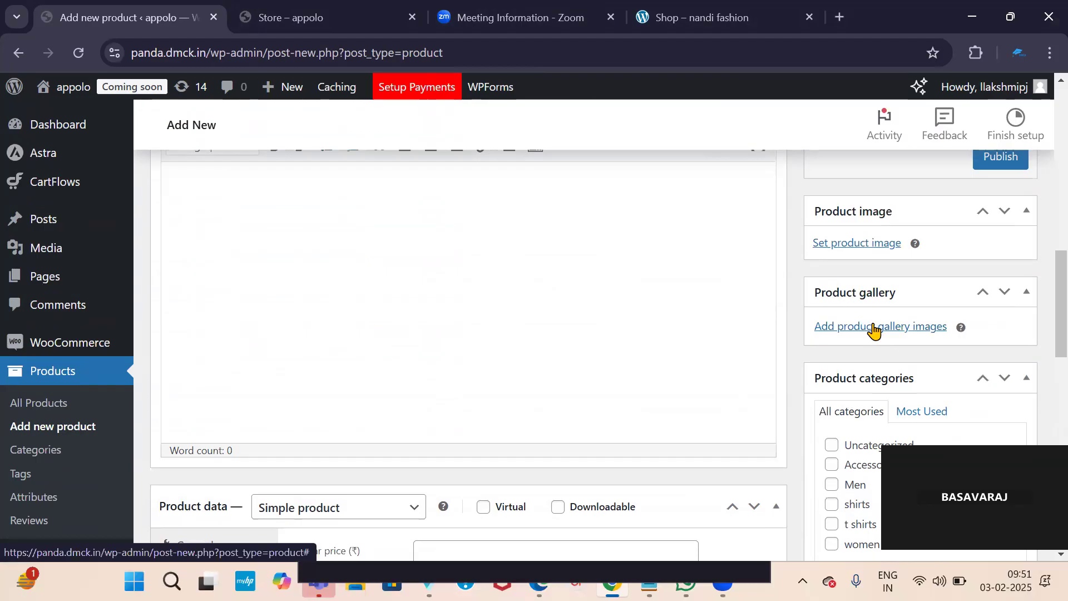
scroll(873, 329, down, 3)
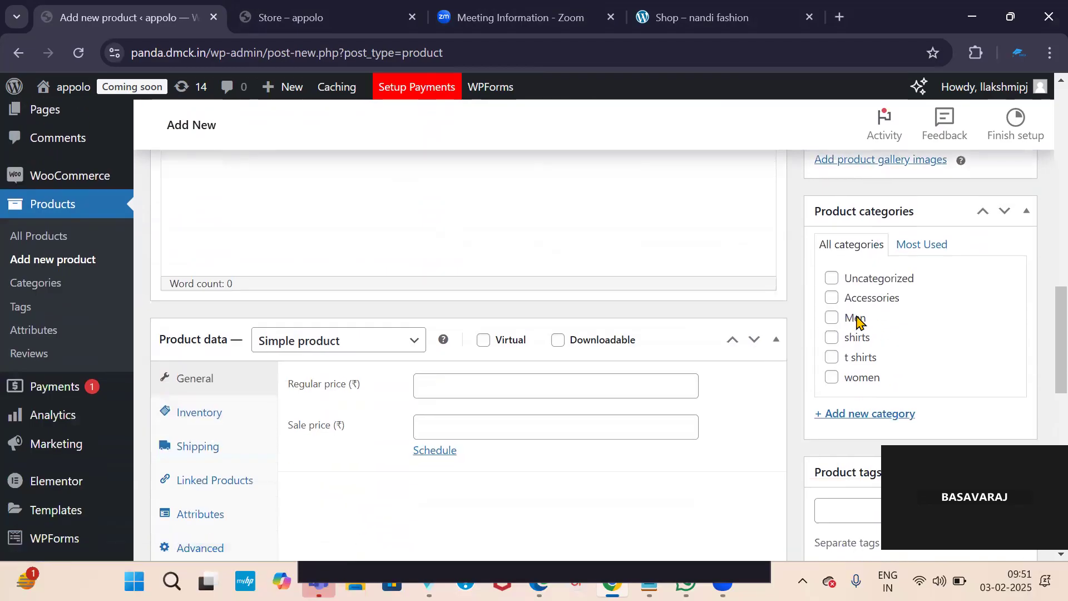
scroll(868, 312, up, 3)
scroll(551, 287, up, 4)
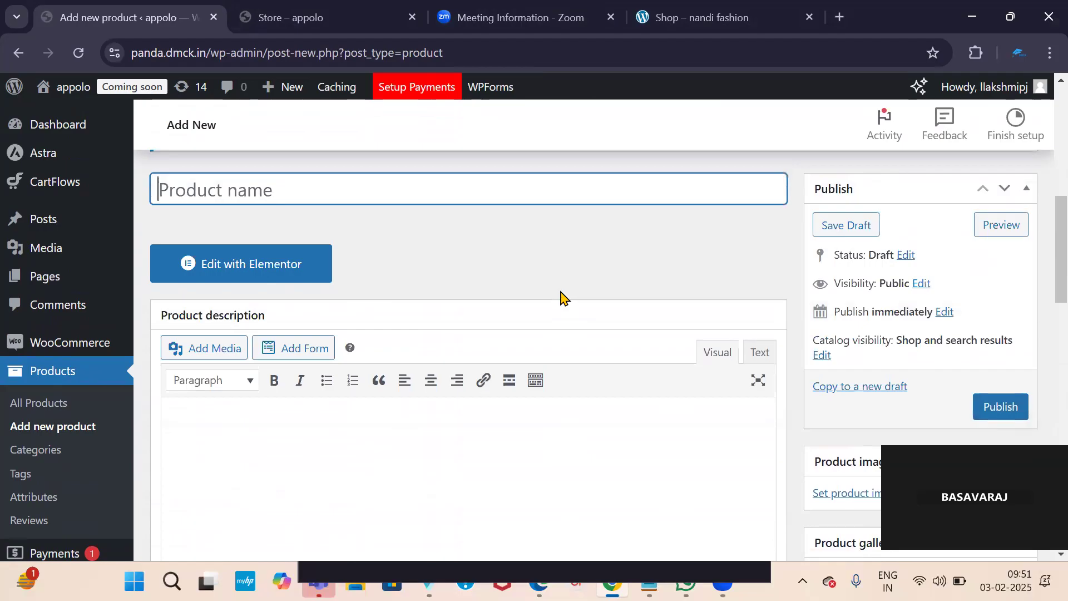
scroll(564, 298, down, 5)
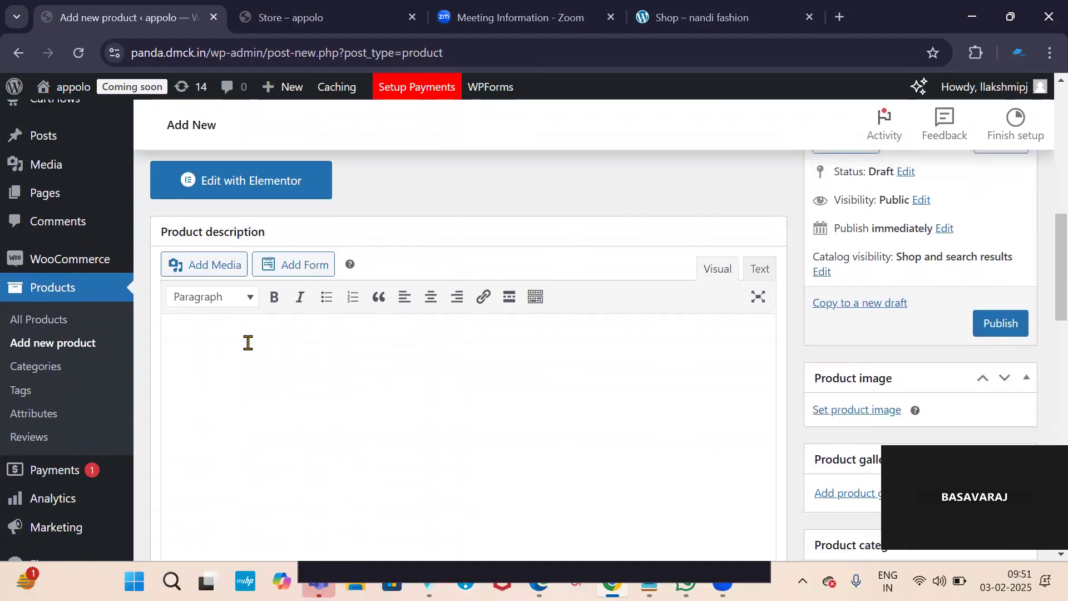
scroll(295, 336, up, 2)
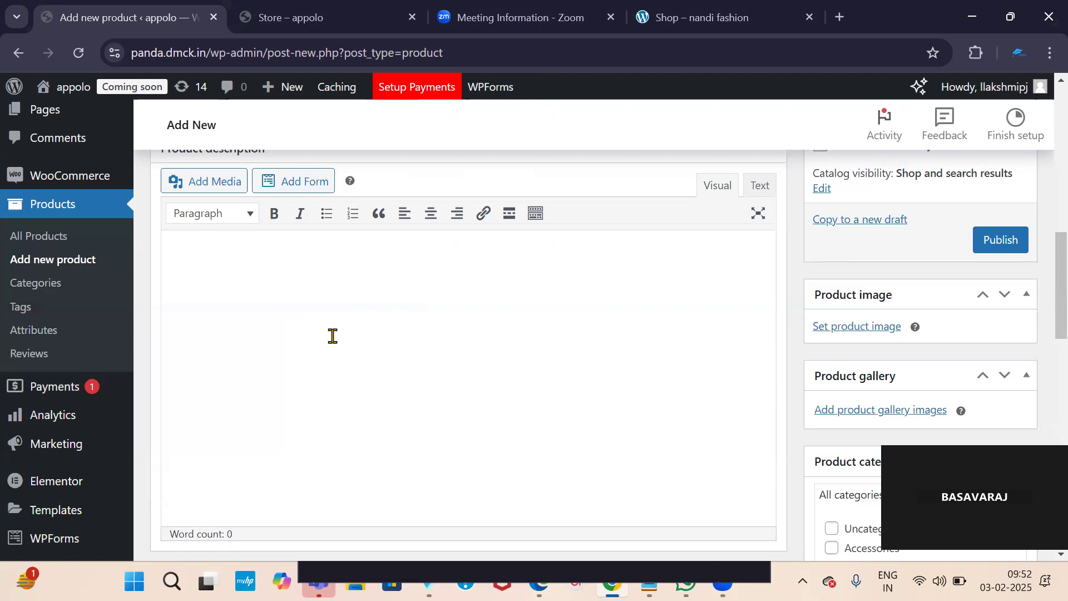
scroll(329, 338, down, 2)
scroll(405, 346, up, 5)
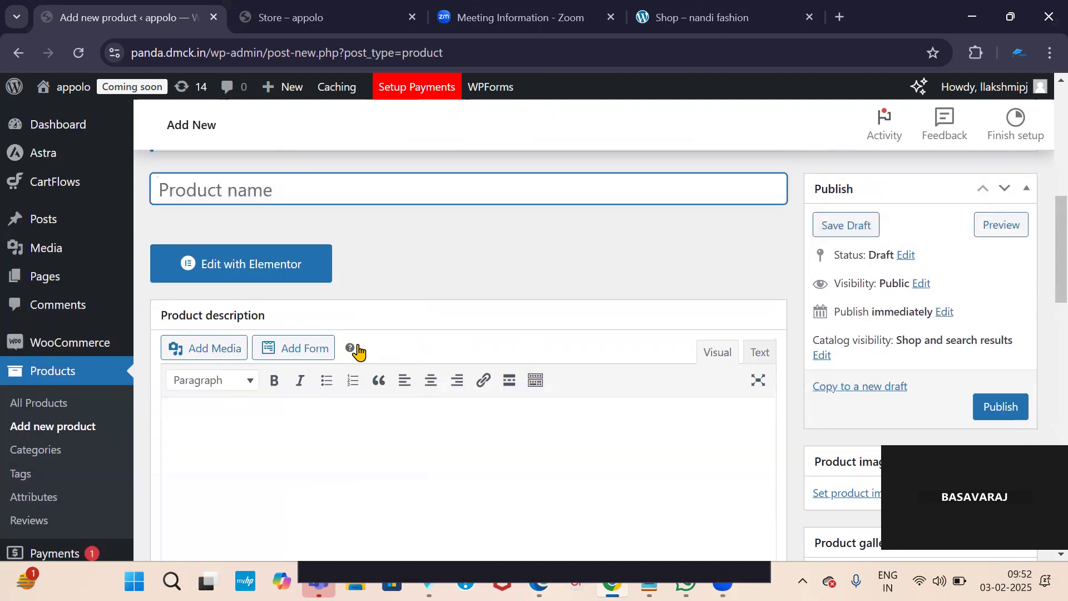
click(60, 377)
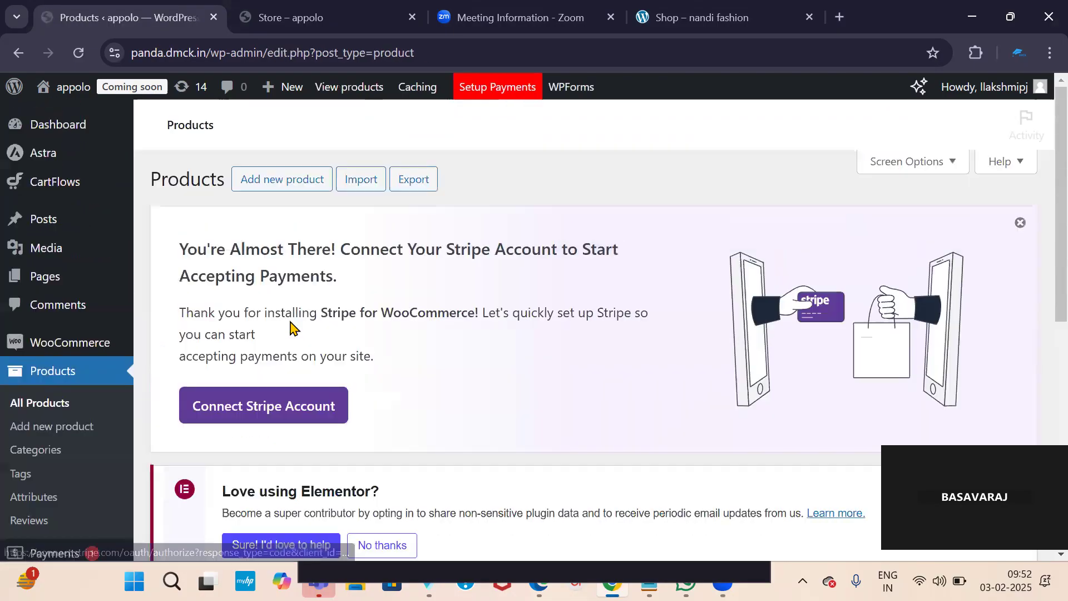
Start a new product and enter "t shirt" as its name
click(308, 187)
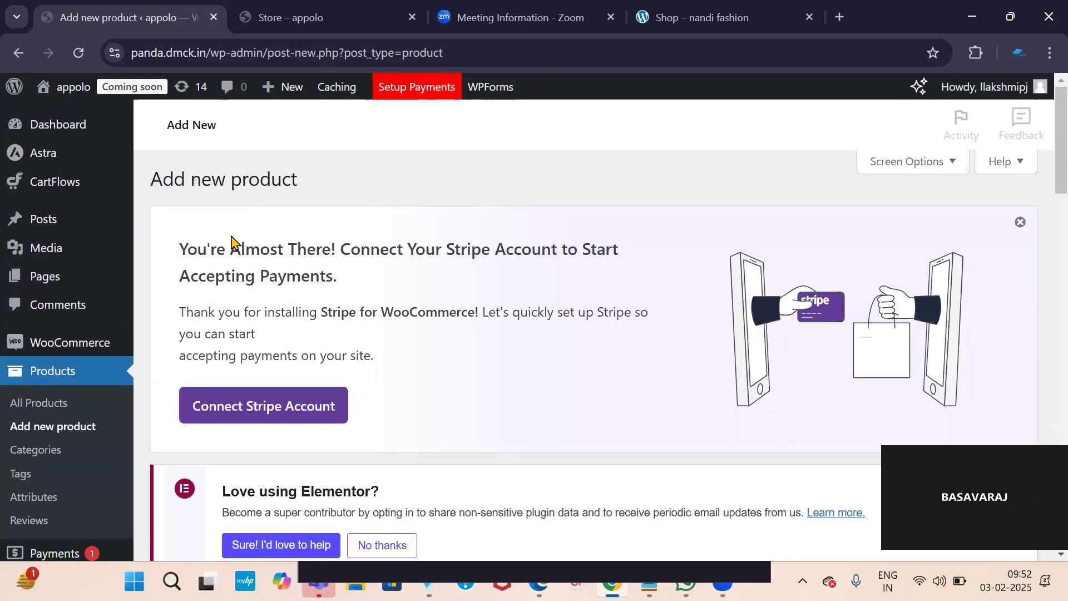
scroll(272, 242, down, 2)
scroll(225, 334, down, 5)
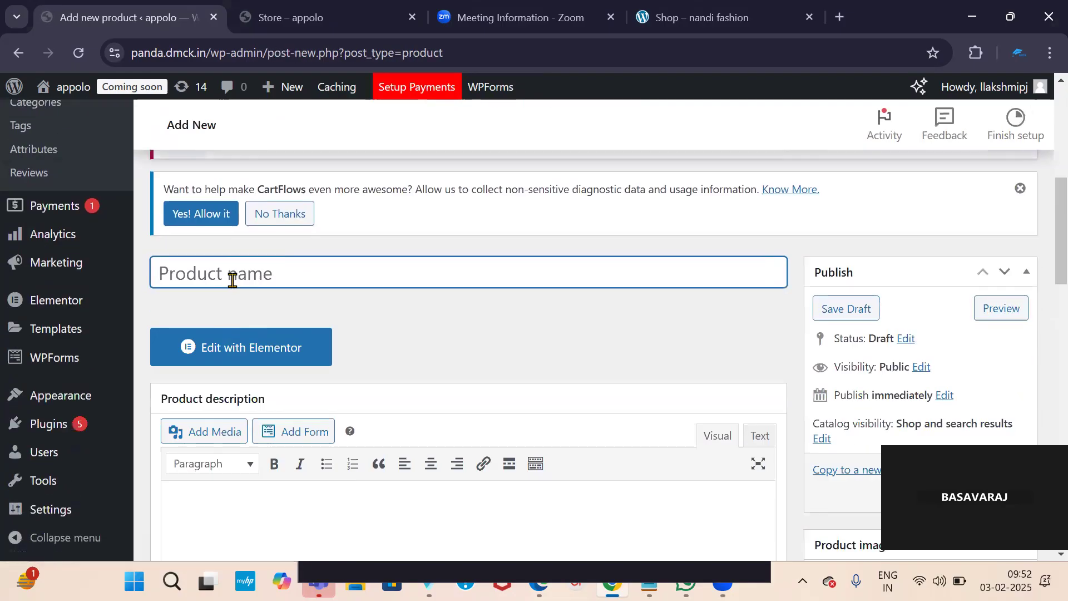
text(t shirt)
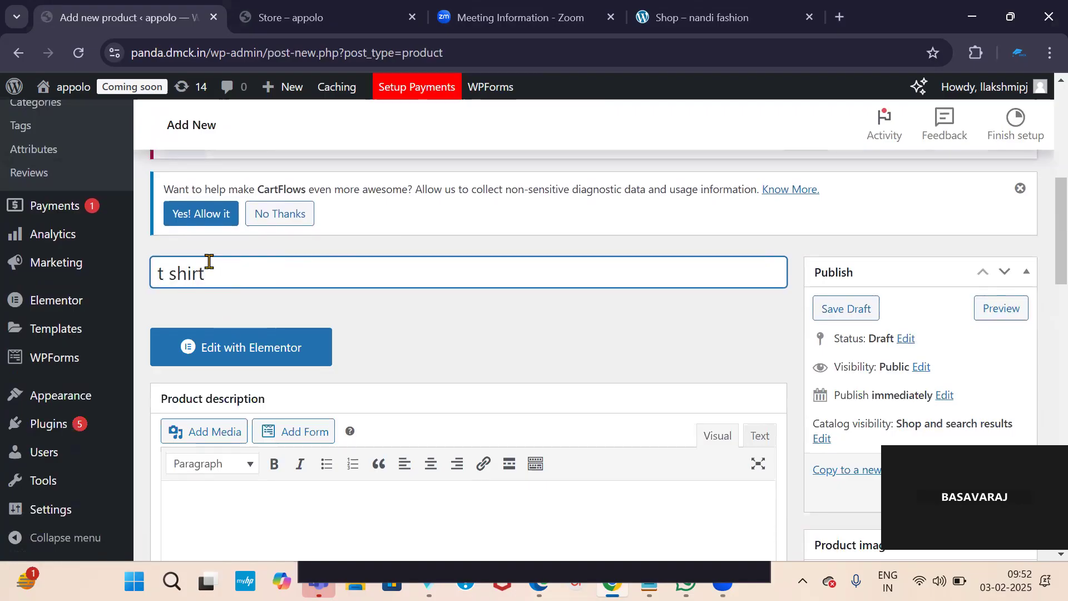
scroll(232, 272, down, 4)
click(240, 256)
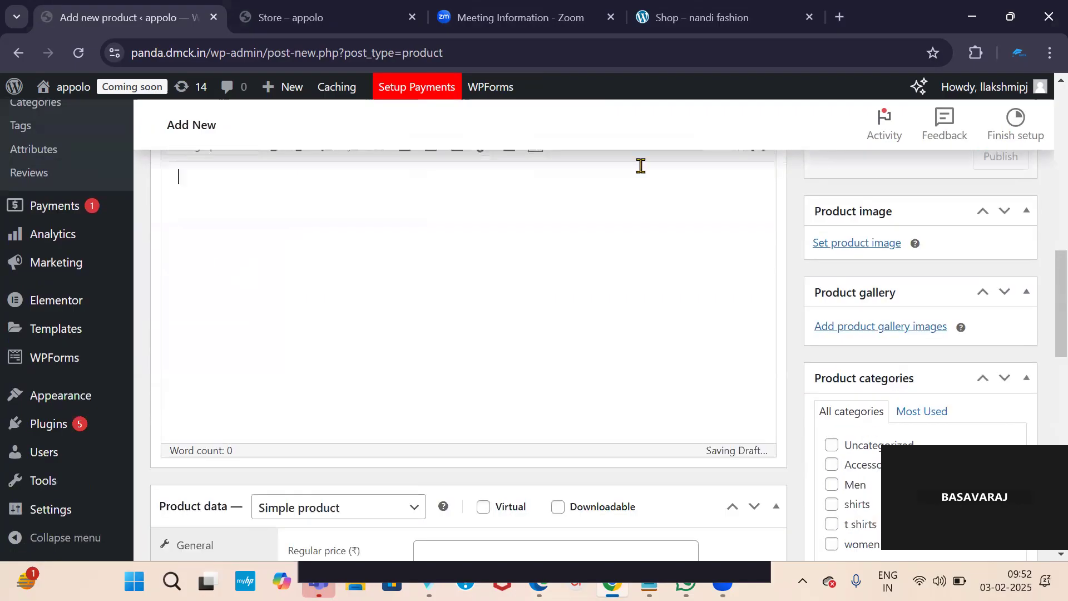
scroll(273, 316, up, 4)
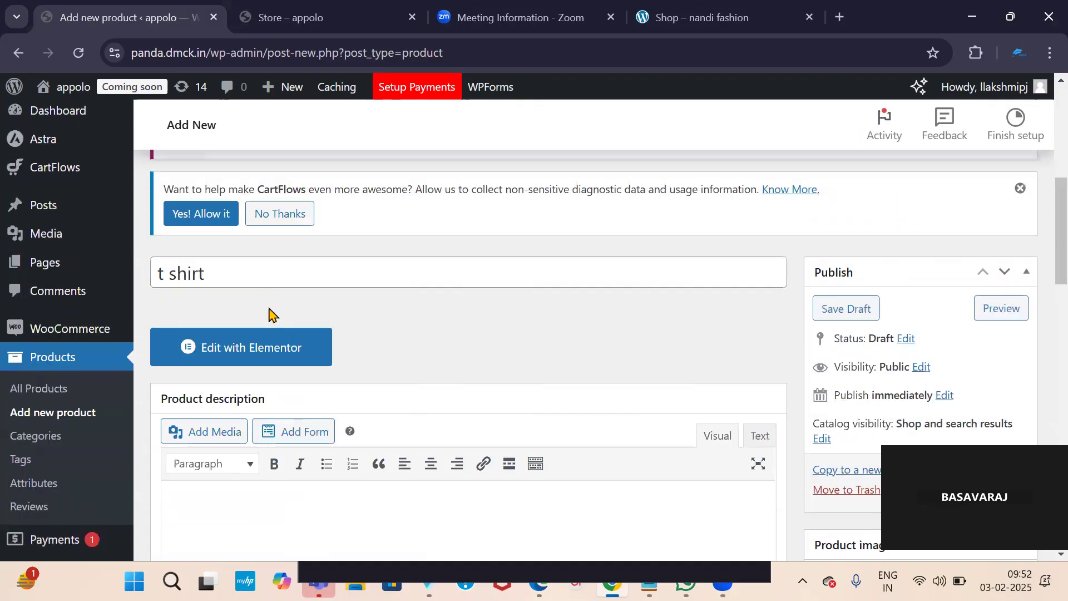
Close the nandi fashion shop page, open the Myntra product listing in a new tab and browse its items
click(808, 17)
key(ctrl+t)
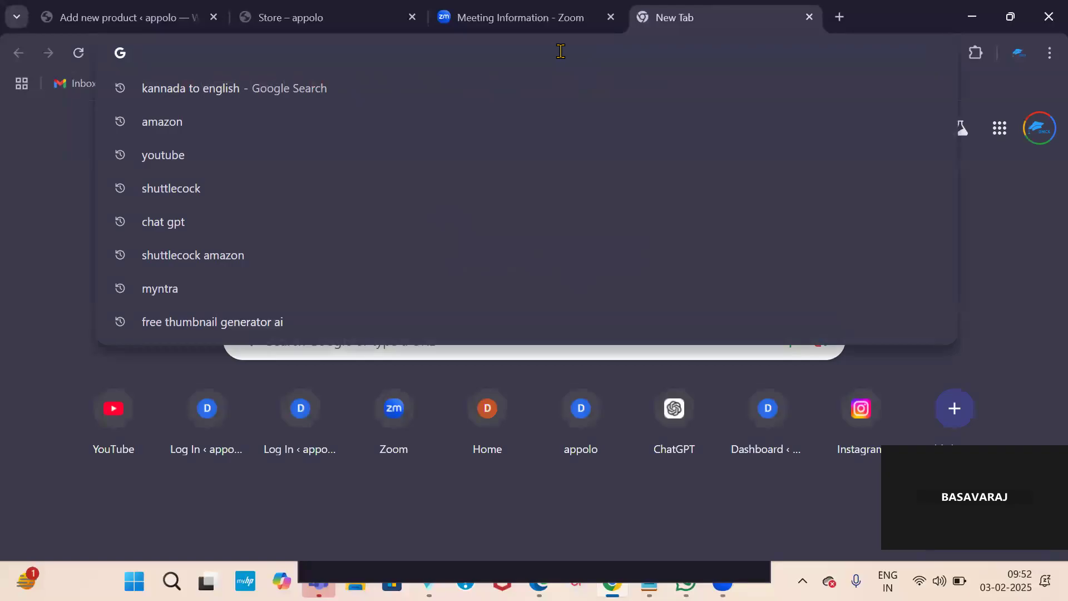
text(myntra.com/myntra?f=Coupons:MYNTRA300_119006)
key(Return)
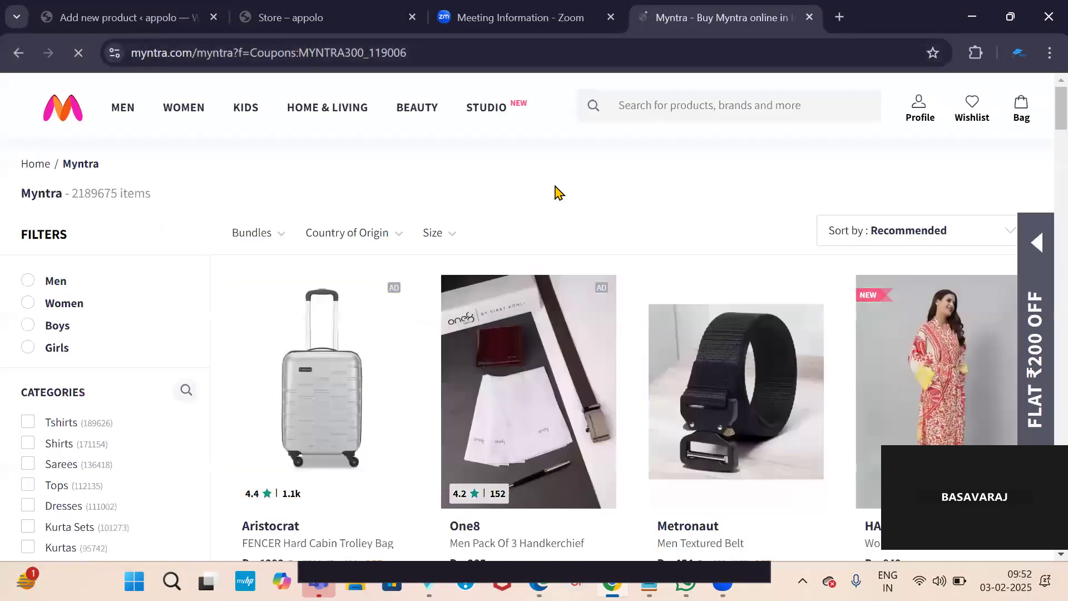
scroll(370, 267, down, 5)
scroll(469, 268, up, 5)
scroll(579, 242, down, 10)
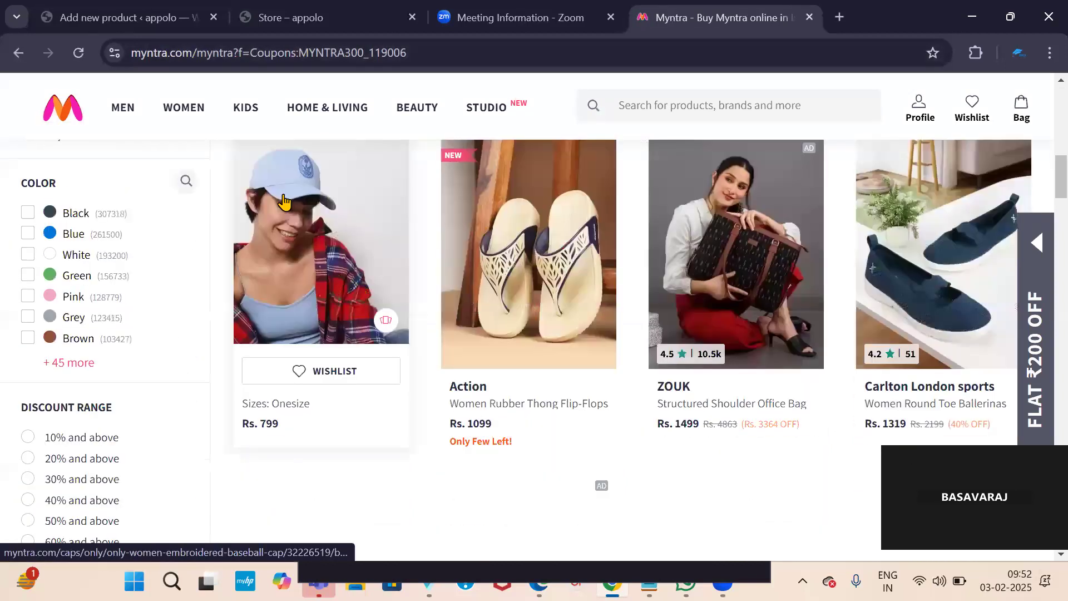
scroll(73, 278, up, 10)
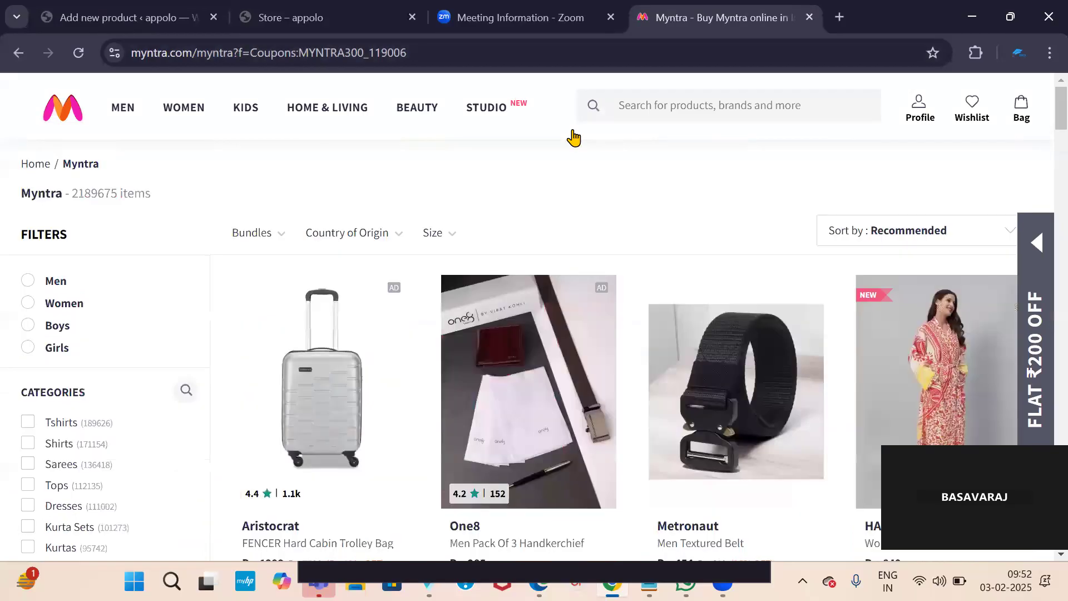
Search Myntra for "t shirts" and open the mustard yellow and navy blue Roadster T-shirt
click(643, 106)
text(t shirt)
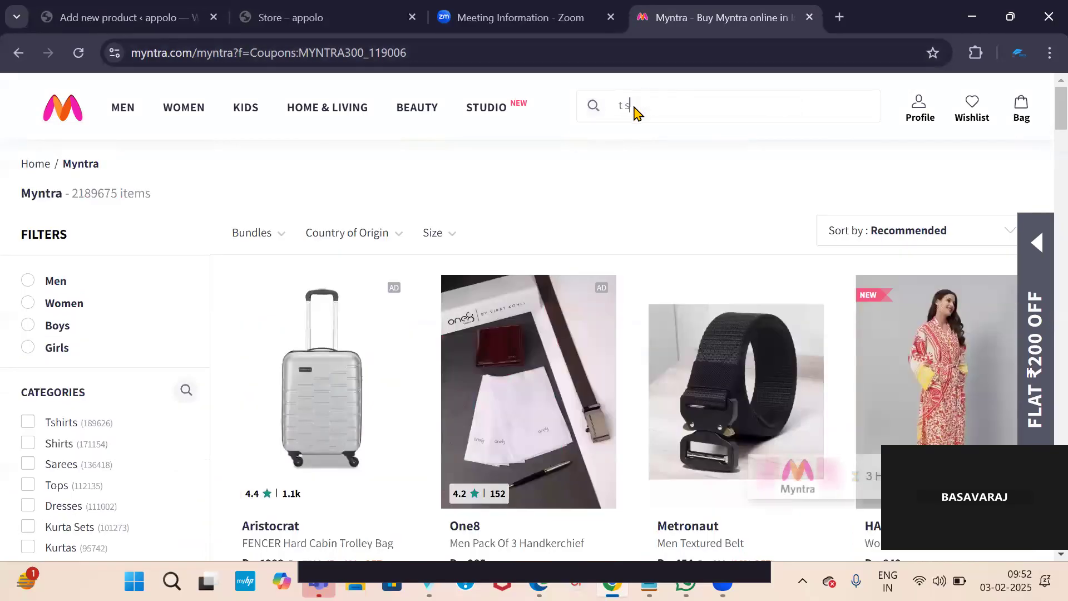
key(Return)
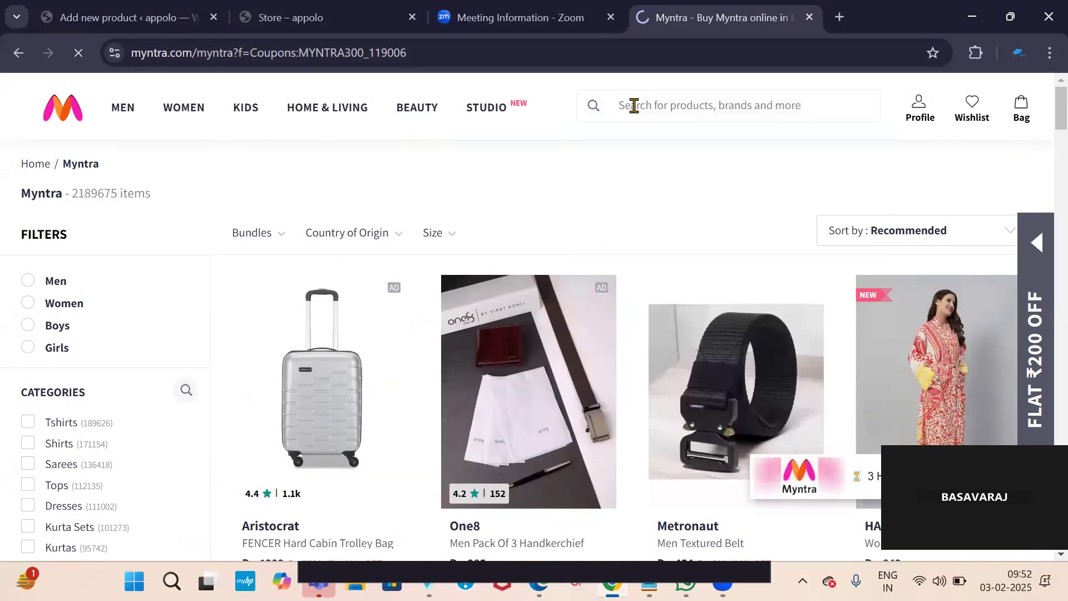
scroll(477, 241, down, 3)
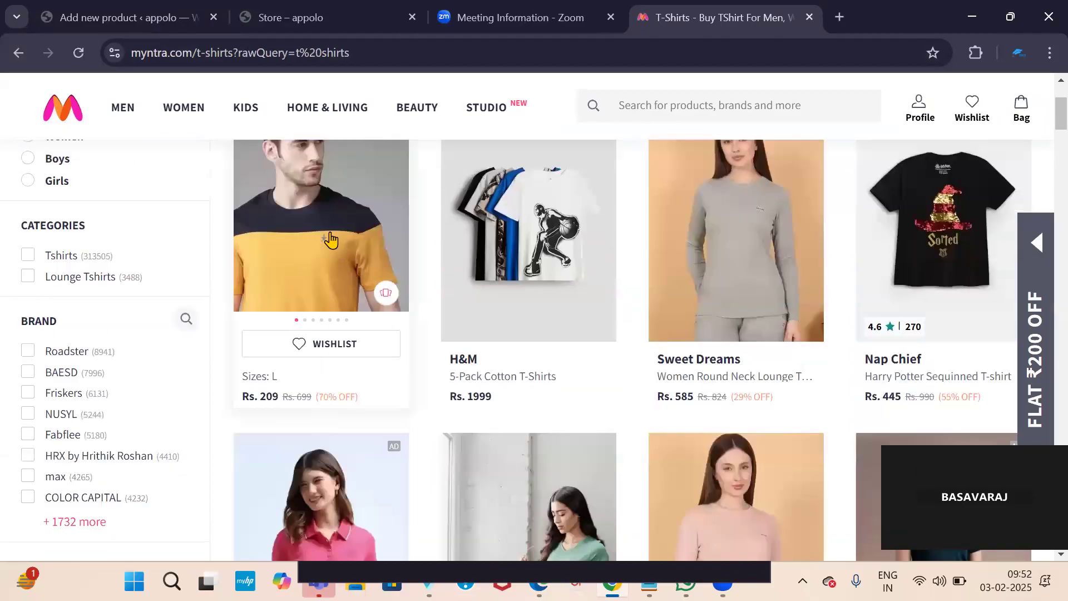
click(323, 233)
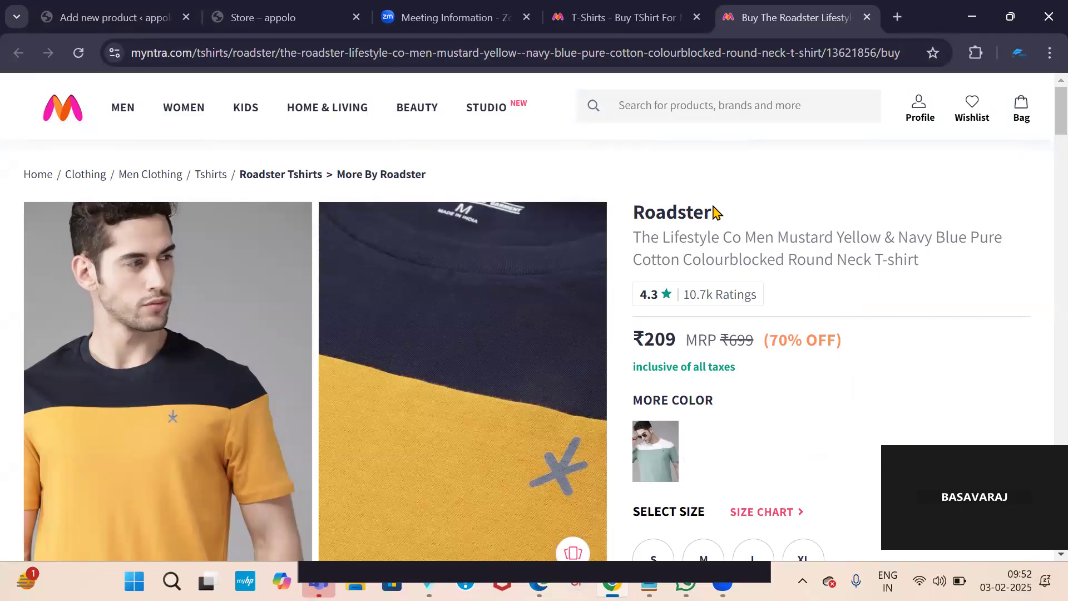
Copy the brand name "Roadster" from the Myntra page and replace the new product's name with it
drag(716, 213, 627, 213)
key(ctrl+c)
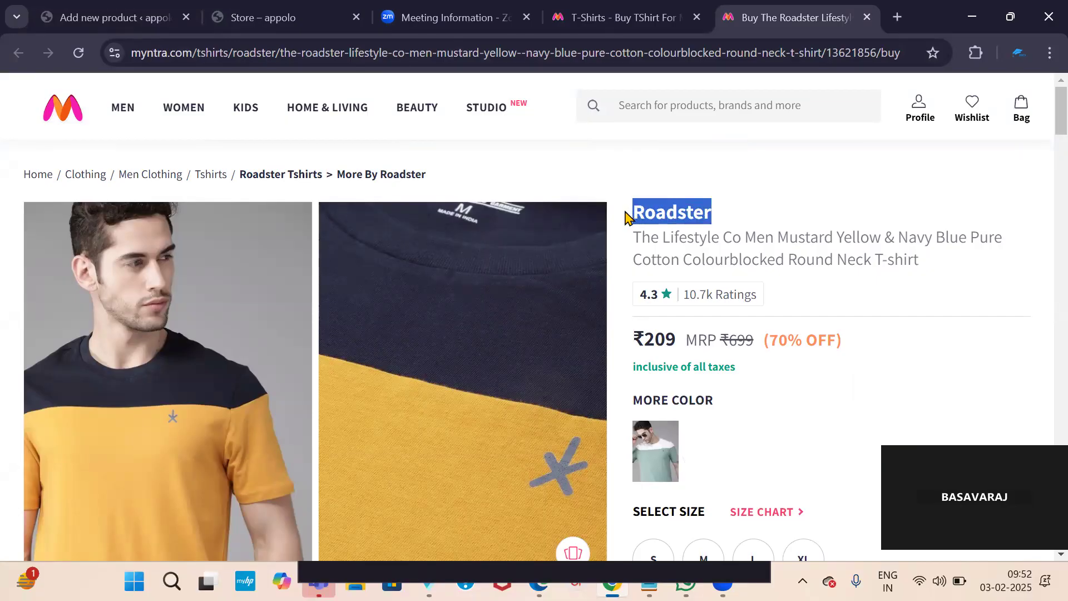
click(148, 18)
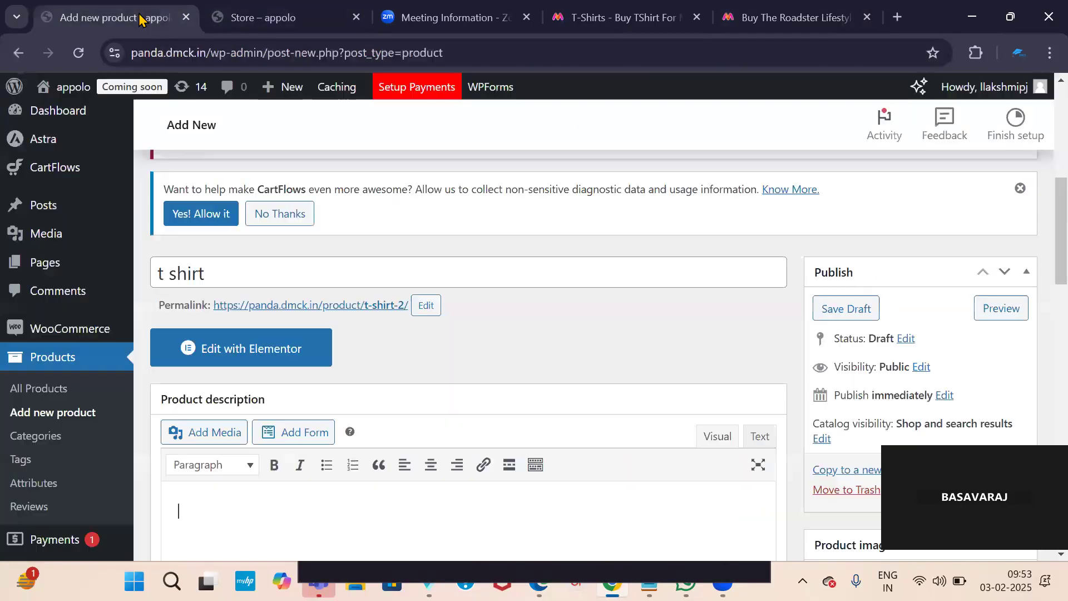
drag(206, 273, 67, 305)
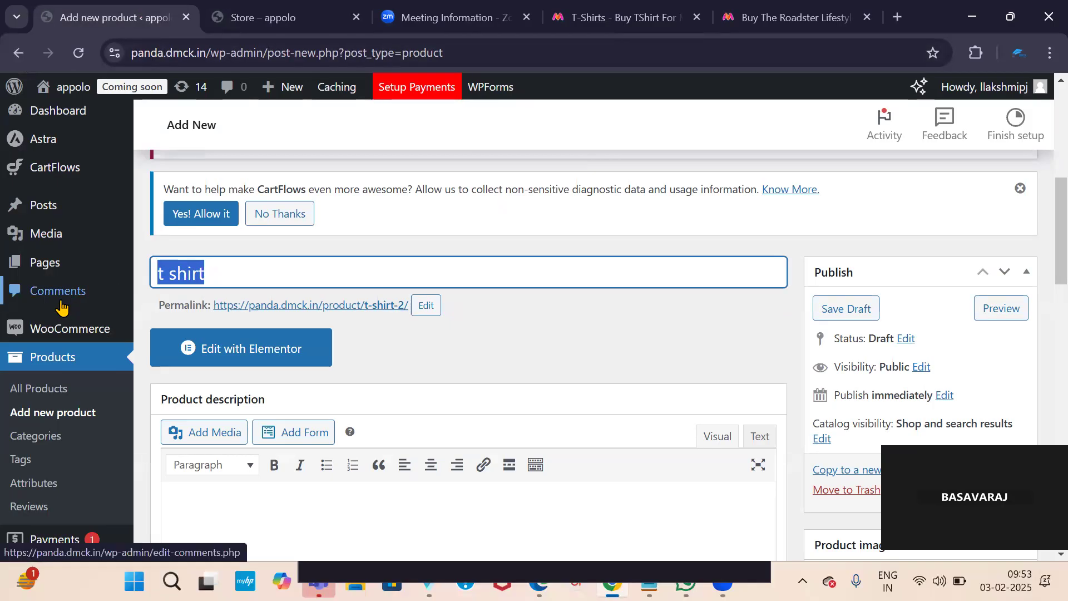
key(ctrl+v)
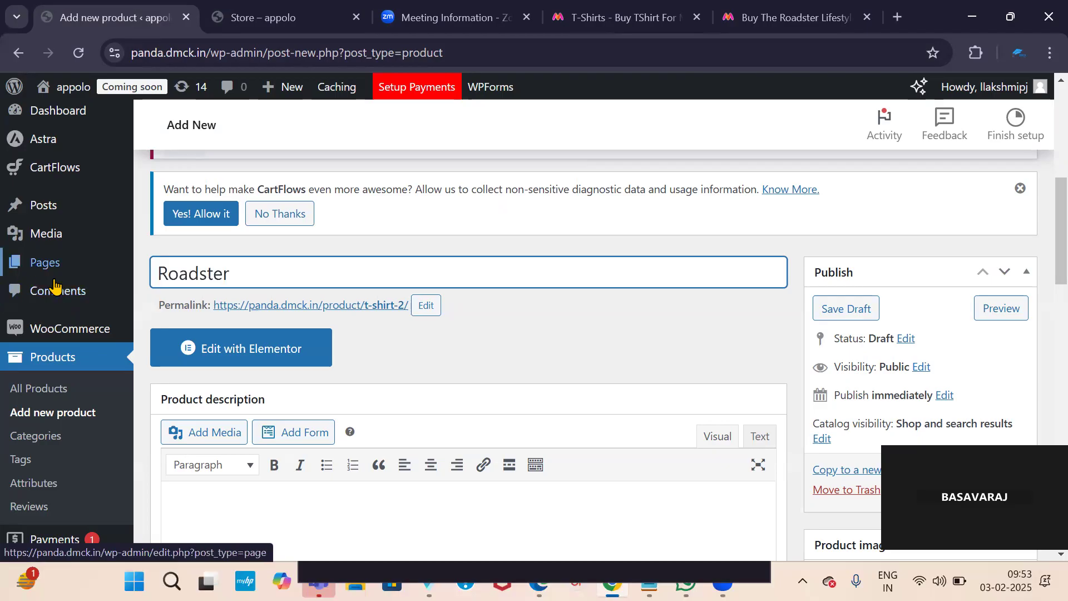
Copy the T-shirt's product details through specifications from Myntra and paste them into the new product's description
scroll(193, 305, down, 6)
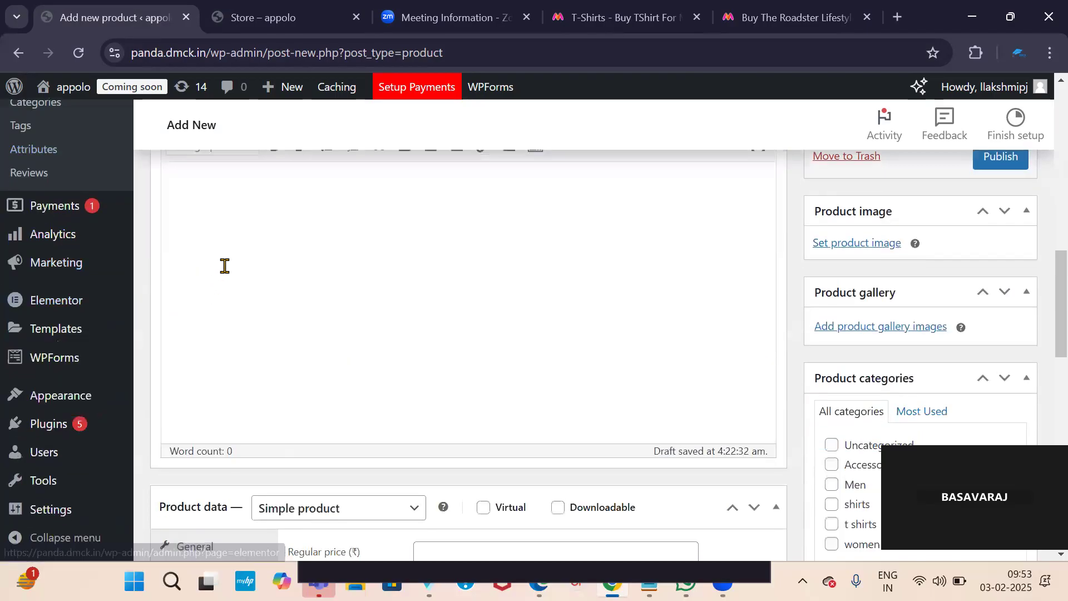
click(795, 17)
scroll(733, 243, down, 6)
scroll(734, 244, down, 3)
scroll(727, 238, up, 3)
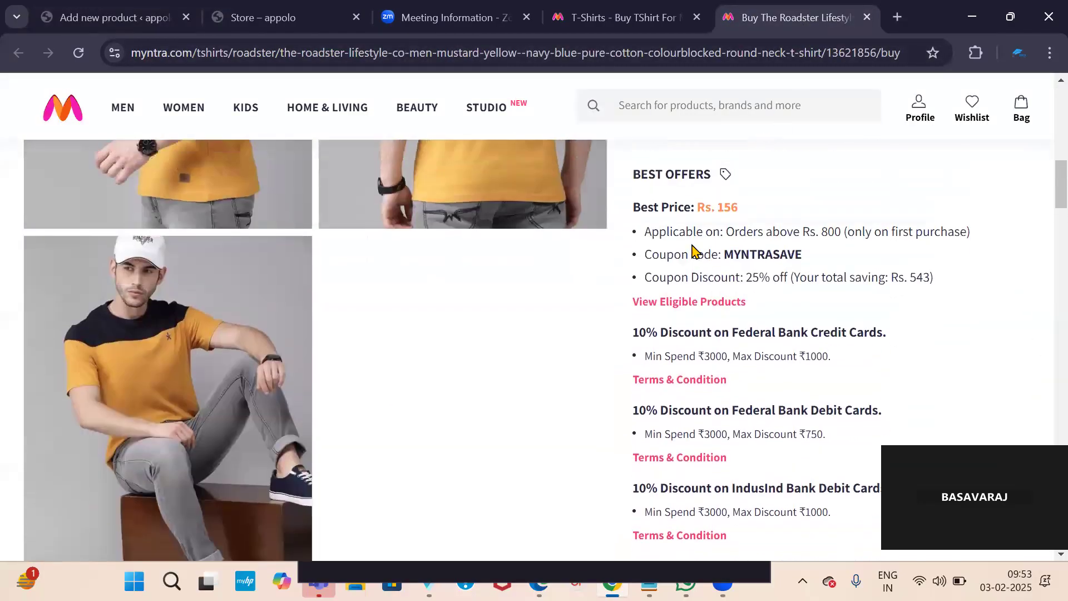
scroll(646, 259, down, 13)
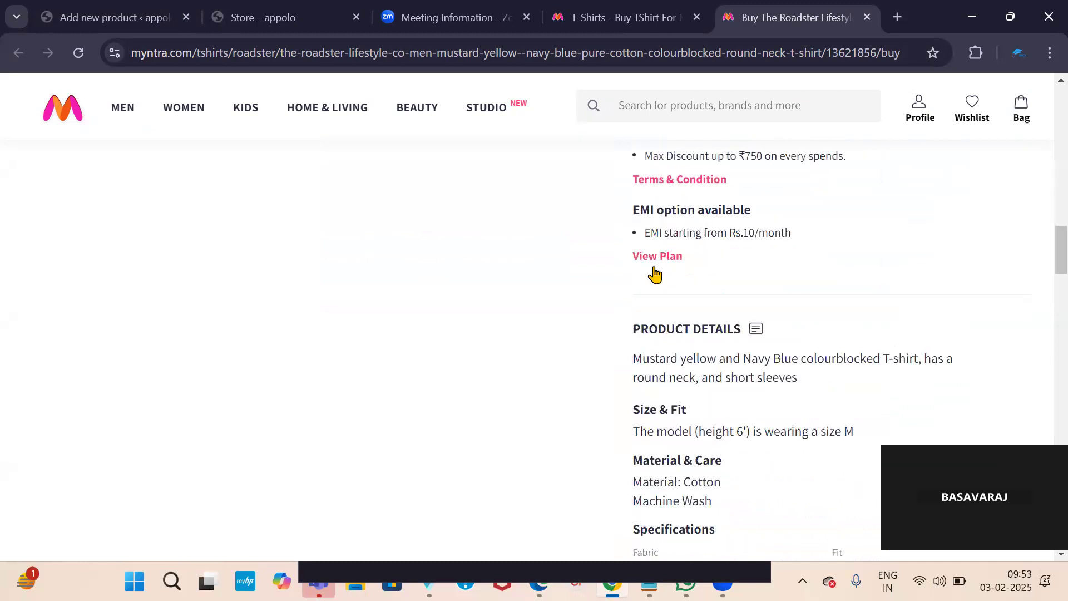
drag(629, 281, 956, 413)
scroll(740, 489, down, 4)
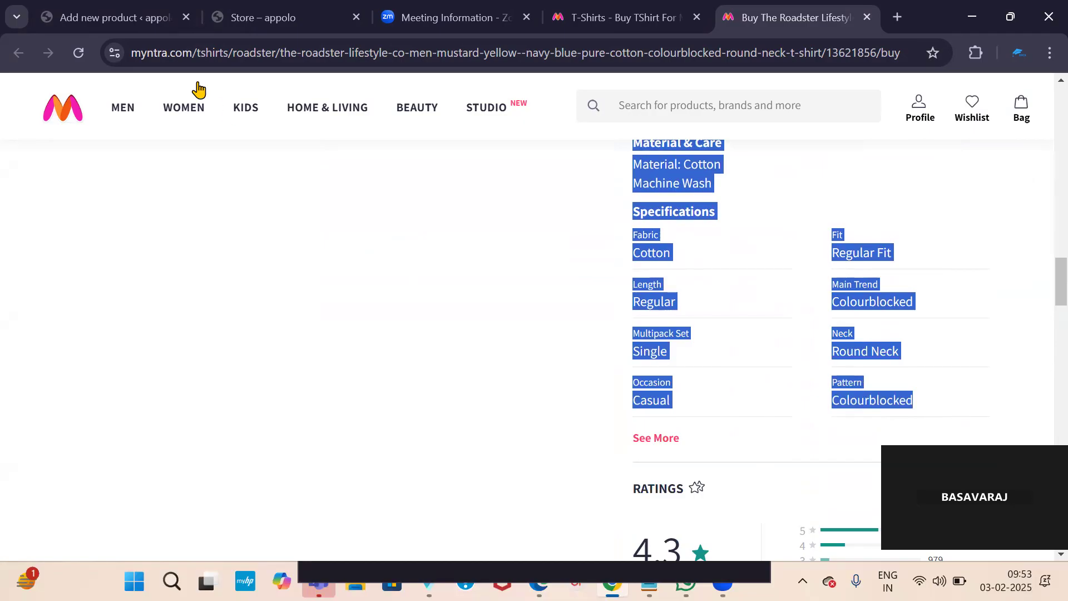
click(128, 17)
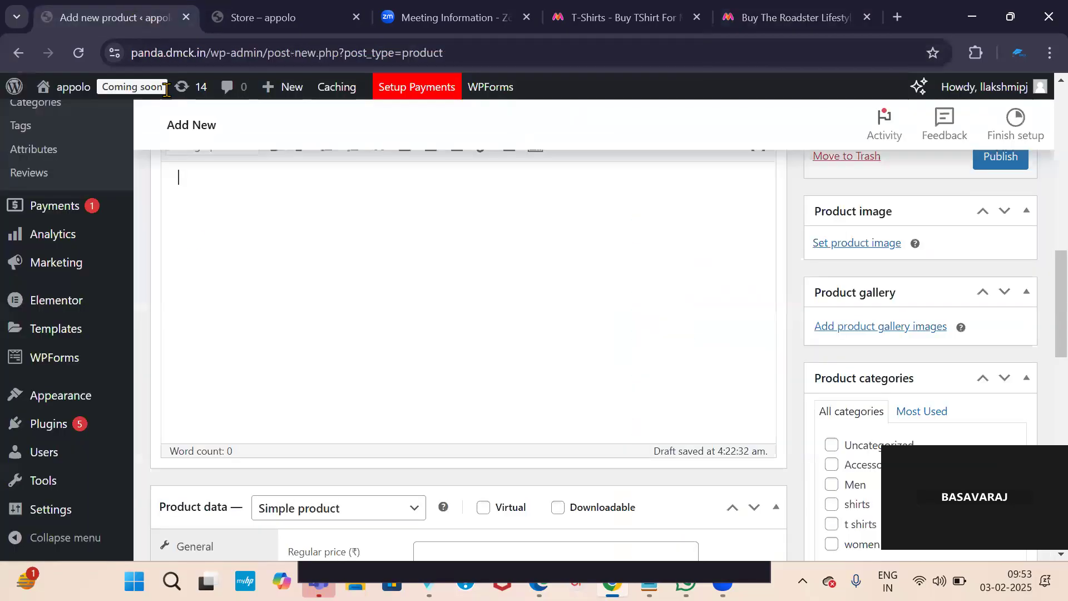
click(194, 226)
key(ctrl+v)
Copy Myntra's delivery note, from the PIN code hint through "Easy 14 days returns and exchanges", into the product short description
scroll(206, 251, down, 10)
click(221, 334)
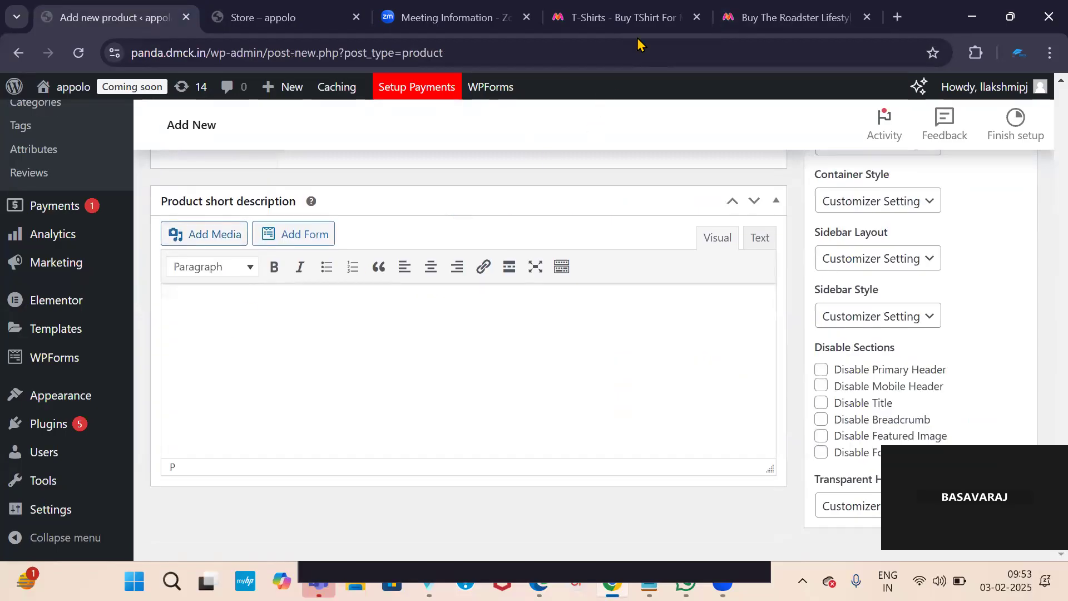
click(787, 14)
scroll(752, 207, up, 5)
scroll(752, 207, up, 15)
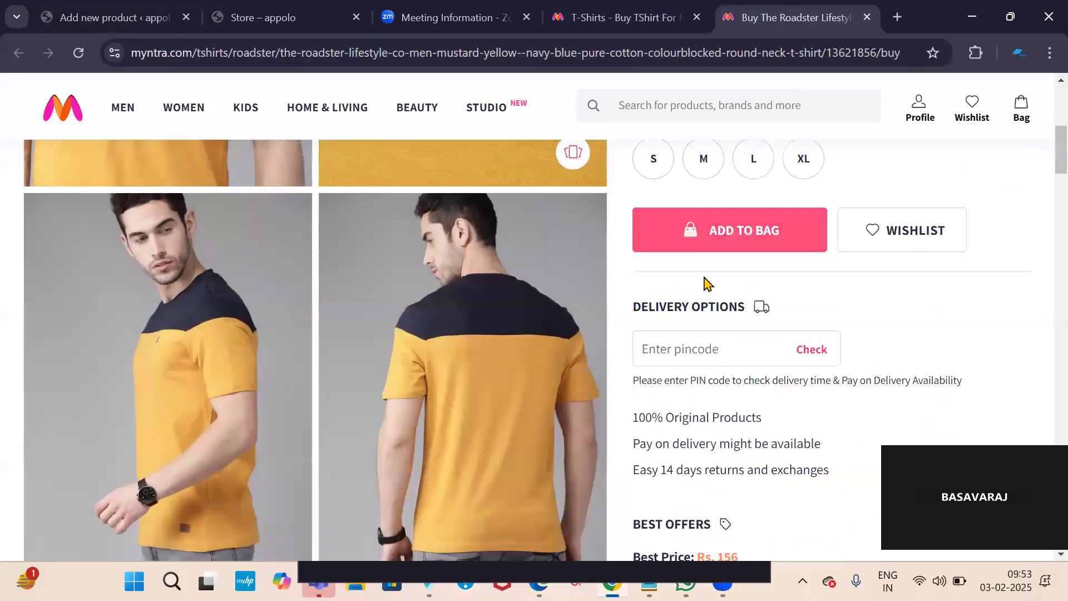
scroll(635, 334, down, 3)
drag(634, 213, 818, 358)
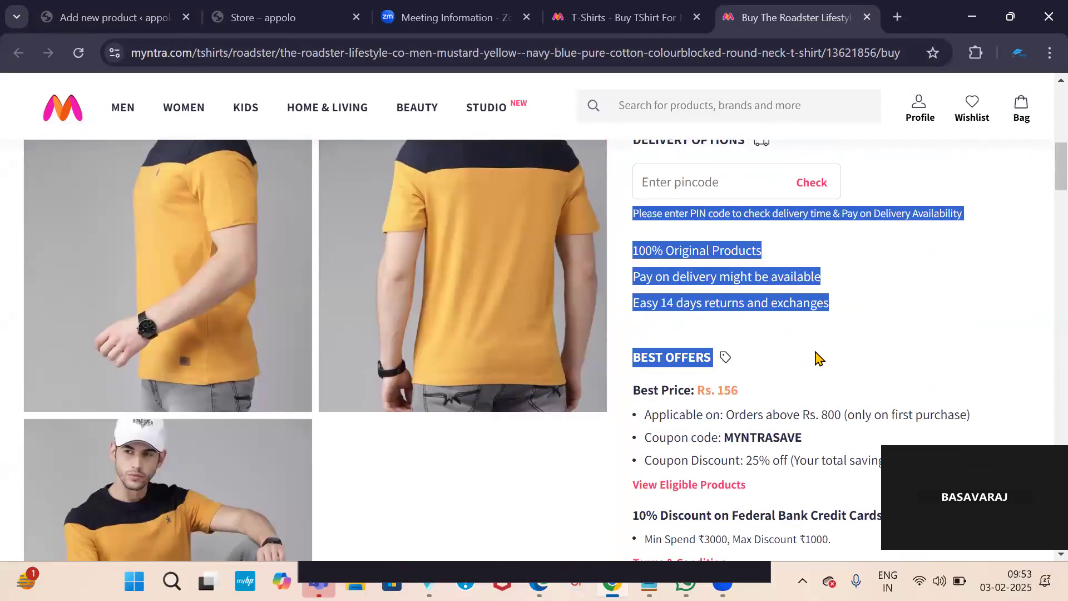
drag(845, 317, 868, 310)
key(ctrl+c)
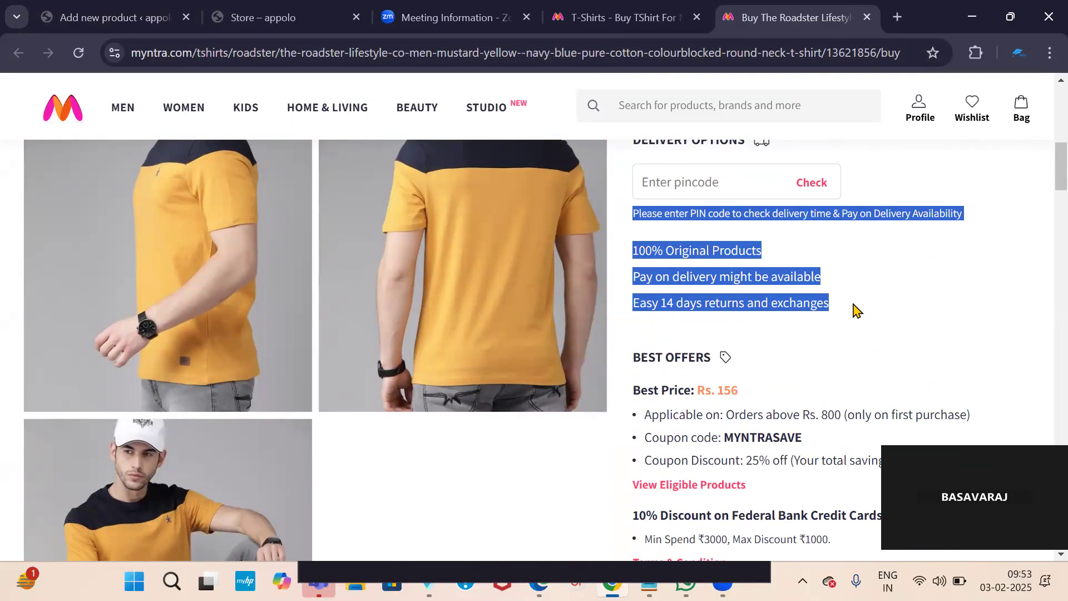
click(31, 9)
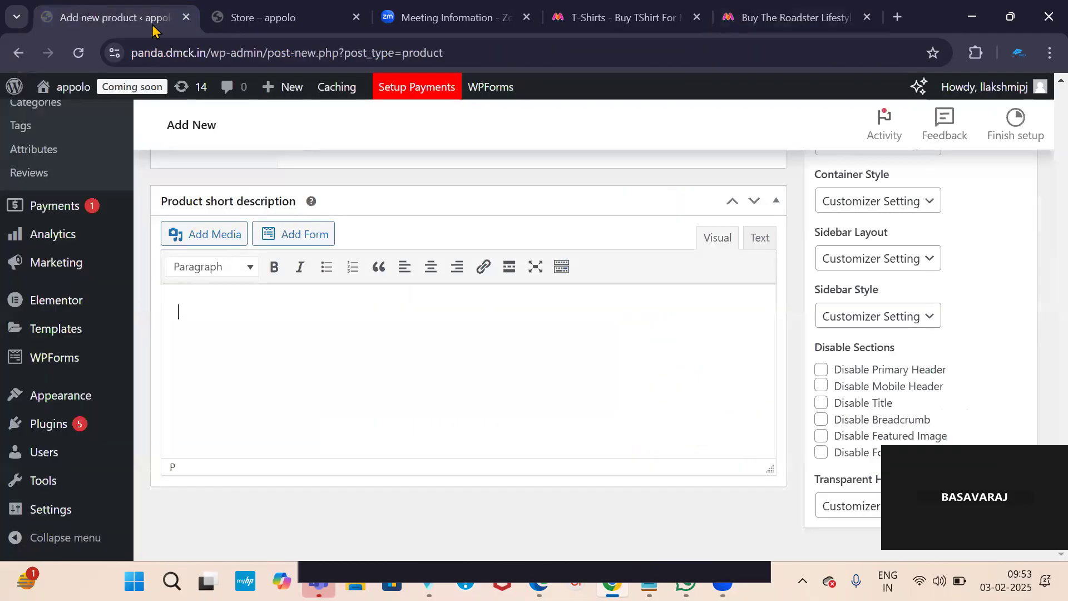
key(ctrl+v)
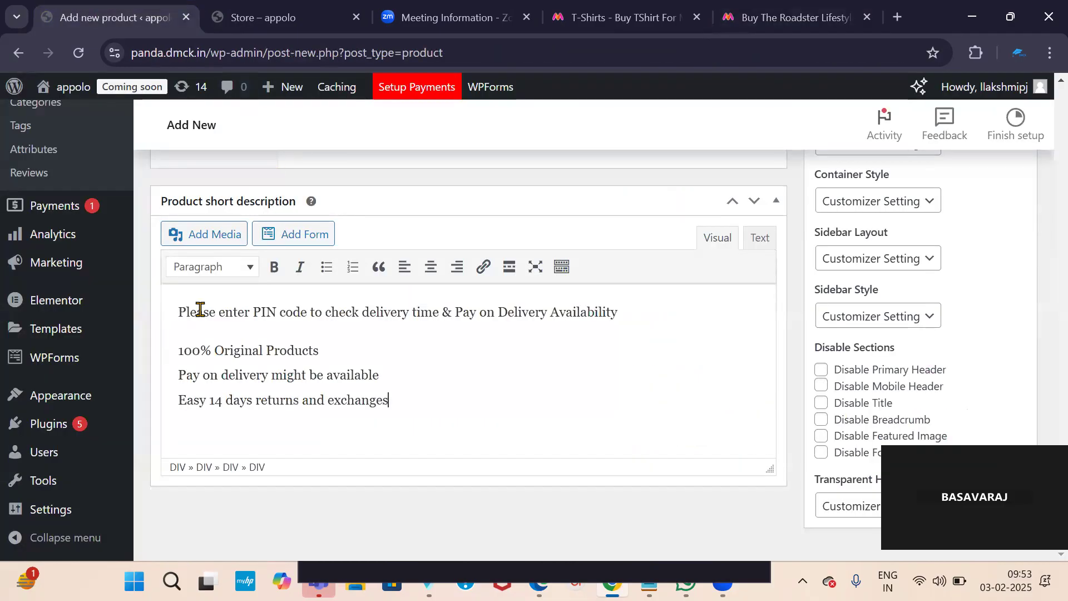
Set the media library photo of the man in a dark grey T-shirt as the product image
scroll(201, 306, up, 15)
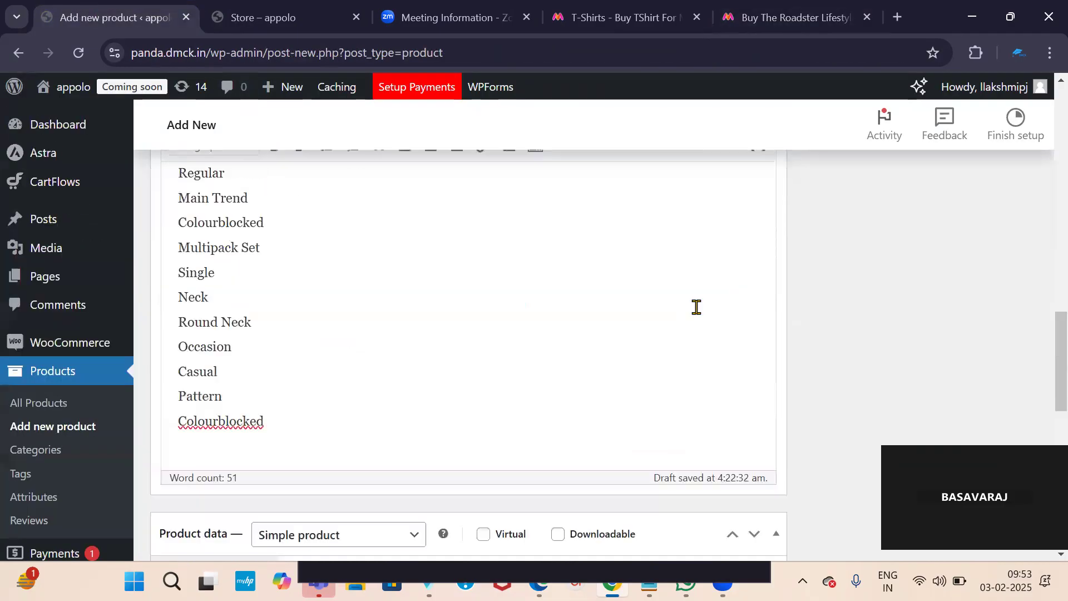
scroll(842, 328, up, 8)
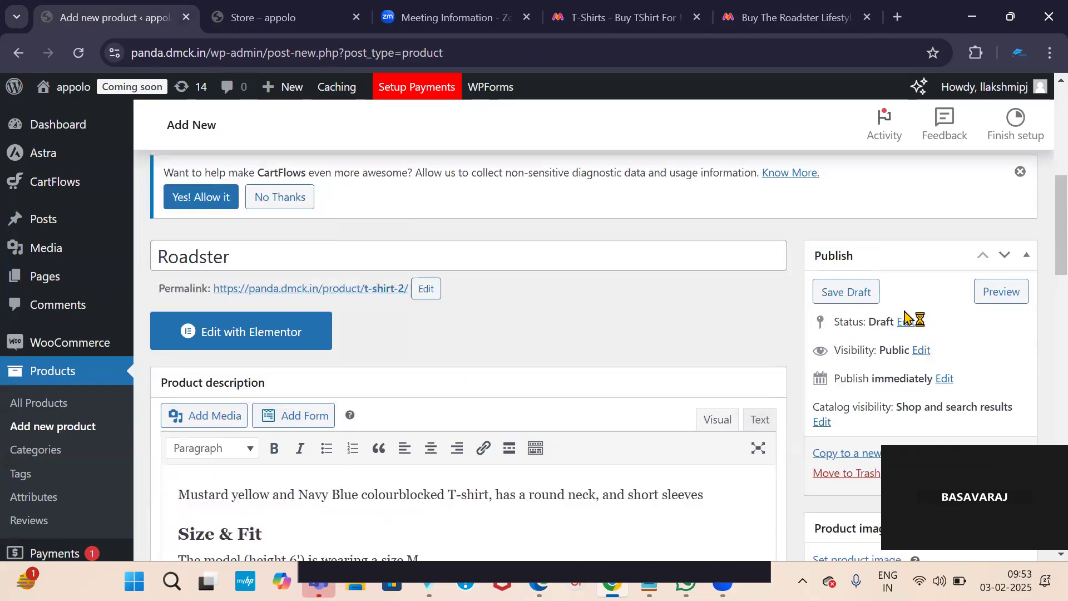
scroll(869, 353, down, 3)
scroll(872, 388, down, 1)
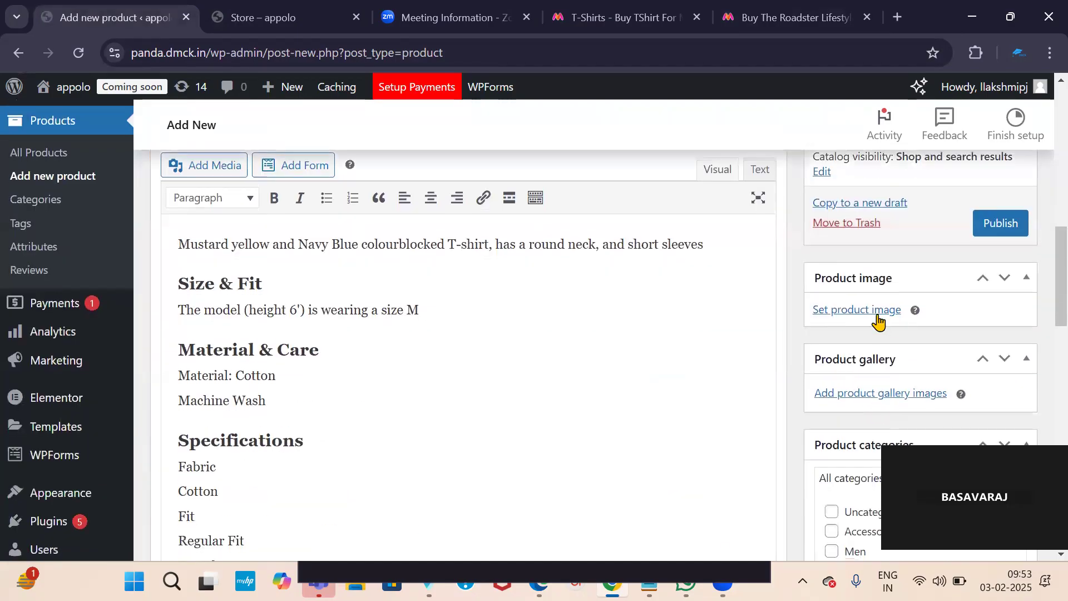
click(857, 311)
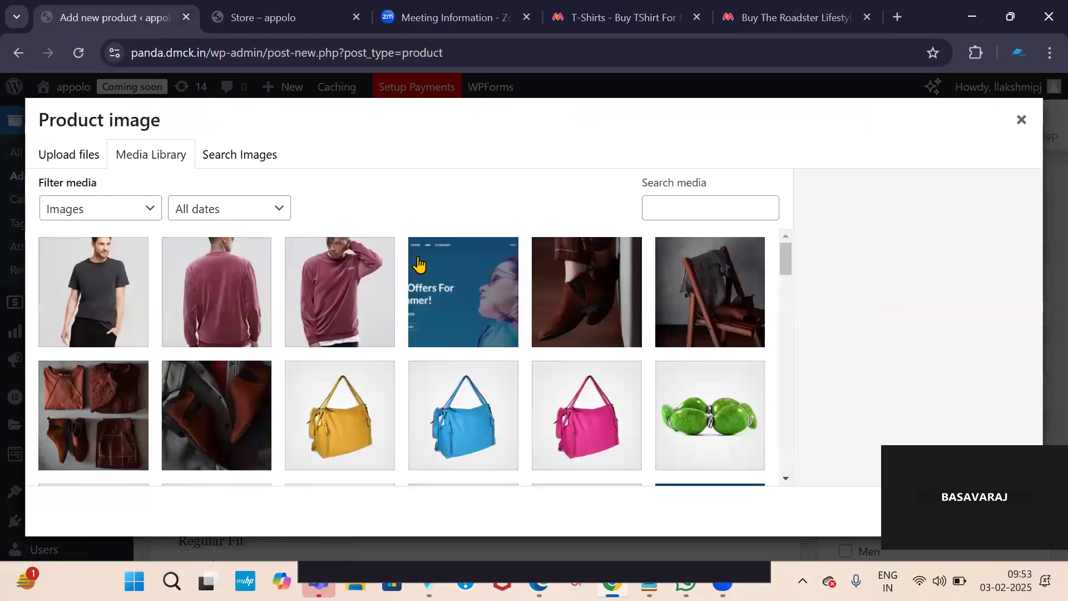
click(86, 311)
scroll(868, 312, down, 4)
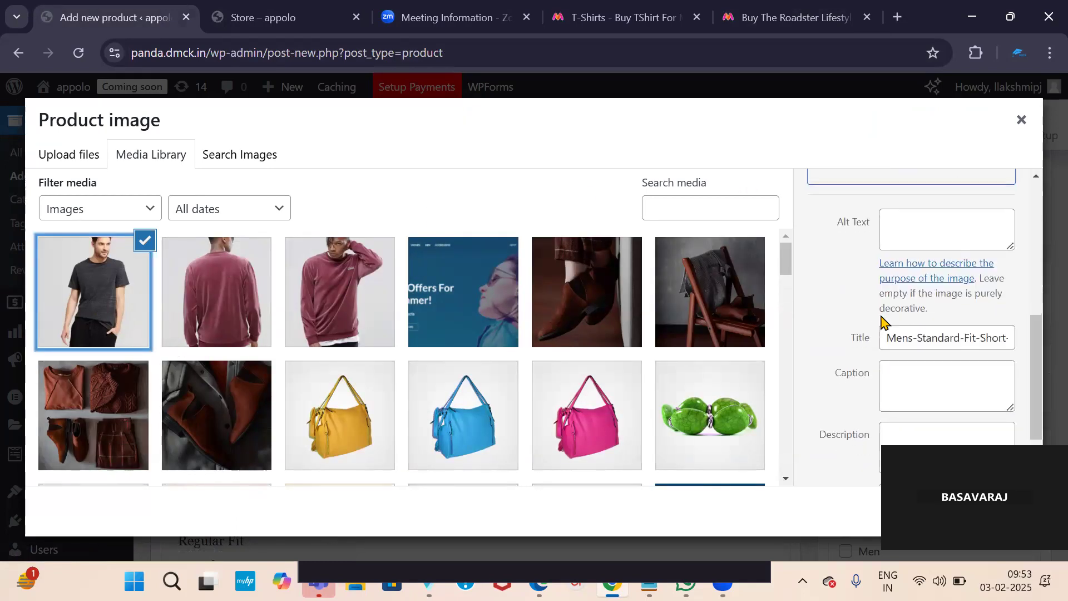
scroll(885, 334, down, 2)
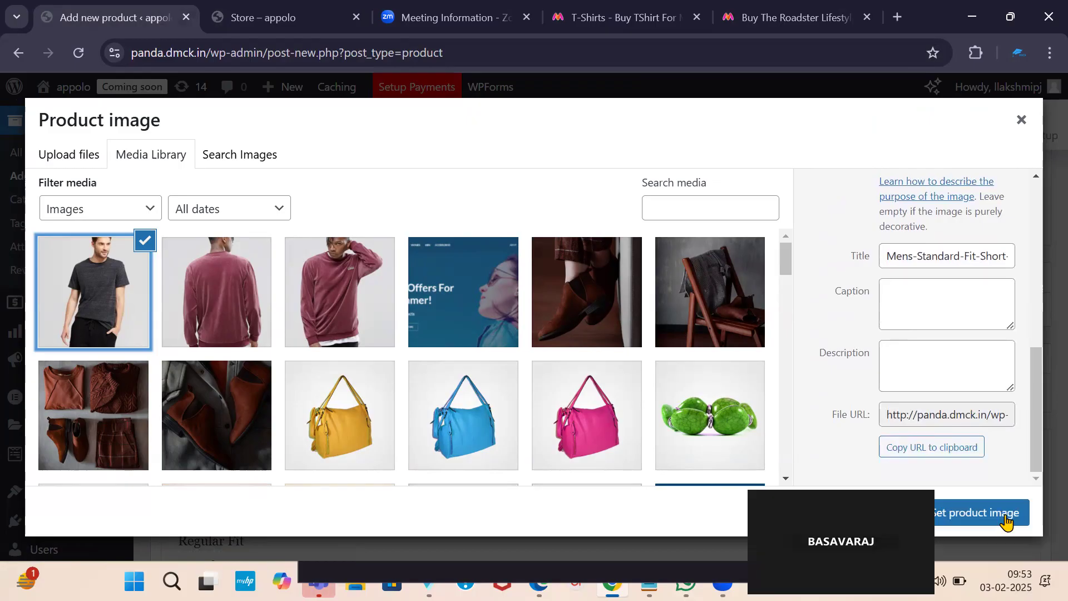
click(1007, 517)
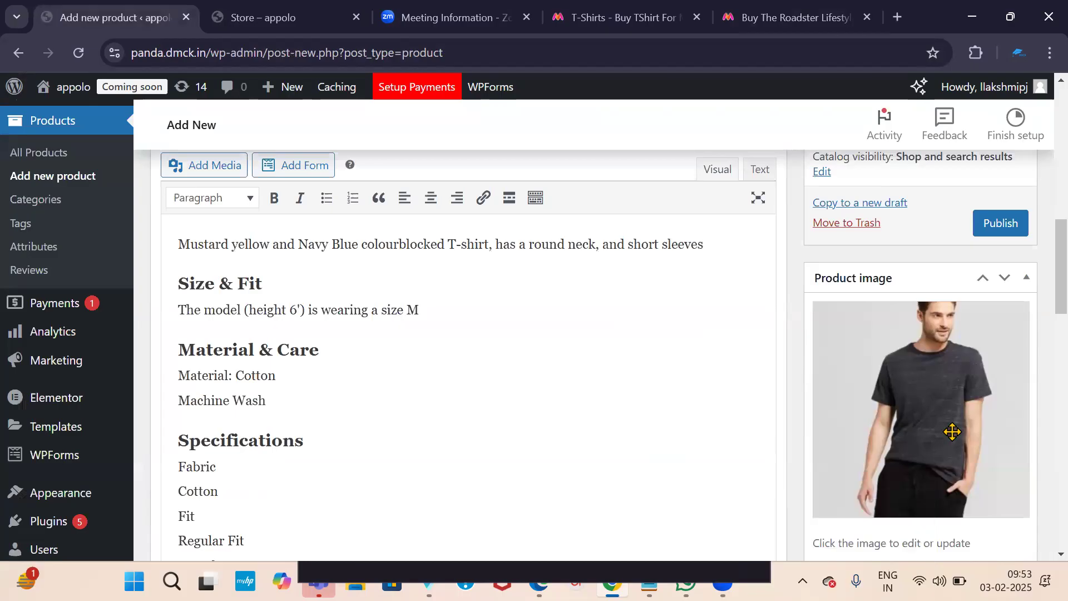
Start a file upload for the product gallery and browse the Products folder to the men's red V-neck T-shirt photos
scroll(952, 432, down, 7)
click(879, 245)
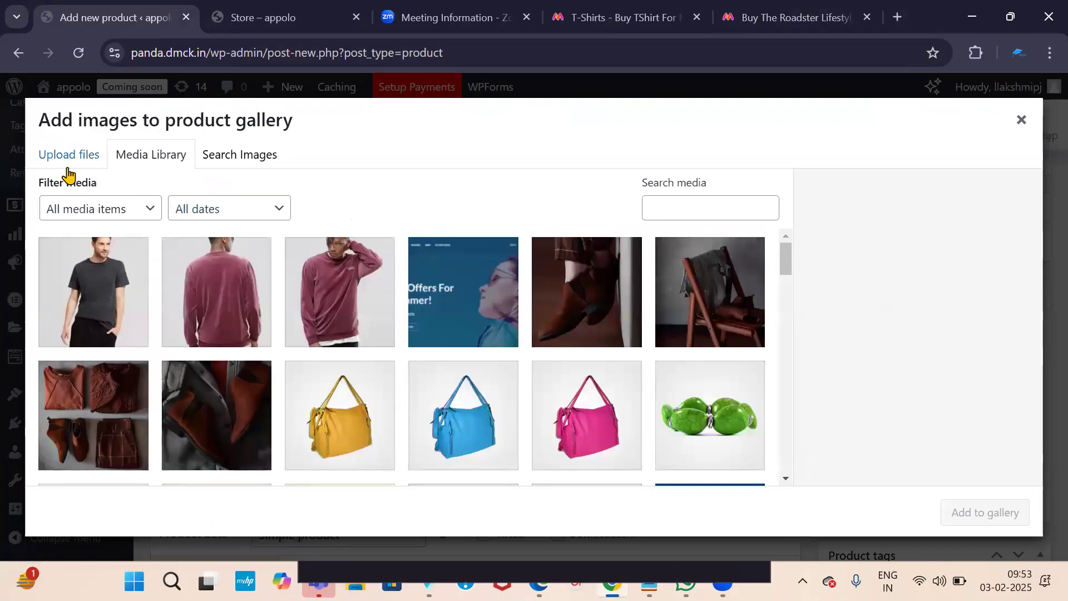
click(78, 167)
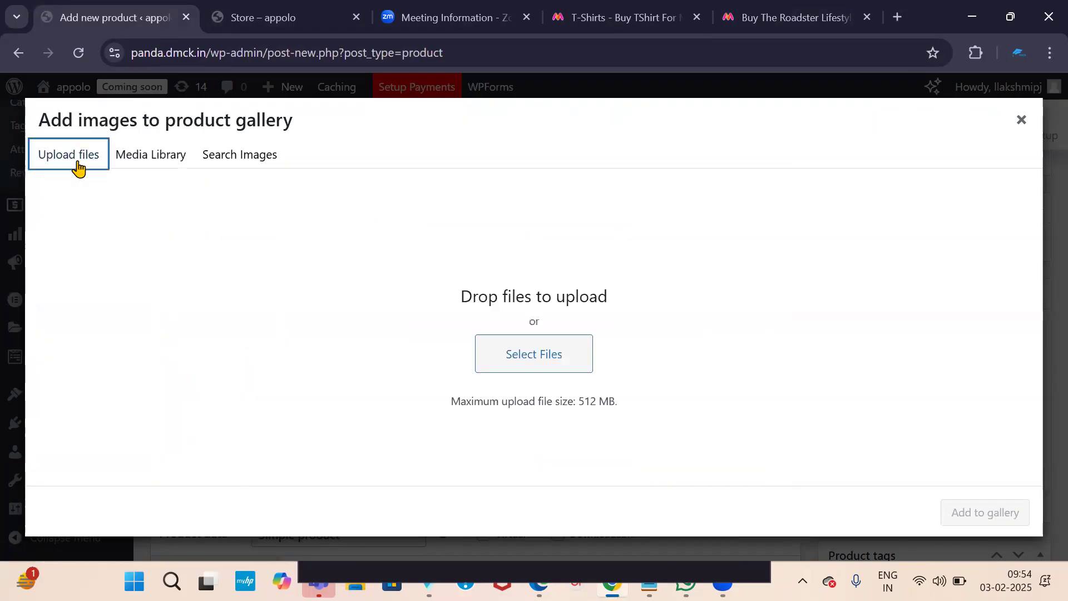
click(546, 355)
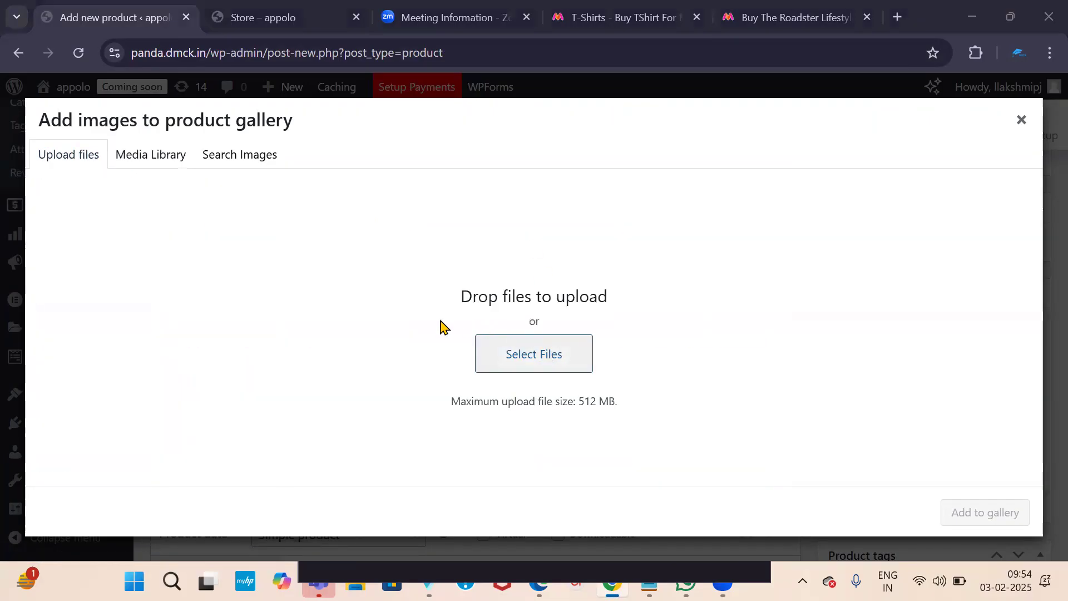
scroll(299, 309, down, 5)
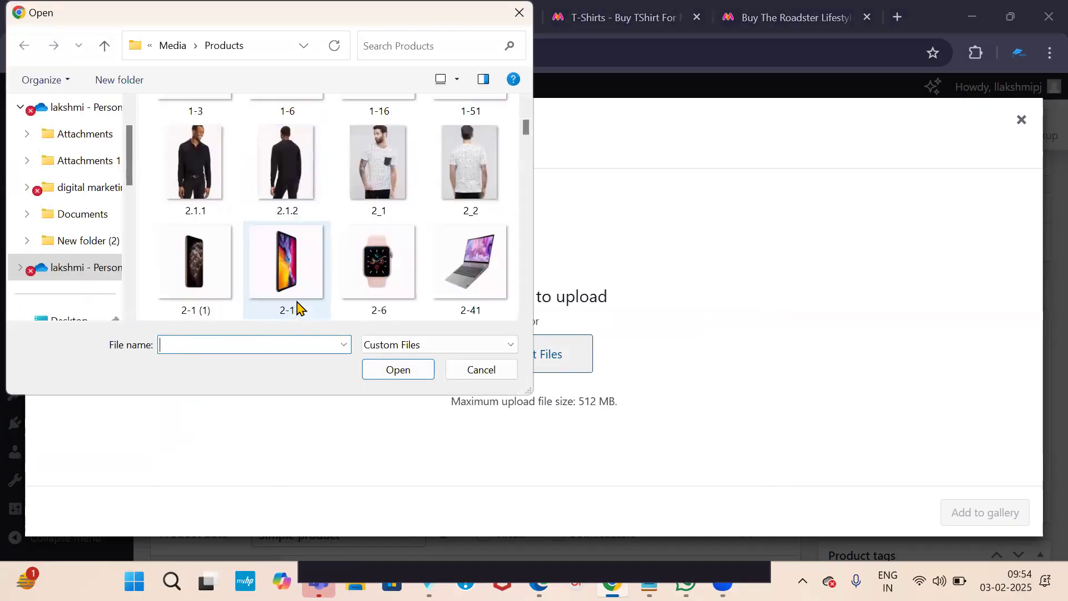
scroll(299, 308, up, 5)
scroll(301, 301, down, 10)
scroll(302, 278, down, 15)
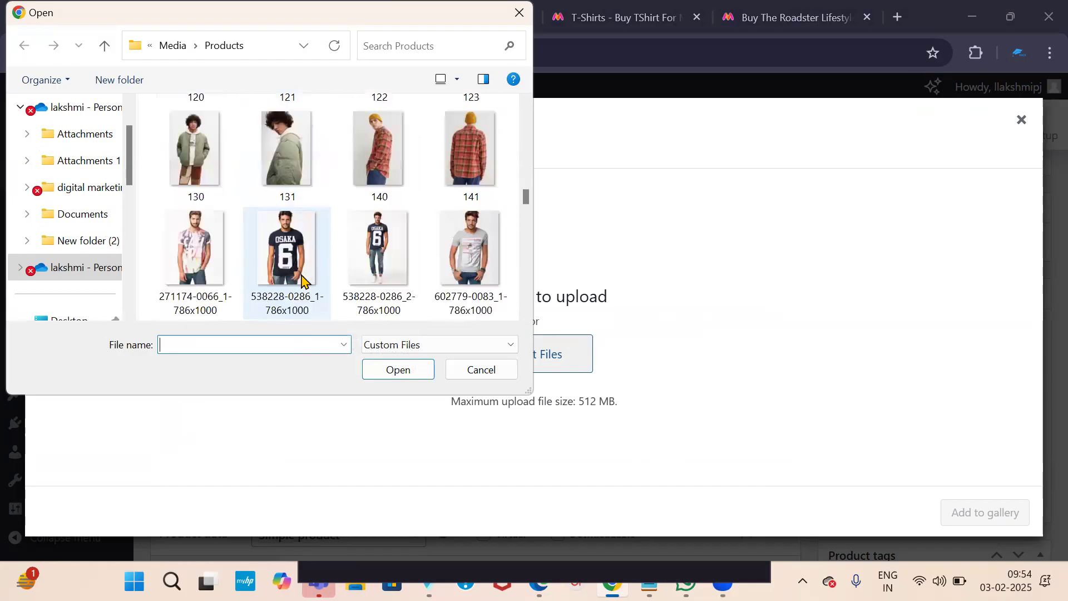
scroll(301, 278, up, 3)
scroll(301, 278, down, 10)
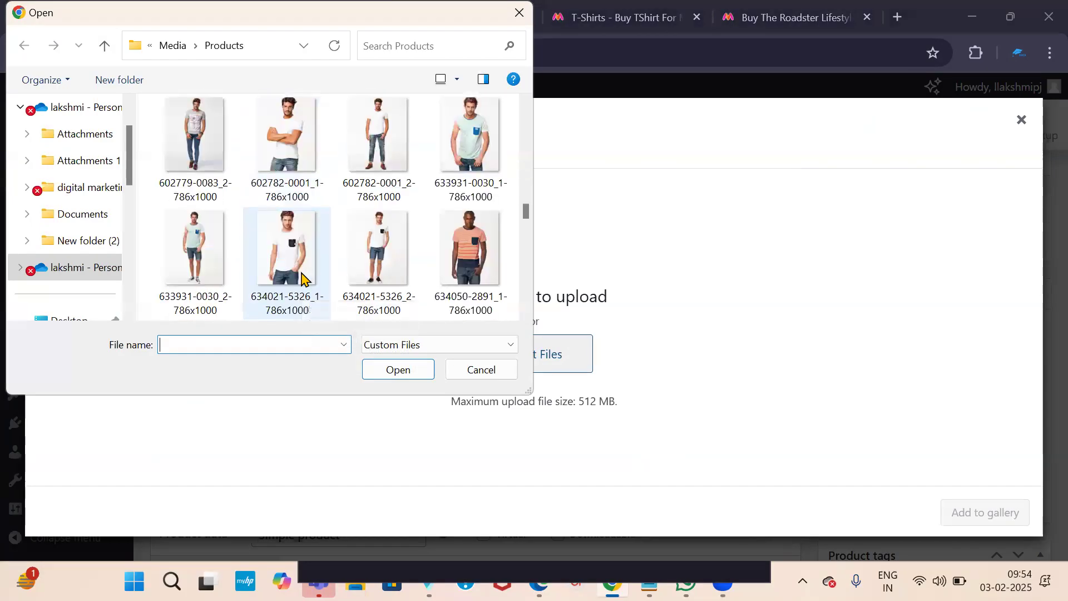
scroll(301, 278, down, 8)
Rotate the front-view red V-neck T-Shirt01 photo sideways in the Products folder
drag(170, 198, 305, 247)
click(279, 230)
click(194, 245)
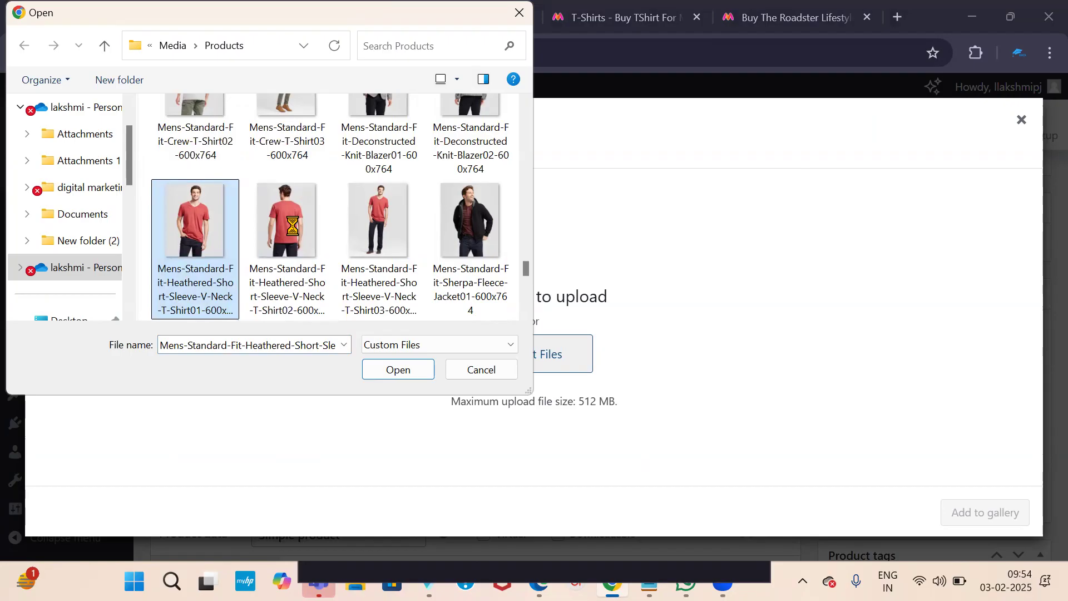
right_click(294, 220)
click(201, 243)
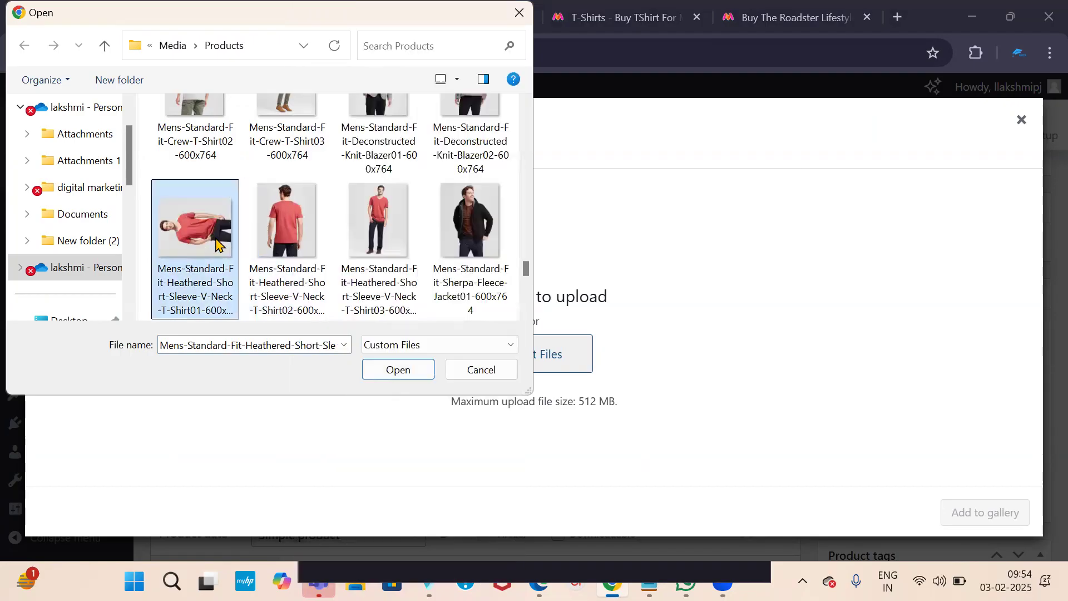
Upload six men's clothing photos, from the red V-neck T-Shirt02 image through the Short-Sleeve-Crew-T-Shirt02-1 image
click(378, 225)
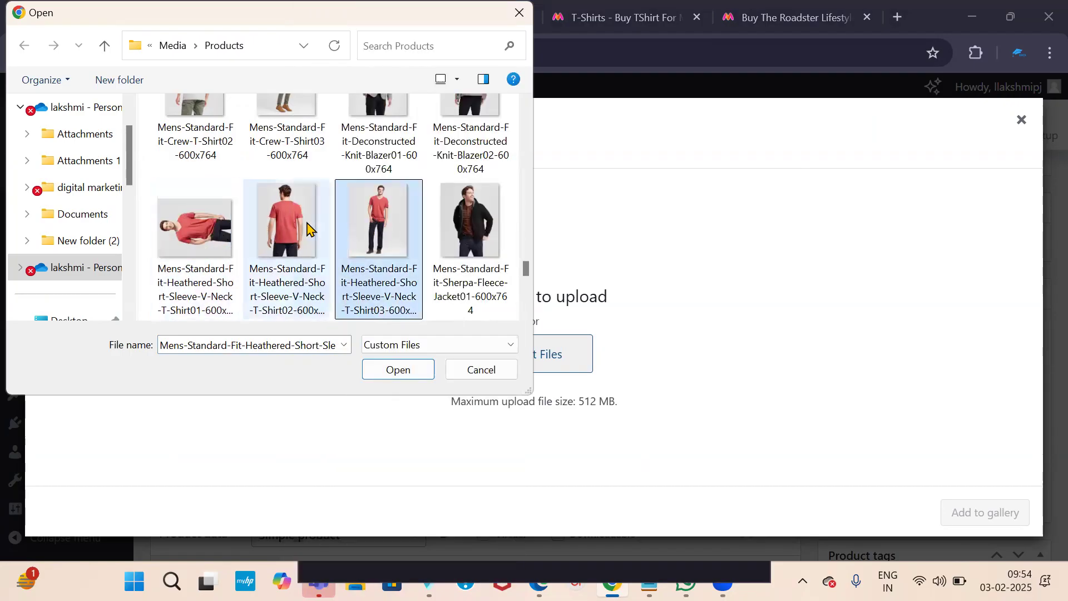
click(290, 222)
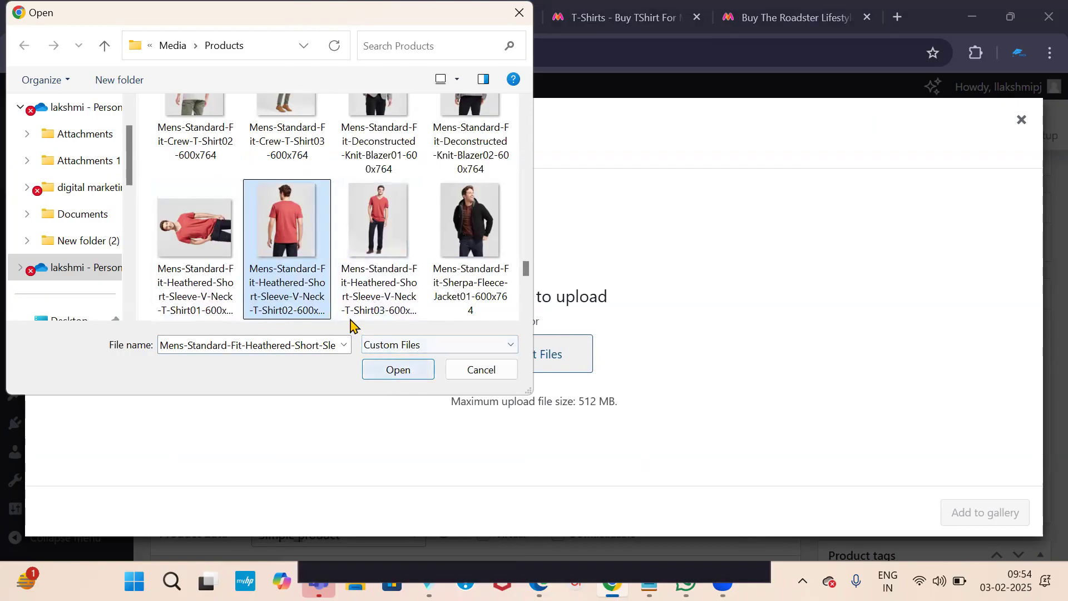
drag(243, 181, 439, 302)
click(398, 370)
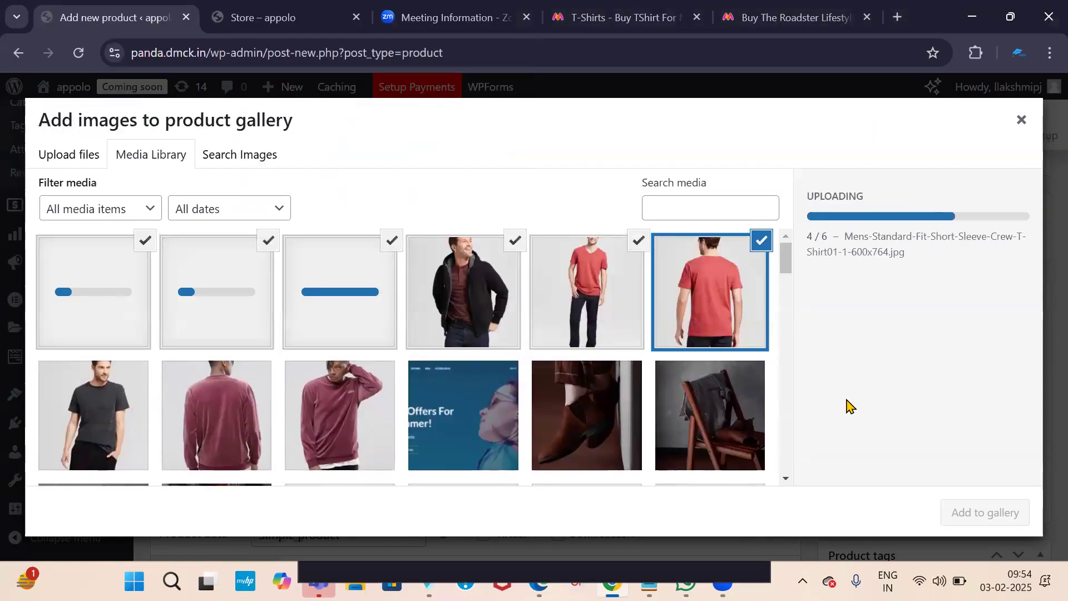
Add all six newly uploaded photos to the product gallery
click(612, 322)
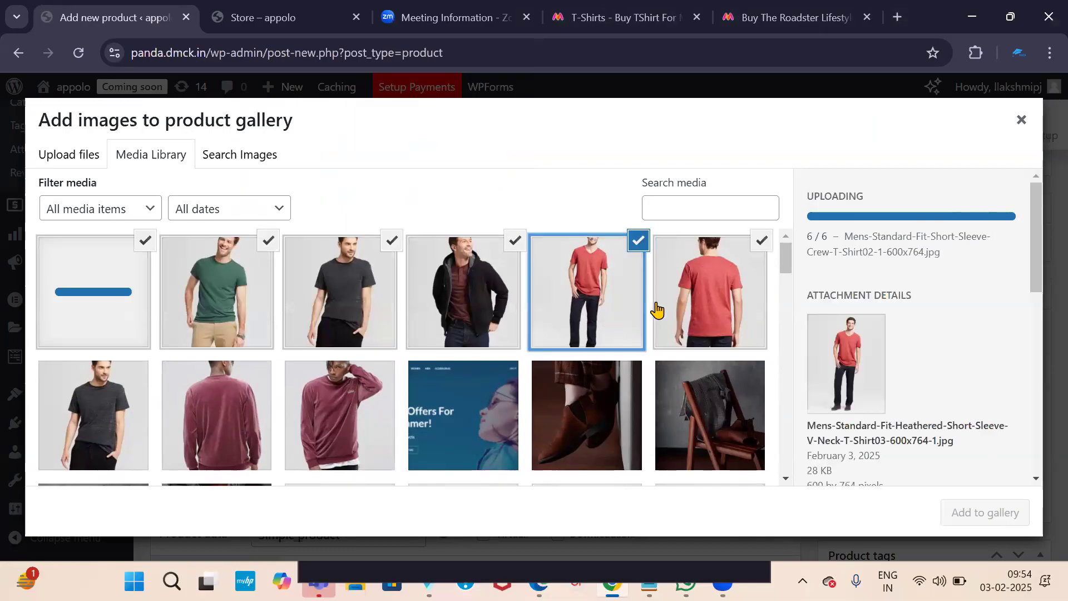
click(727, 310)
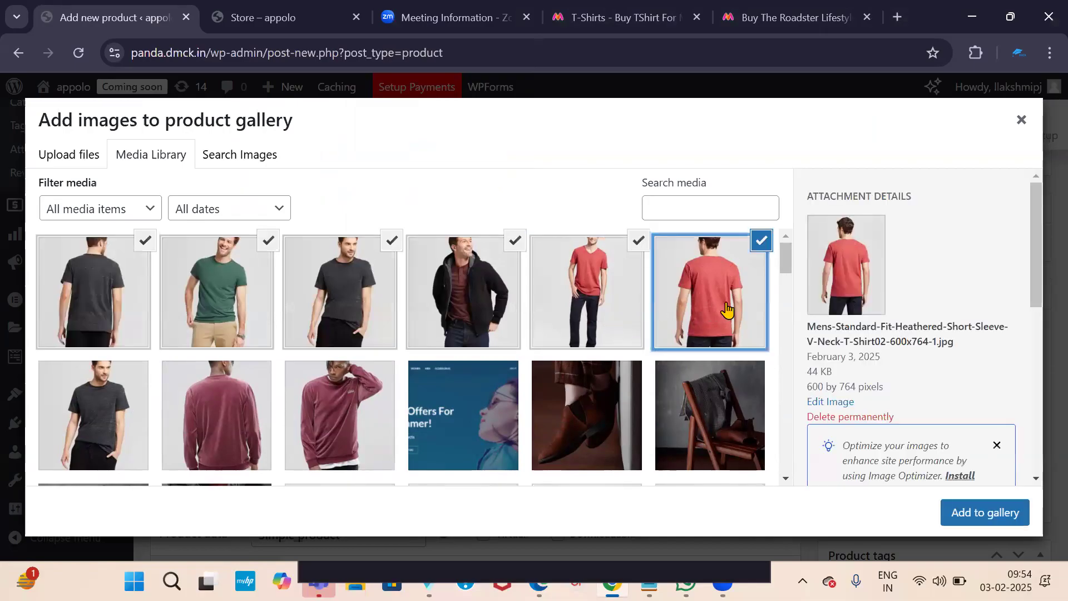
click(641, 346)
scroll(761, 308, down, 5)
scroll(950, 432, down, 3)
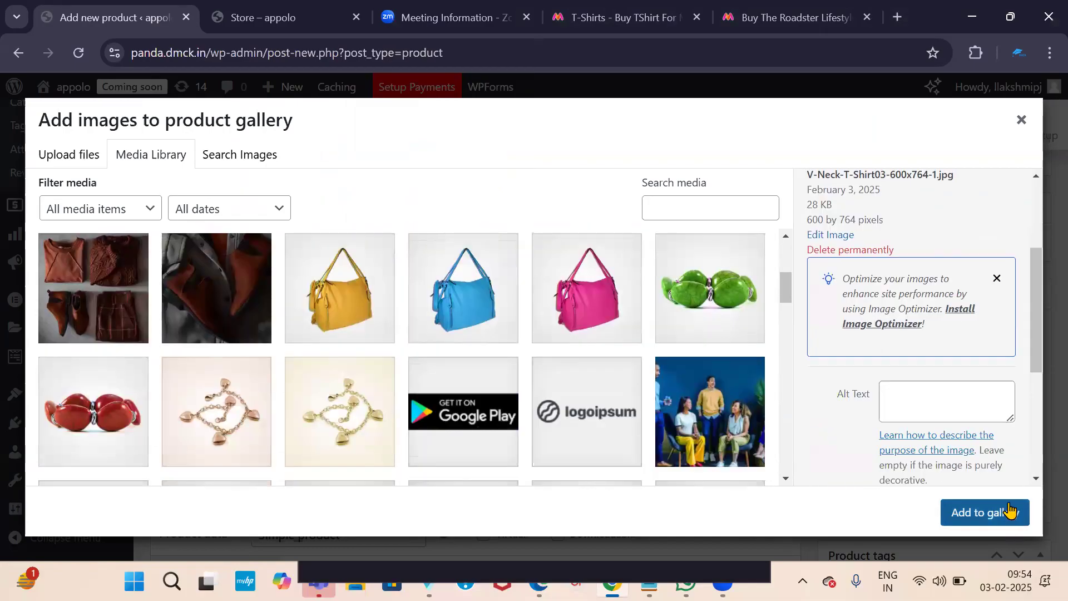
click(985, 512)
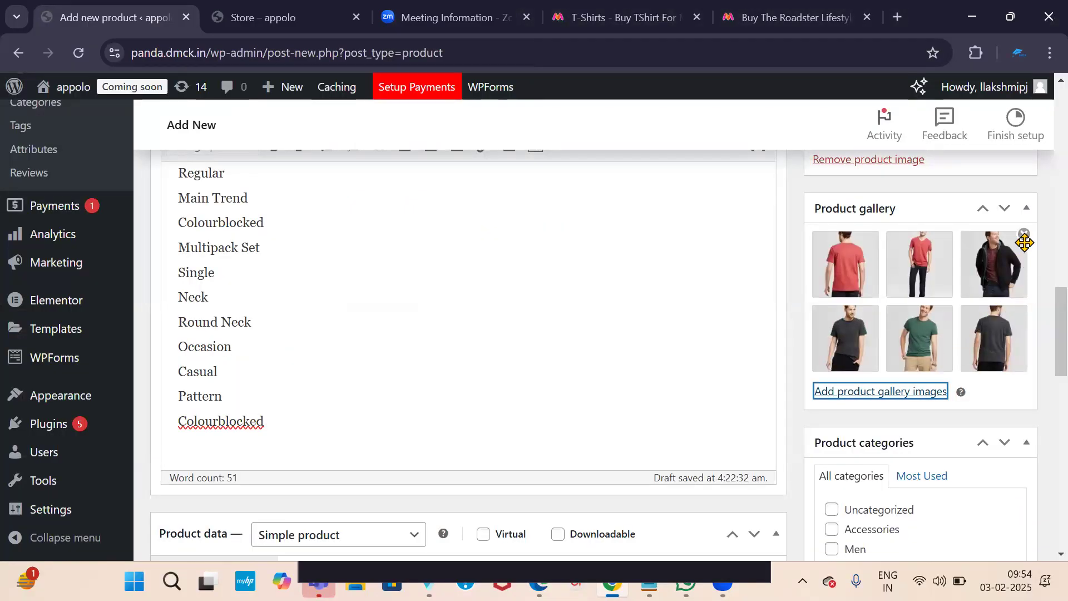
Remove the black jacket photo from the product gallery and review the remaining T-shirt images
click(1025, 235)
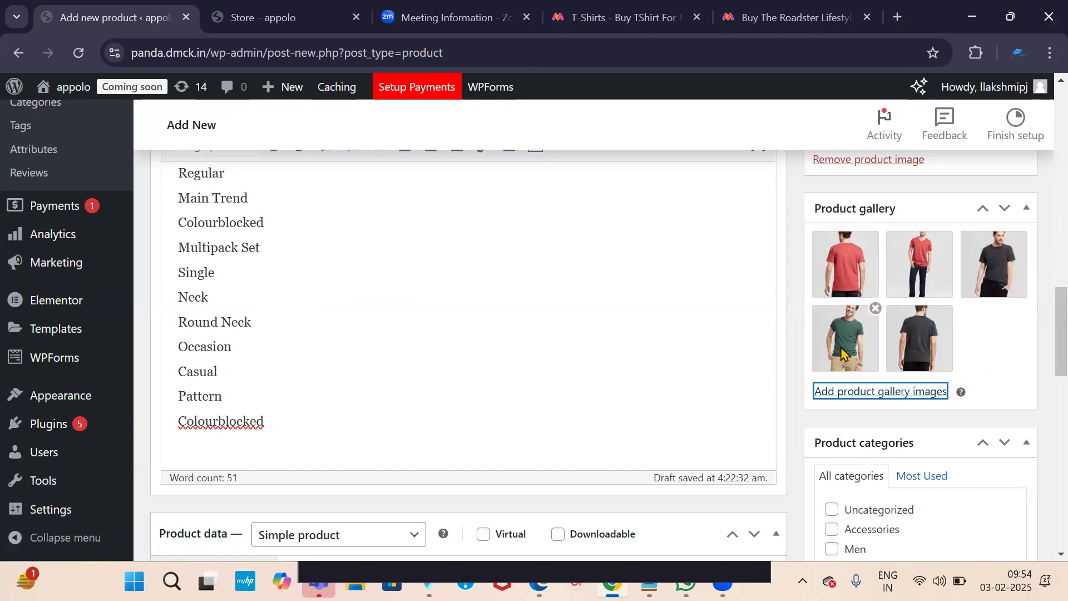
scroll(901, 376, down, 4)
scroll(901, 375, up, 5)
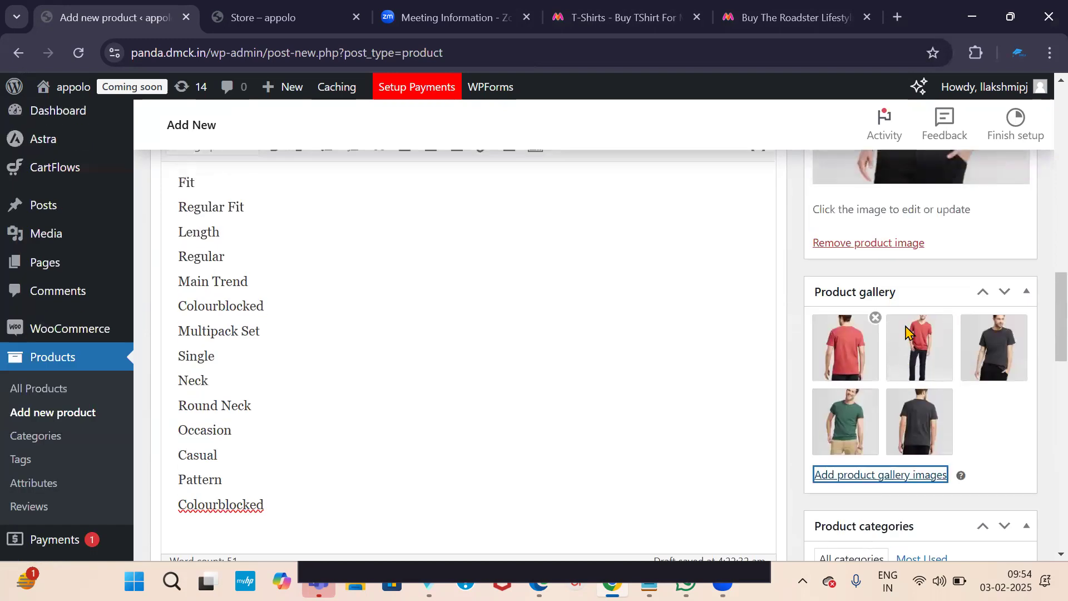
scroll(940, 337, down, 3)
scroll(919, 335, down, 1)
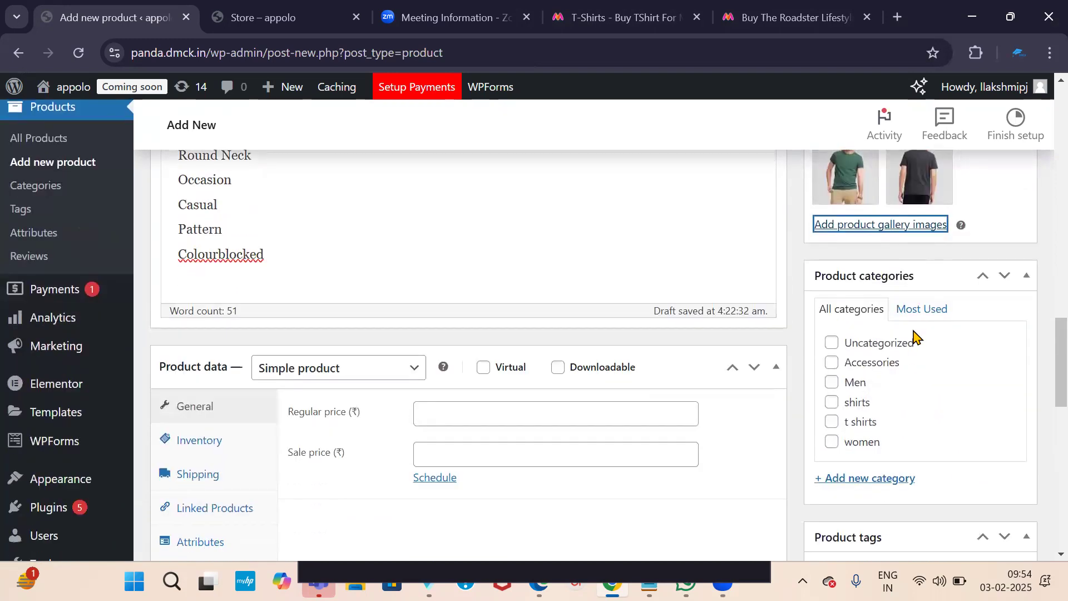
scroll(913, 333, down, 3)
scroll(913, 337, up, 6)
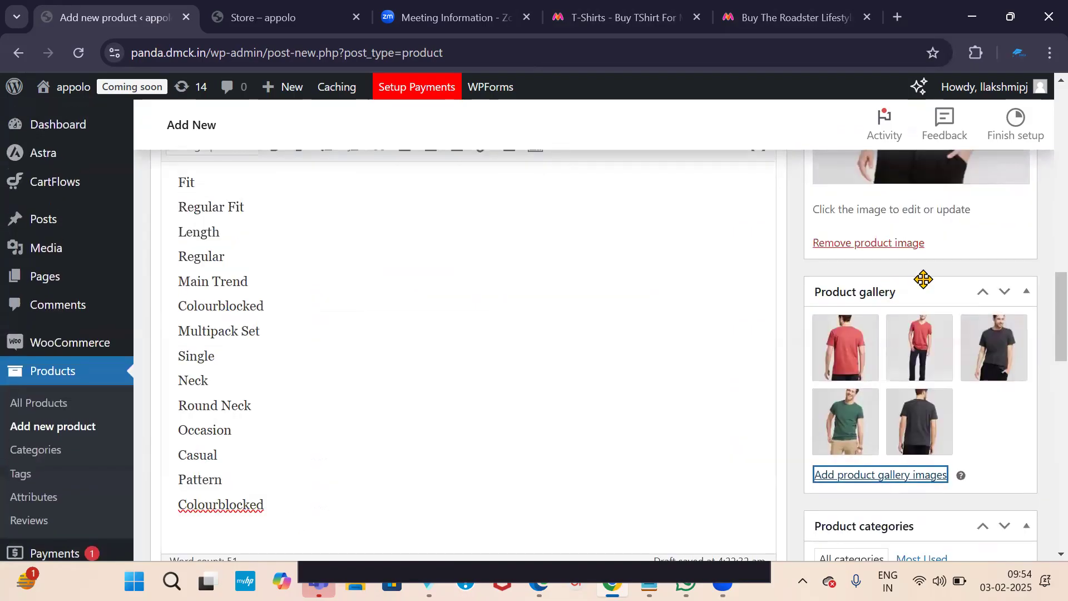
scroll(841, 340, down, 1)
scroll(841, 340, up, 1)
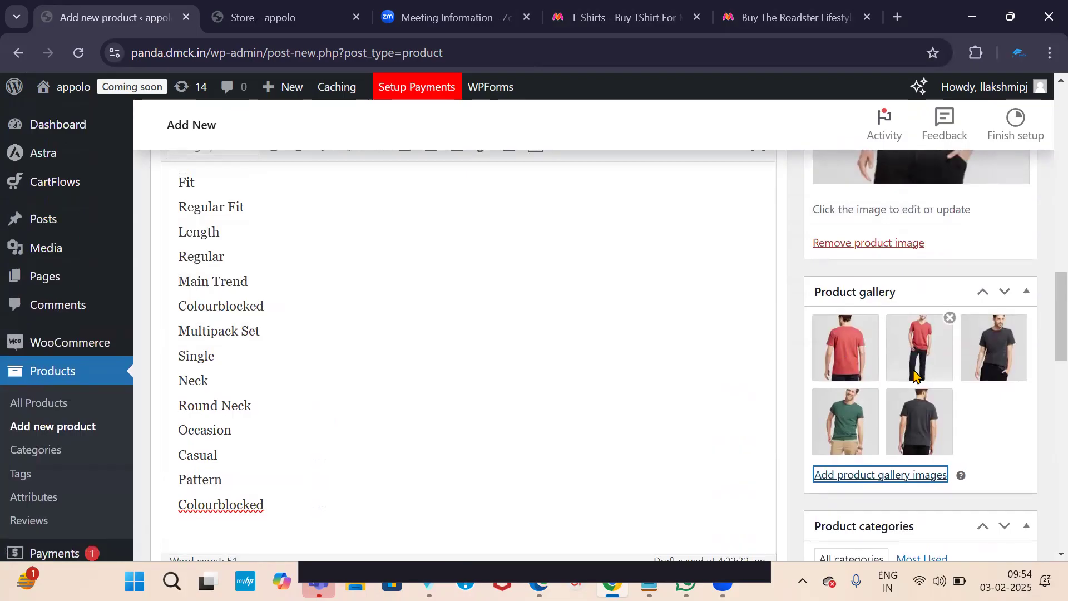
scroll(885, 353, down, 2)
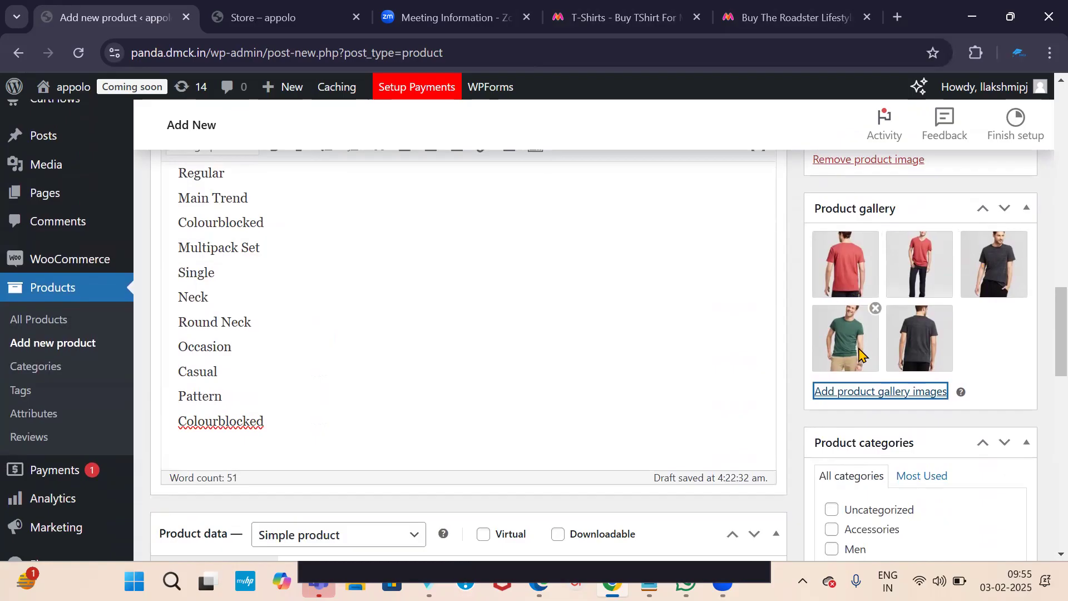
Assign the product to the "t shirts" category and publish it
scroll(863, 323, down, 4)
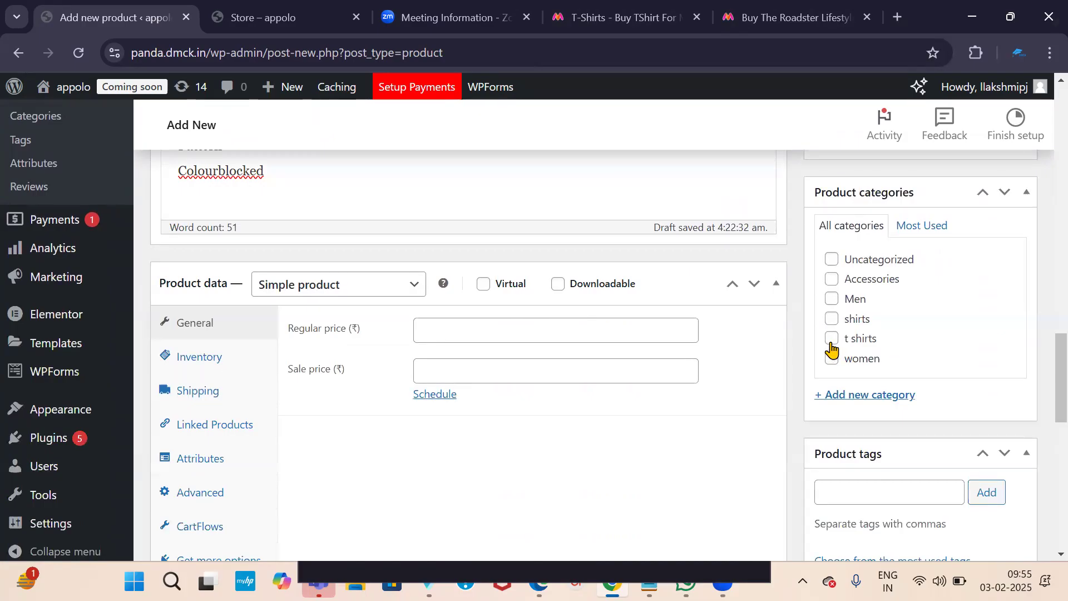
scroll(834, 342, down, 7)
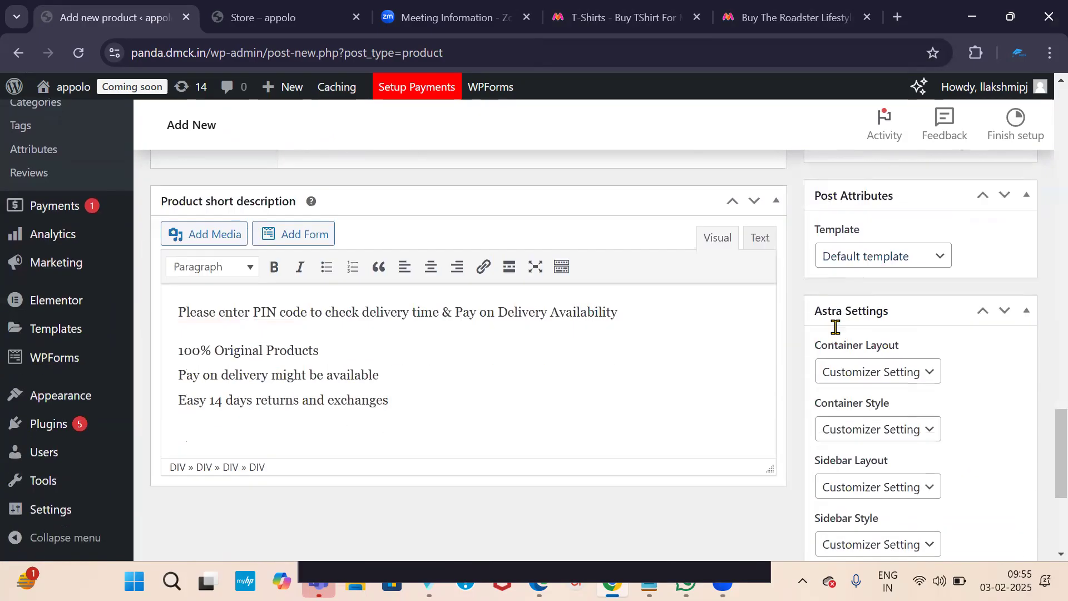
scroll(465, 344, down, 5)
scroll(616, 324, up, 10)
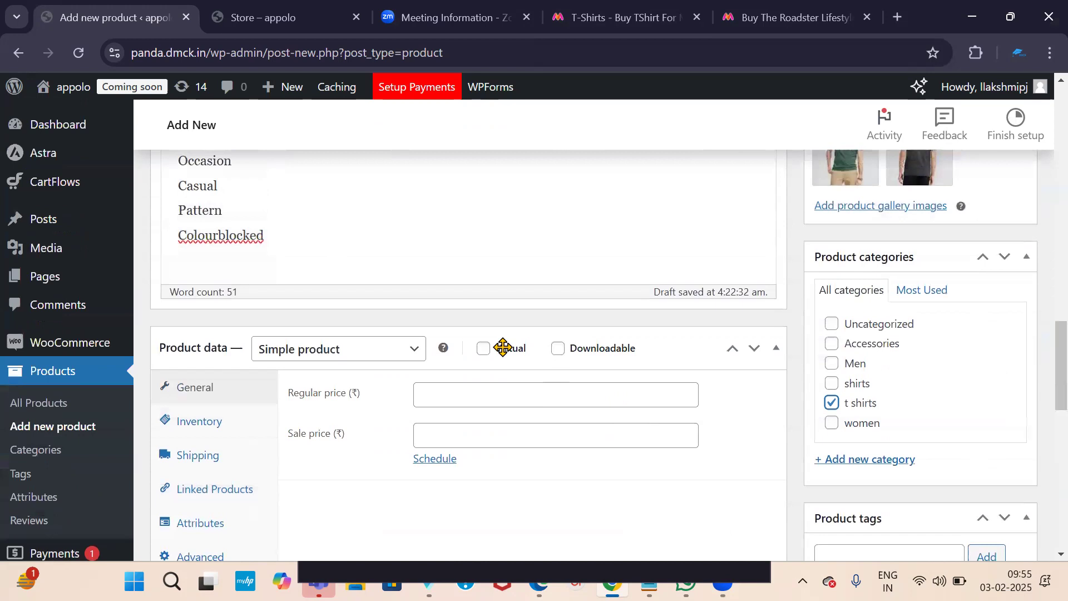
scroll(991, 223, up, 9)
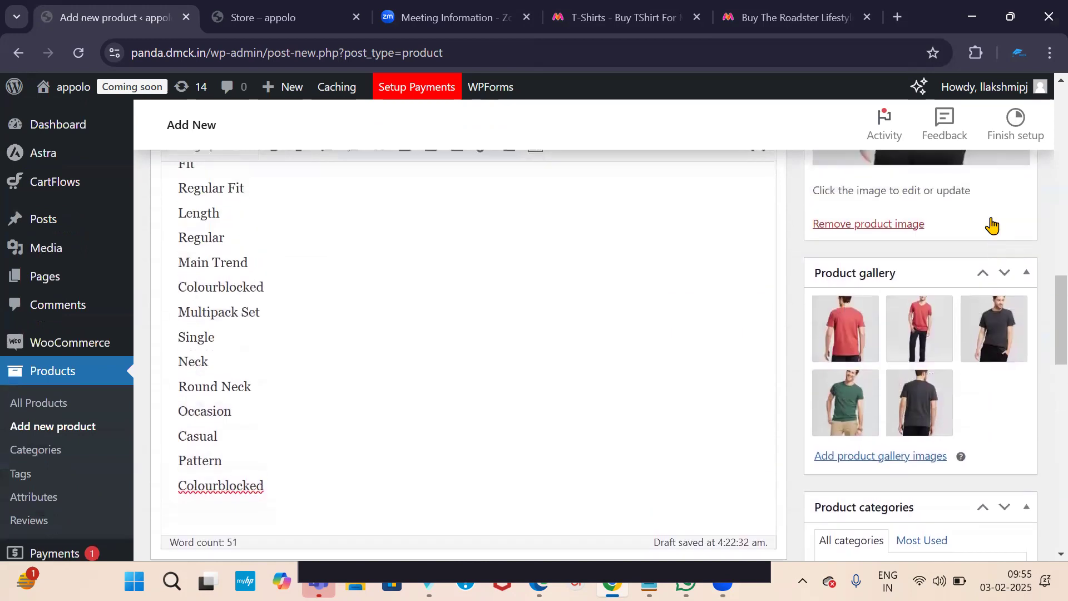
click(1004, 215)
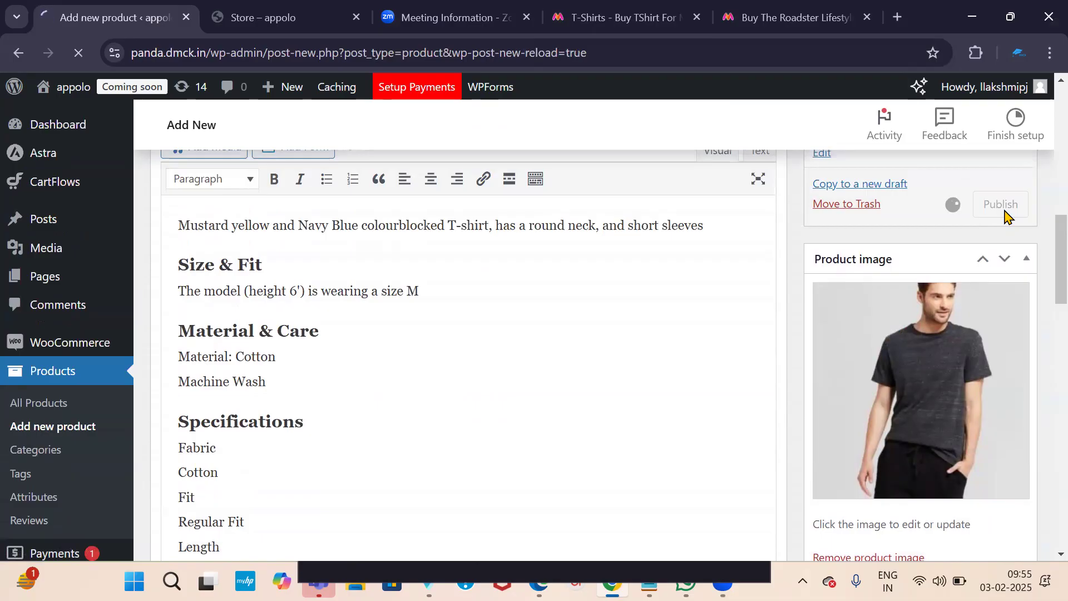
Change the published Roadster product's type to Variable product
scroll(539, 319, down, 6)
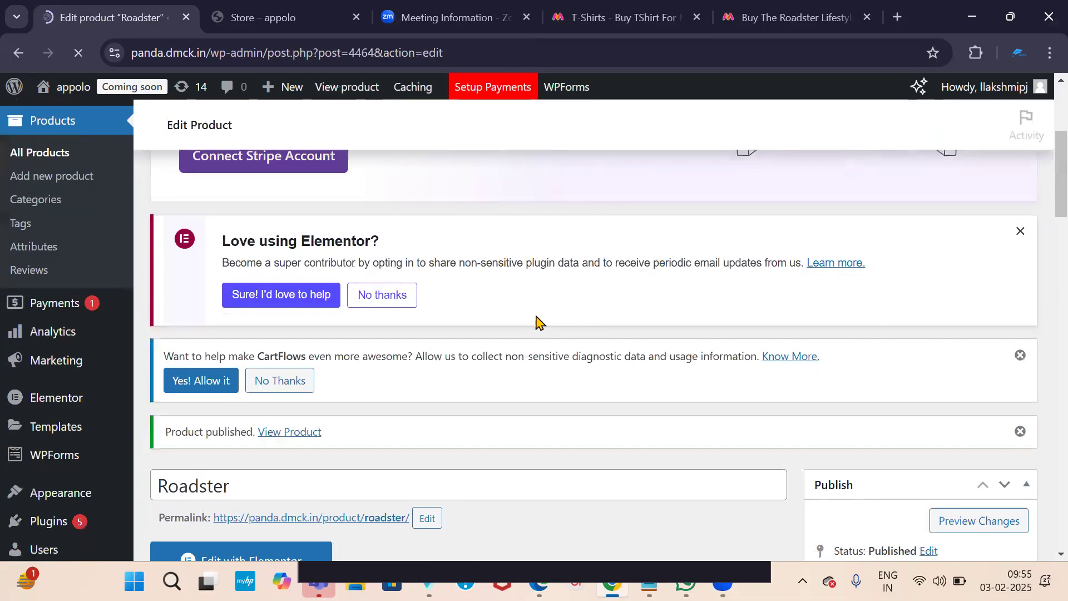
scroll(412, 345, down, 15)
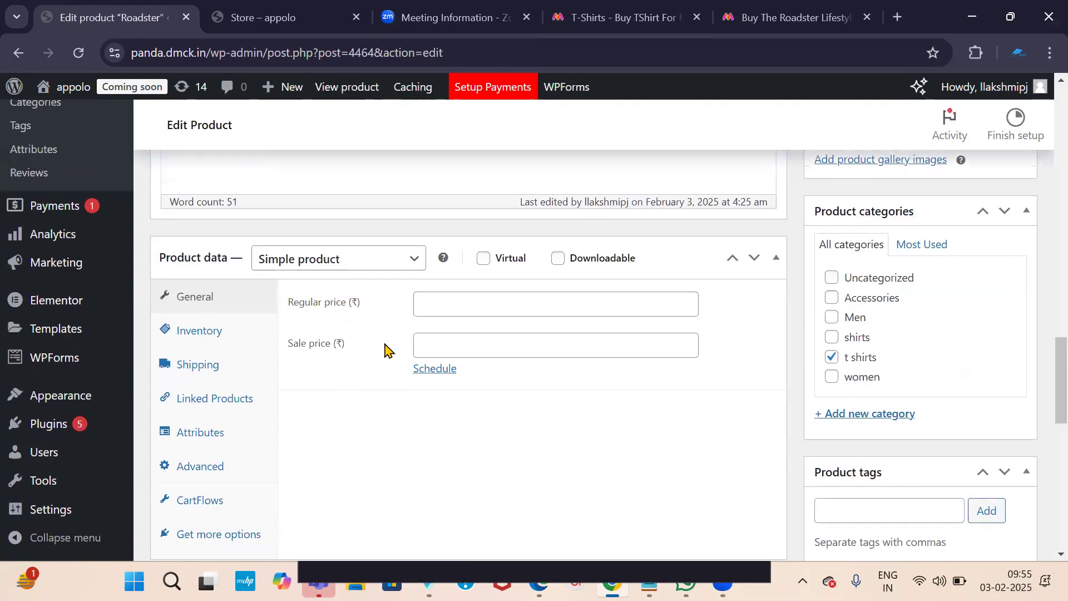
scroll(388, 349, up, 2)
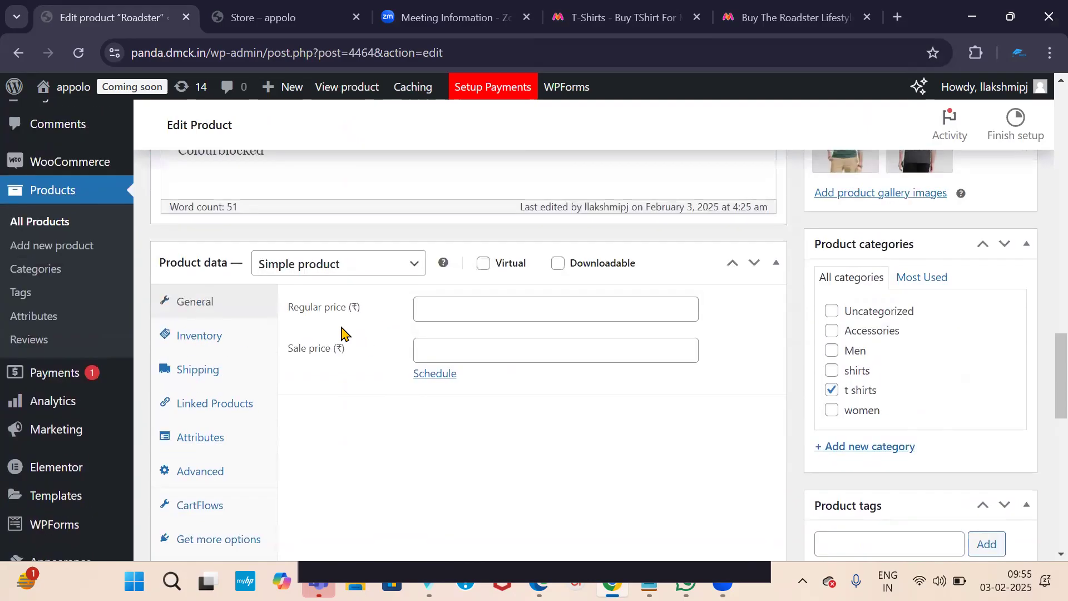
click(415, 273)
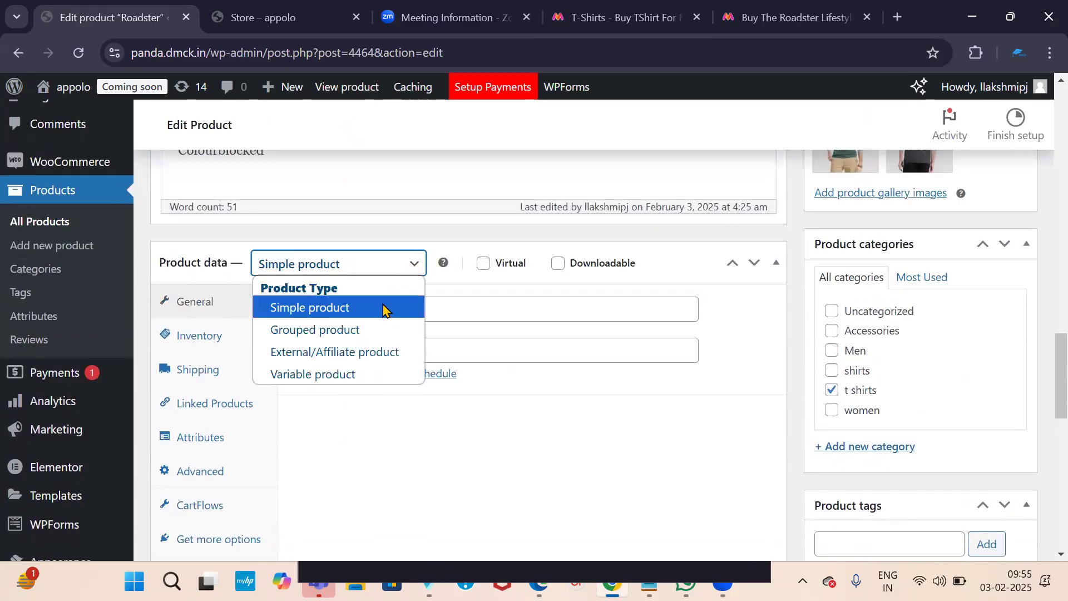
click(346, 375)
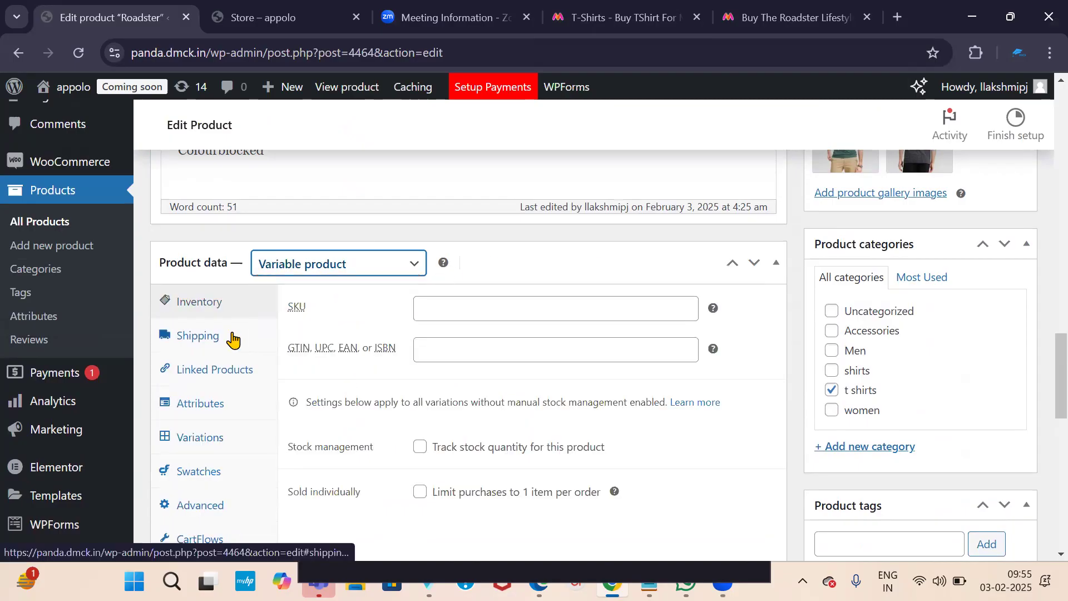
Open the variable product's attribute settings and examine the new attribute's name, values and variation options
scroll(217, 345, down, 1)
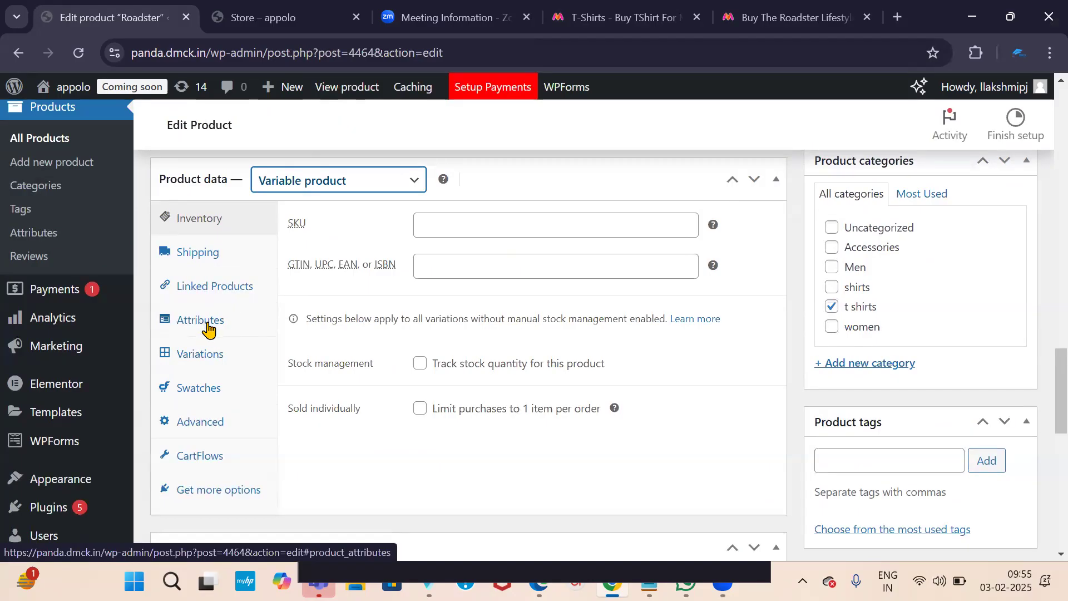
click(208, 328)
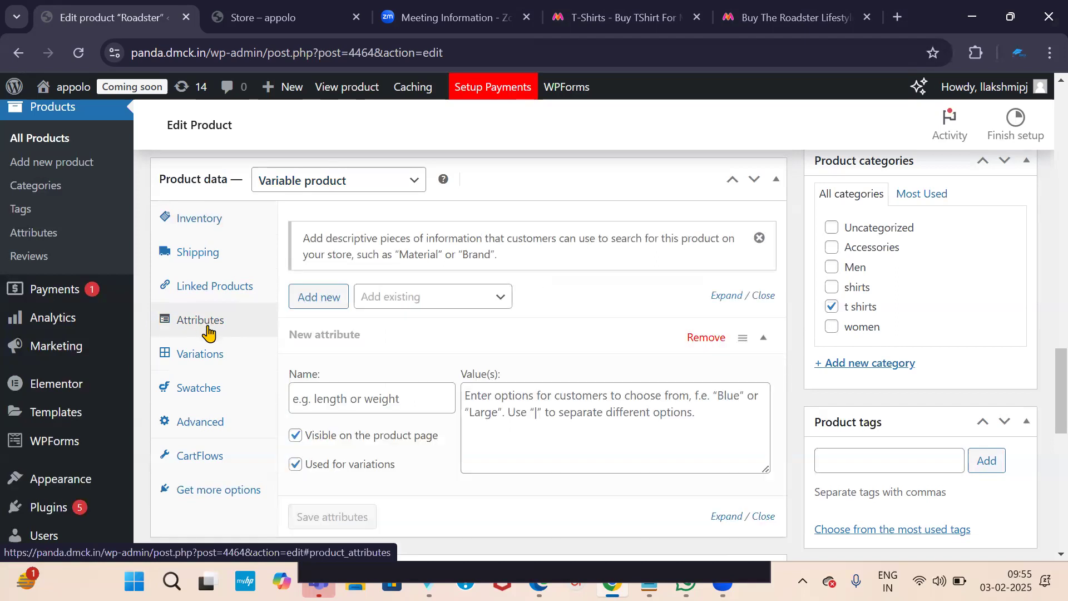
scroll(441, 350, down, 3)
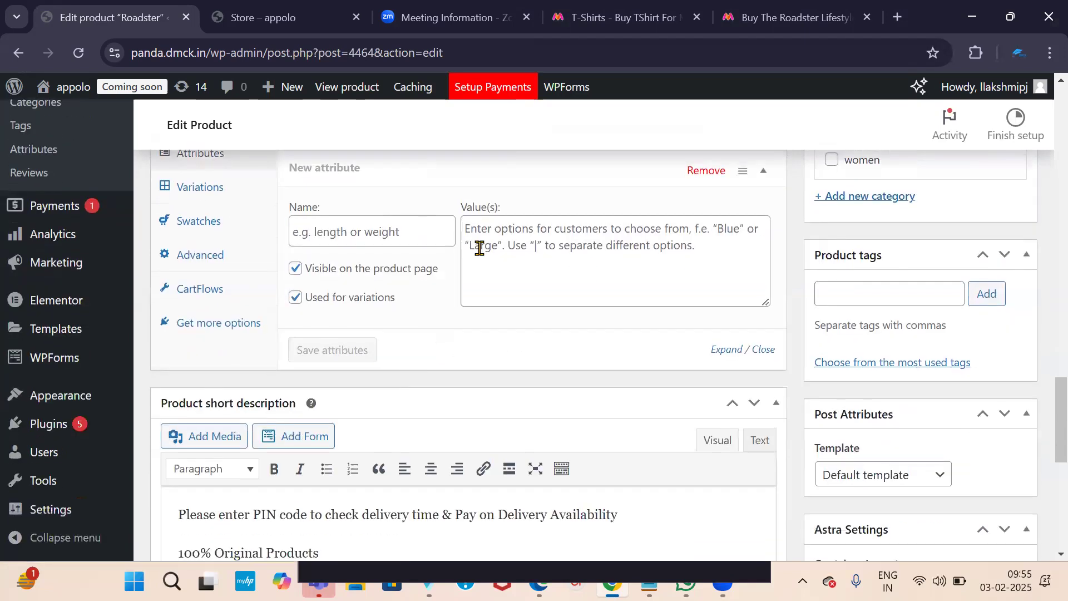
scroll(478, 261, up, 4)
scroll(489, 425, down, 4)
scroll(334, 316, up, 3)
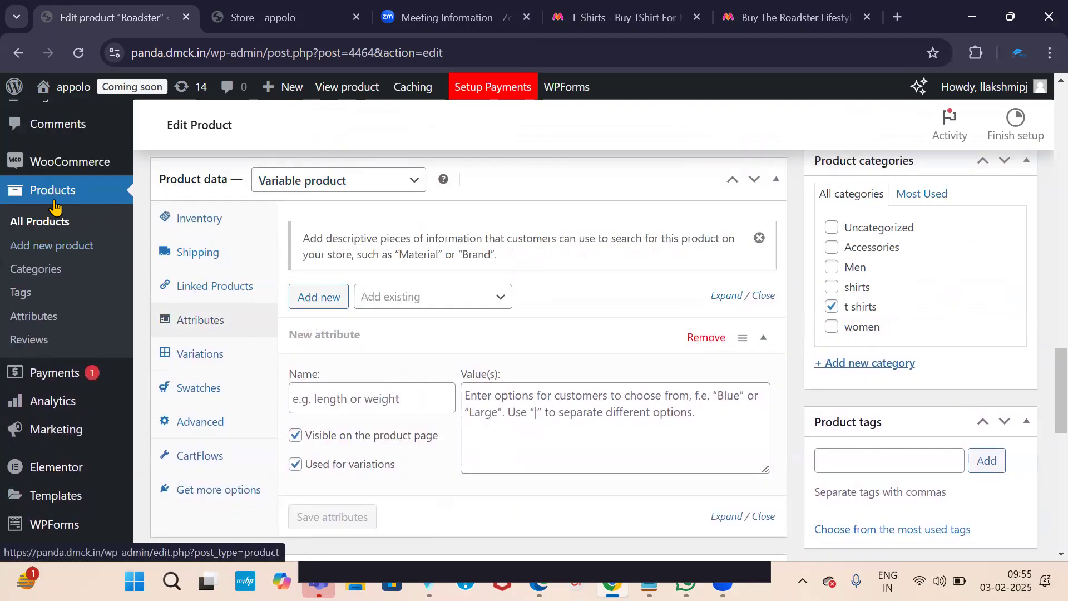
Open the store's product attributes and delete the existing size attribute
click(35, 325)
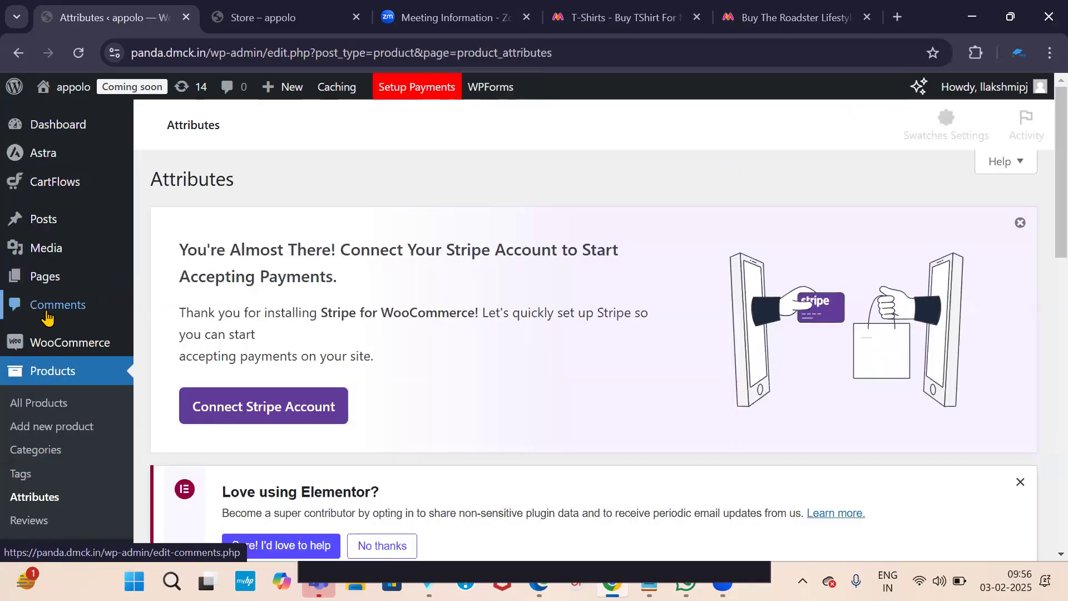
scroll(456, 241, down, 5)
scroll(417, 298, down, 5)
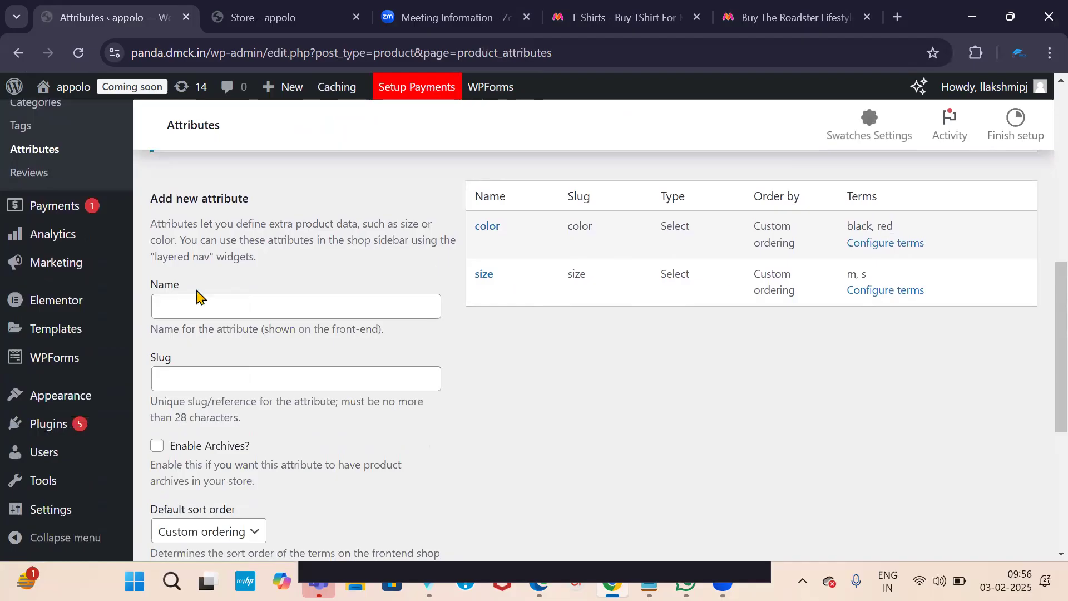
scroll(230, 275, up, 3)
scroll(230, 317, down, 3)
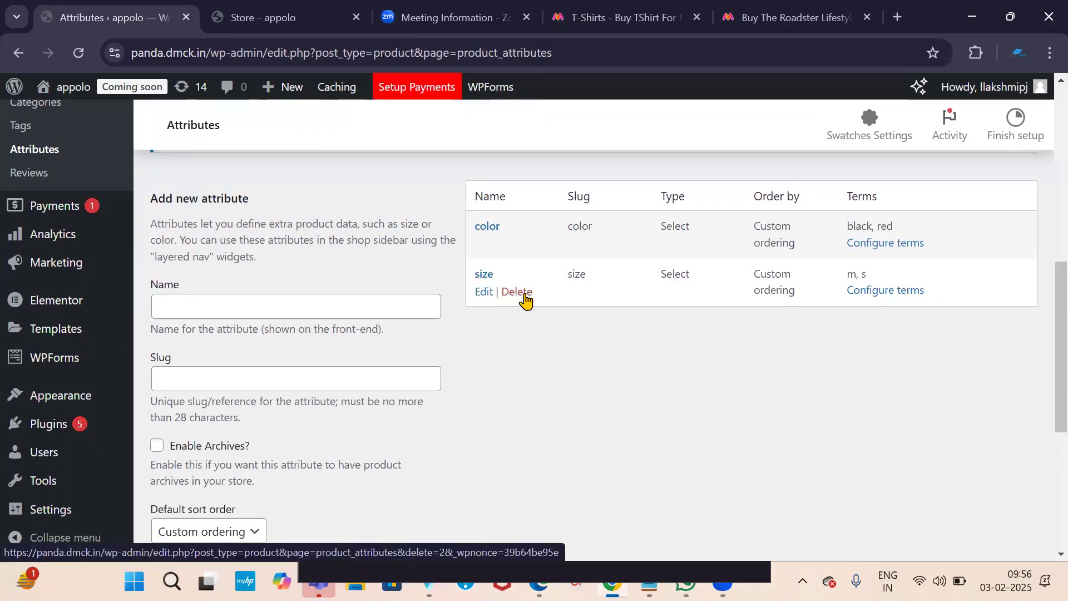
click(521, 295)
click(602, 166)
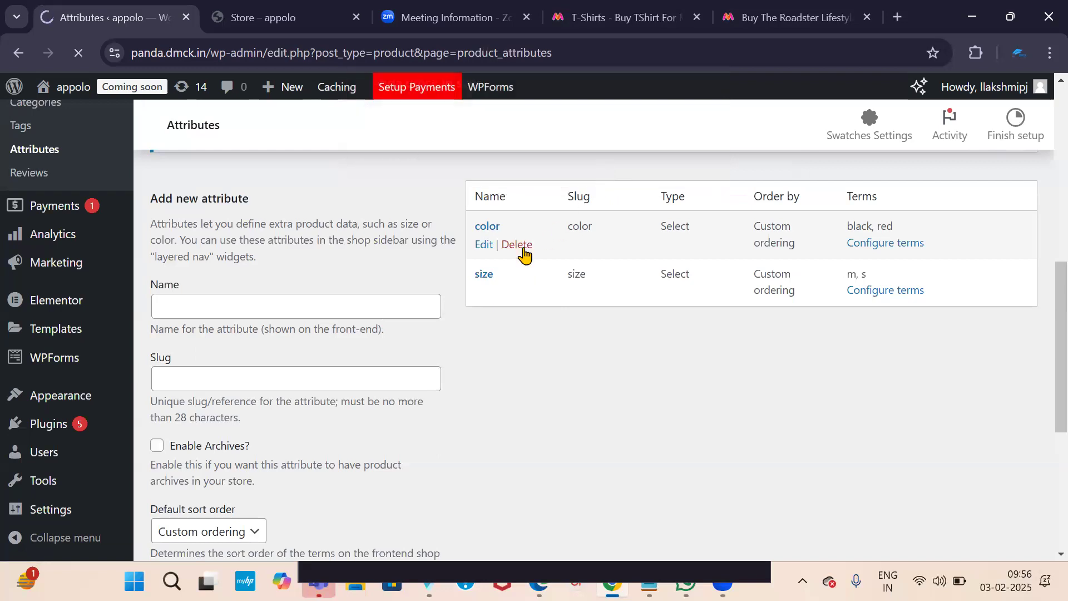
Delete the color attribute from the store's attribute list
scroll(529, 306, down, 5)
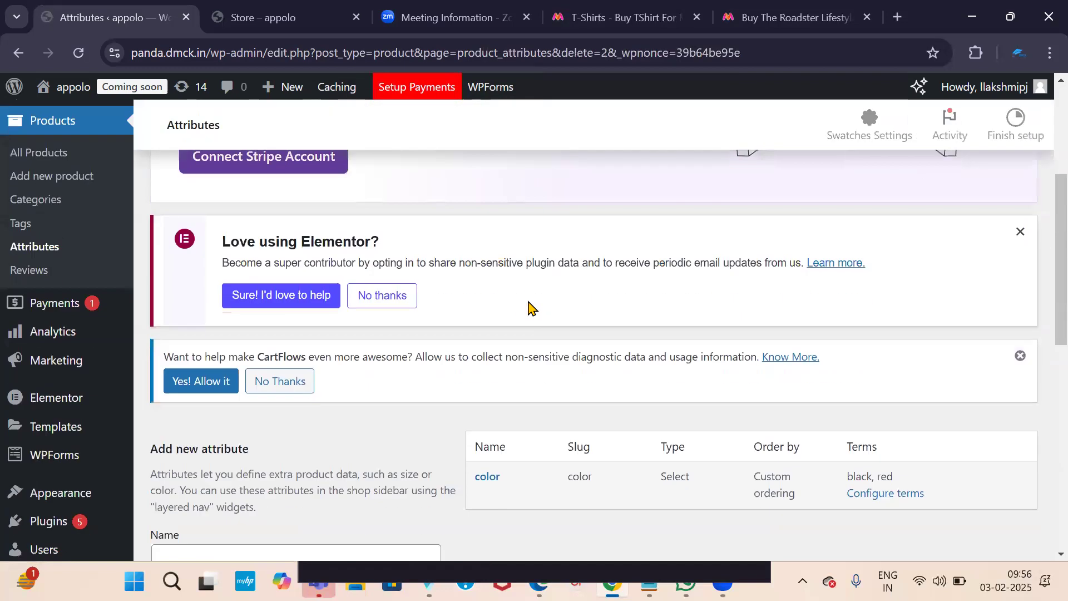
click(517, 328)
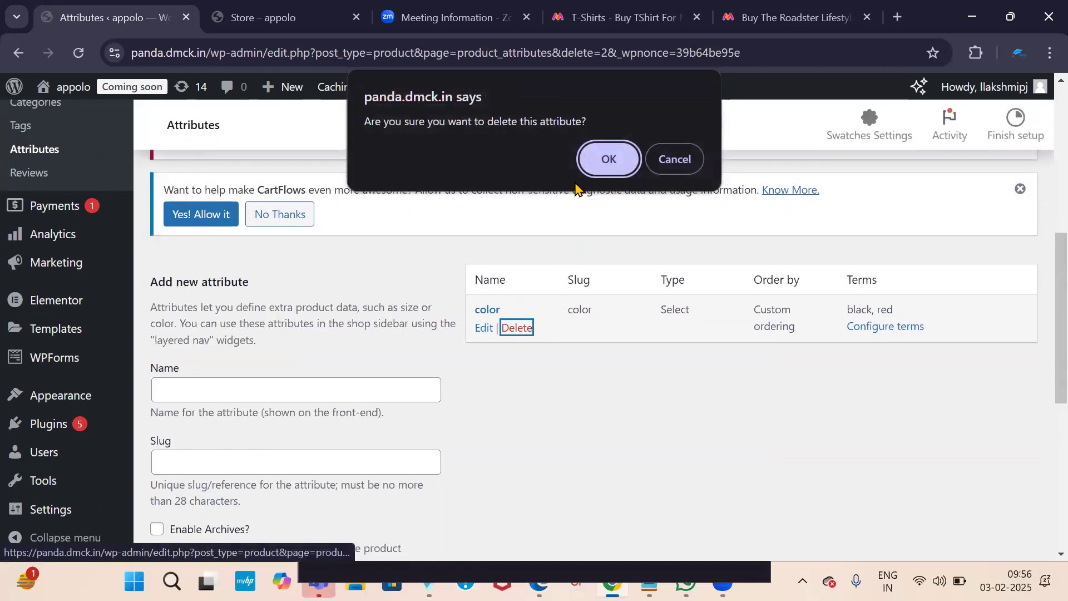
click(608, 161)
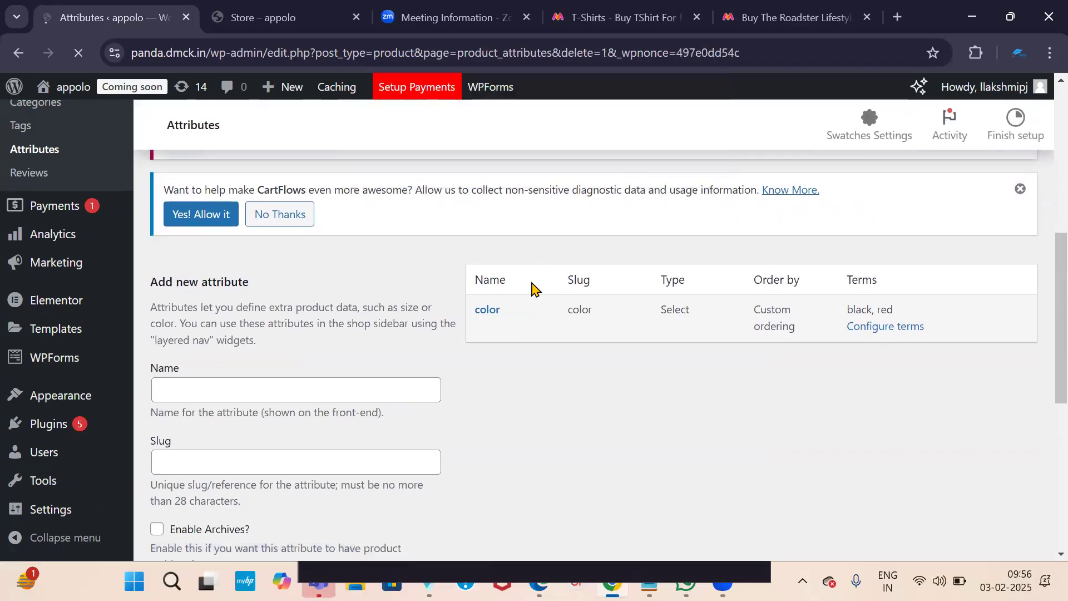
Enter "color" as the name of a new product attribute
scroll(579, 261, down, 3)
scroll(575, 261, down, 6)
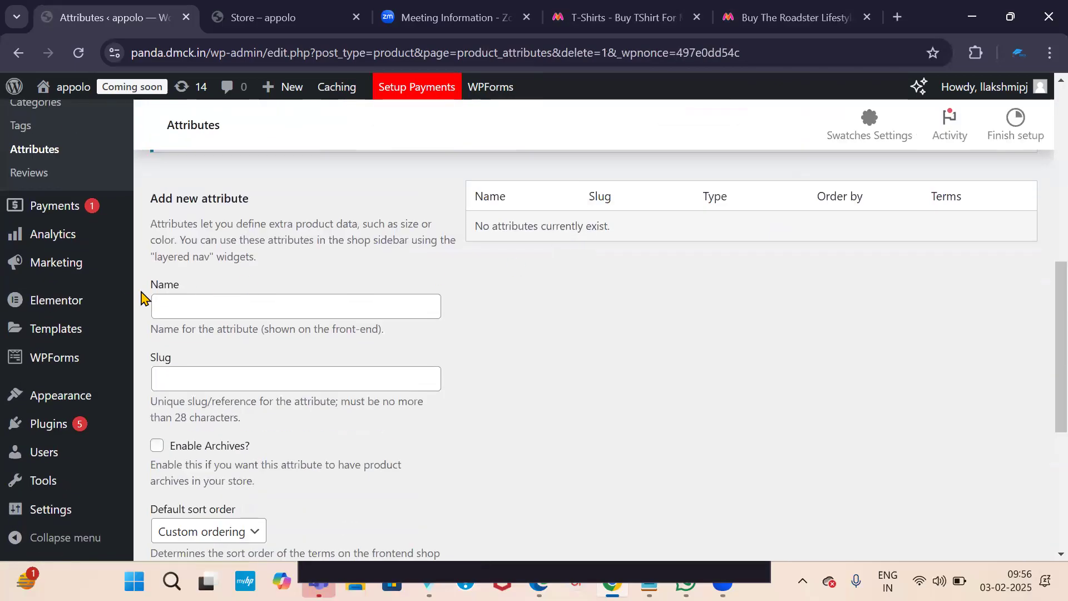
scroll(643, 306, up, 1)
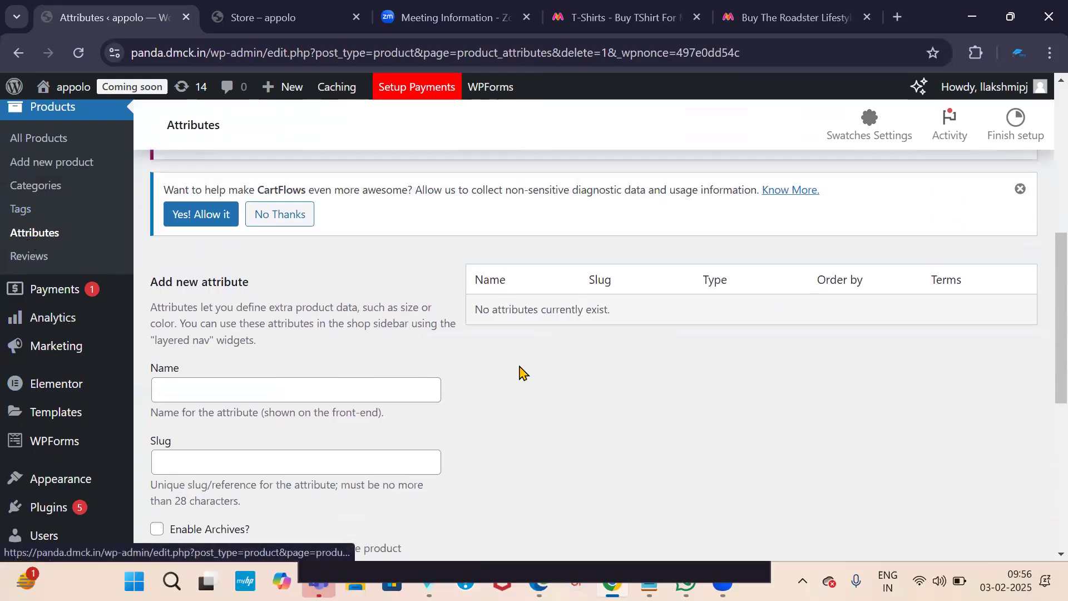
scroll(529, 345, down, 3)
scroll(695, 267, up, 3)
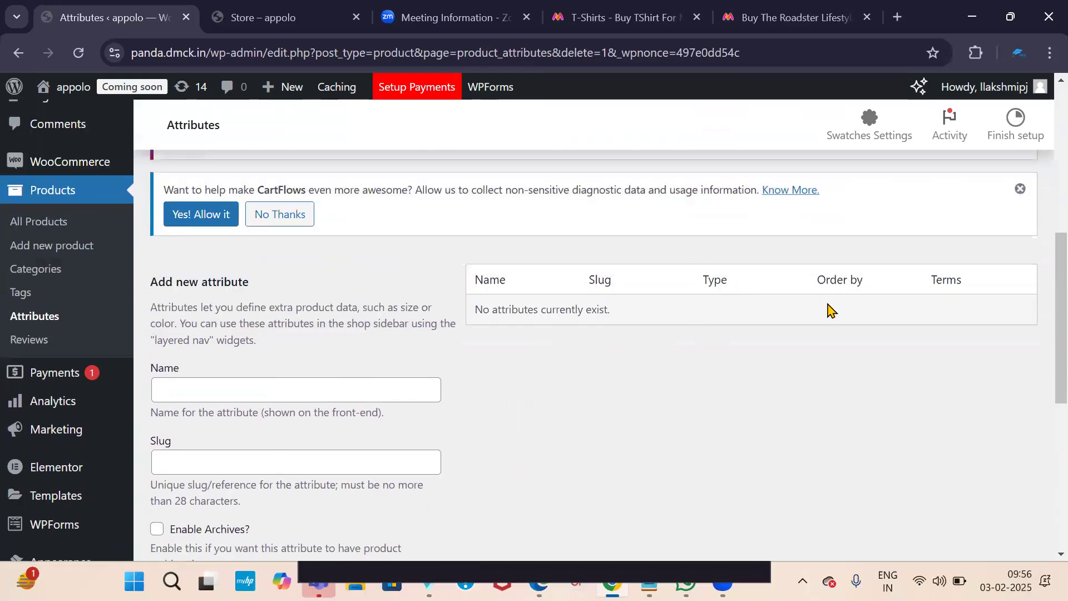
scroll(389, 390, down, 2)
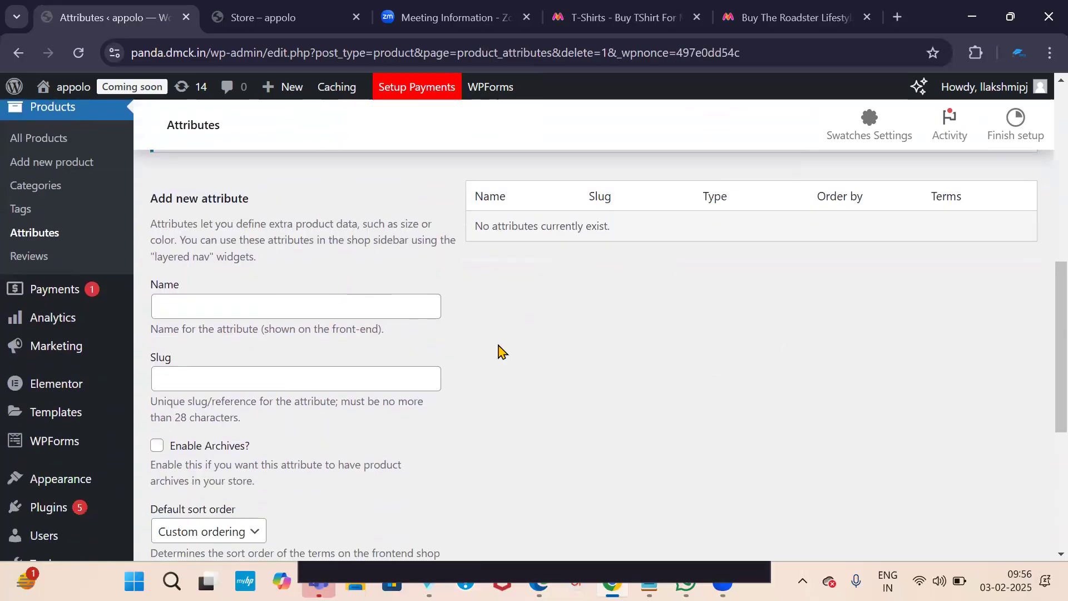
scroll(560, 353, up, 2)
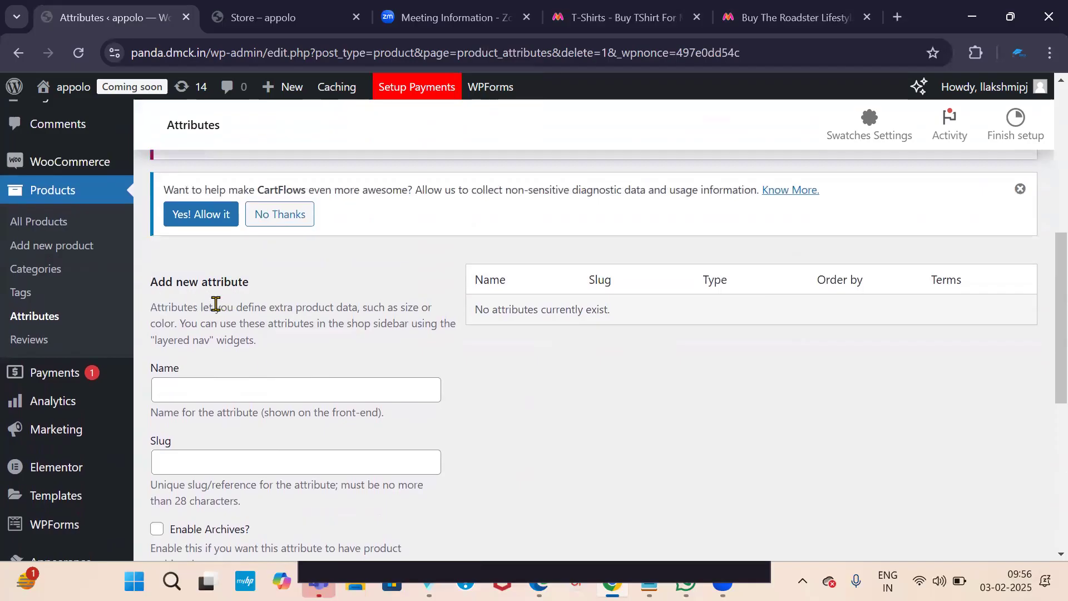
scroll(216, 304, down, 2)
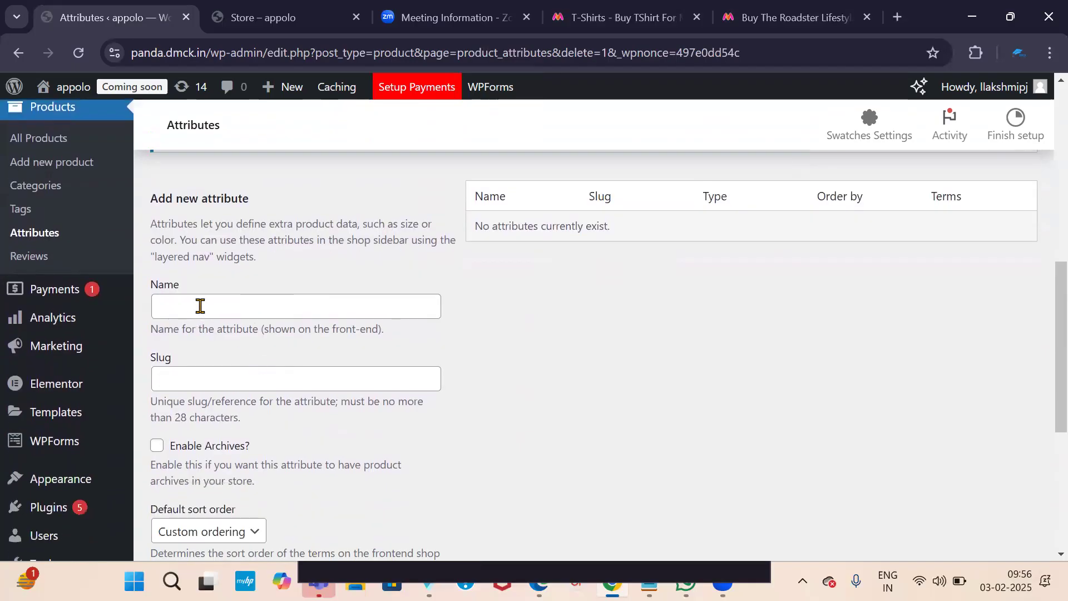
click(200, 306)
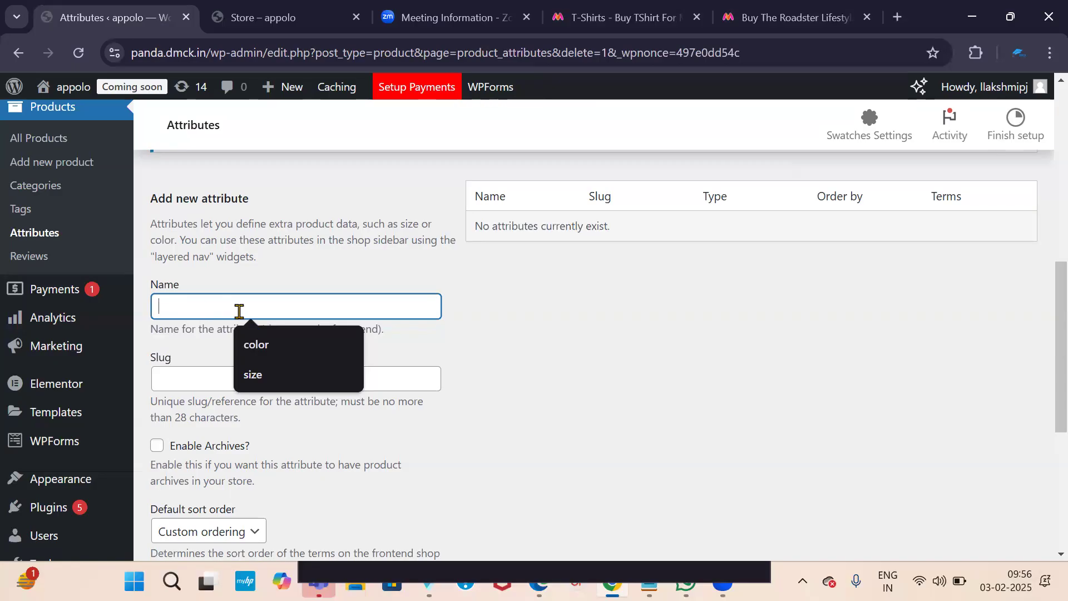
text(color)
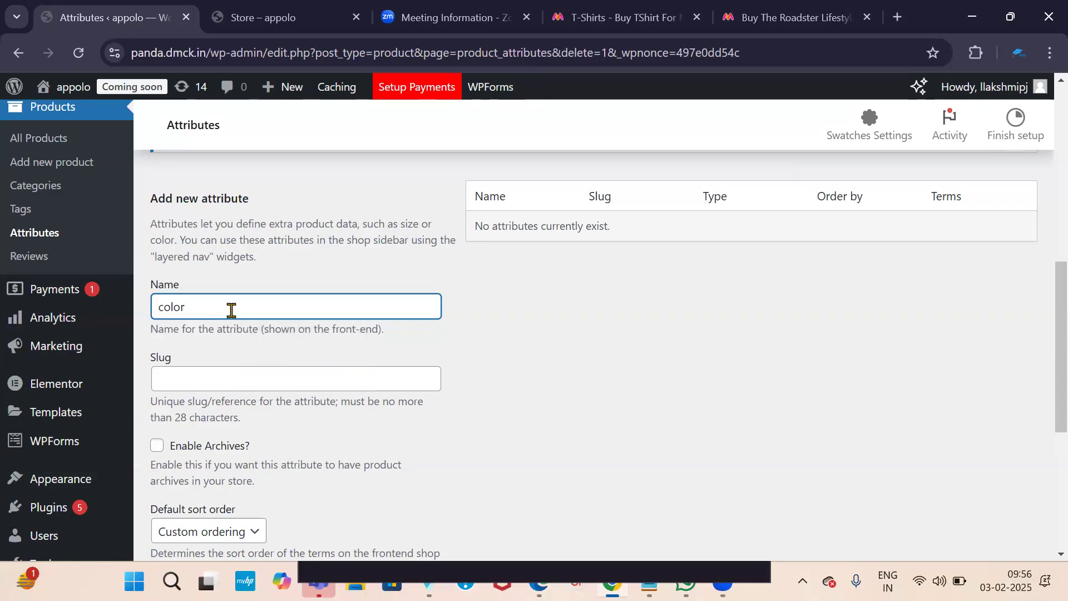
Examine the new attribute's archive setting and its available swatch types and shapes
scroll(217, 320, down, 3)
scroll(144, 378, up, 2)
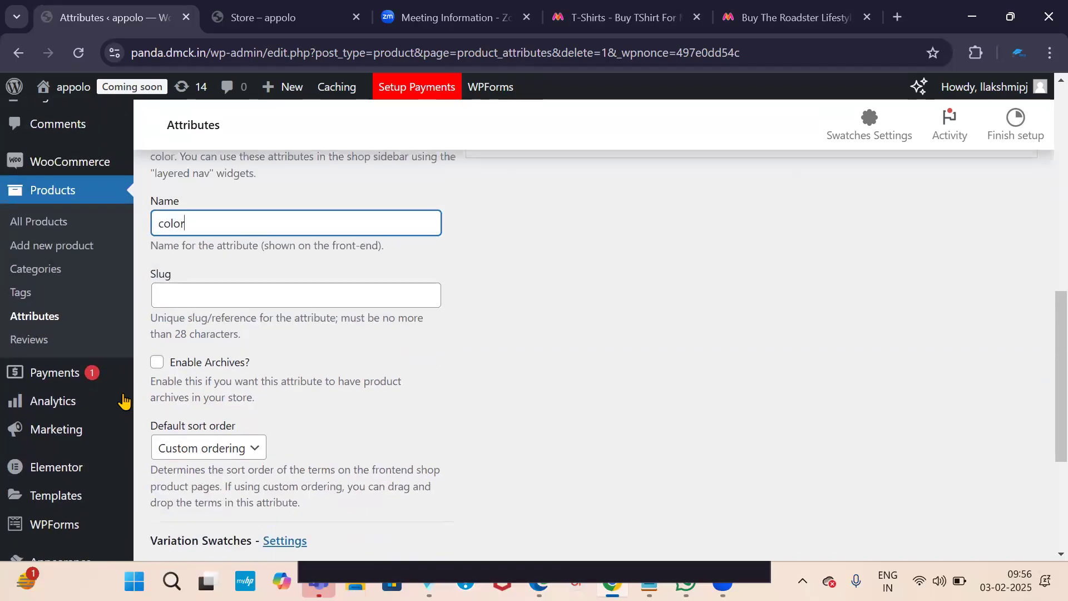
click(155, 368)
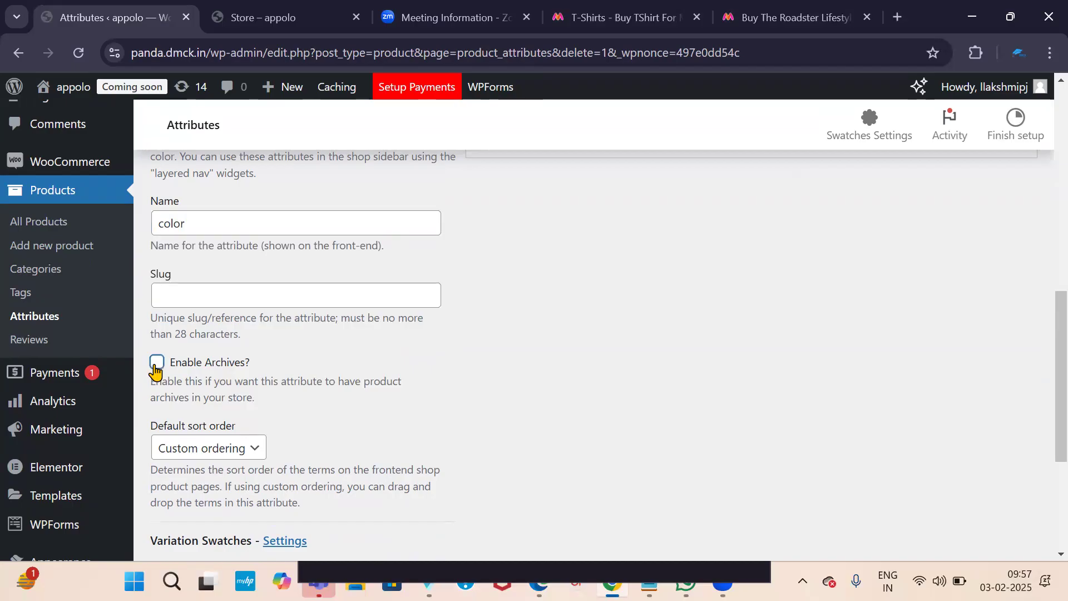
scroll(156, 370, down, 4)
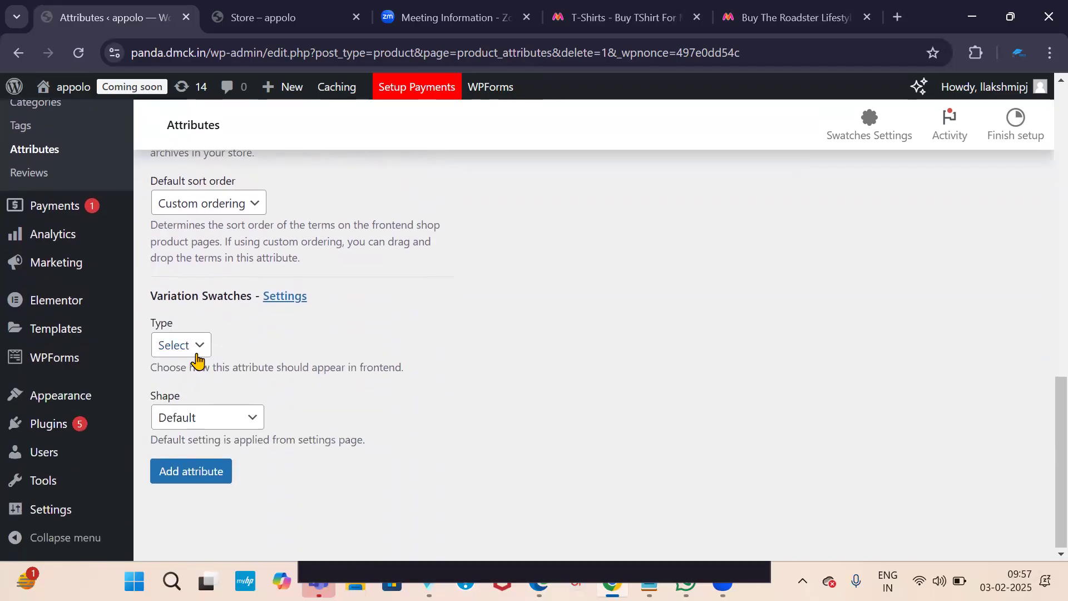
click(199, 346)
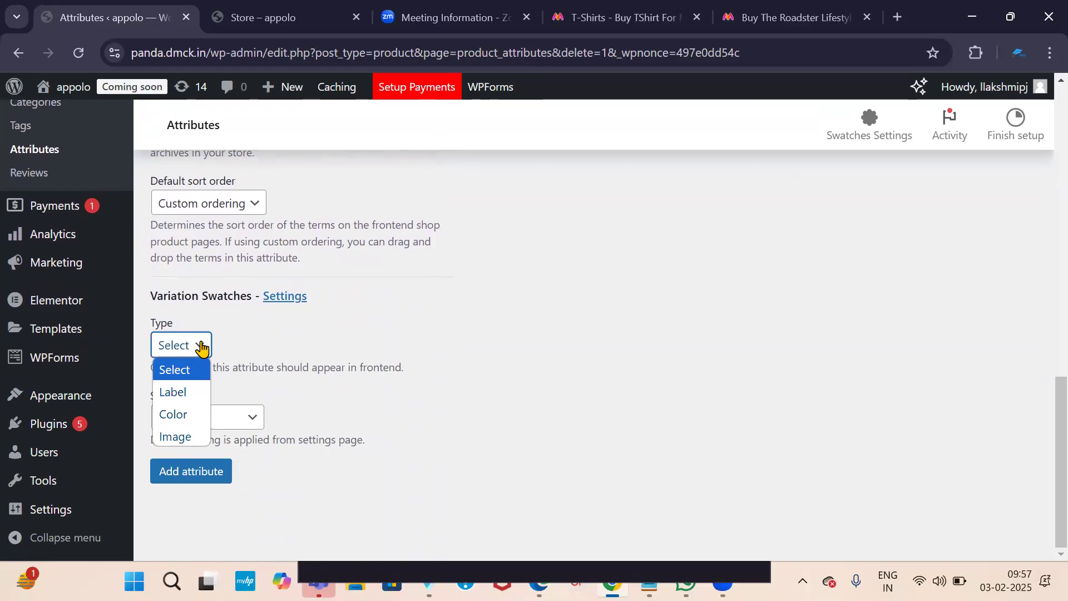
click(202, 347)
click(202, 347)
click(202, 347)
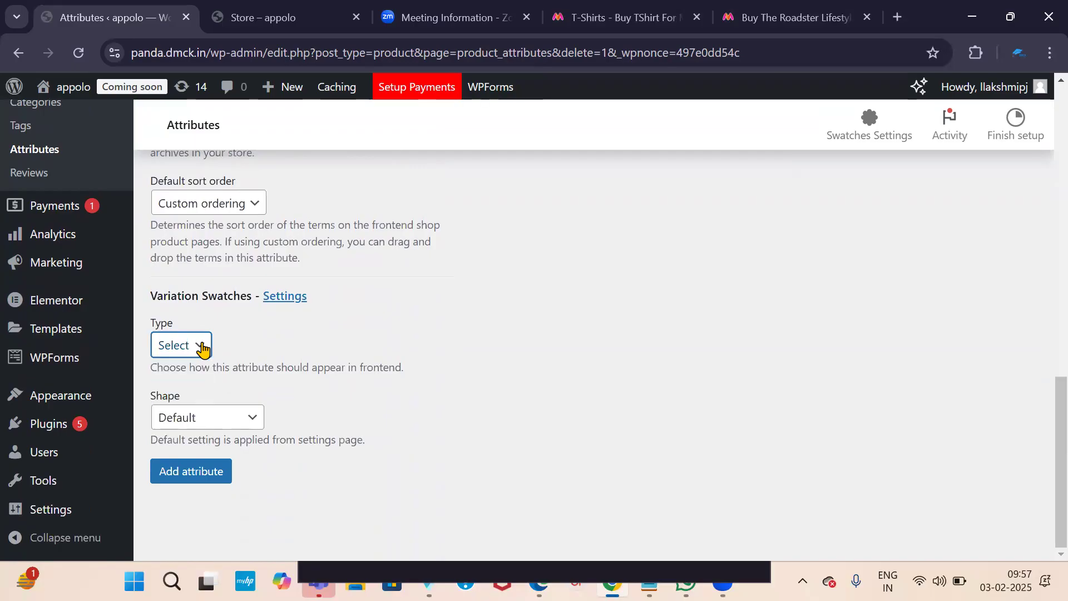
click(256, 425)
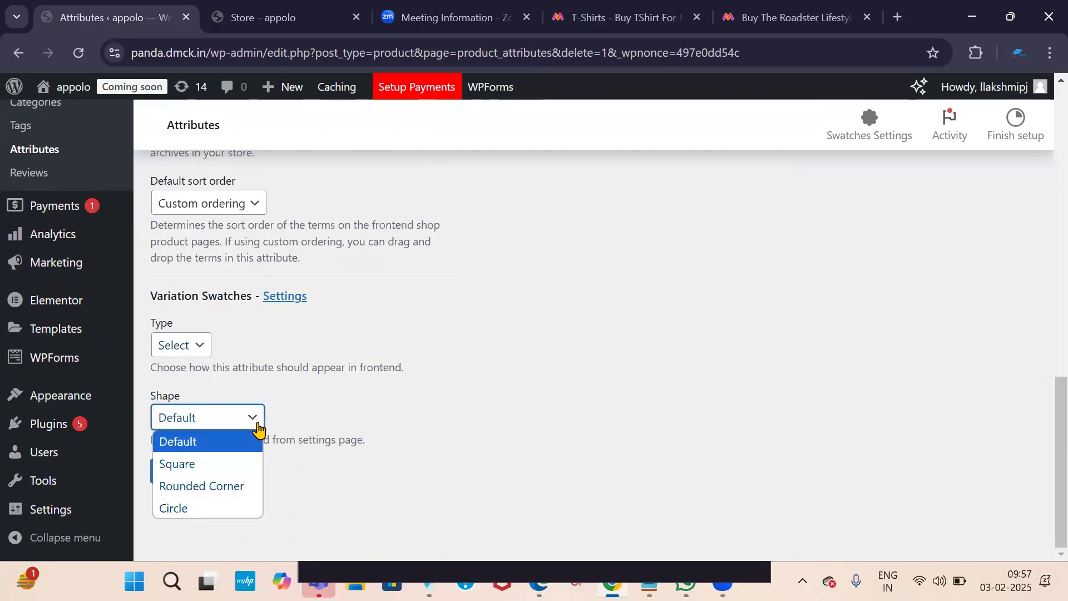
click(256, 425)
click(256, 425)
click(371, 417)
Open the store in a new browser tab and view the Roadster product's page
mouse_move(56, 89)
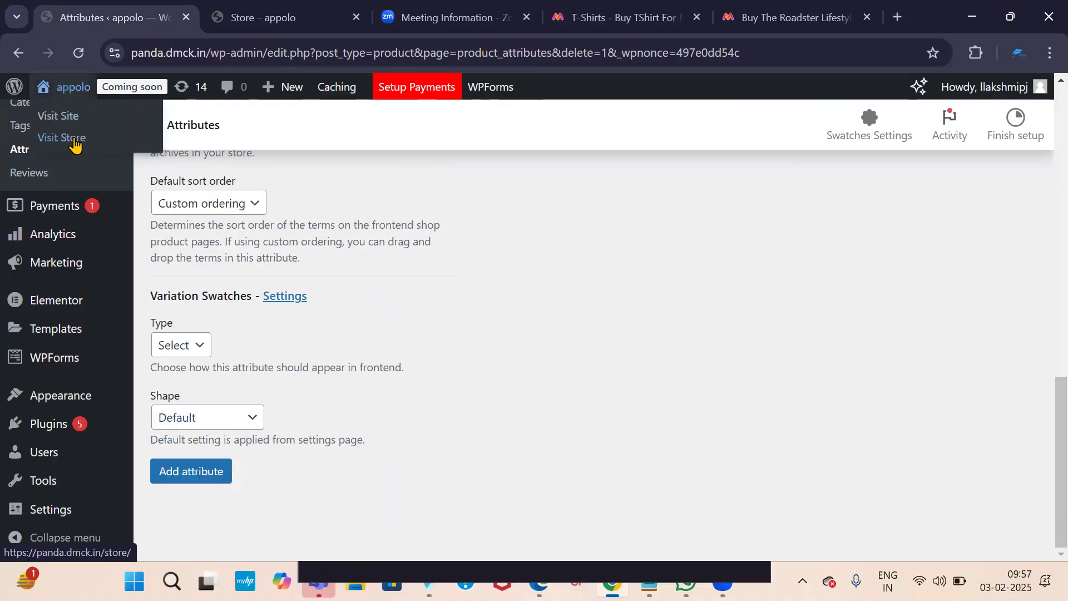
right_click(74, 143)
click(167, 159)
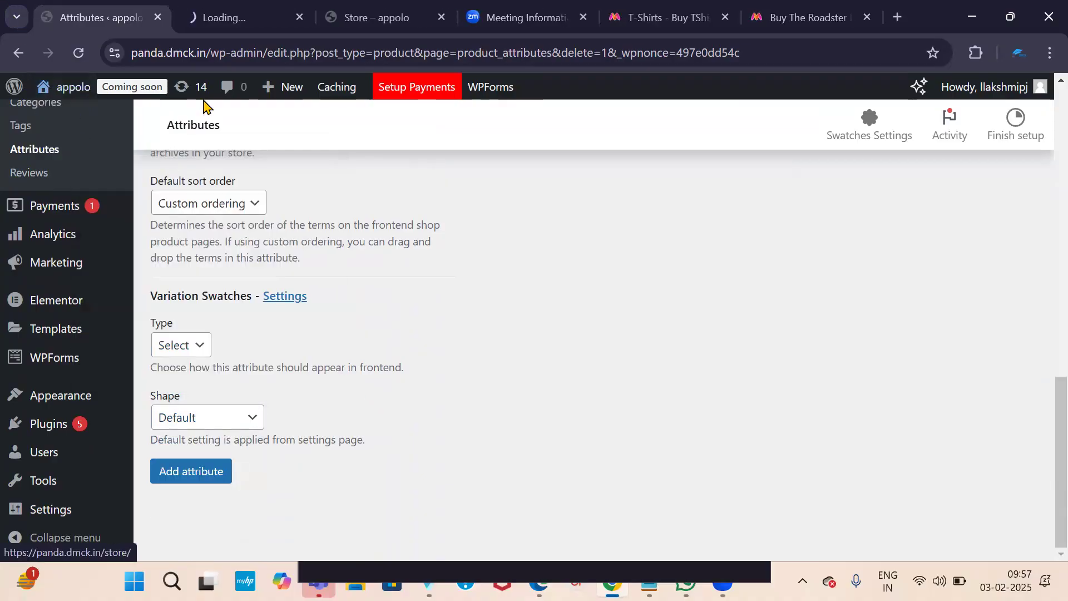
click(243, 18)
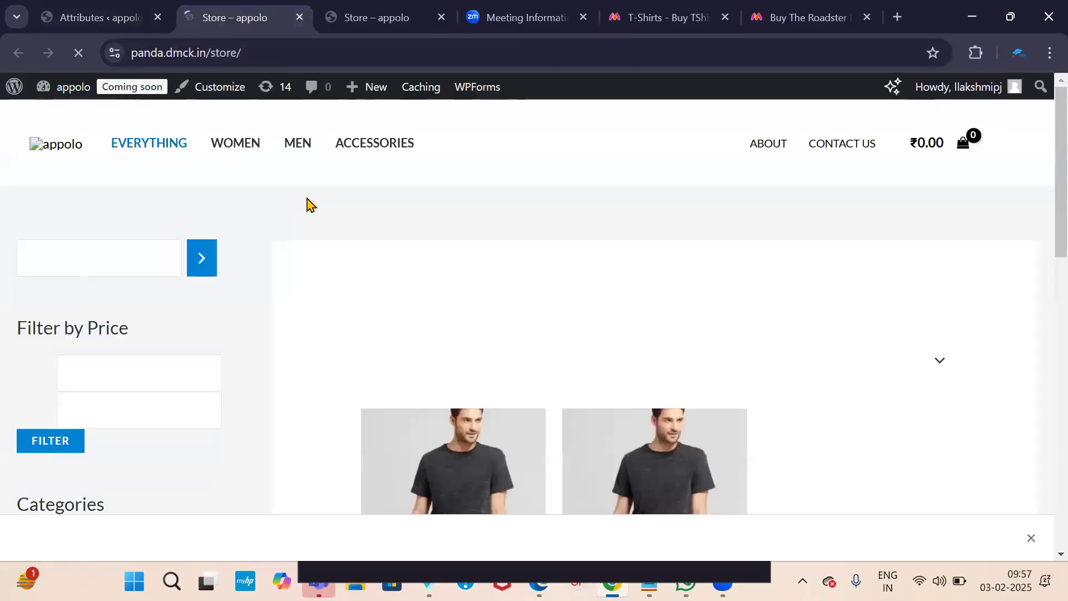
scroll(395, 219, down, 4)
scroll(525, 248, up, 2)
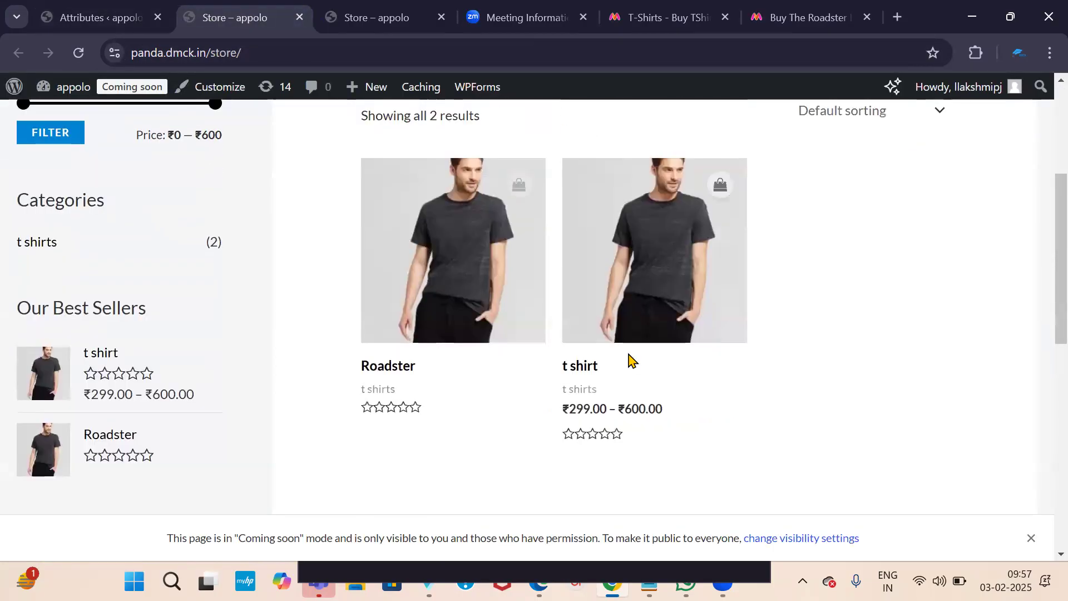
click(462, 276)
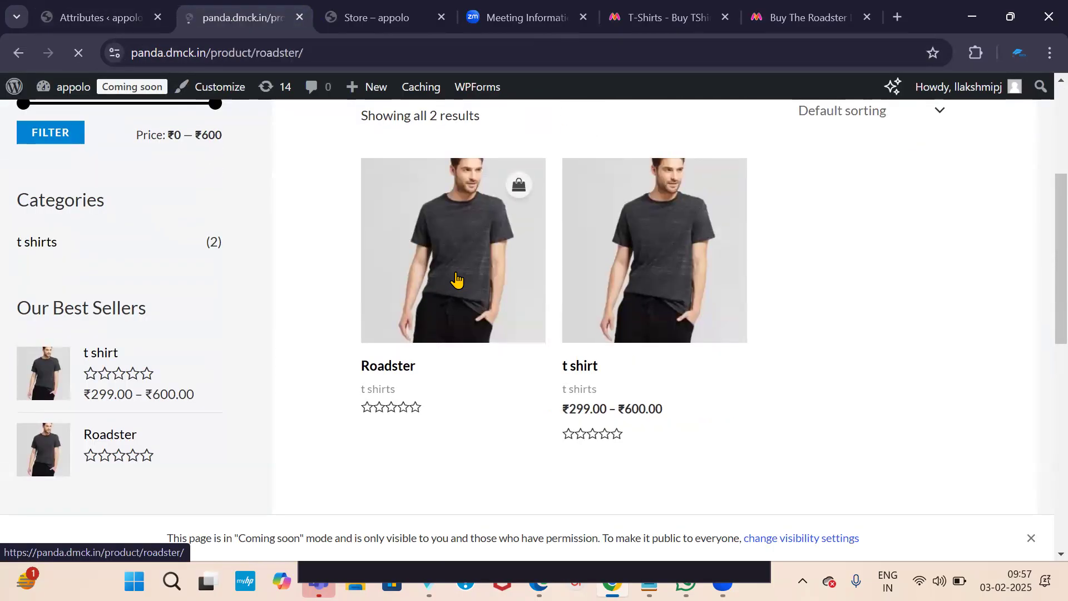
scroll(639, 302, down, 3)
scroll(632, 310, up, 3)
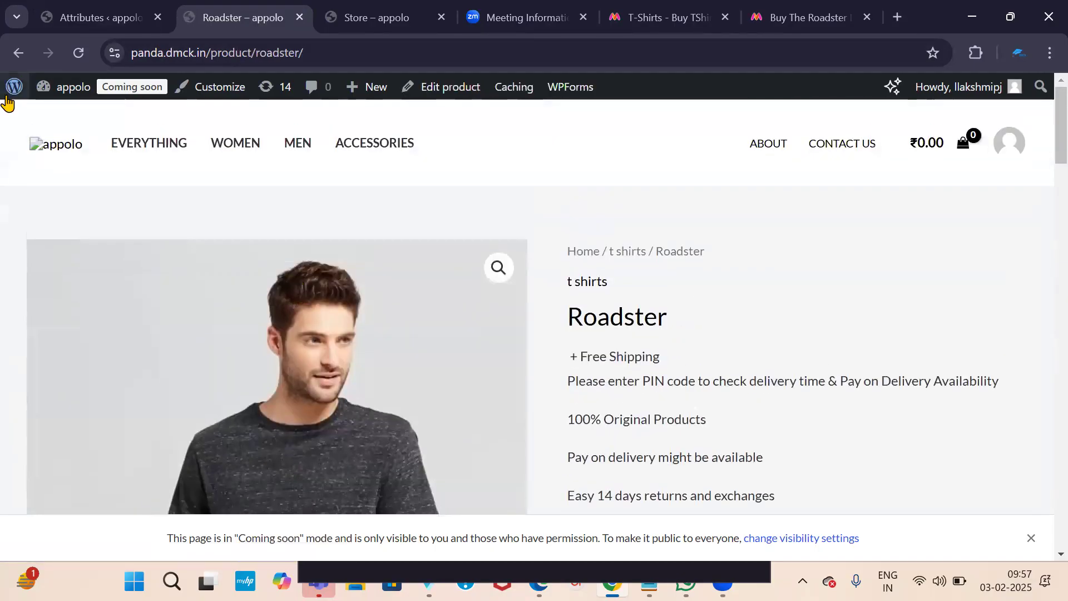
Return to the store listing, open the "t shirt" product and examine its purchase details, gallery, reviews and related products
click(19, 56)
scroll(544, 269, down, 2)
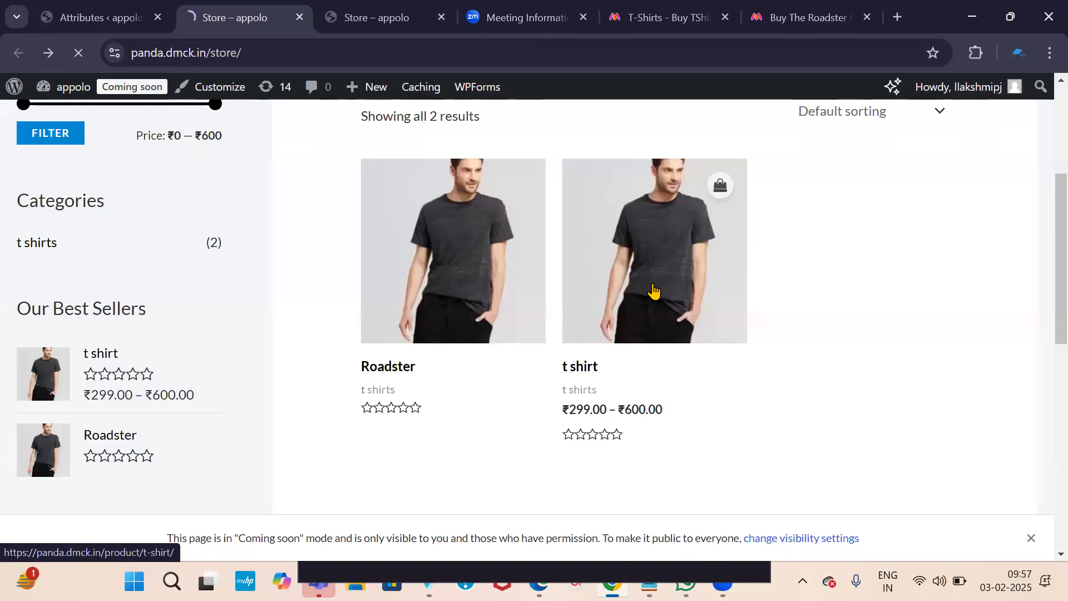
click(654, 290)
scroll(640, 289, down, 3)
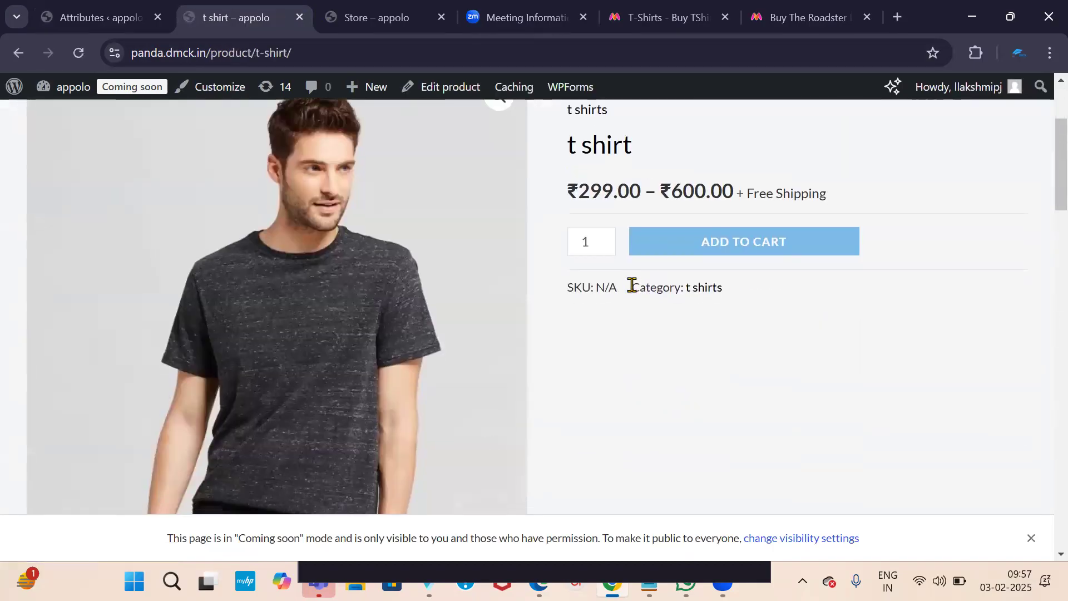
scroll(631, 287, down, 3)
scroll(635, 287, up, 5)
scroll(653, 285, down, 10)
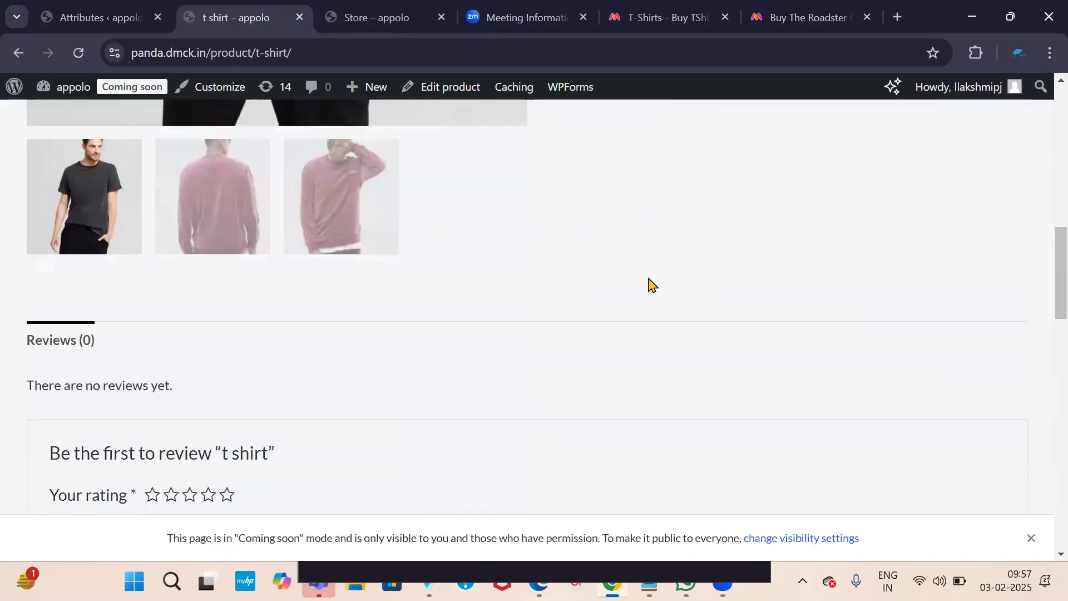
scroll(612, 295, down, 6)
scroll(253, 353, up, 5)
scroll(231, 351, down, 6)
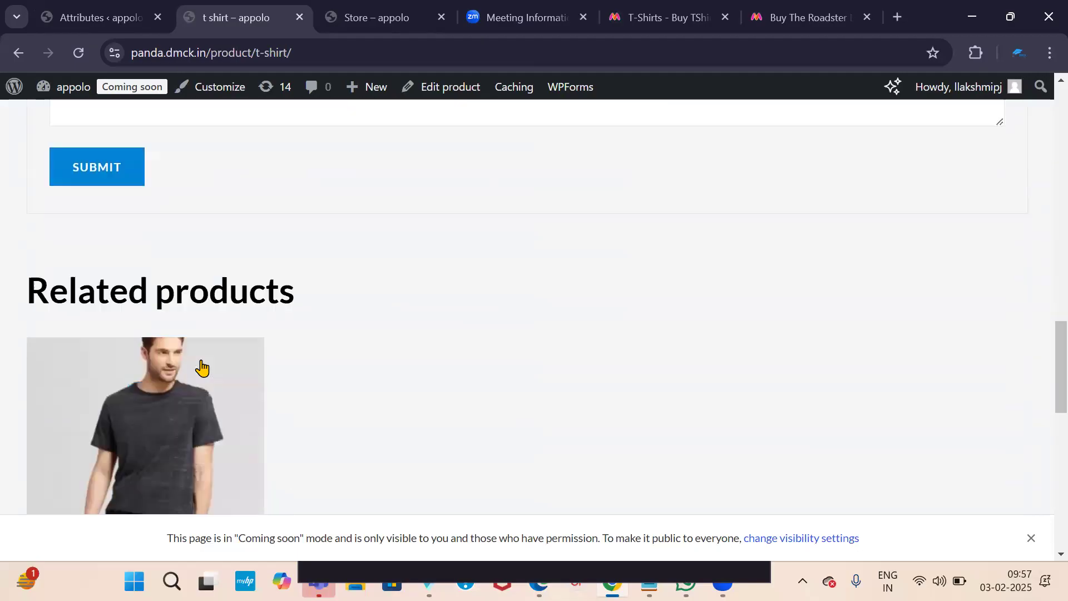
scroll(206, 365, up, 5)
scroll(210, 363, down, 8)
scroll(217, 356, up, 5)
scroll(219, 353, up, 5)
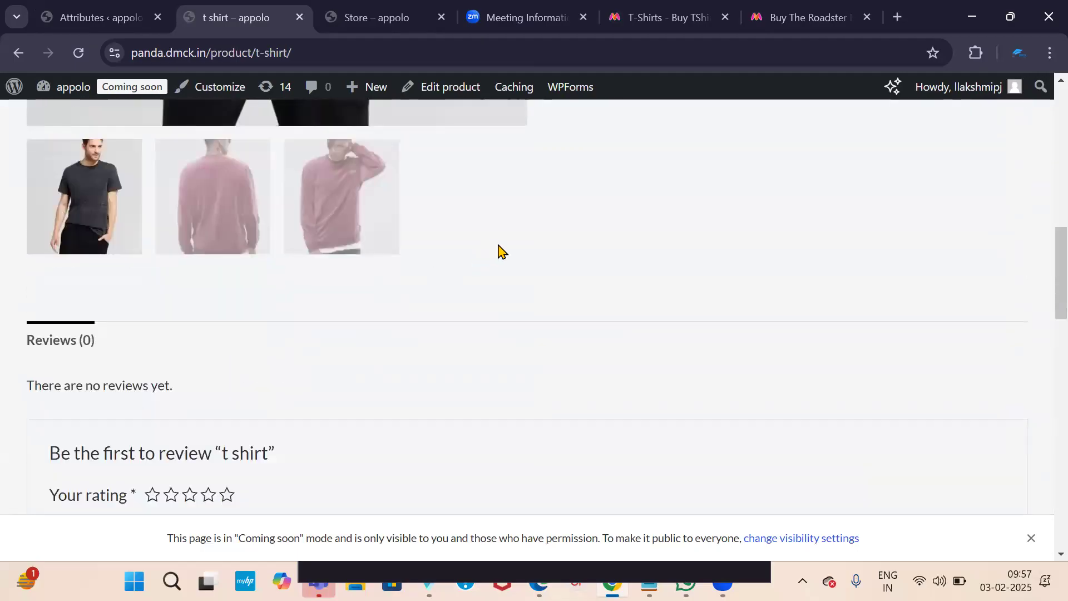
Show the maroon back-view photo from the t shirt's gallery and check the price and cart area
scroll(501, 255, up, 8)
scroll(501, 258, down, 4)
scroll(486, 269, up, 4)
scroll(486, 269, down, 5)
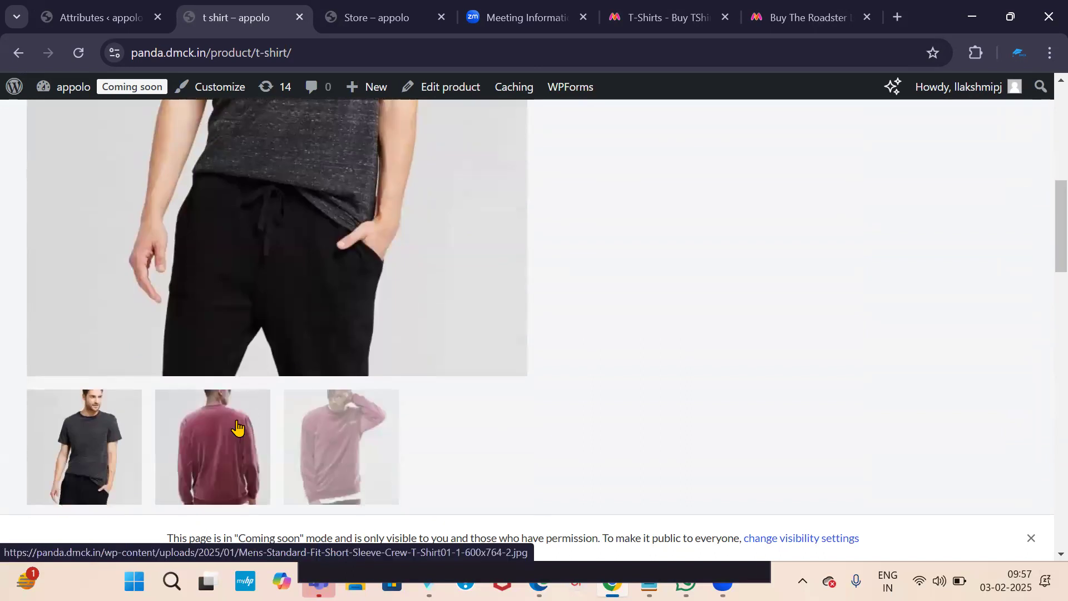
click(236, 430)
scroll(635, 287, up, 8)
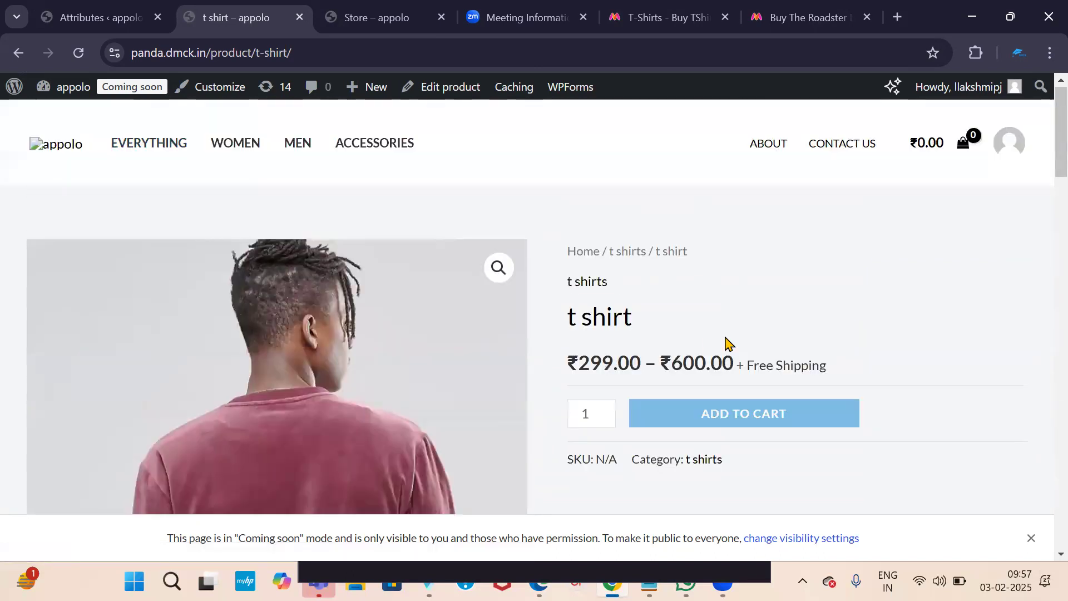
scroll(679, 349, down, 3)
scroll(556, 267, up, 3)
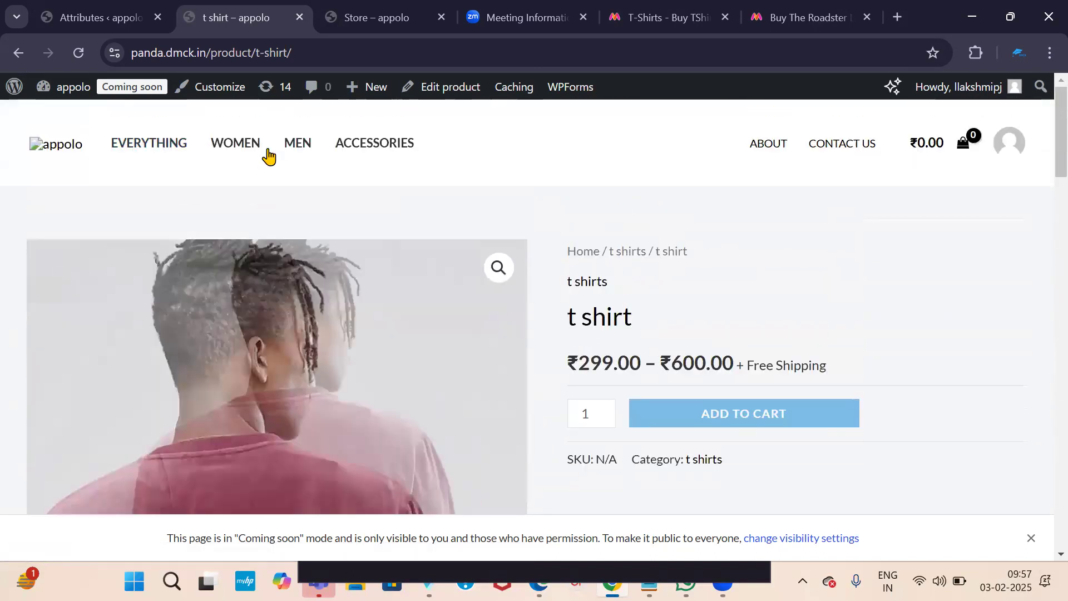
Switch to the Roadster T-shirt page on Myntra and examine its color and size choices
click(78, 20)
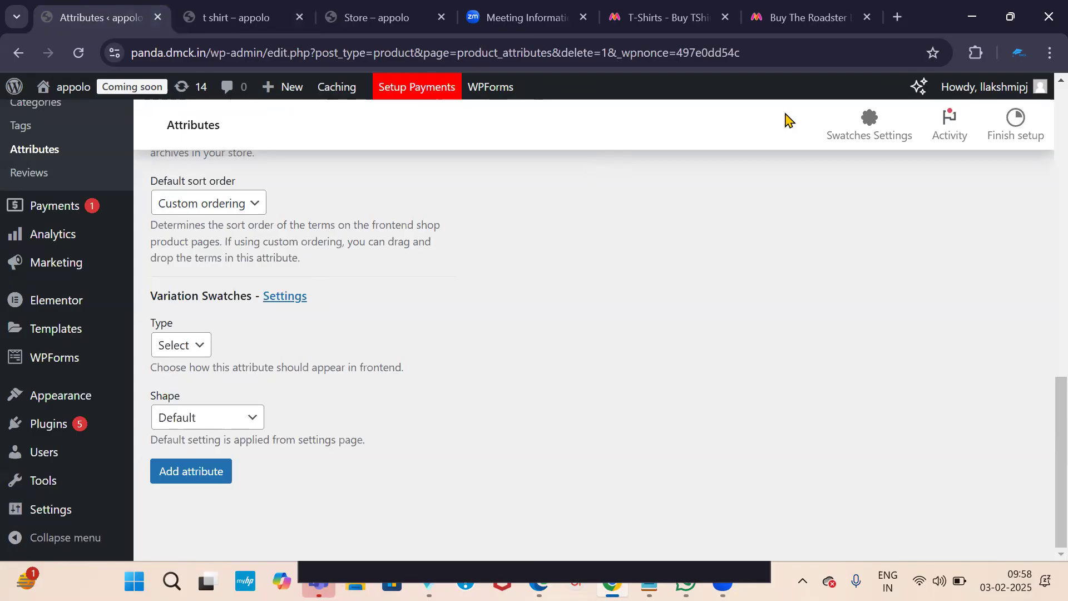
click(796, 18)
scroll(735, 237, down, 4)
scroll(736, 237, up, 12)
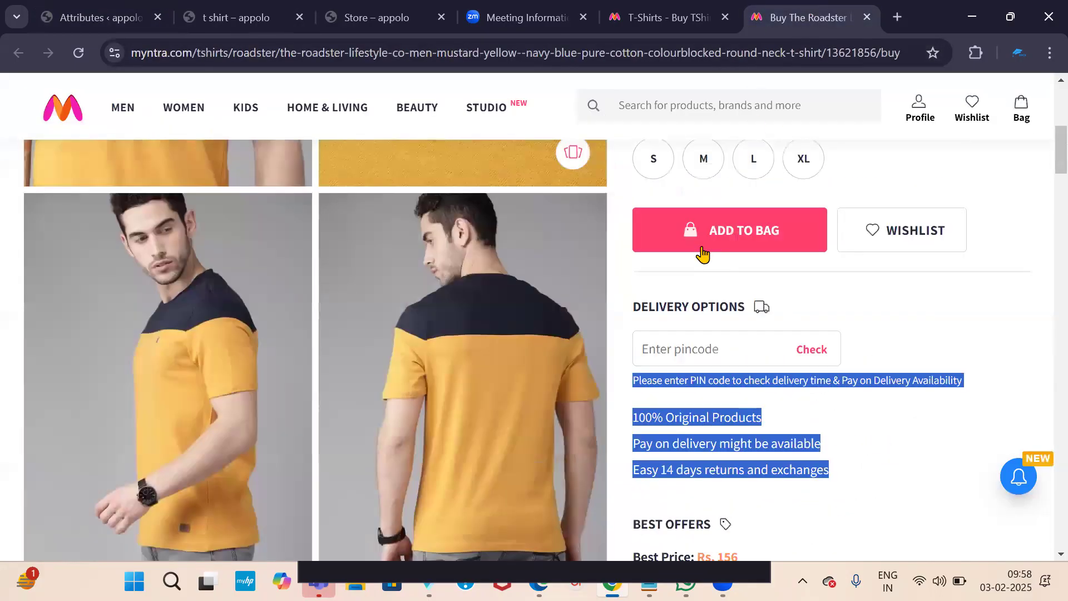
scroll(735, 284, down, 3)
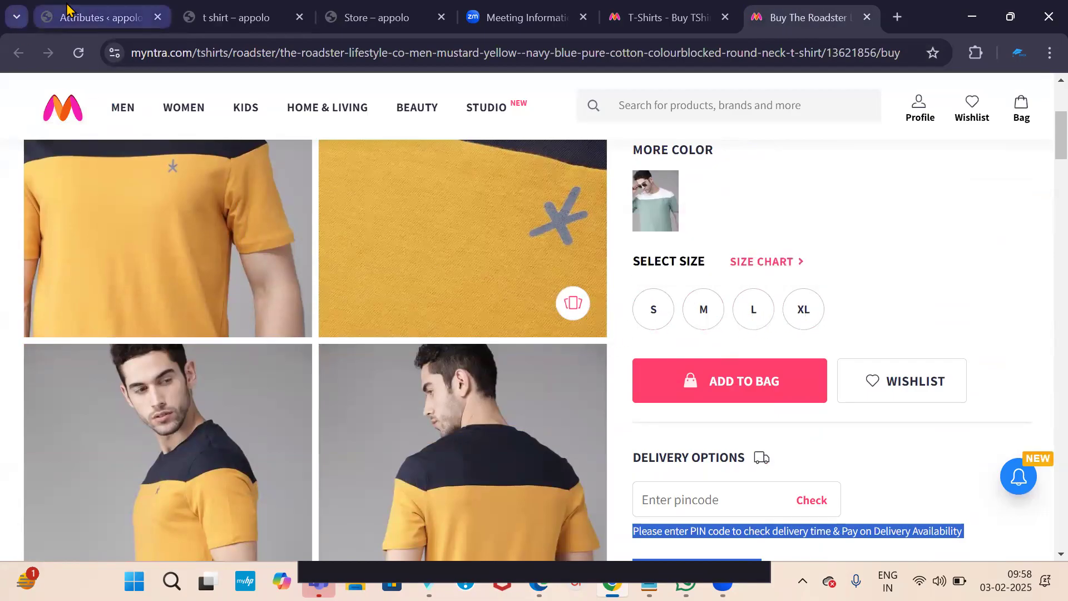
Return to the store's attribute form, set the color attribute's swatch shape to Rounded Corner and add the attribute
click(75, 17)
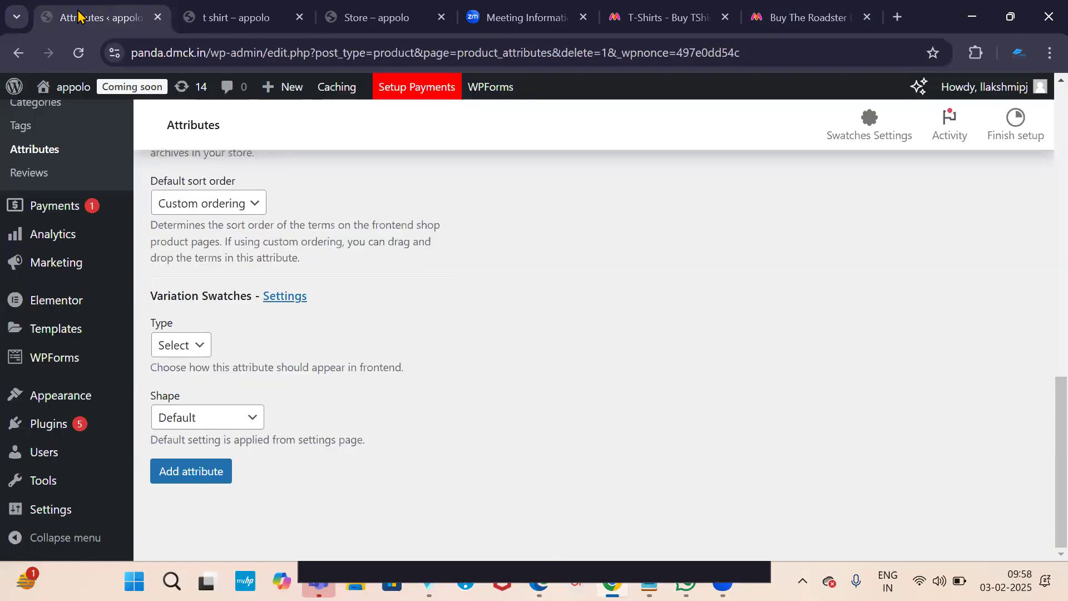
click(258, 421)
click(271, 423)
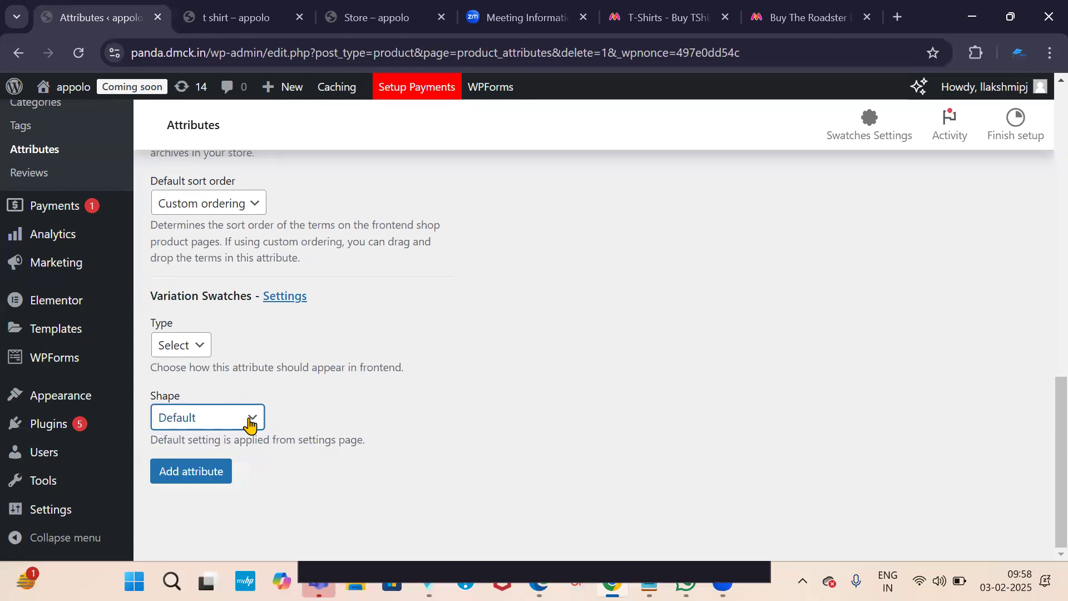
click(249, 422)
click(221, 489)
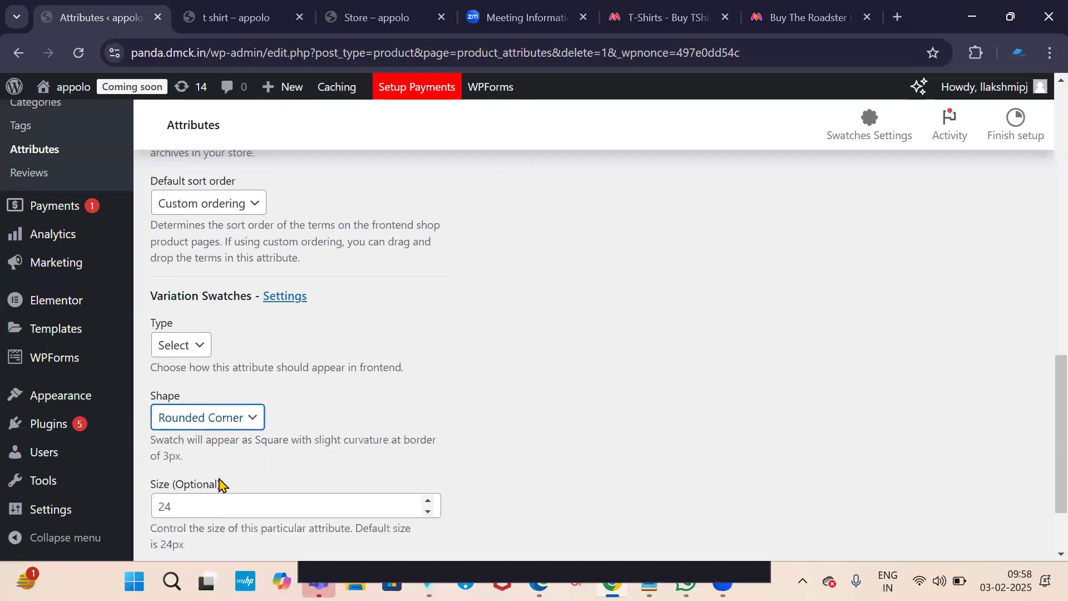
scroll(293, 395, down, 2)
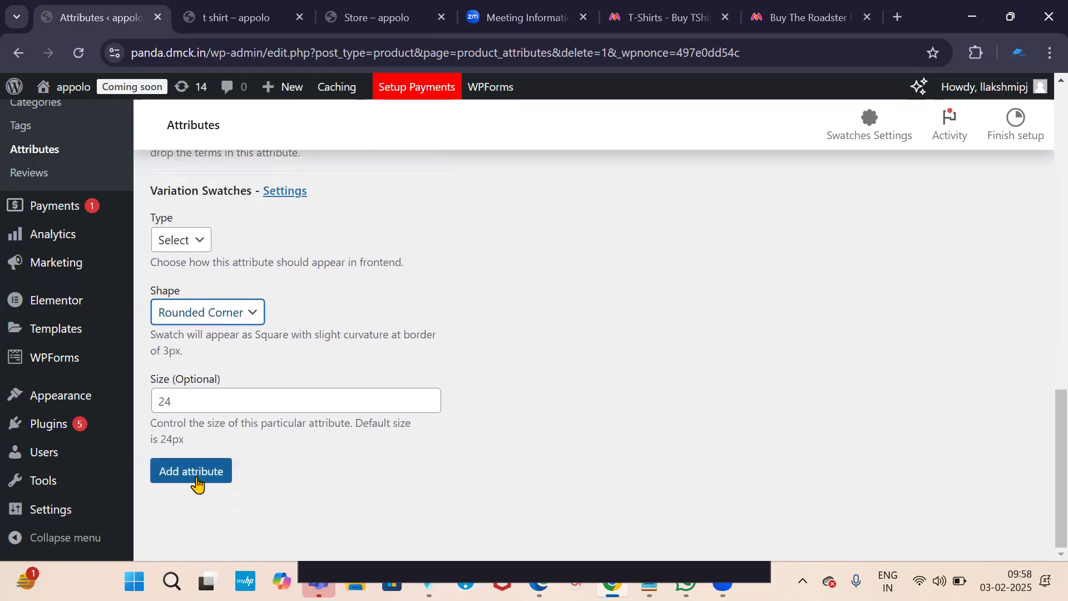
scroll(212, 440, up, 9)
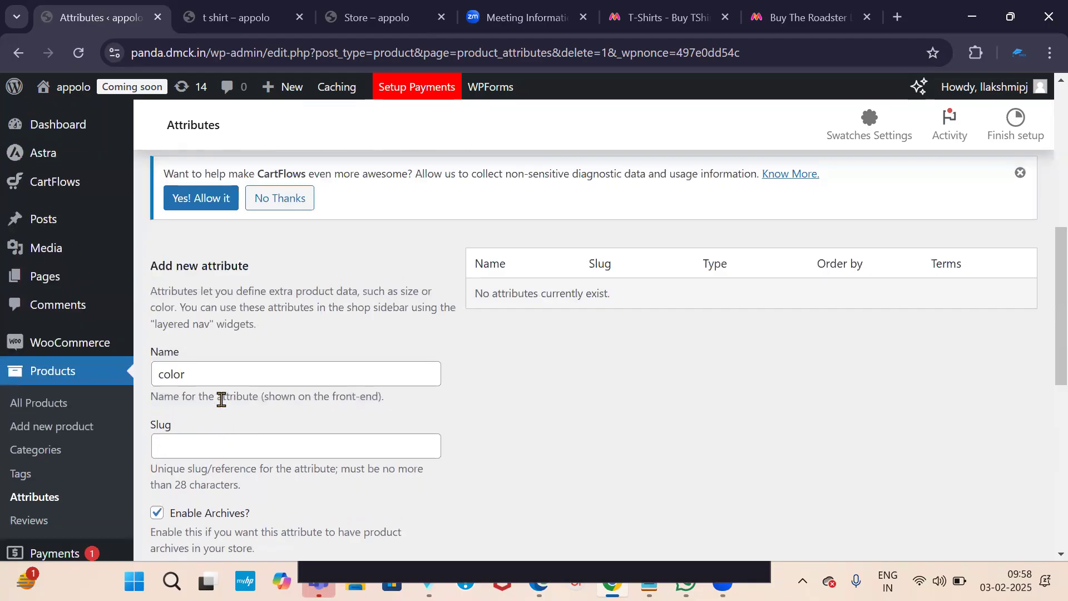
scroll(221, 399, down, 8)
click(185, 479)
click(187, 478)
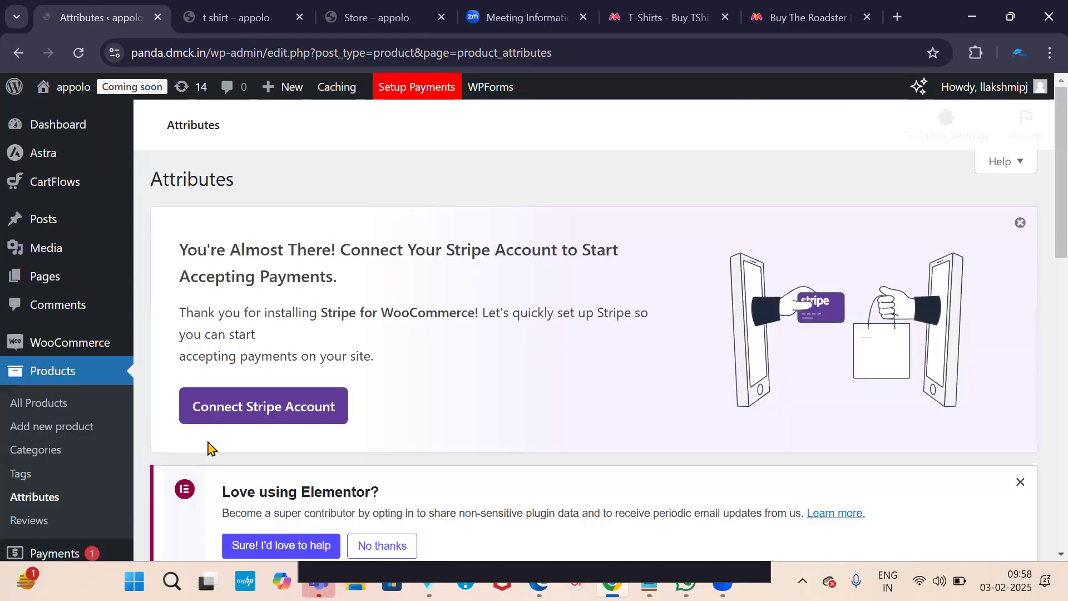
Add a second product attribute named size with archives enabled and the Rounded Corner swatch shape
scroll(590, 424, down, 5)
scroll(590, 424, down, 1)
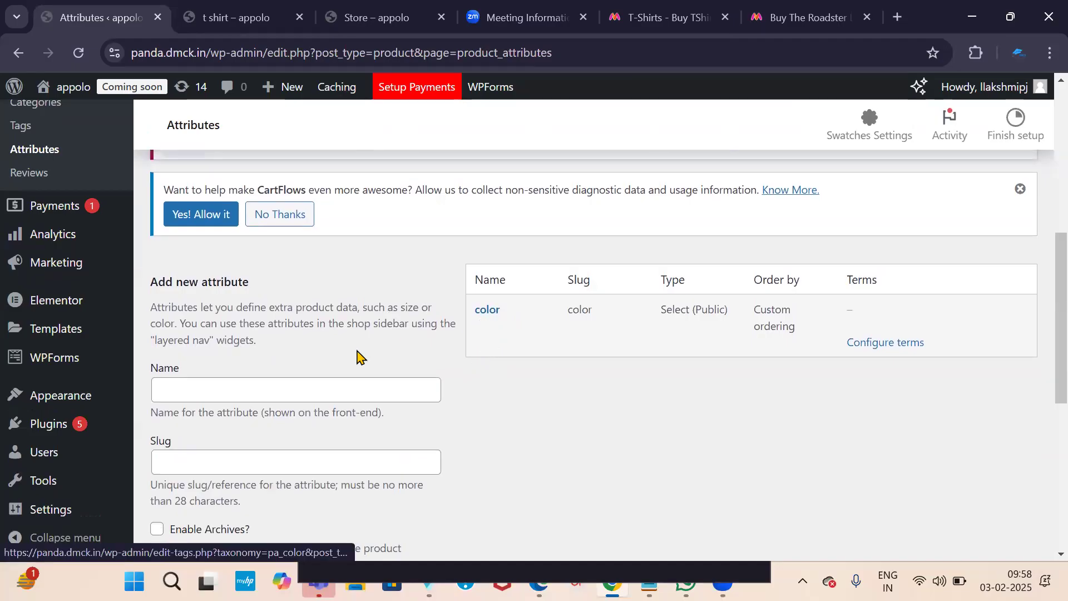
click(189, 393)
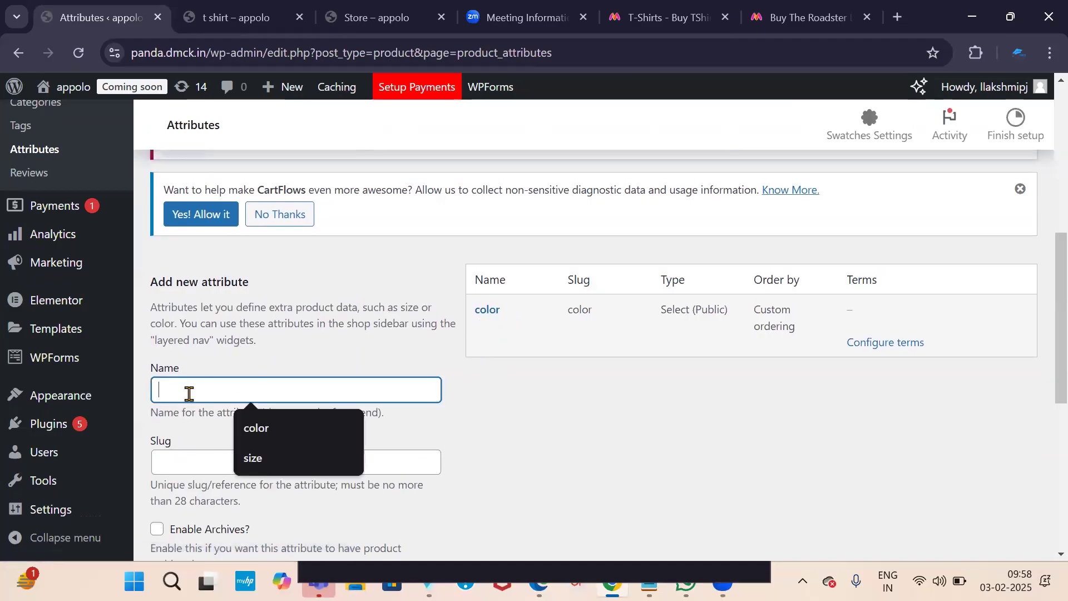
click(253, 458)
scroll(248, 460, down, 5)
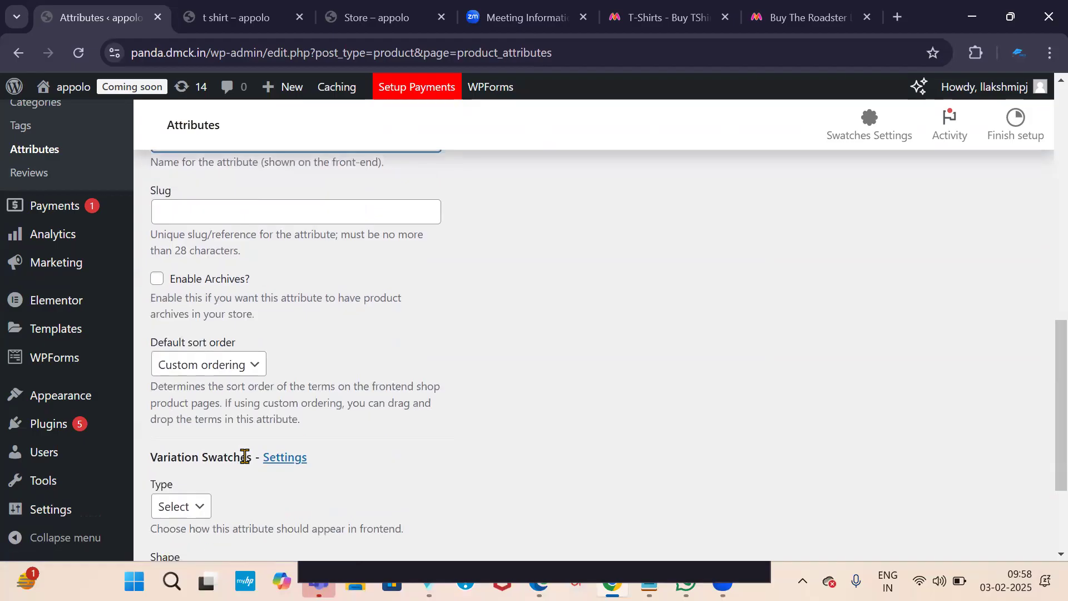
click(158, 280)
scroll(187, 298, down, 3)
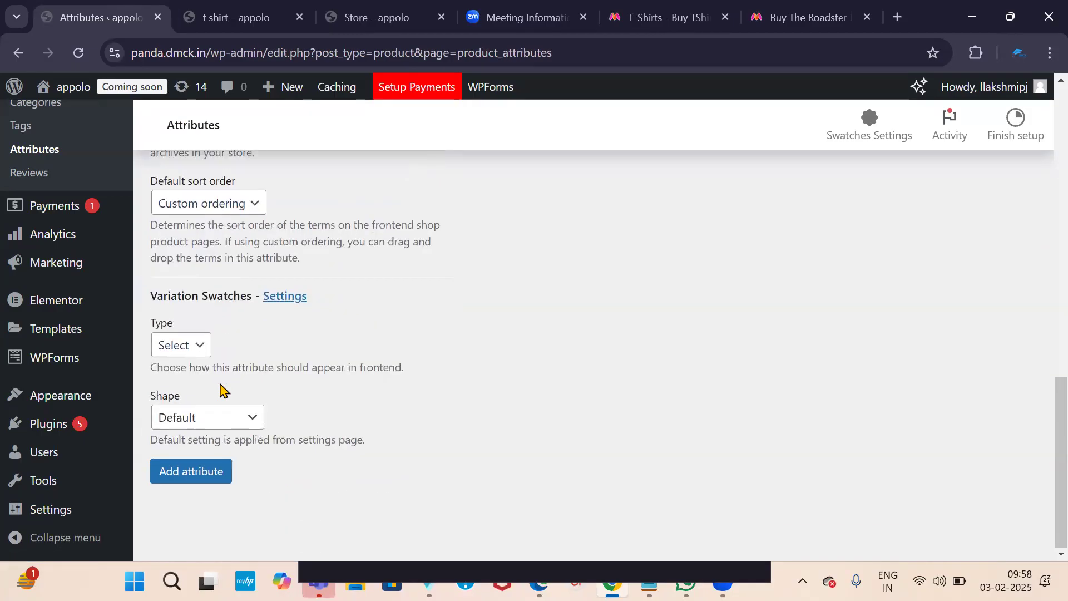
click(252, 418)
click(206, 485)
scroll(222, 465, down, 2)
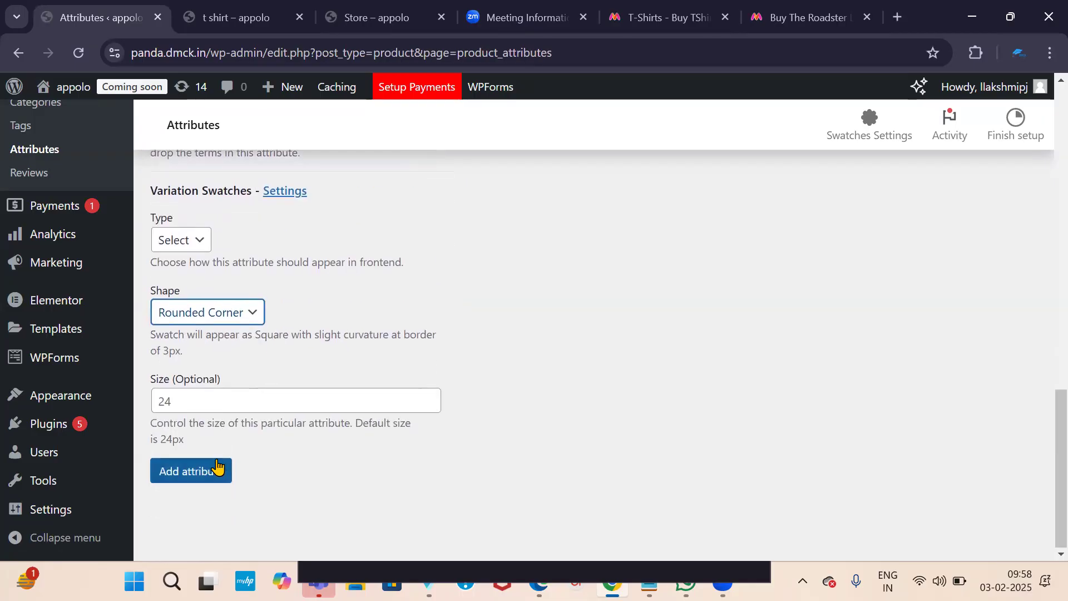
click(208, 477)
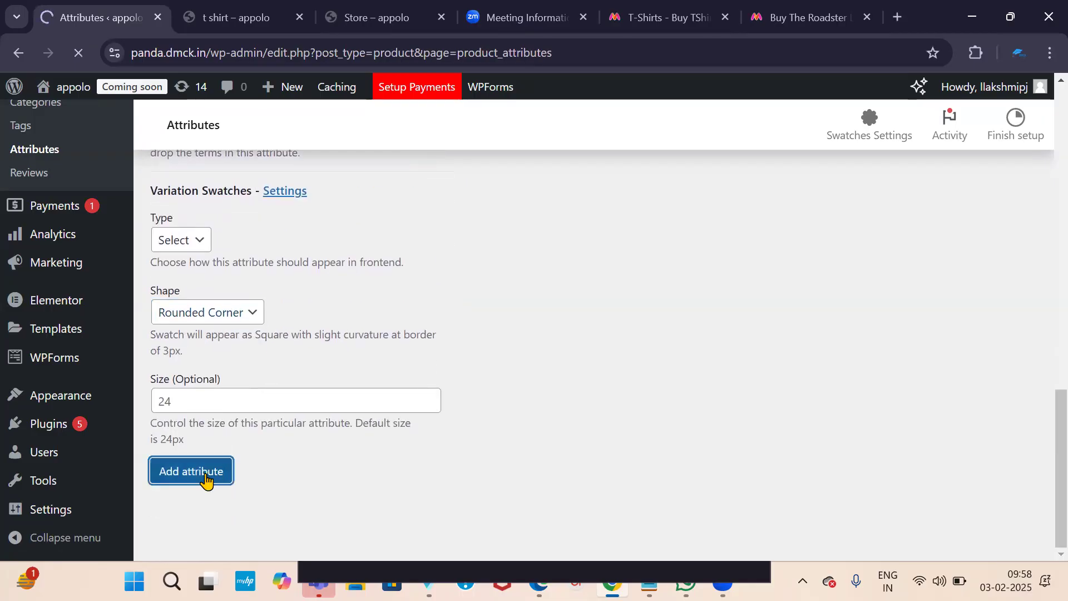
Open the term configuration of the color attribute in a new browser tab and switch to it
scroll(499, 304, down, 4)
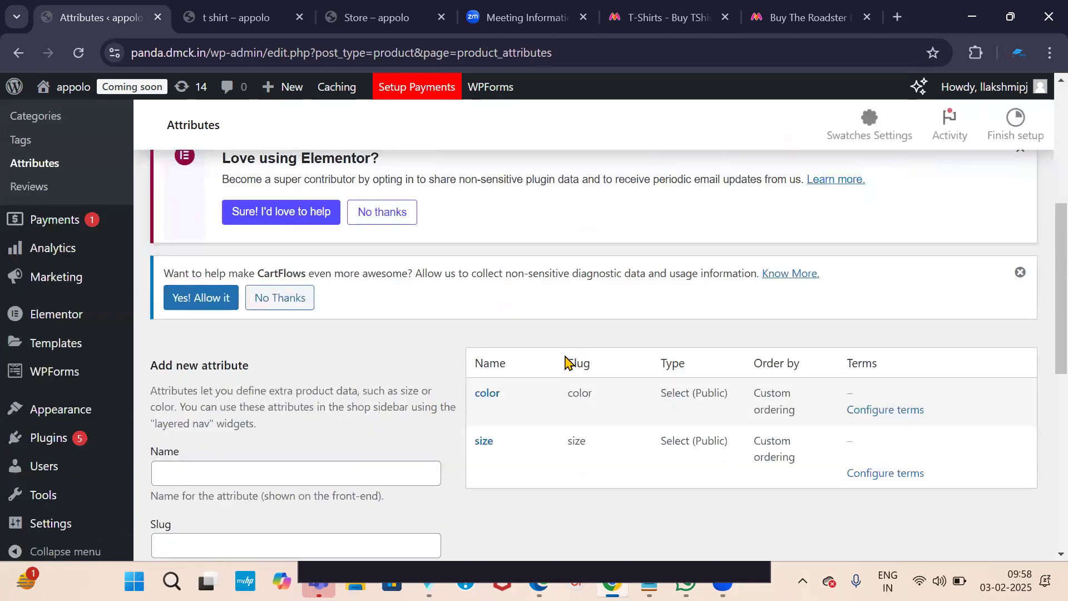
scroll(565, 362, down, 3)
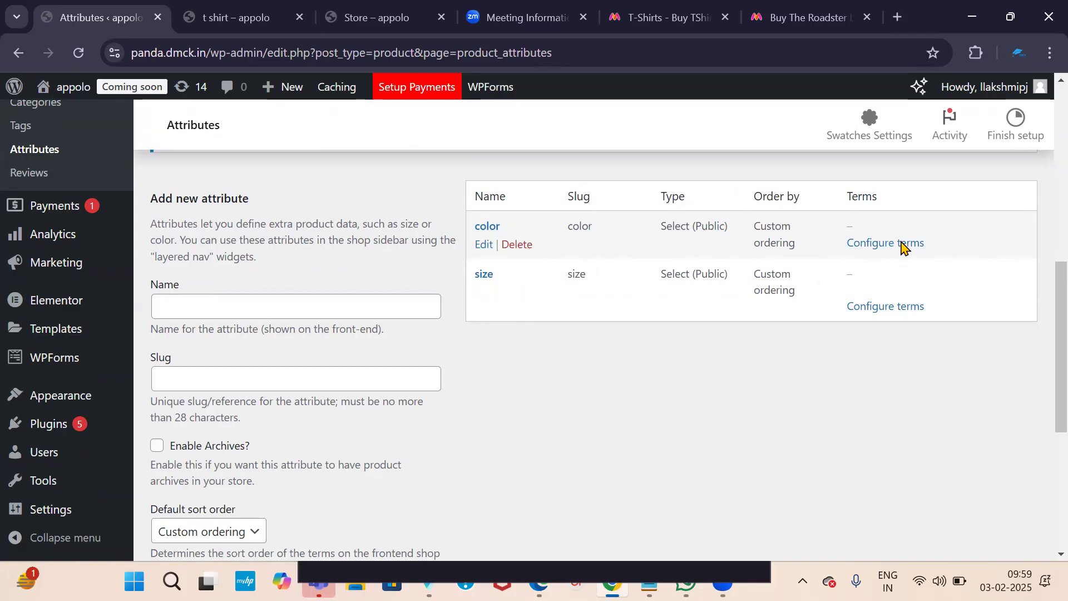
click(873, 247)
right_click(873, 247)
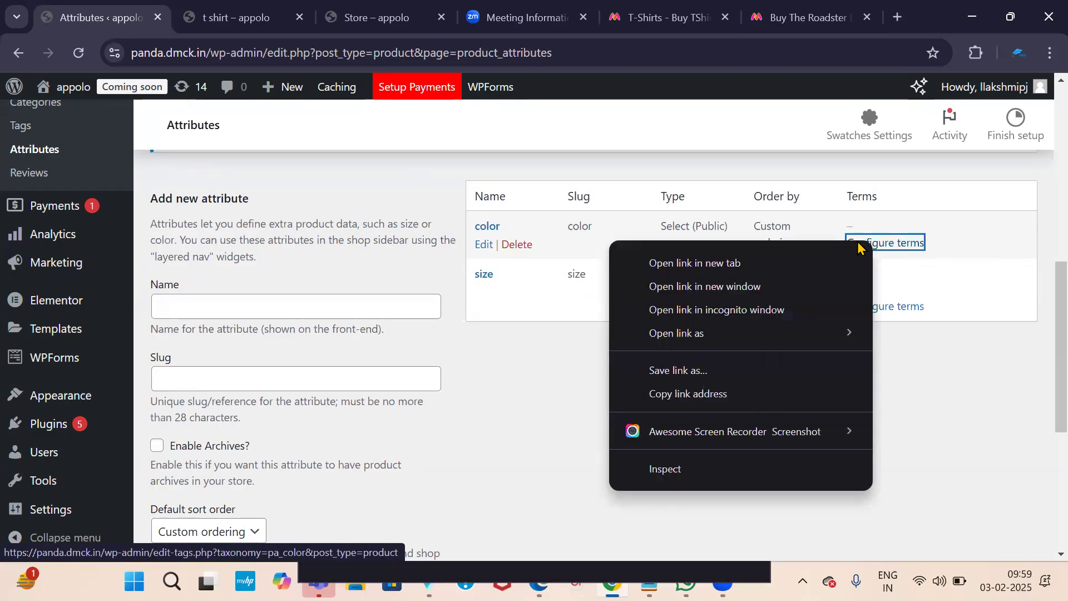
click(734, 264)
click(337, 19)
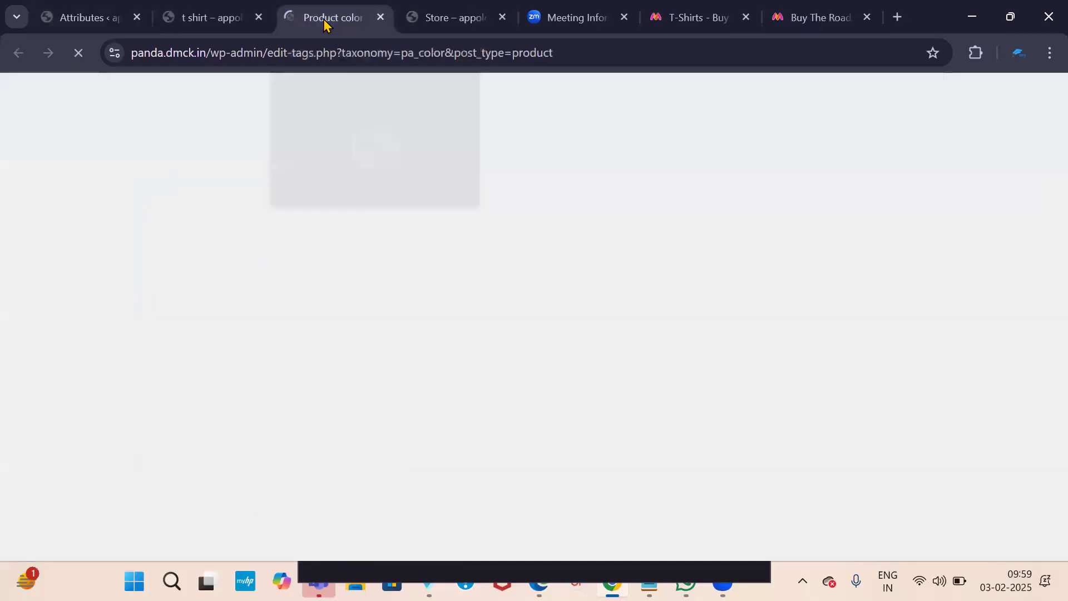
Add the term "red" to the color attribute, leaving slug and description empty
scroll(376, 274, down, 8)
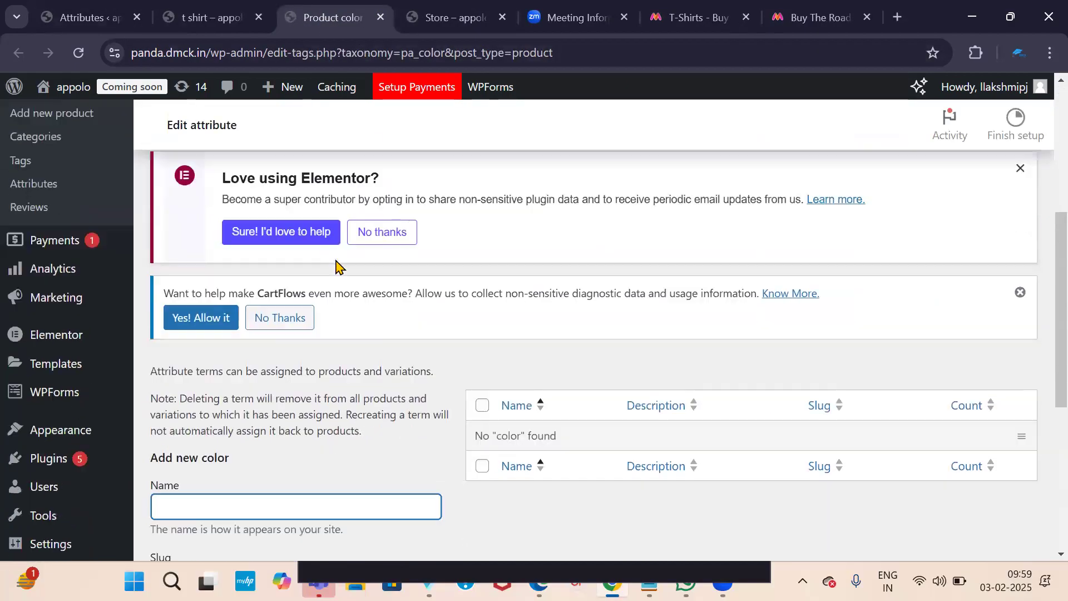
scroll(641, 289, up, 2)
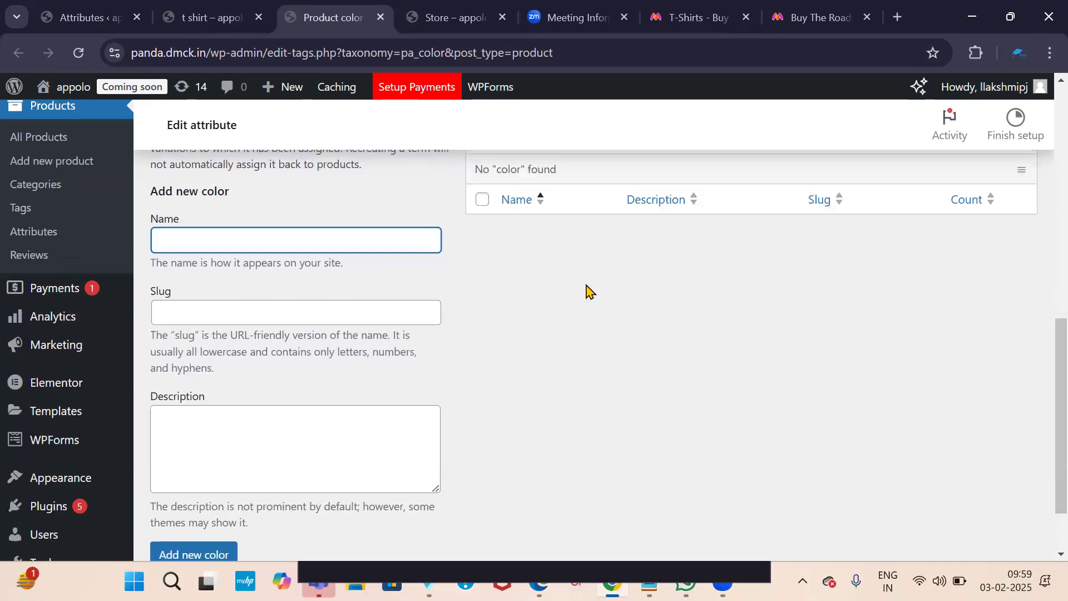
scroll(544, 303, up, 3)
scroll(206, 354, down, 3)
scroll(239, 328, down, 1)
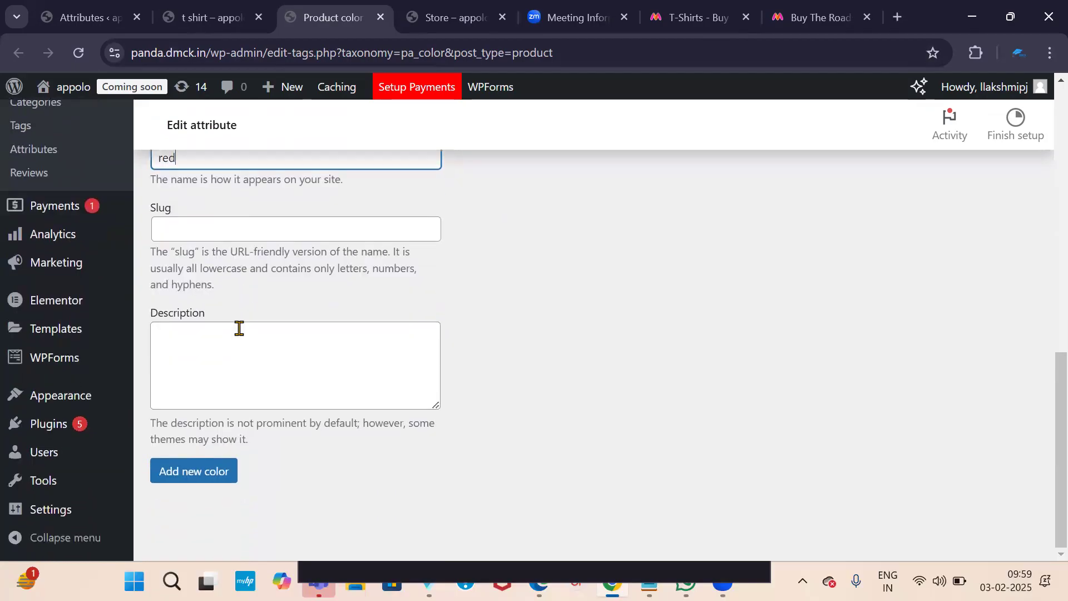
click(209, 482)
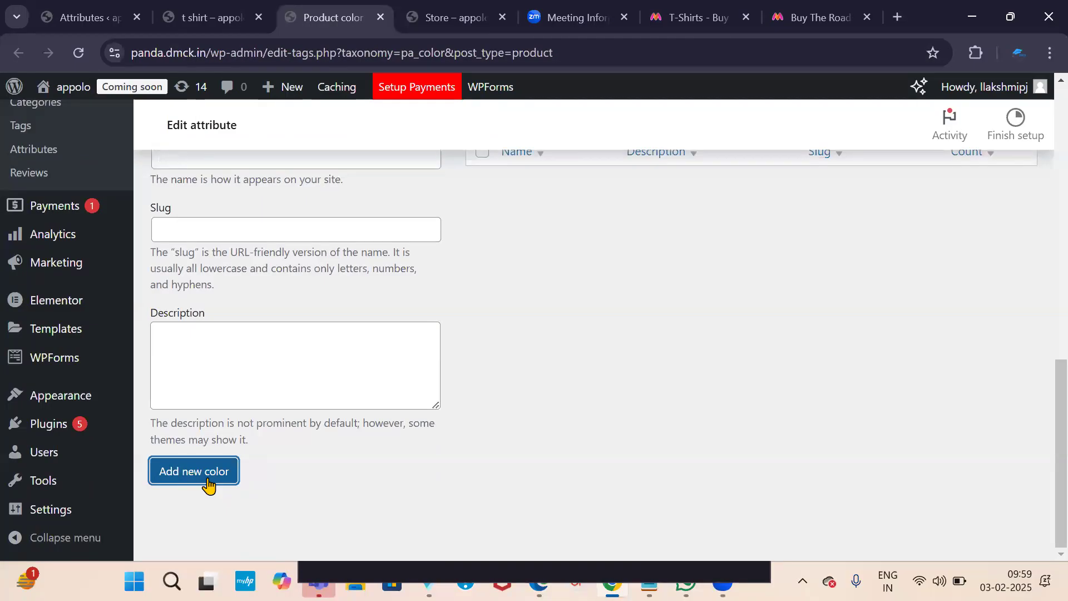
Add the term "Green" to the color attribute
scroll(223, 463, up, 2)
click(188, 332)
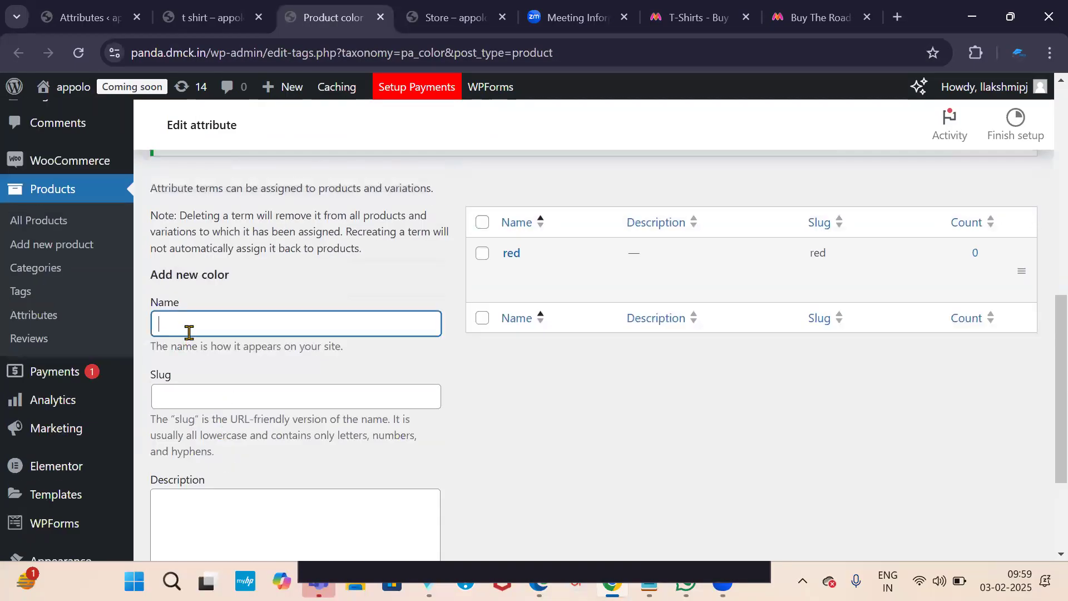
text(Green)
scroll(184, 355, down, 3)
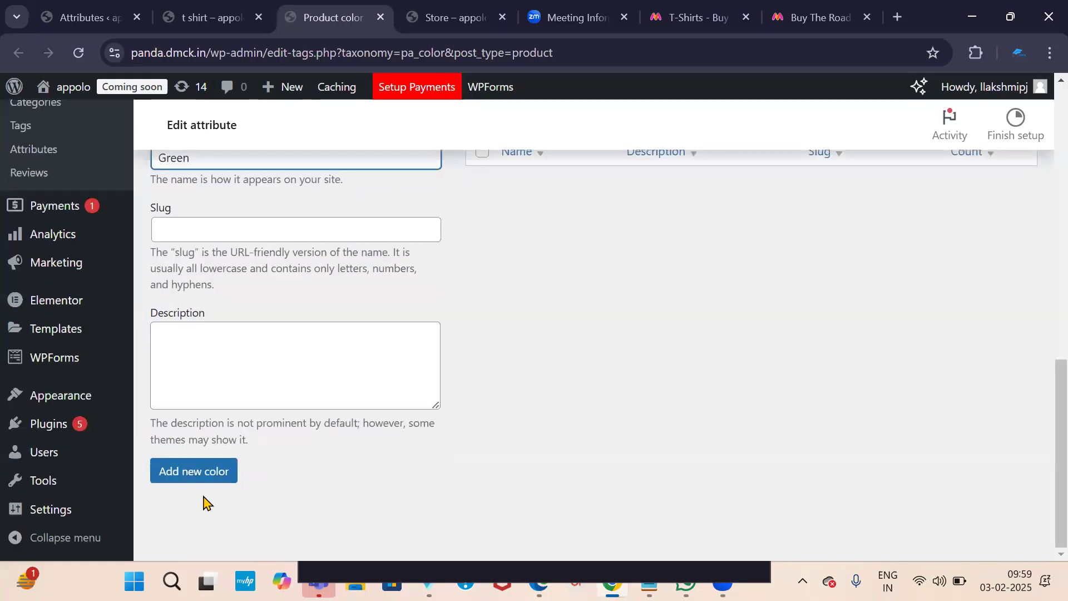
click(215, 472)
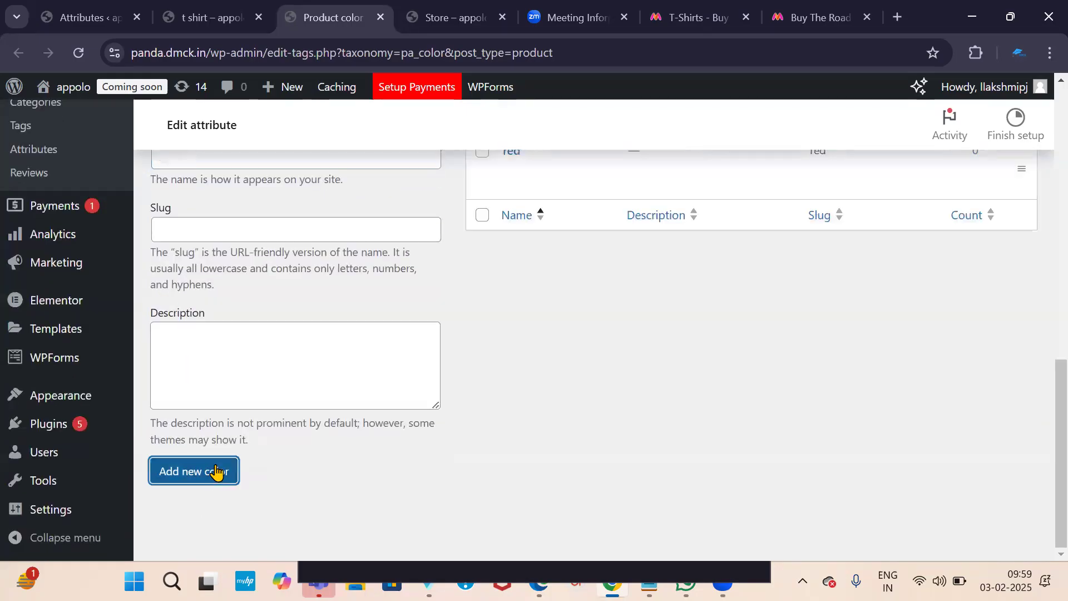
Add the term "black" to the color attribute
scroll(209, 439, up, 3)
click(263, 327)
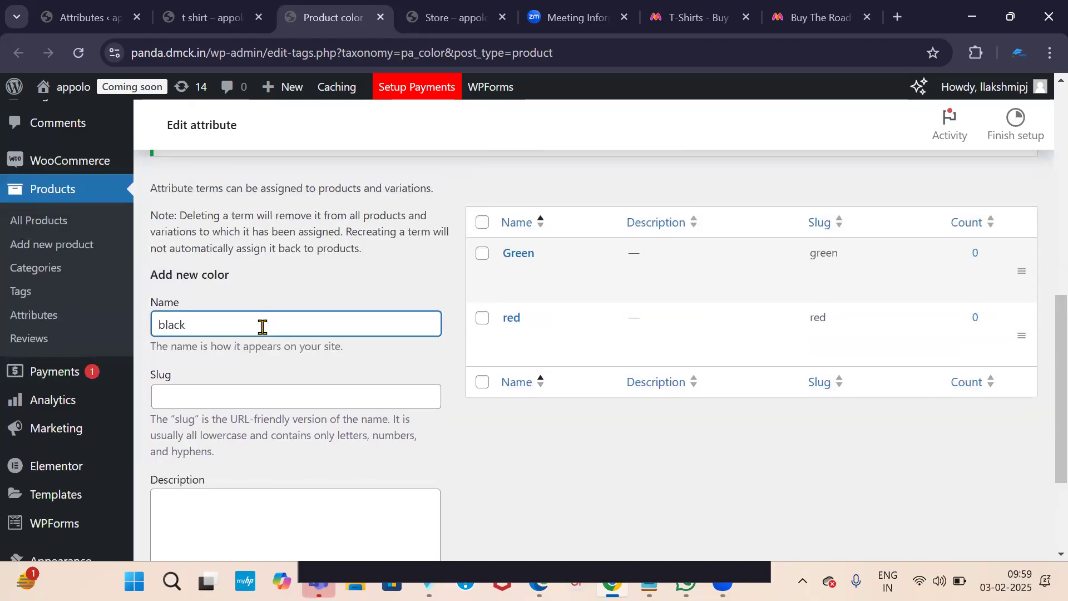
scroll(282, 358, down, 3)
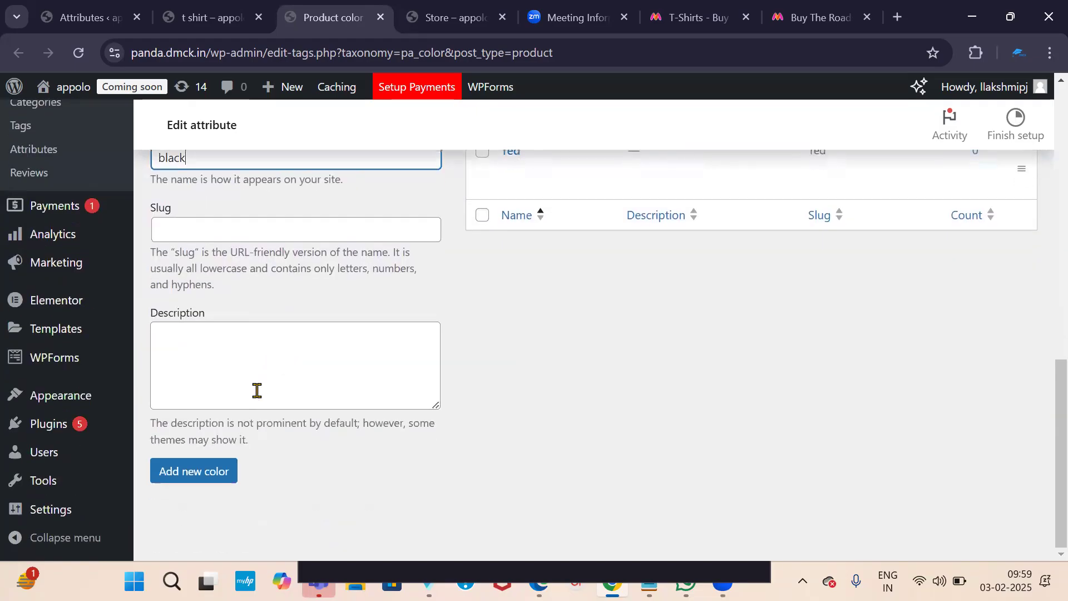
click(210, 482)
scroll(706, 352, up, 3)
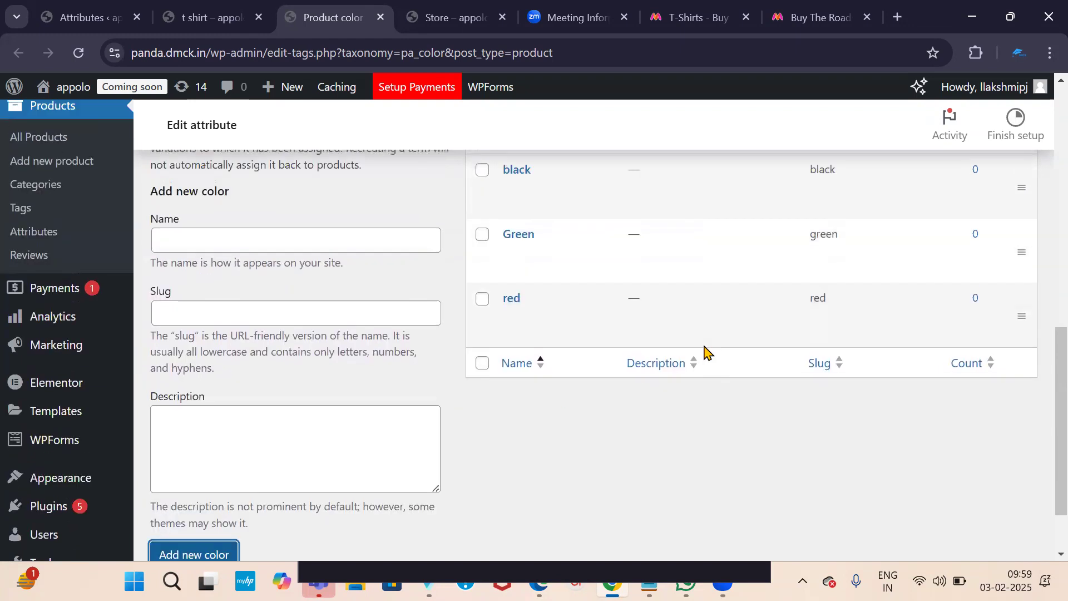
Go back to the product attributes list and open the size attribute's term configuration in a new browser tab
scroll(613, 368, down, 2)
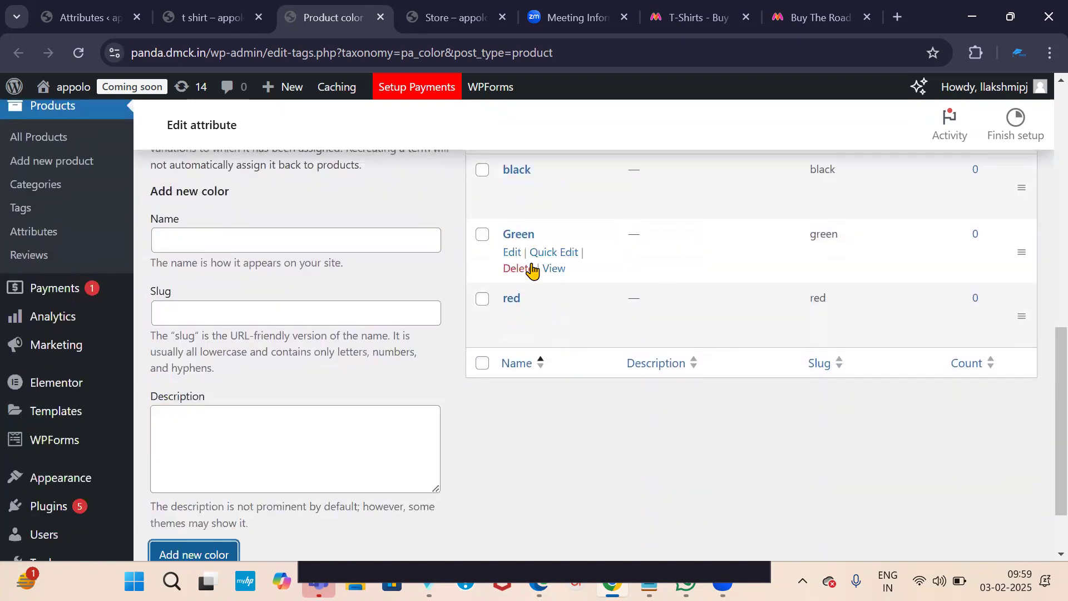
scroll(533, 278, up, 2)
scroll(533, 405, down, 3)
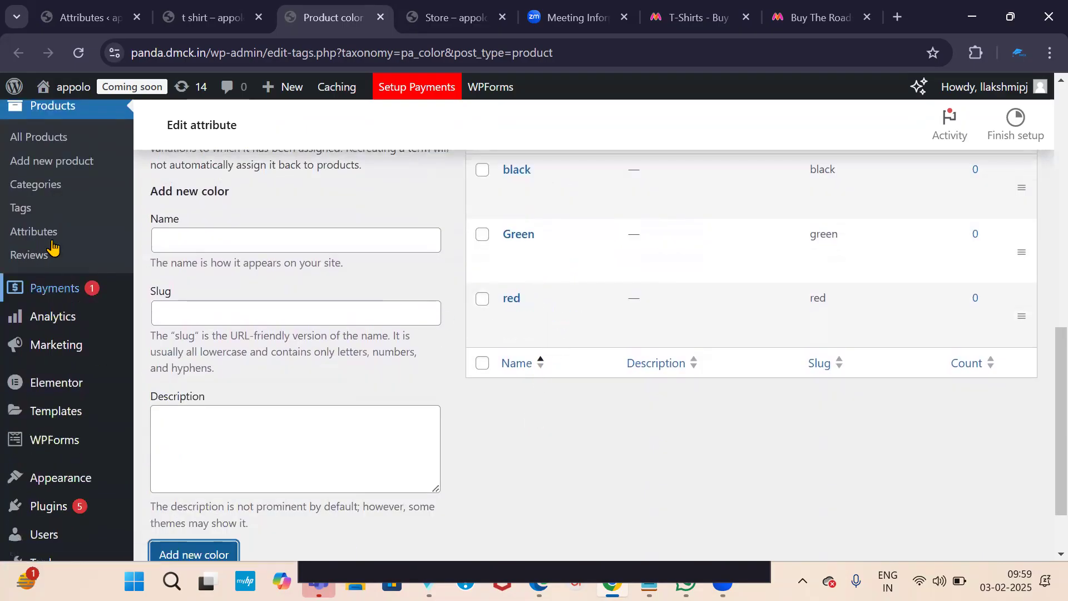
scroll(70, 167, up, 2)
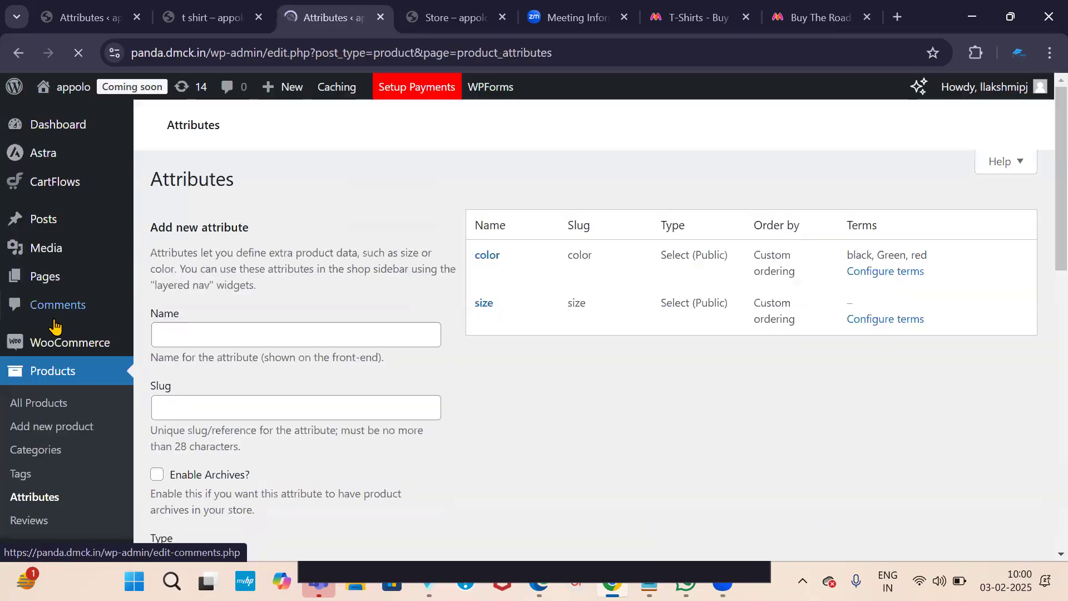
scroll(561, 342, down, 8)
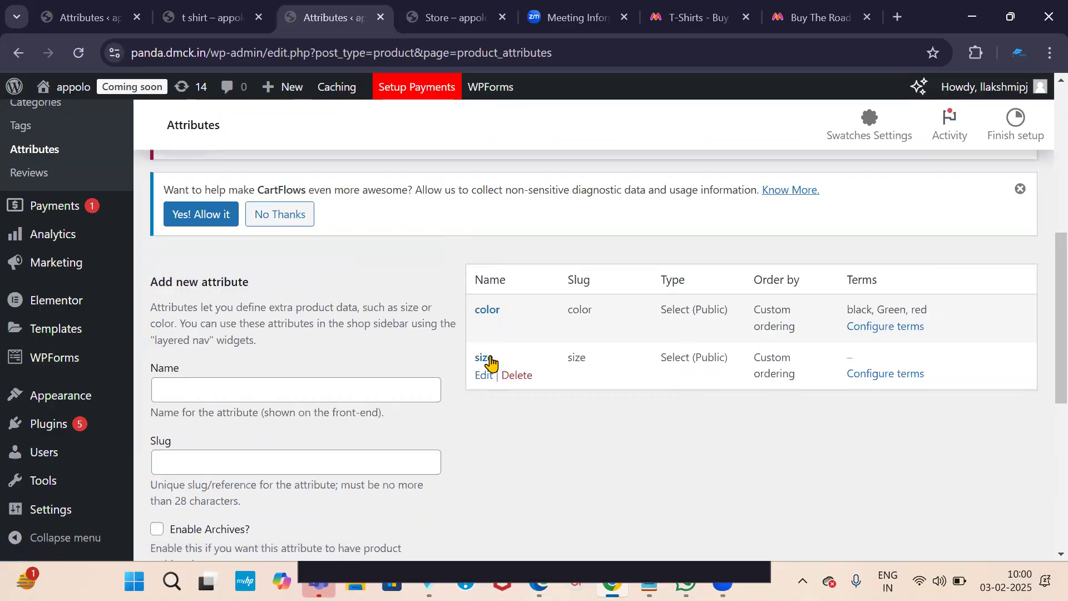
right_click(865, 374)
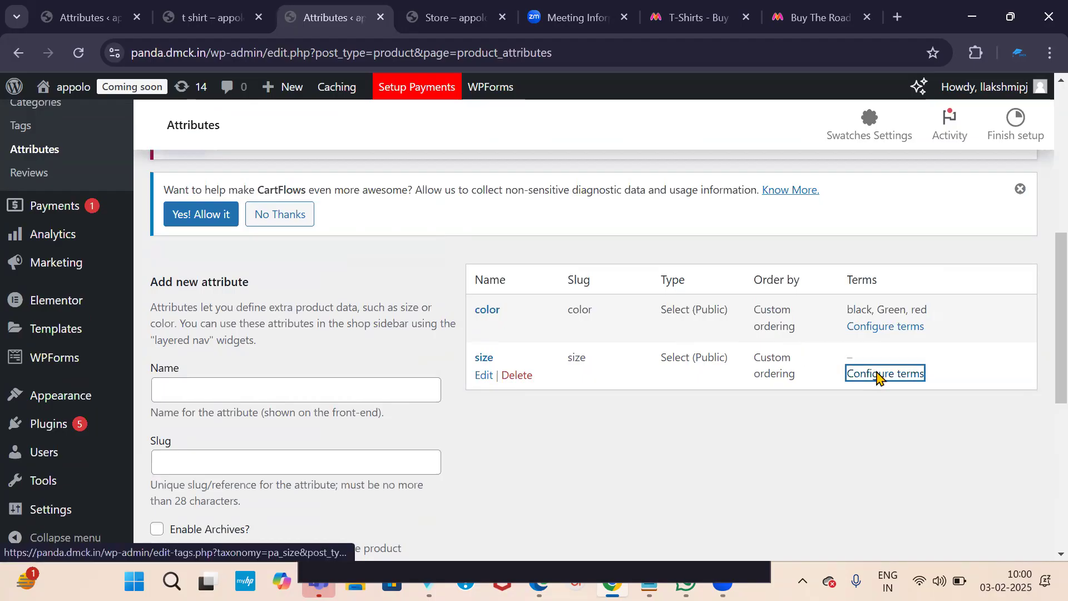
click(724, 143)
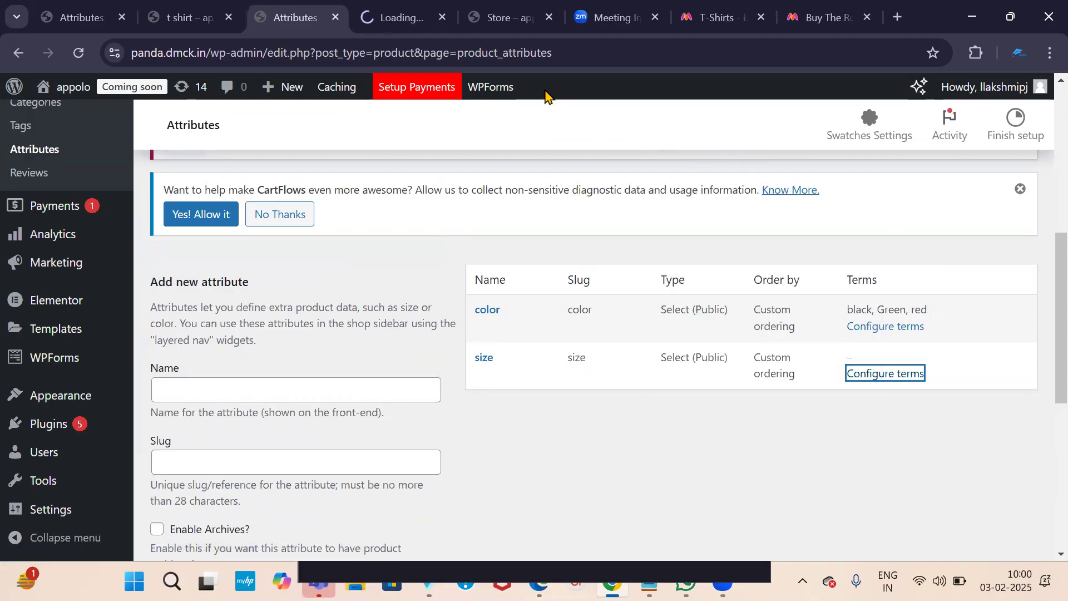
Add the term "M" to the size attribute, leaving slug and description empty
click(399, 18)
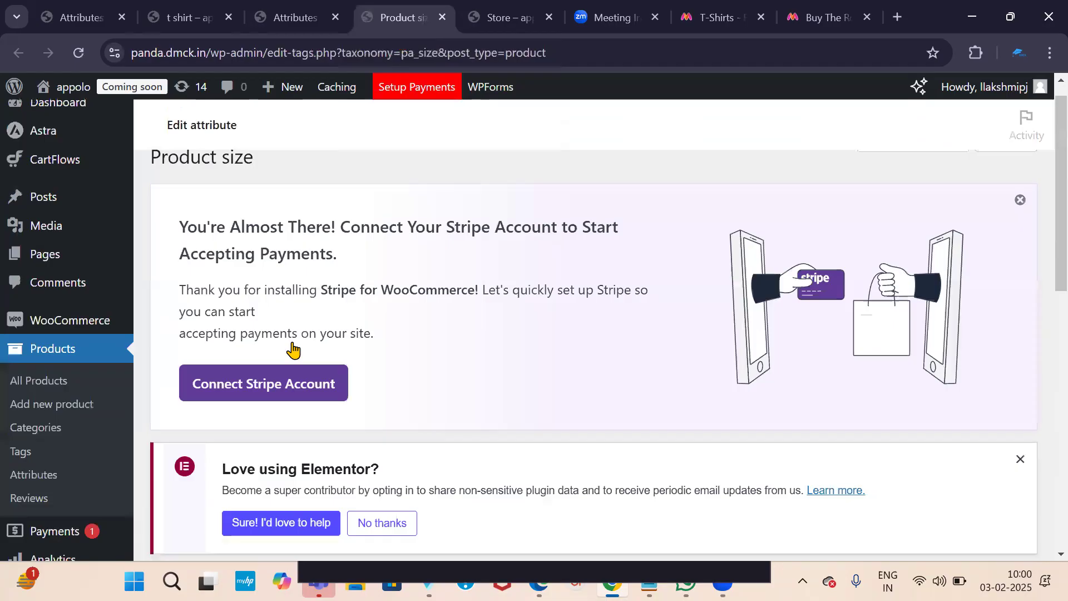
scroll(286, 361, down, 10)
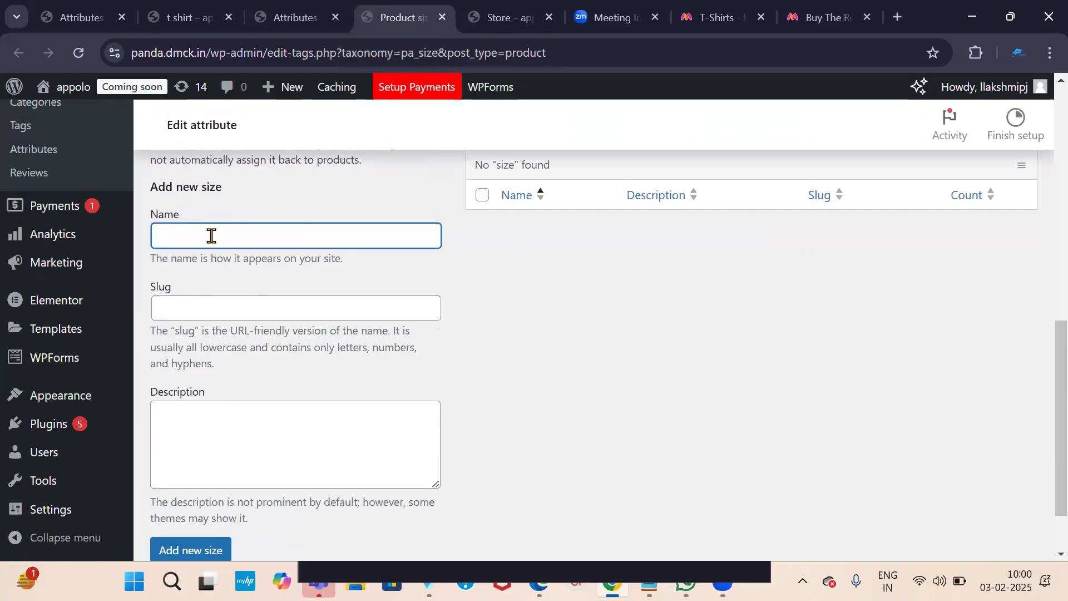
scroll(195, 389, down, 1)
click(195, 479)
scroll(198, 432, up, 3)
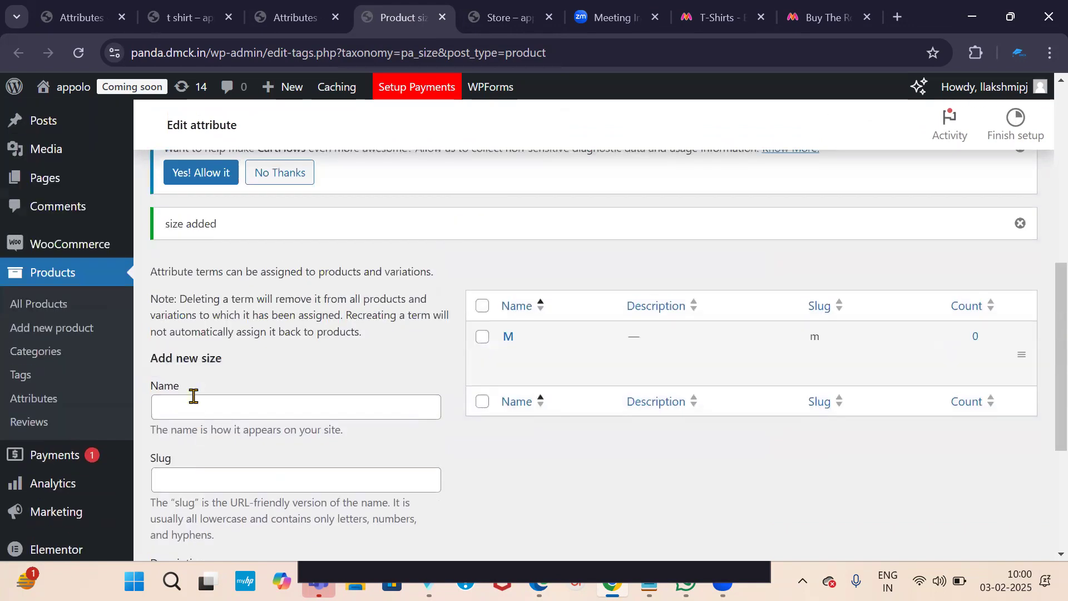
Add the term "S" to the size attribute, leaving slug and description empty
click(178, 418)
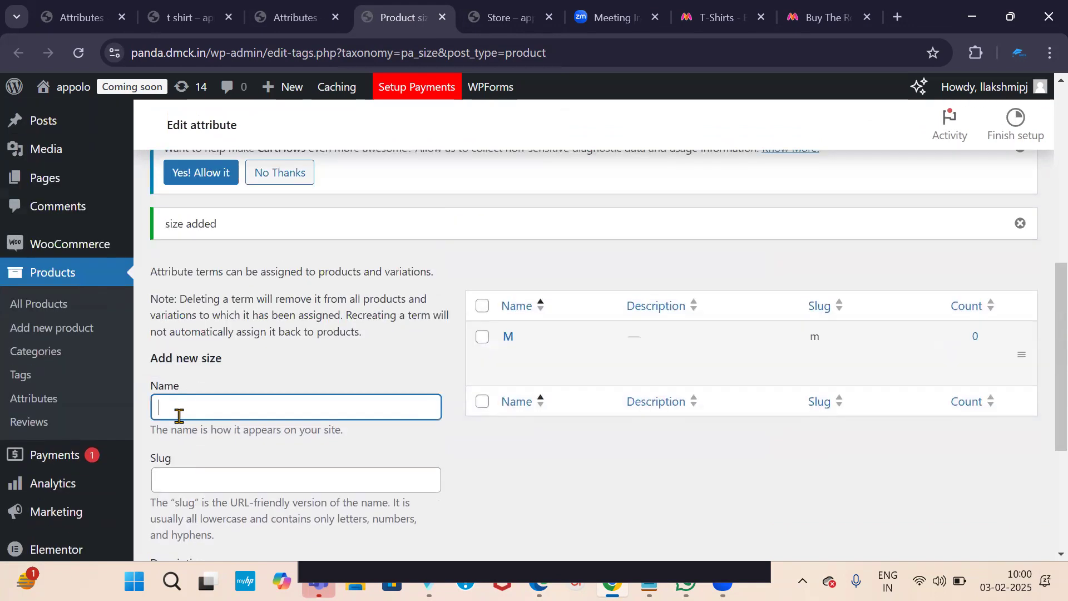
text(S)
scroll(206, 429, down, 3)
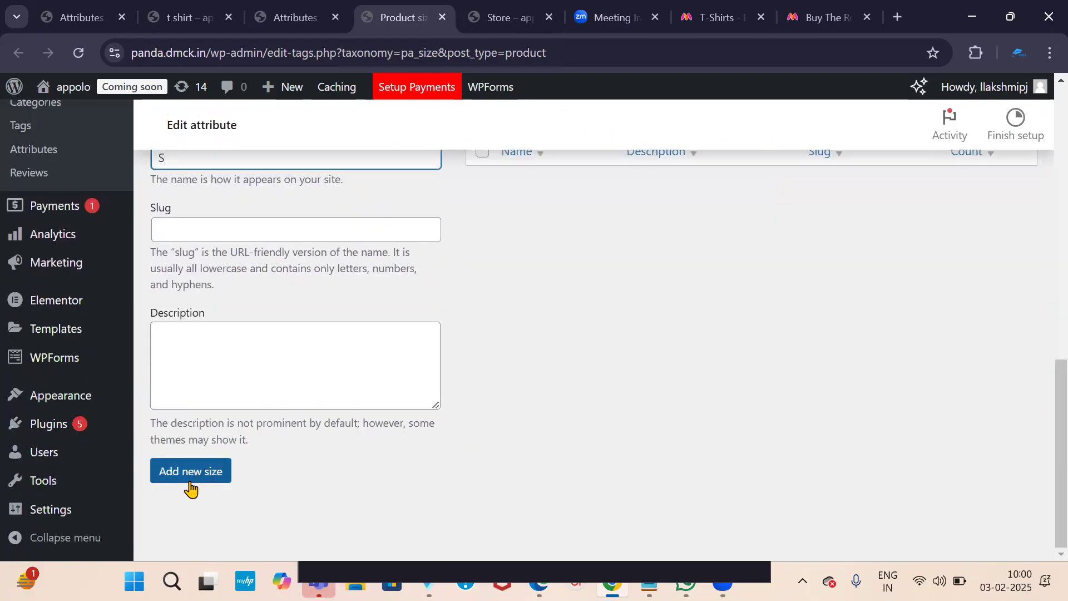
click(201, 481)
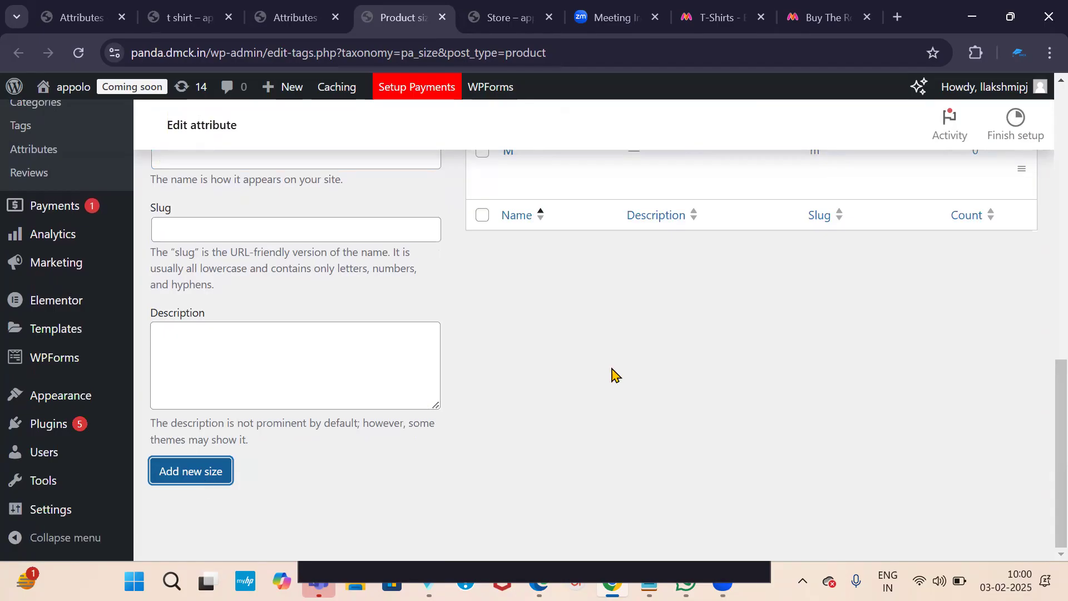
scroll(612, 374, up, 3)
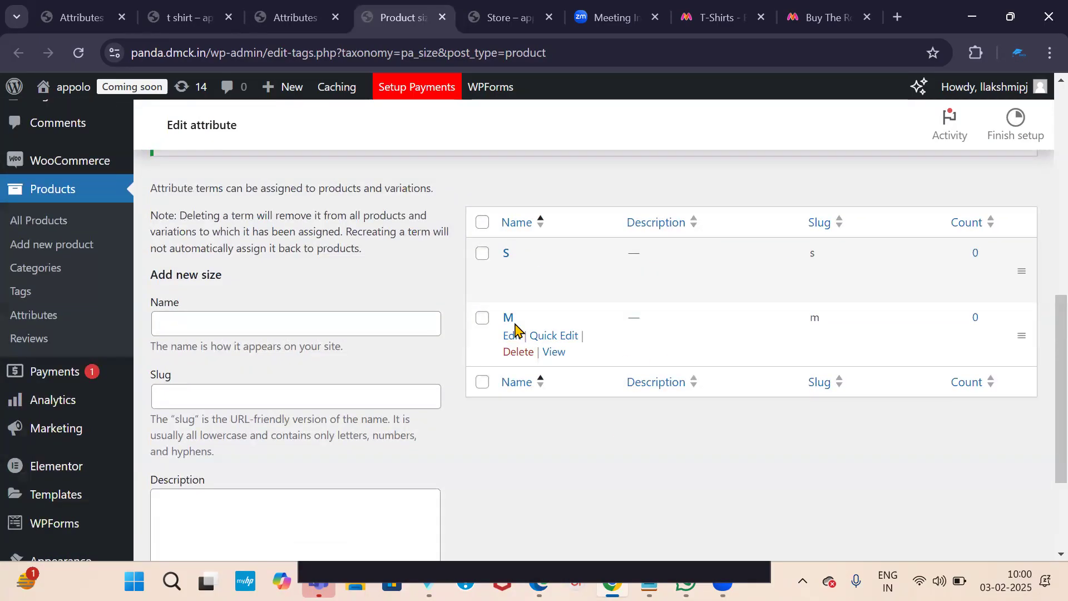
scroll(523, 327, down, 2)
scroll(527, 295, up, 4)
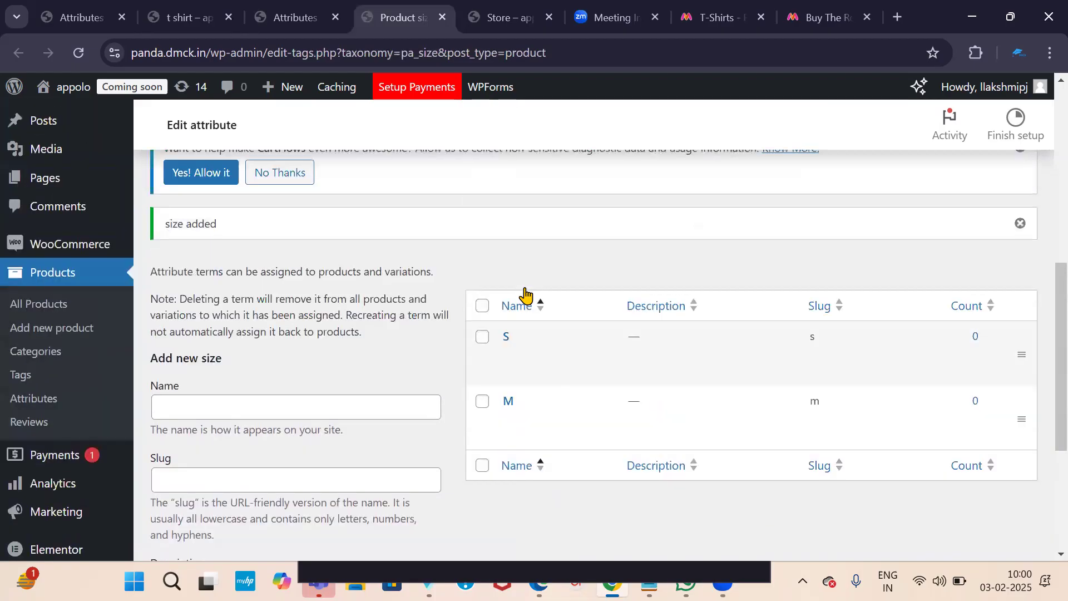
scroll(524, 306, down, 4)
scroll(523, 306, up, 5)
scroll(502, 301, up, 5)
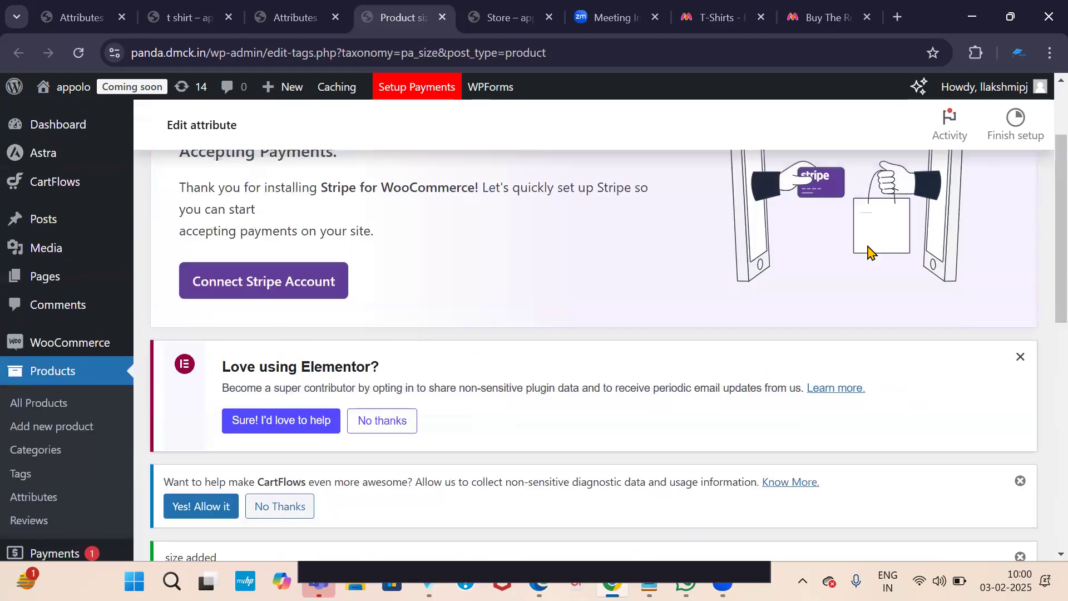
scroll(251, 384, down, 10)
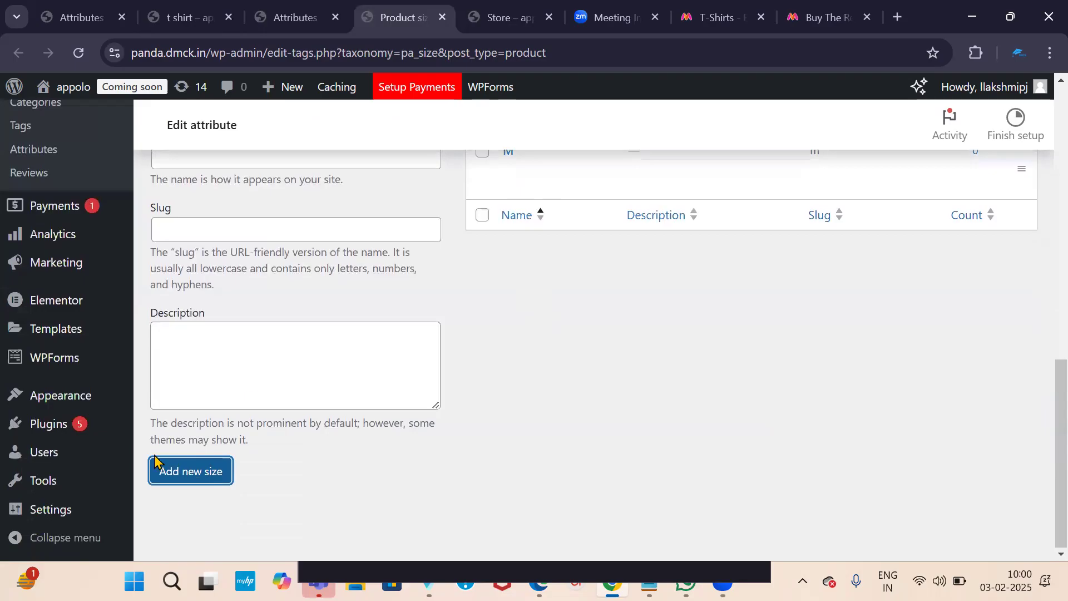
Open the product list, start a blank new product, and look through its form down to the product data section
scroll(338, 418, up, 6)
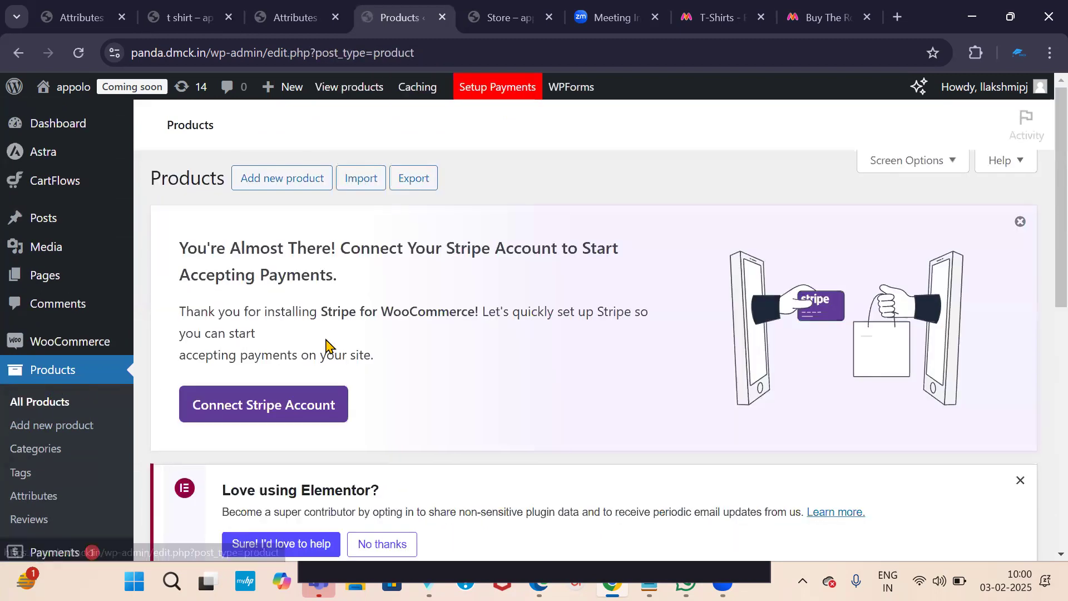
scroll(328, 346, down, 5)
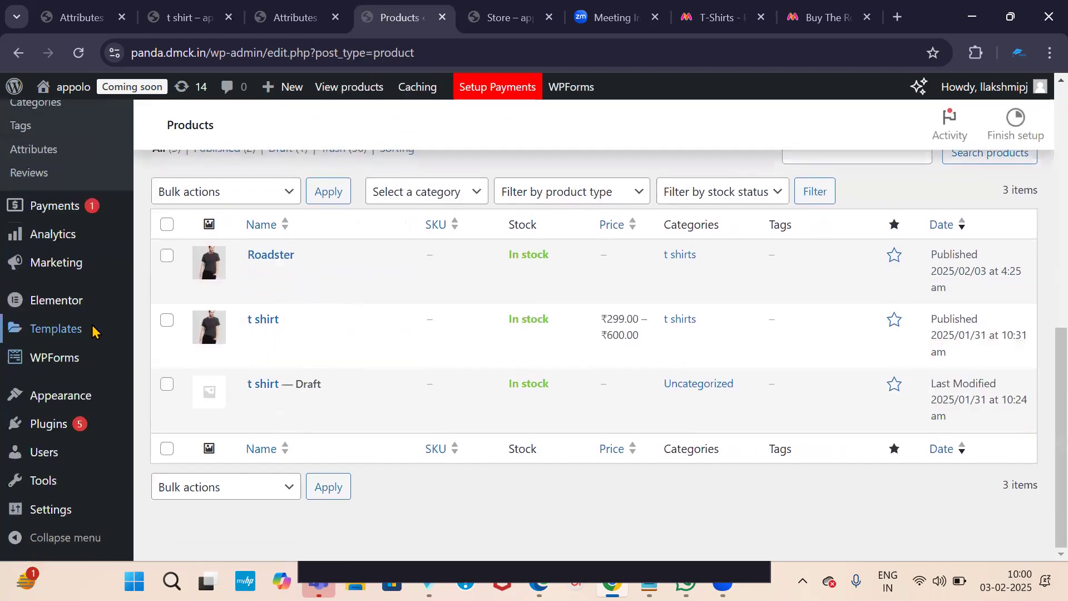
scroll(56, 311, up, 2)
click(46, 251)
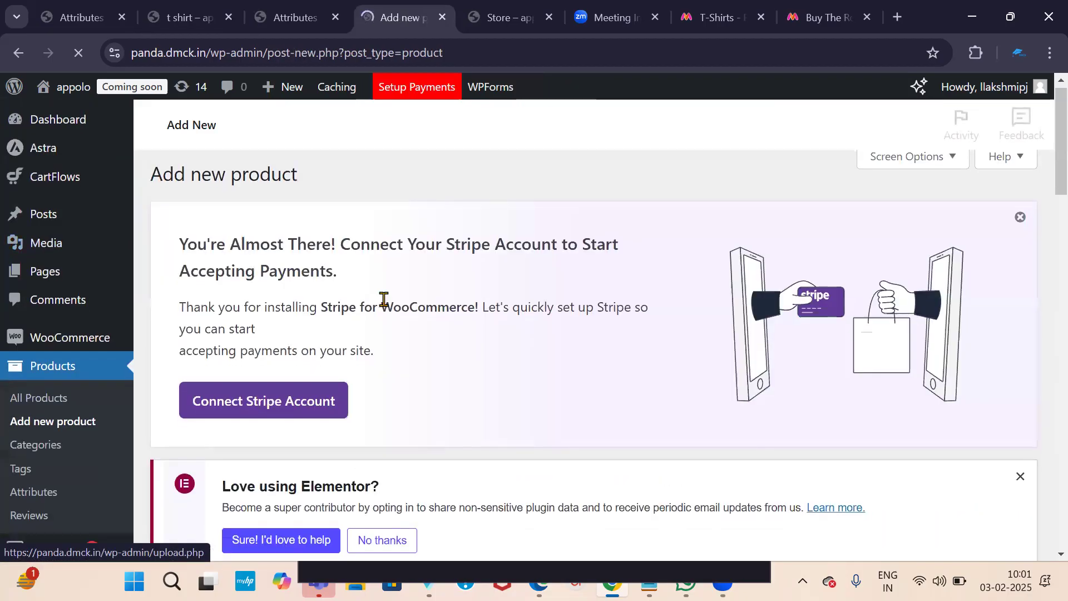
scroll(382, 301, down, 12)
scroll(401, 314, down, 10)
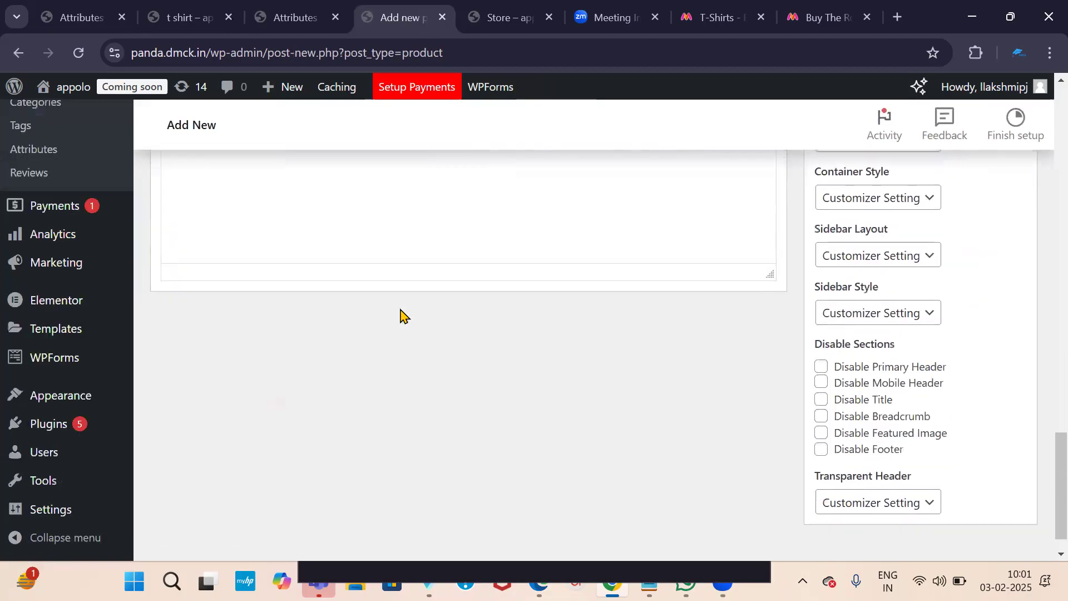
scroll(401, 313, up, 12)
scroll(373, 312, up, 1)
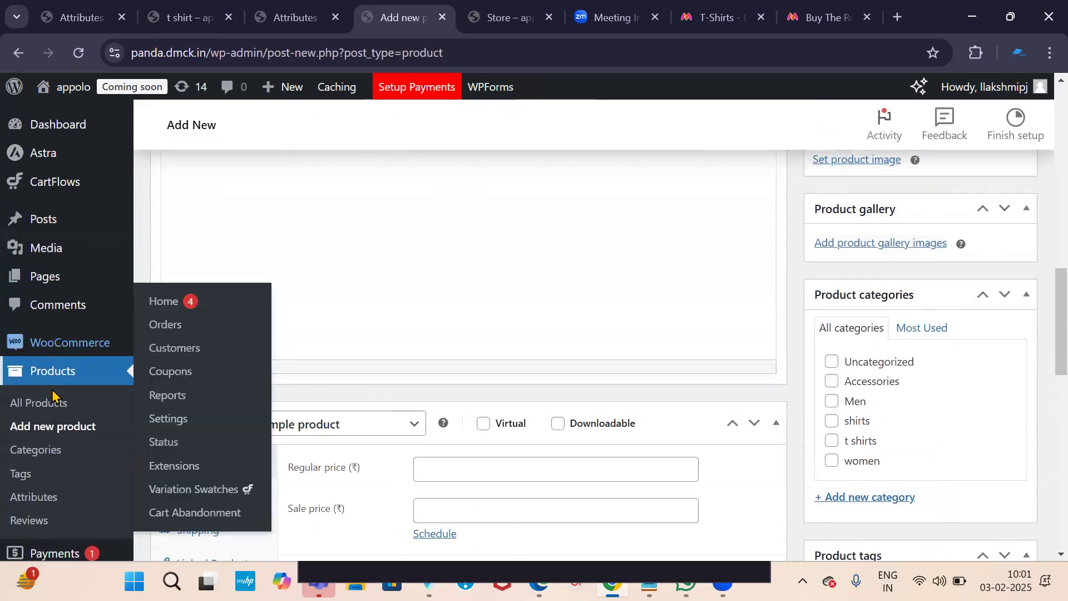
Return to the list of all products and open the Roadster product for editing
click(50, 407)
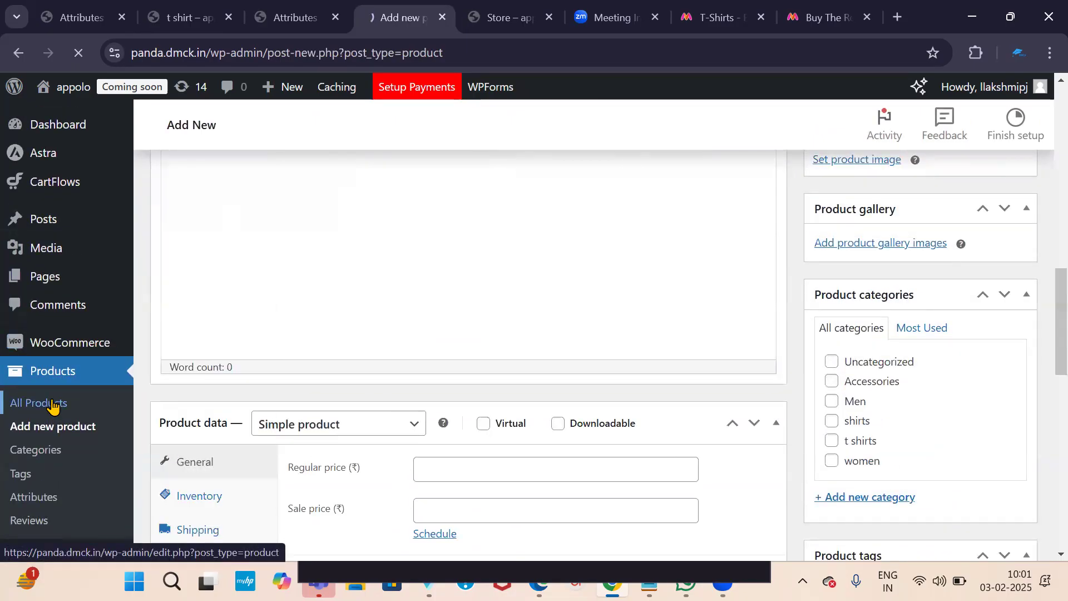
scroll(473, 344, down, 5)
scroll(473, 344, down, 4)
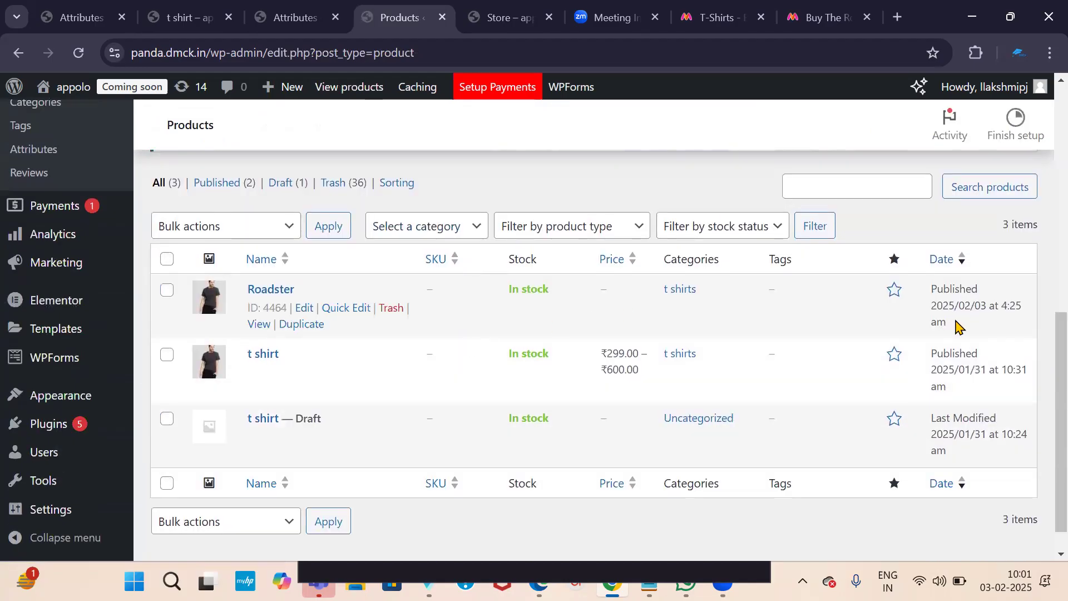
scroll(950, 333, down, 1)
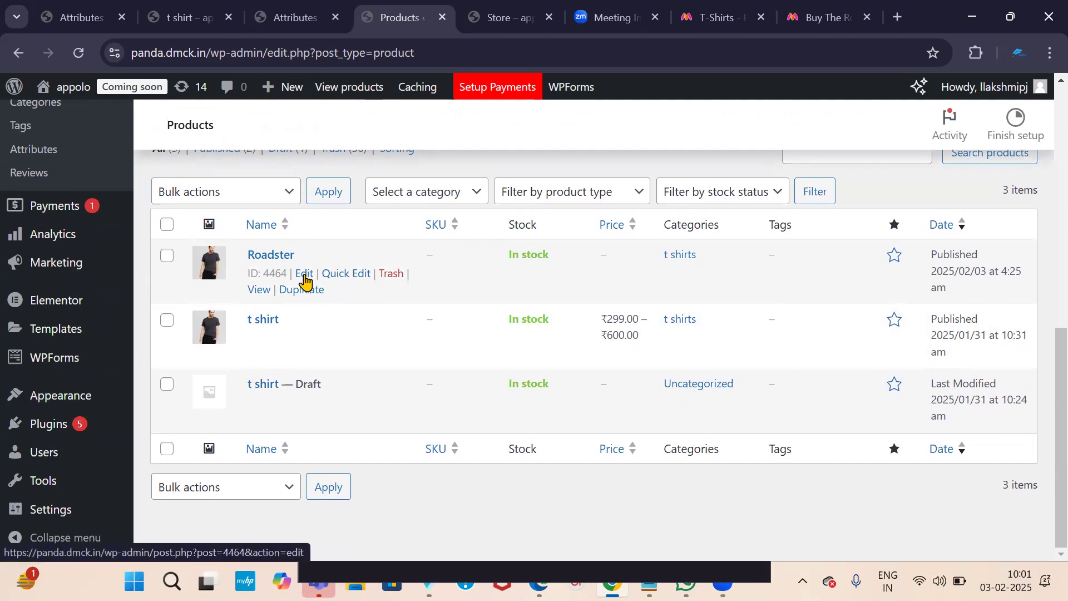
scroll(72, 284, up, 3)
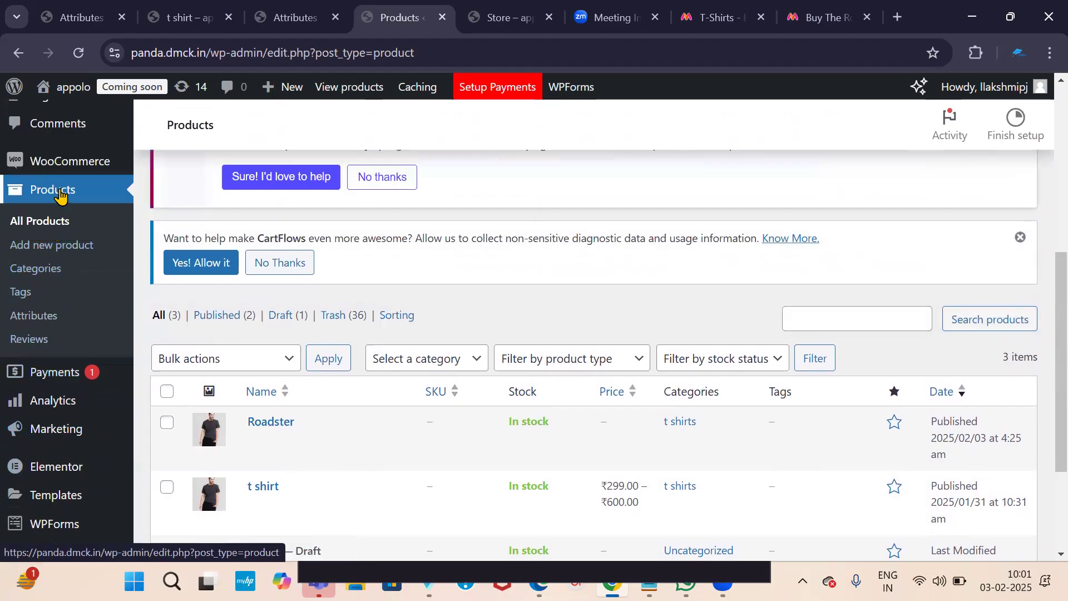
scroll(222, 334, down, 3)
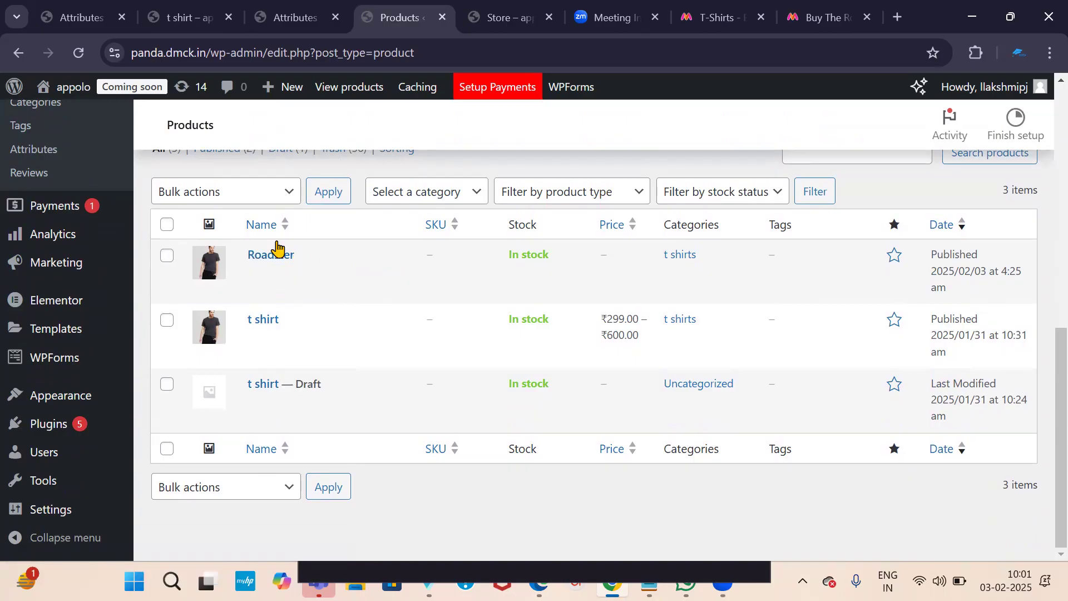
click(306, 276)
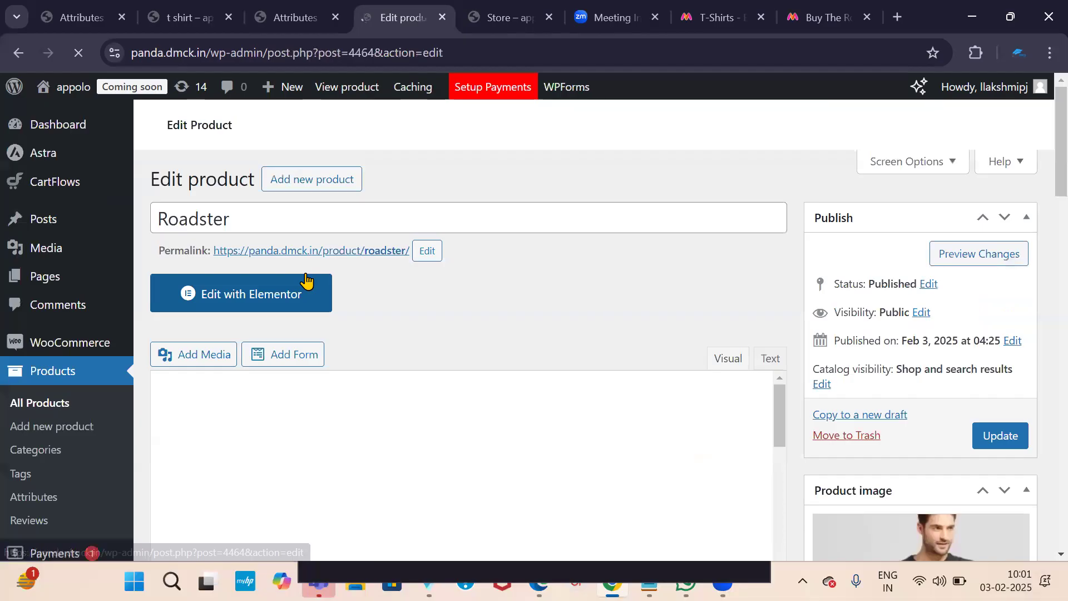
Review the Roadster product's description, image gallery, categories, and product data settings, including its product type
scroll(310, 282, down, 12)
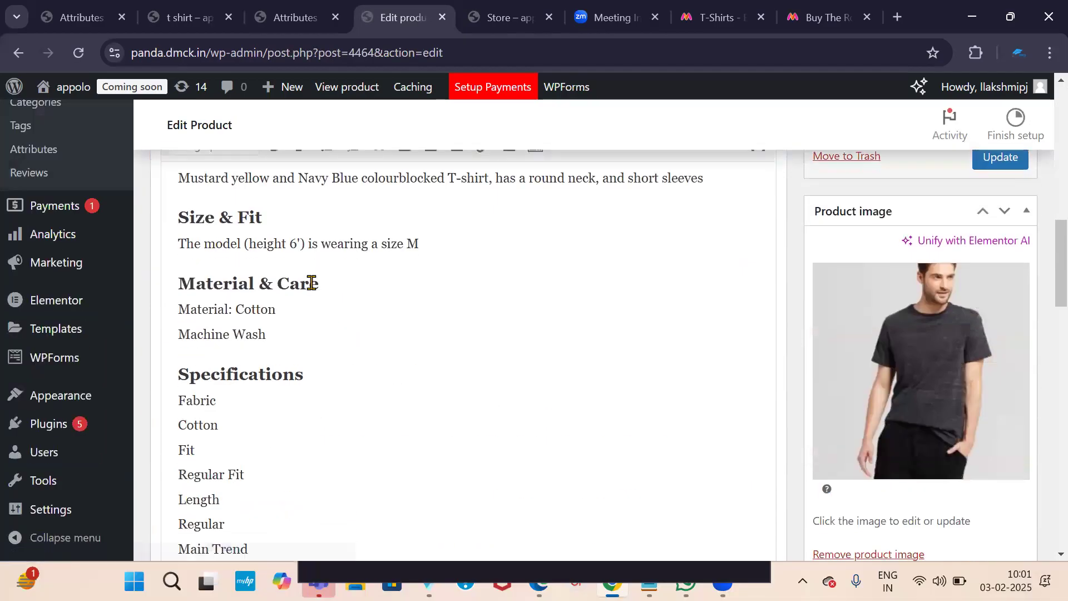
scroll(310, 281, up, 3)
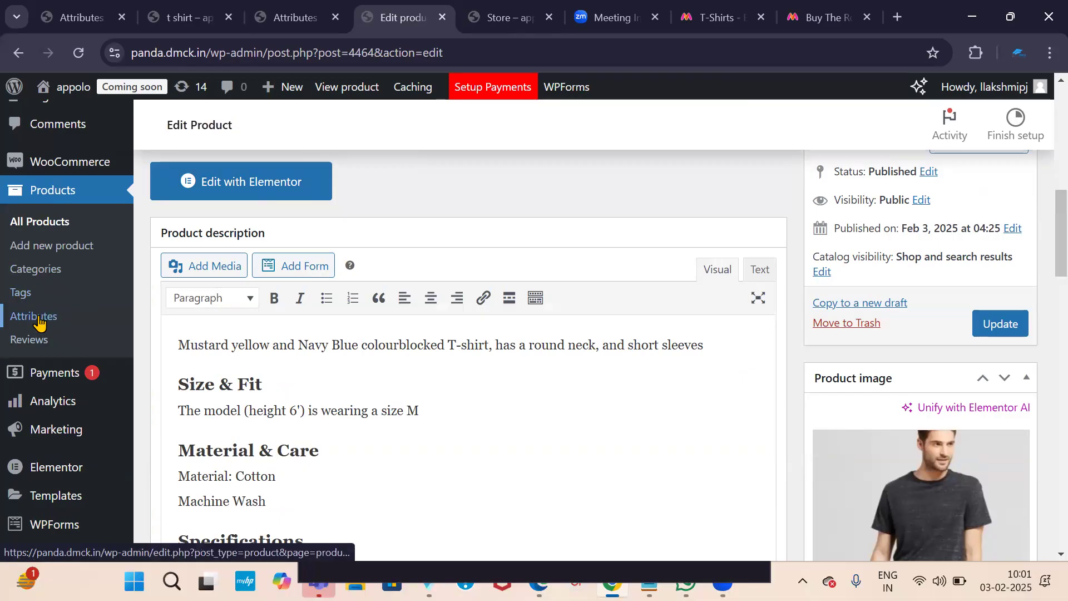
scroll(595, 303, down, 3)
scroll(508, 327, up, 3)
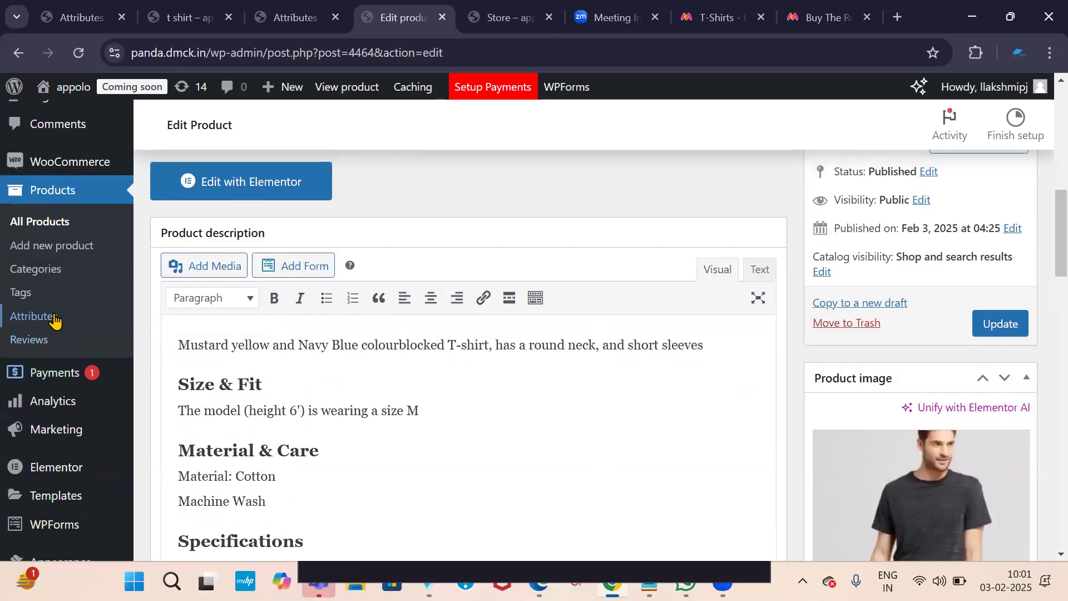
scroll(217, 298, down, 7)
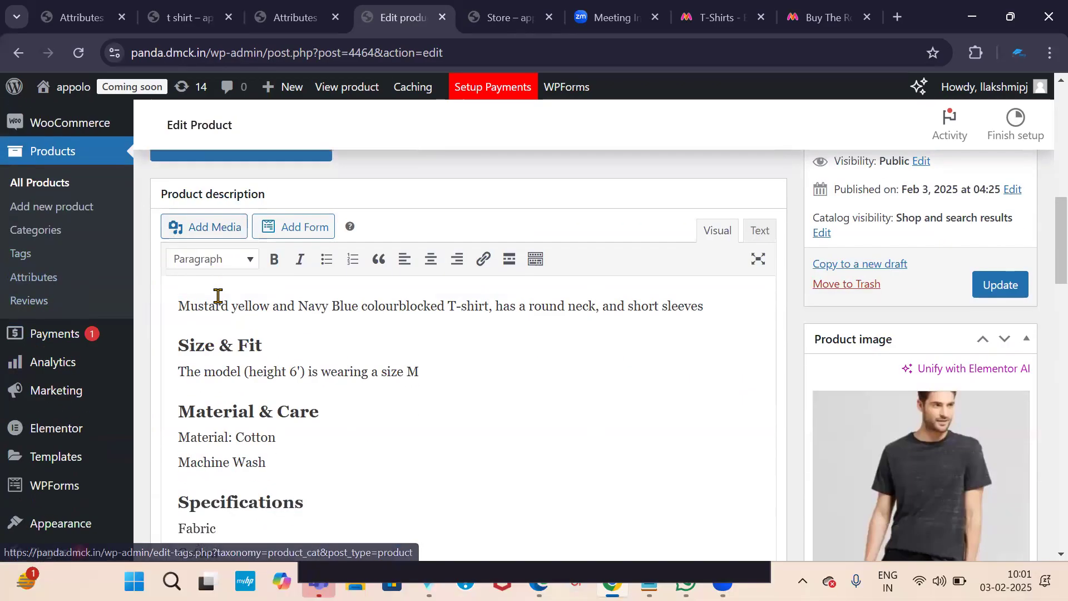
scroll(499, 271, down, 10)
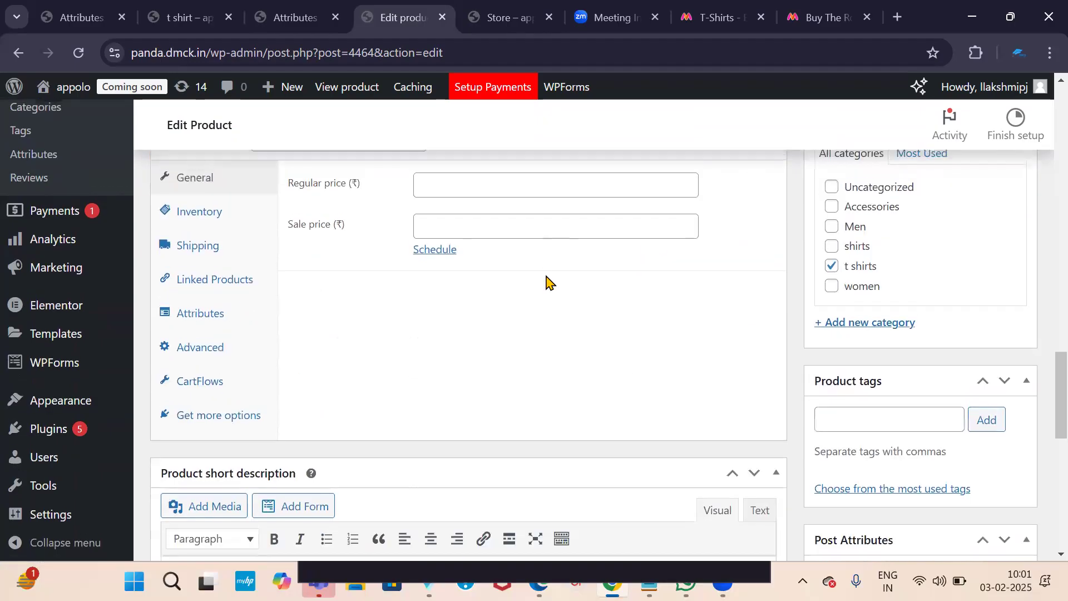
scroll(534, 283, up, 3)
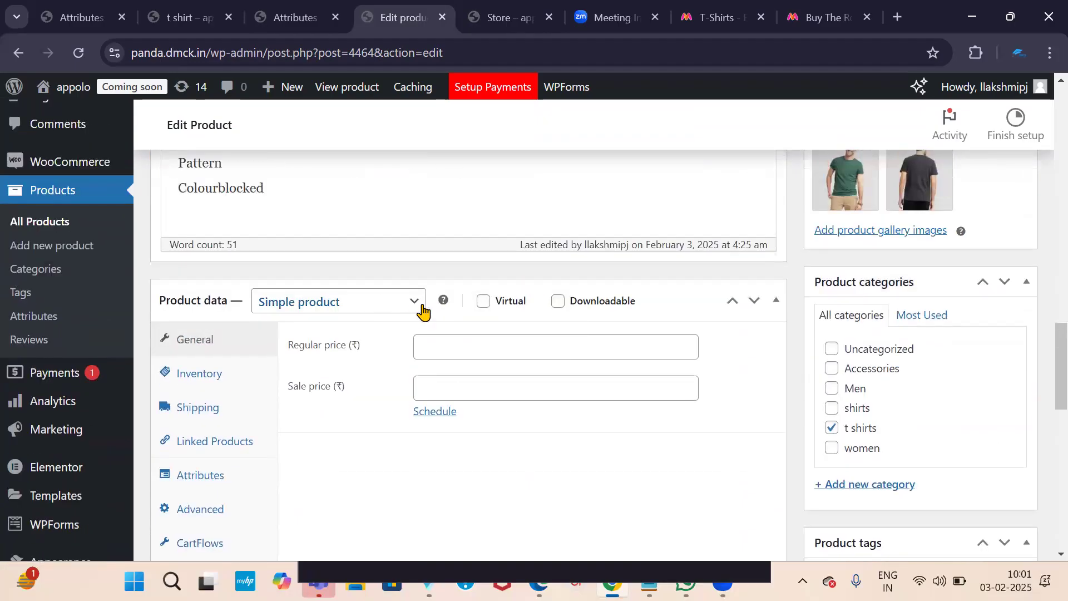
scroll(384, 295, up, 5)
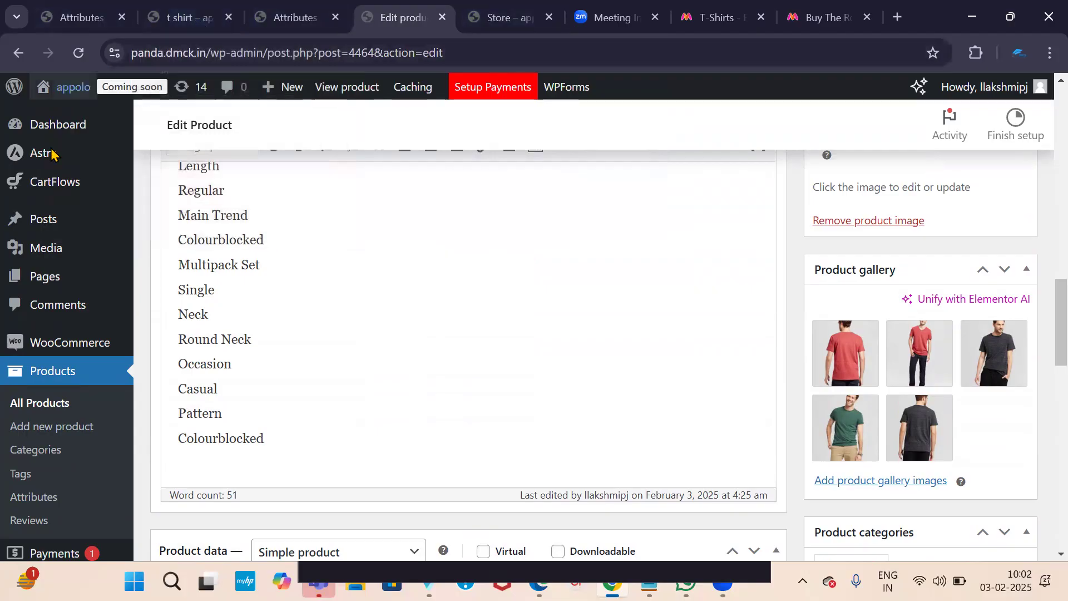
scroll(40, 252, up, 5)
scroll(174, 353, down, 10)
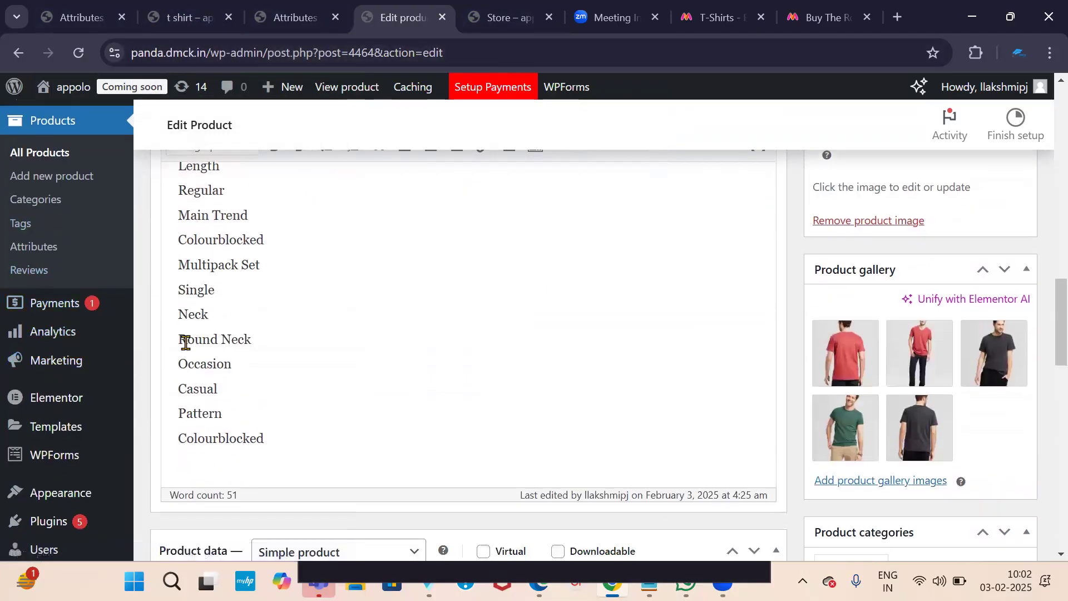
Change the T-shirt's product type to Variable product
scroll(406, 322, down, 1)
scroll(396, 315, up, 2)
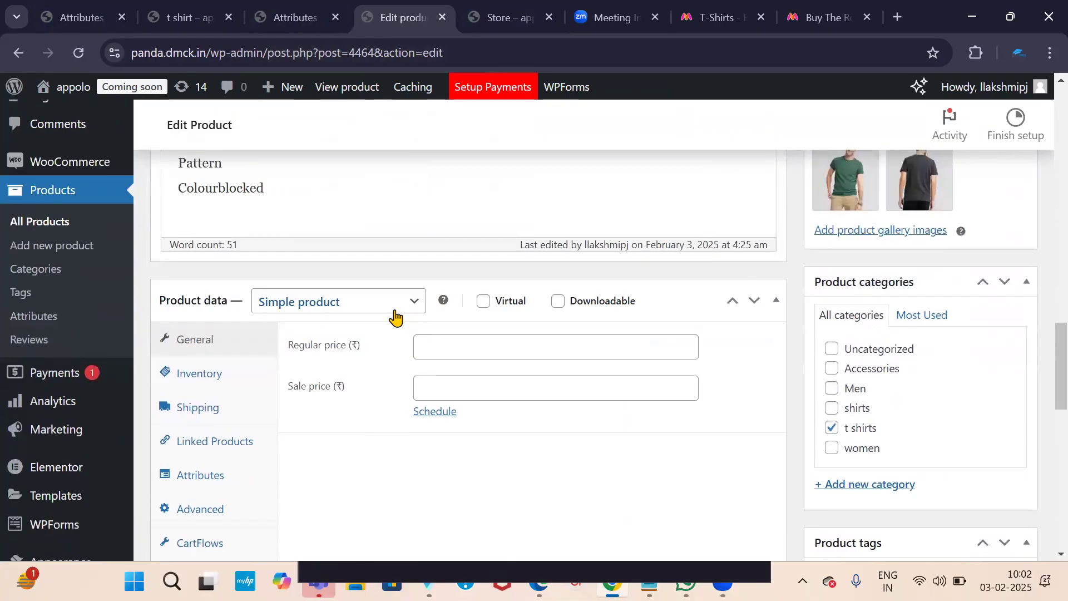
scroll(415, 313, down, 15)
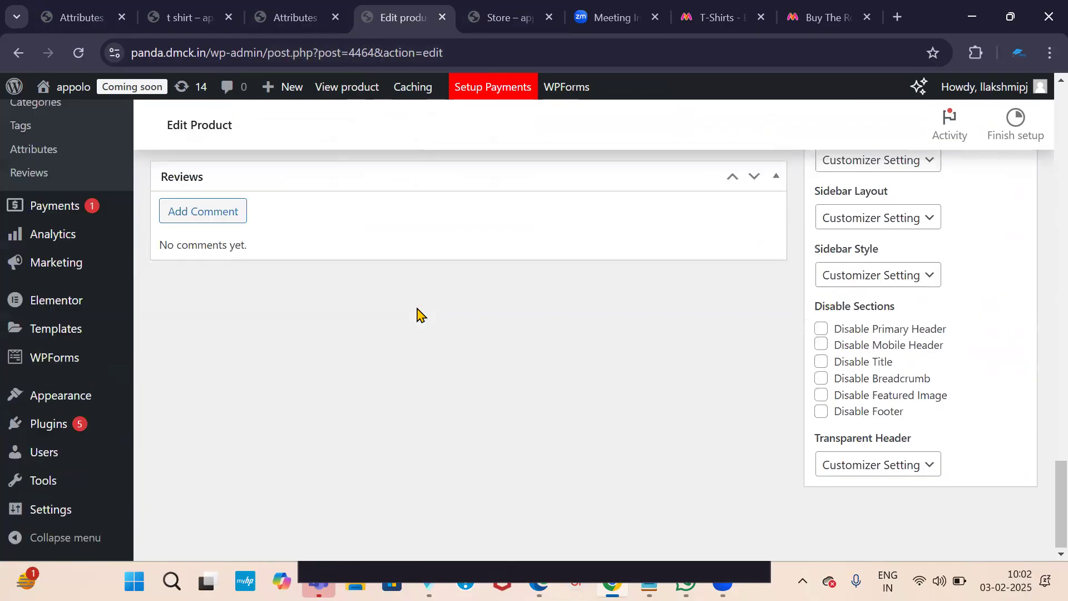
scroll(409, 309, up, 5)
scroll(414, 319, down, 5)
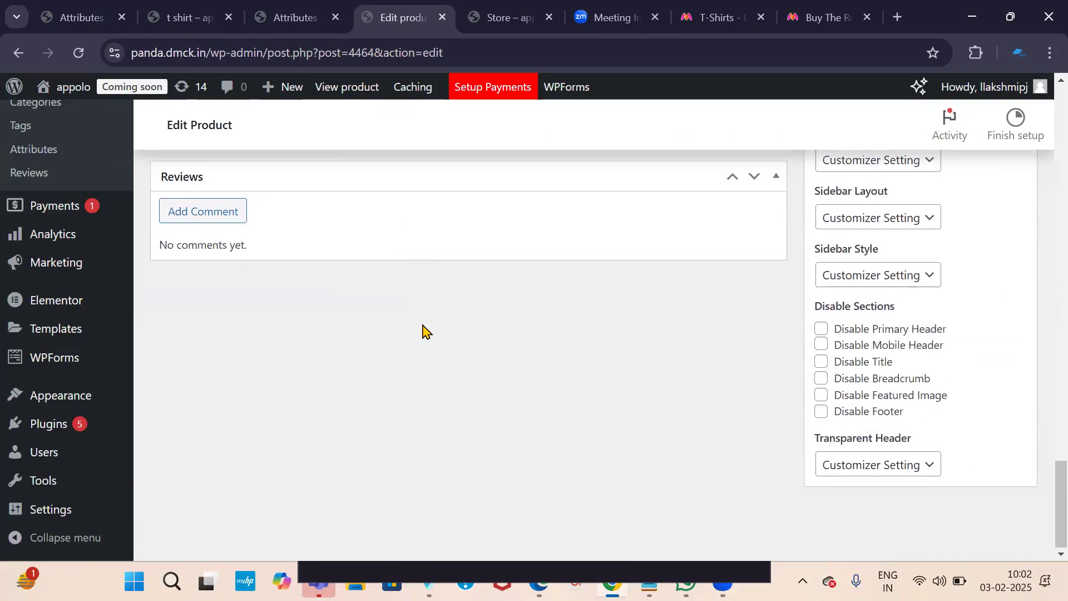
scroll(423, 329, up, 15)
scroll(398, 345, down, 4)
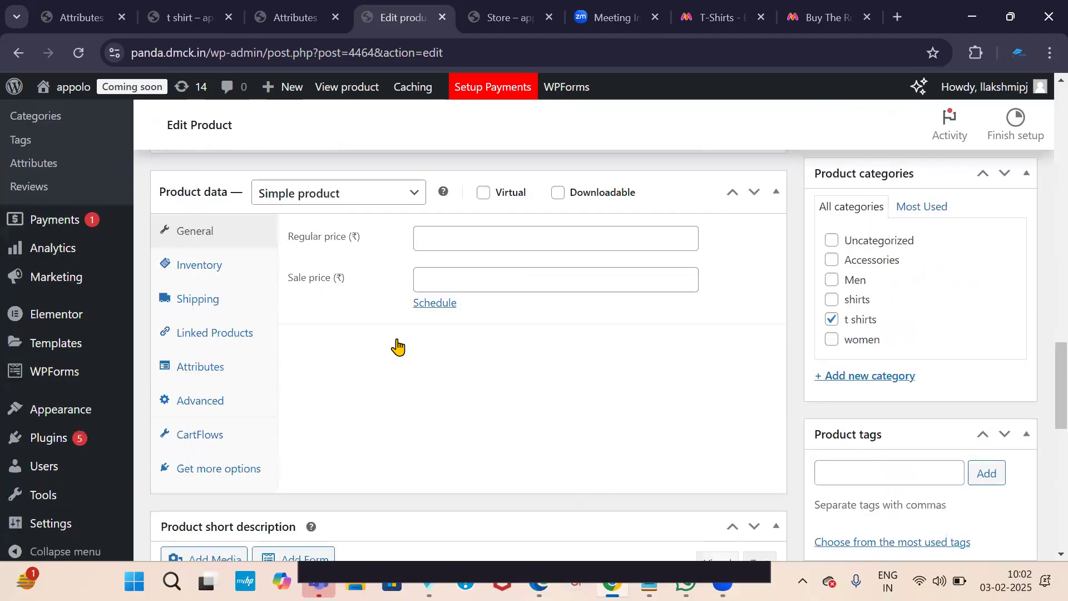
click(417, 196)
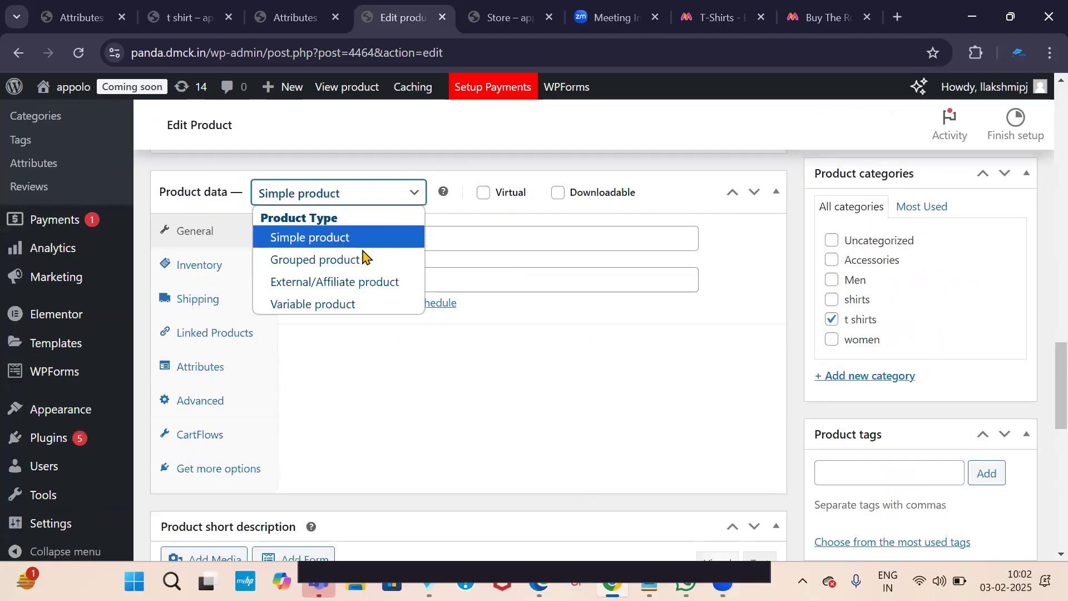
click(321, 305)
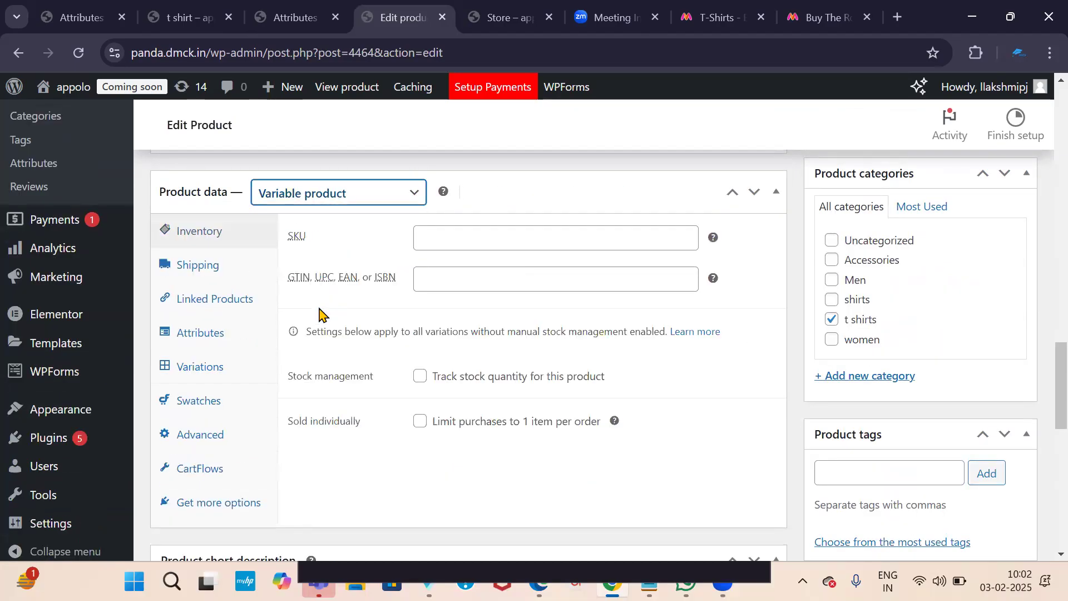
Add the existing color attribute to the variable product
click(216, 340)
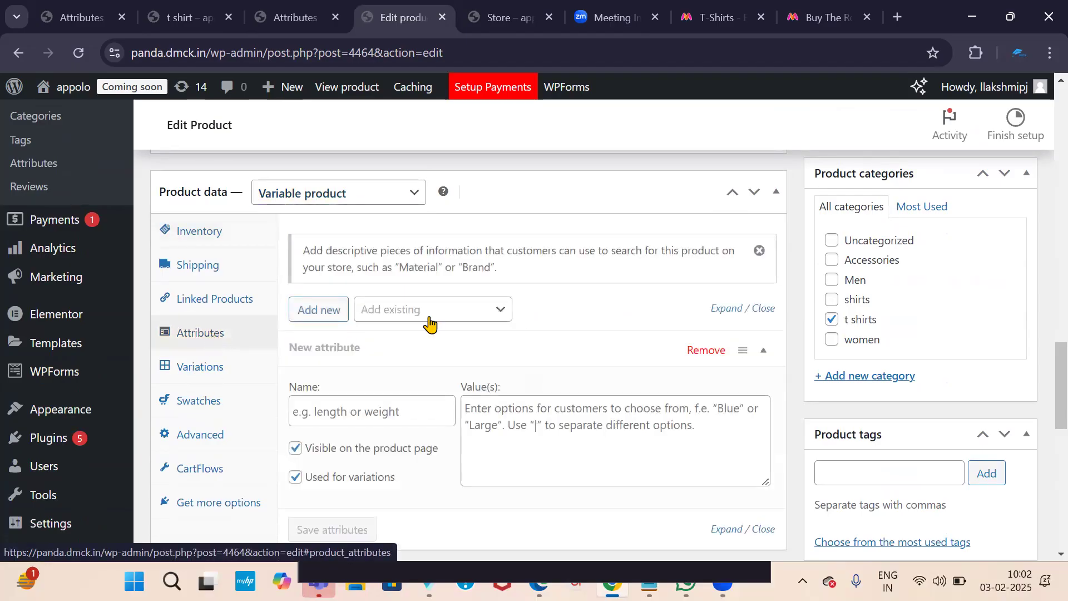
scroll(412, 312, down, 1)
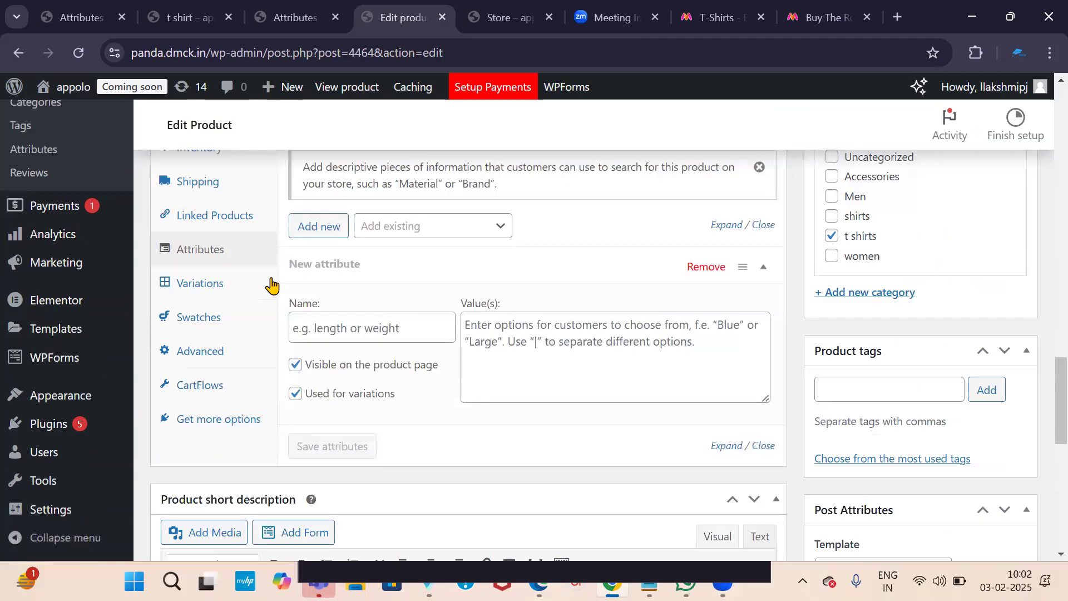
click(502, 235)
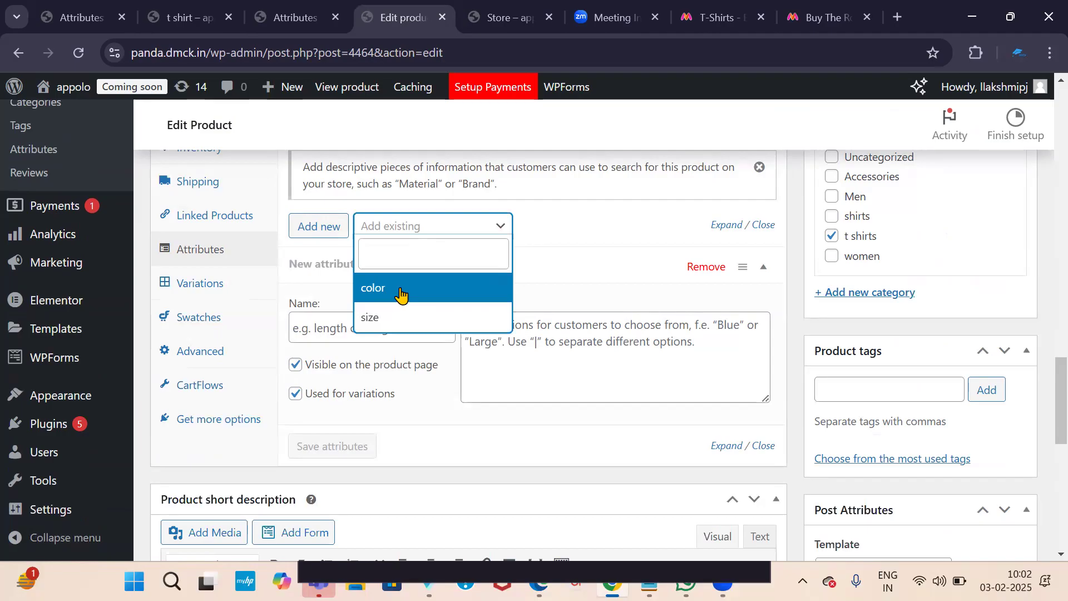
click(374, 288)
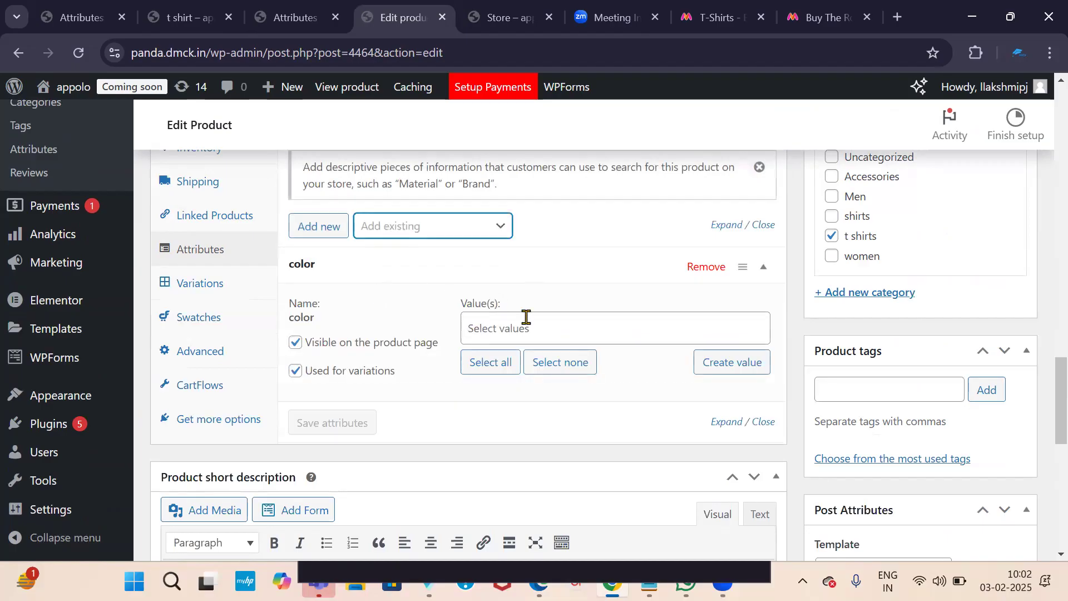
Assign the values black, red and Green to the color attribute
scroll(494, 325, down, 1)
click(489, 245)
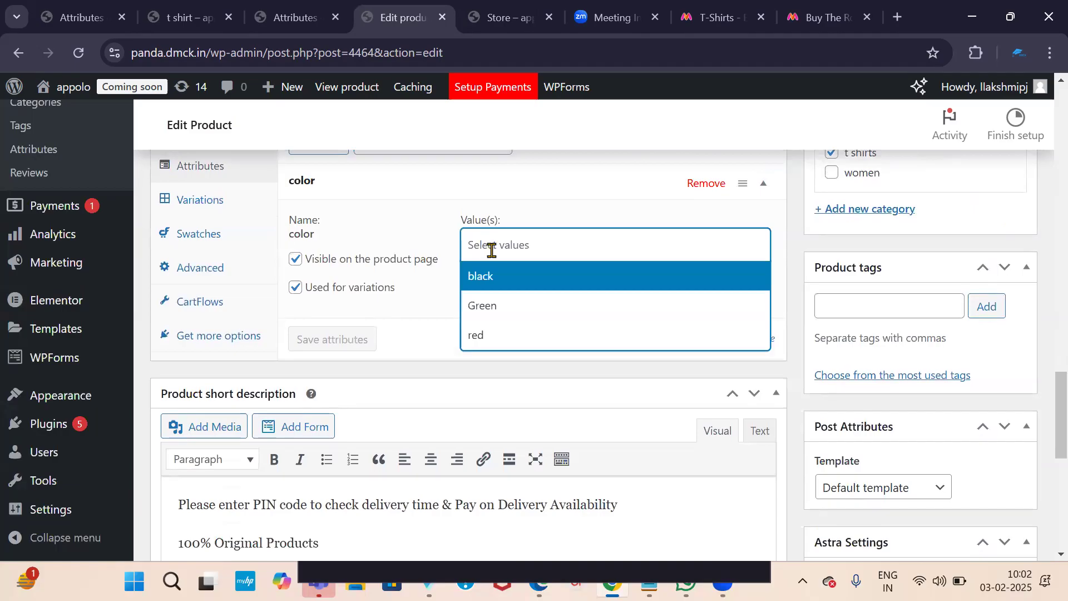
click(494, 281)
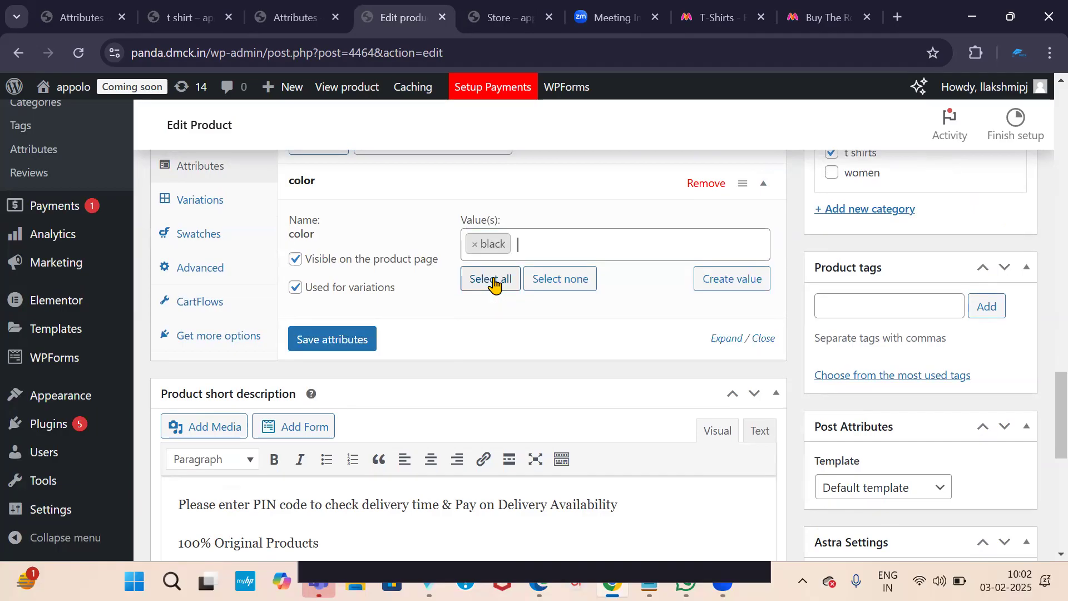
click(528, 247)
click(499, 338)
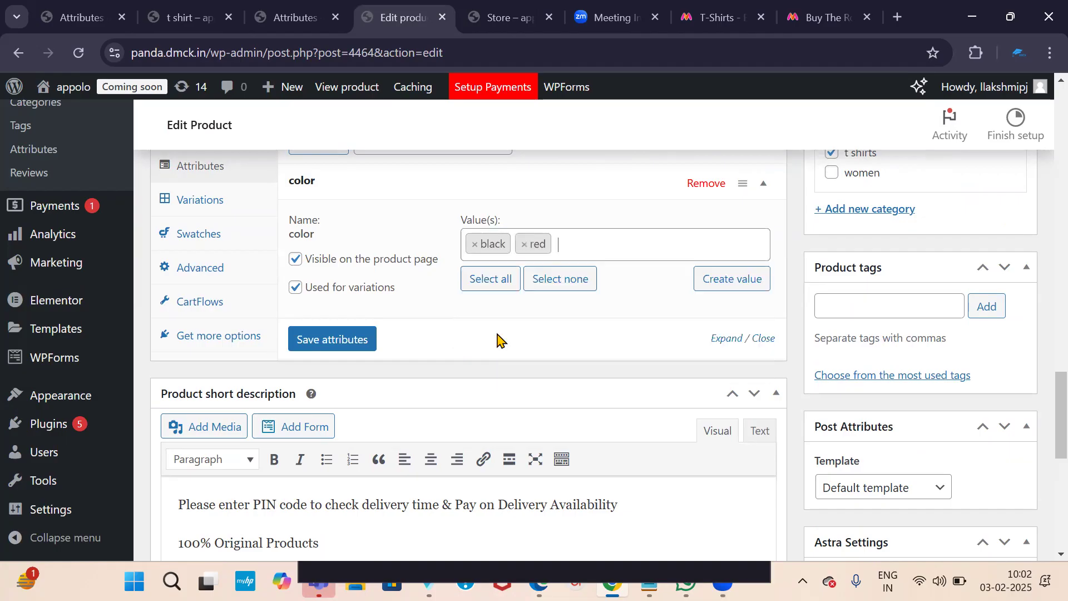
click(562, 247)
click(506, 337)
click(558, 244)
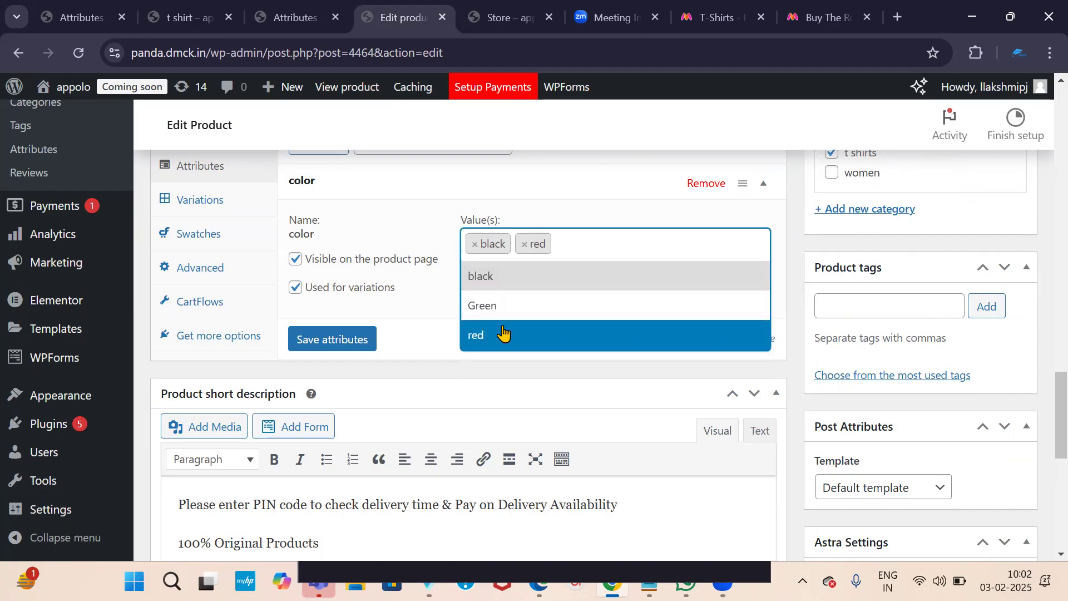
click(502, 309)
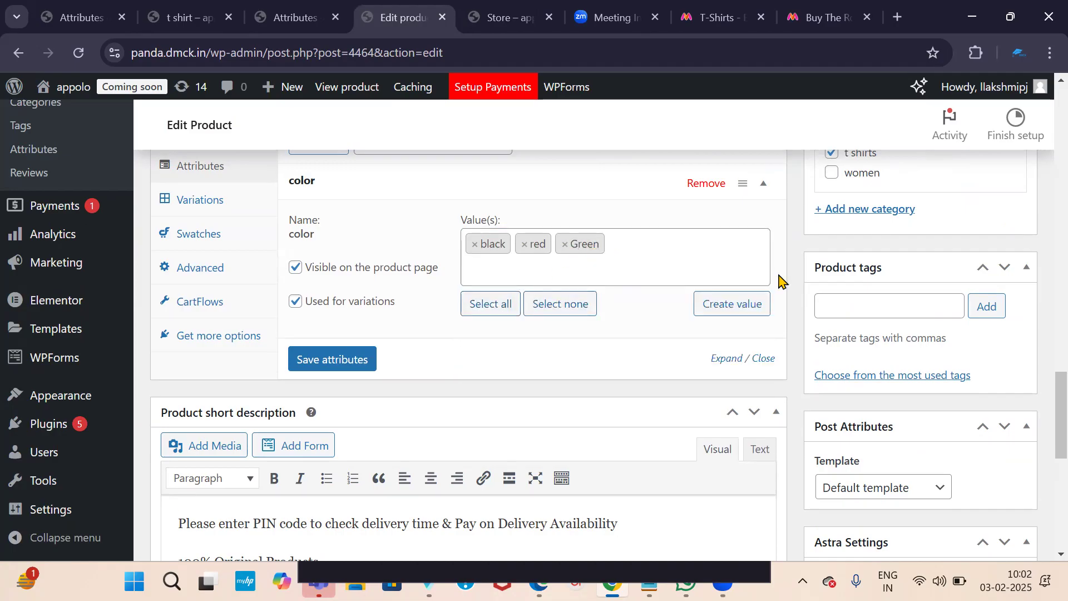
click(726, 308)
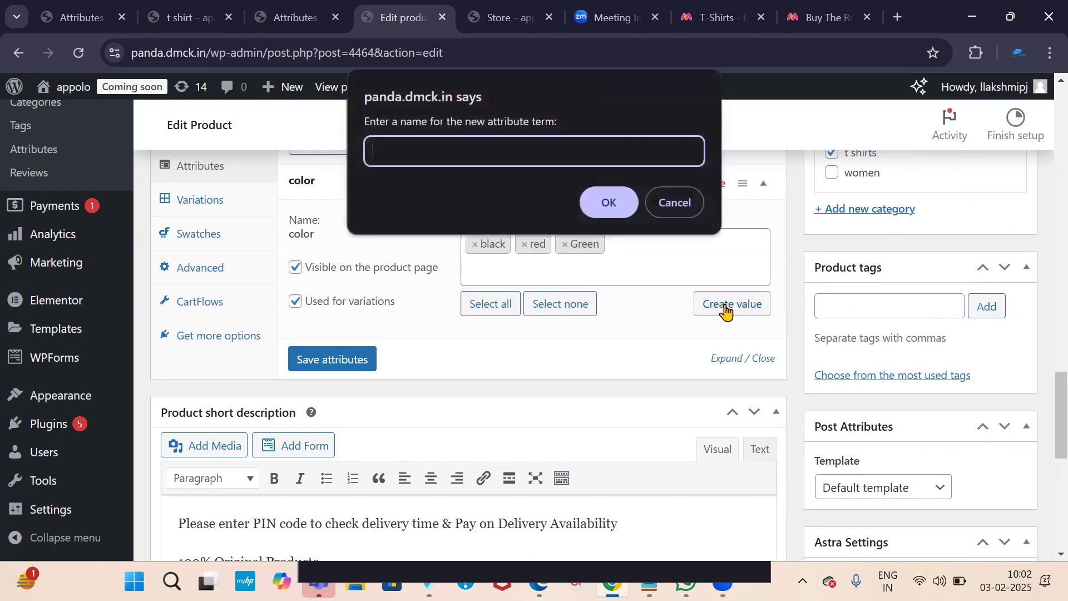
click(674, 209)
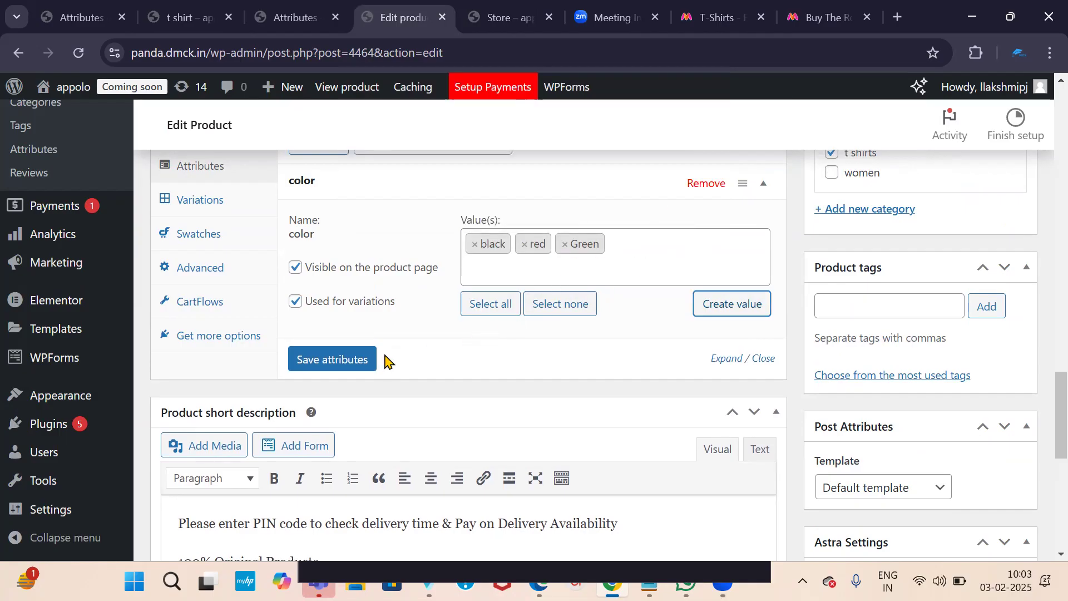
Save the color attribute with its selected values
click(322, 361)
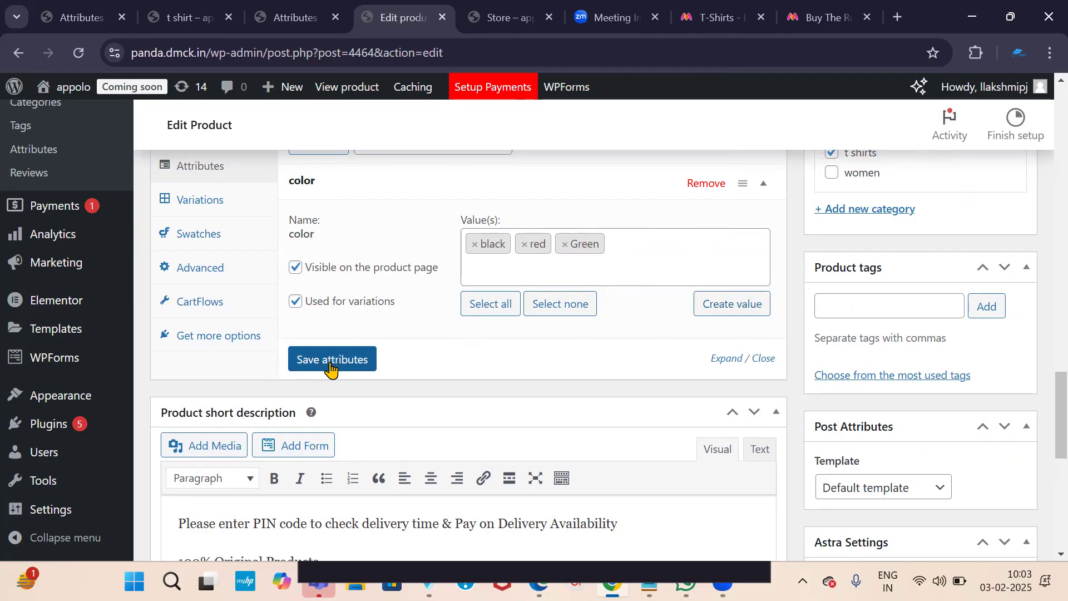
scroll(358, 332, up, 3)
click(333, 388)
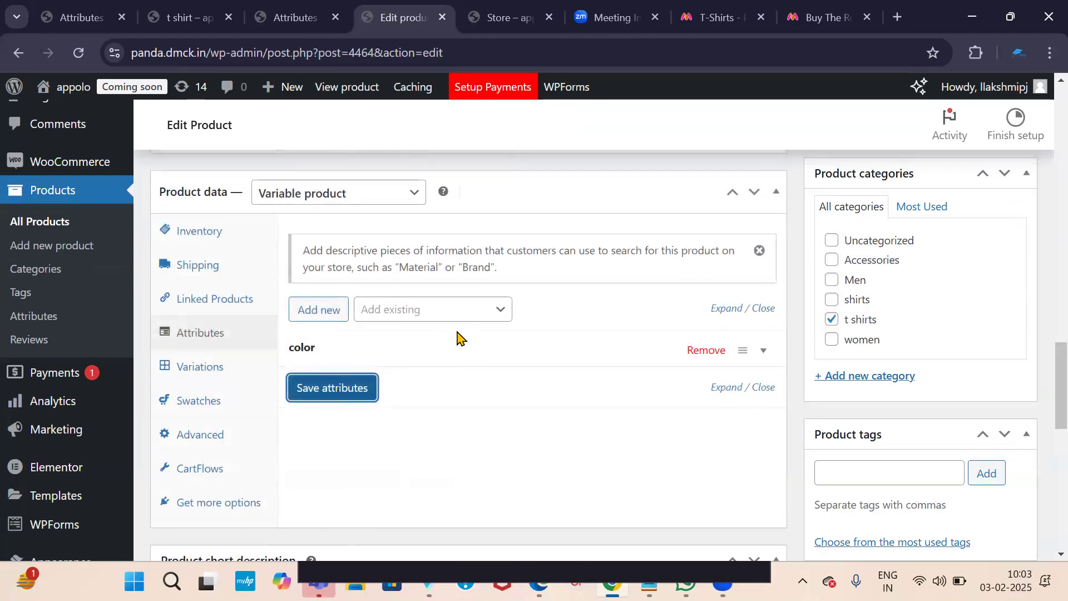
Add the existing size attribute to the product alongside color
click(501, 312)
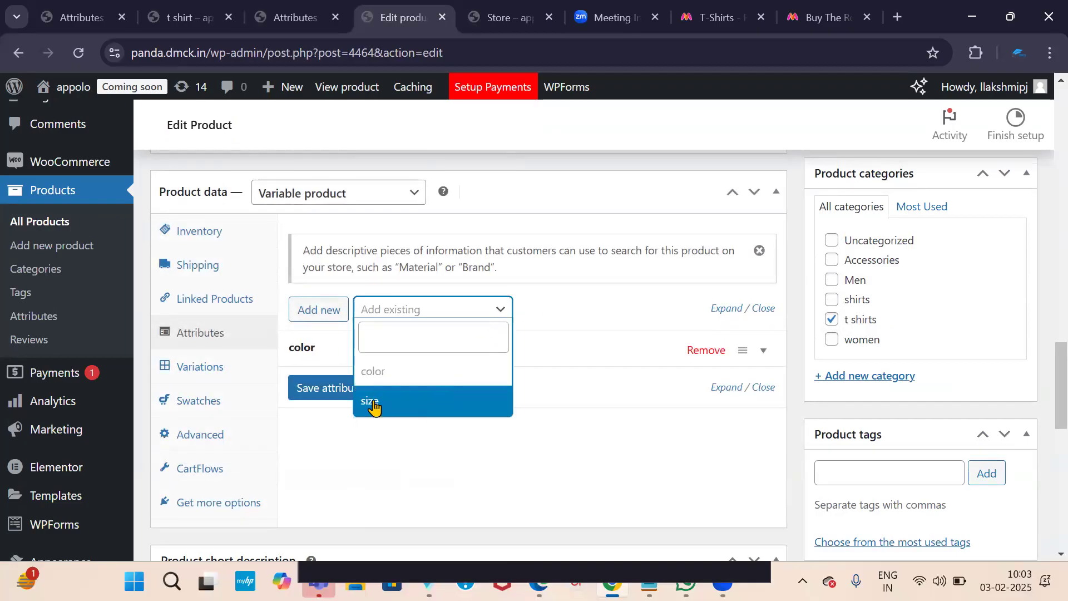
click(372, 402)
scroll(444, 358, down, 1)
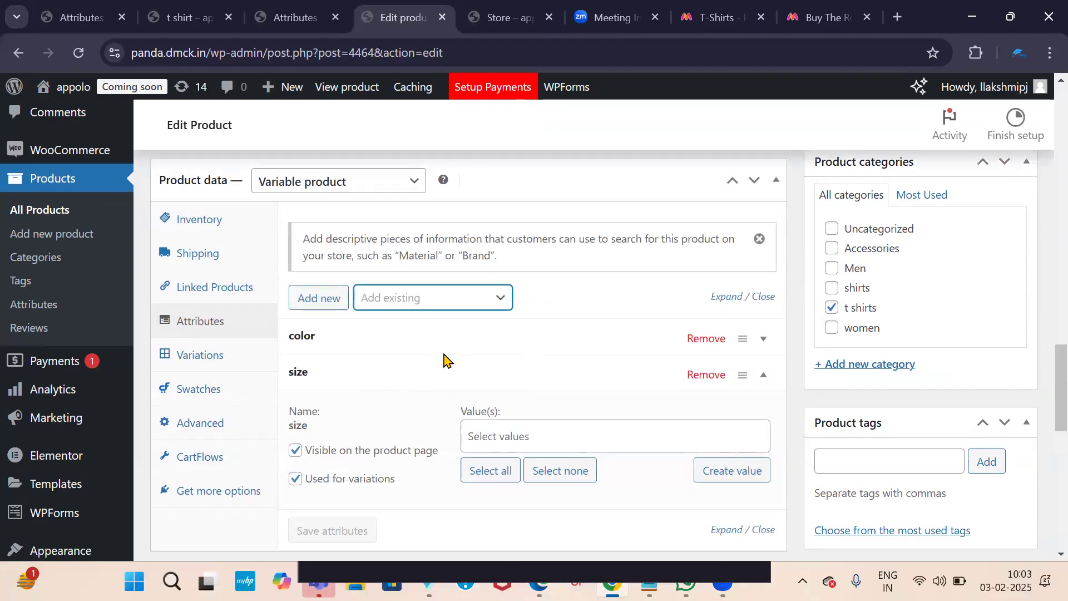
Assign the values M and S to the size attribute and save the attributes
click(489, 363)
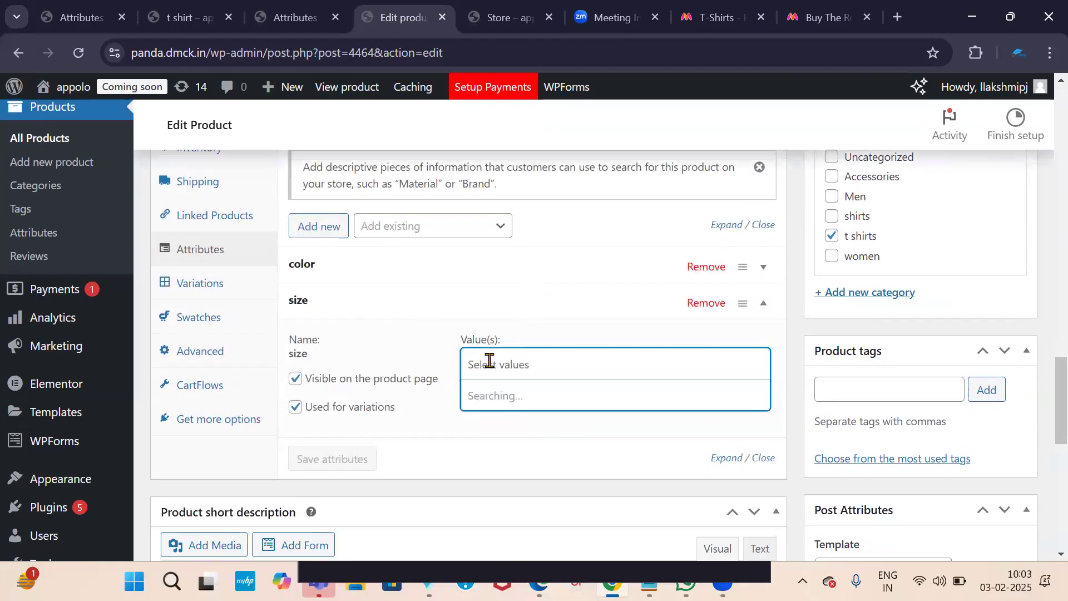
click(502, 405)
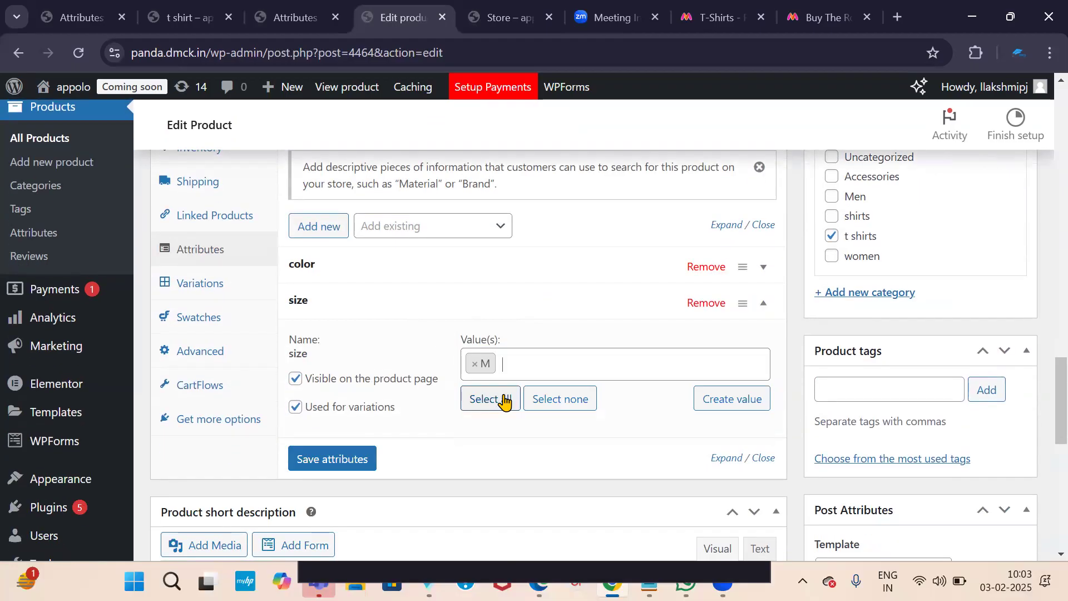
click(516, 359)
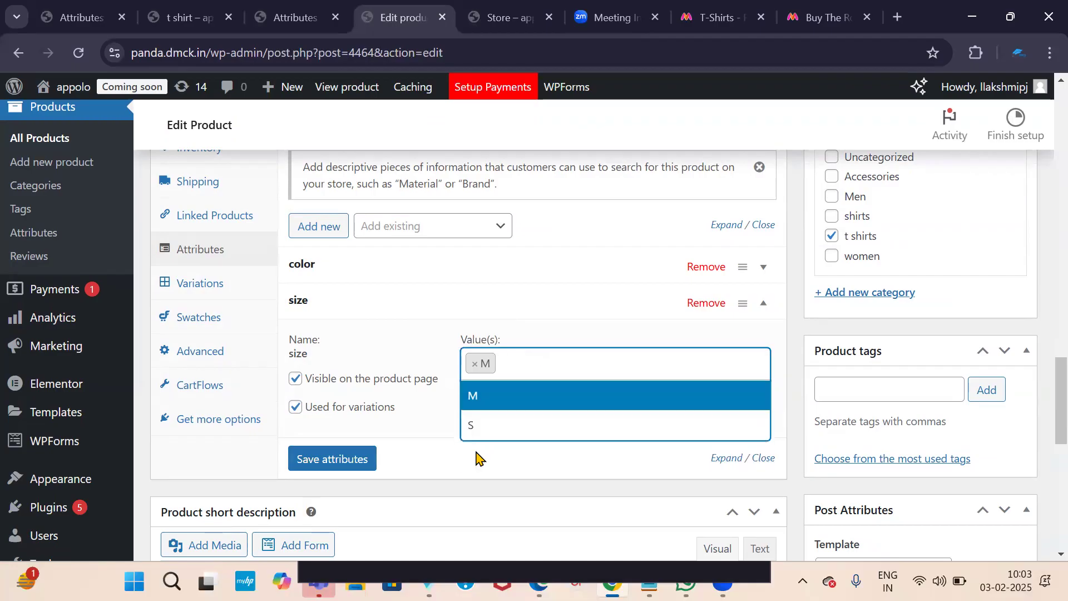
click(477, 432)
scroll(502, 417, down, 3)
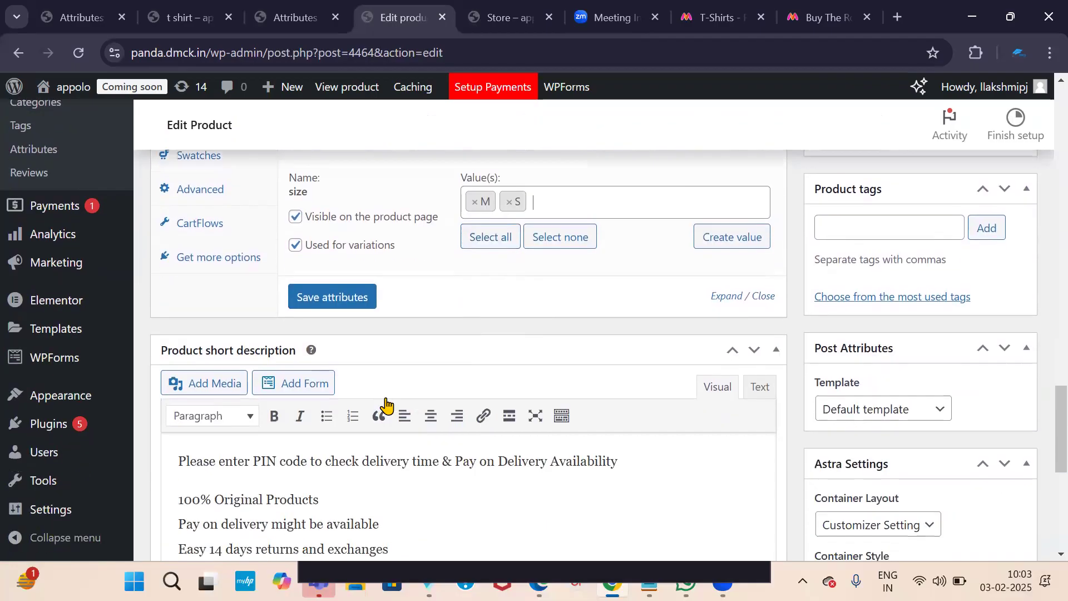
click(333, 294)
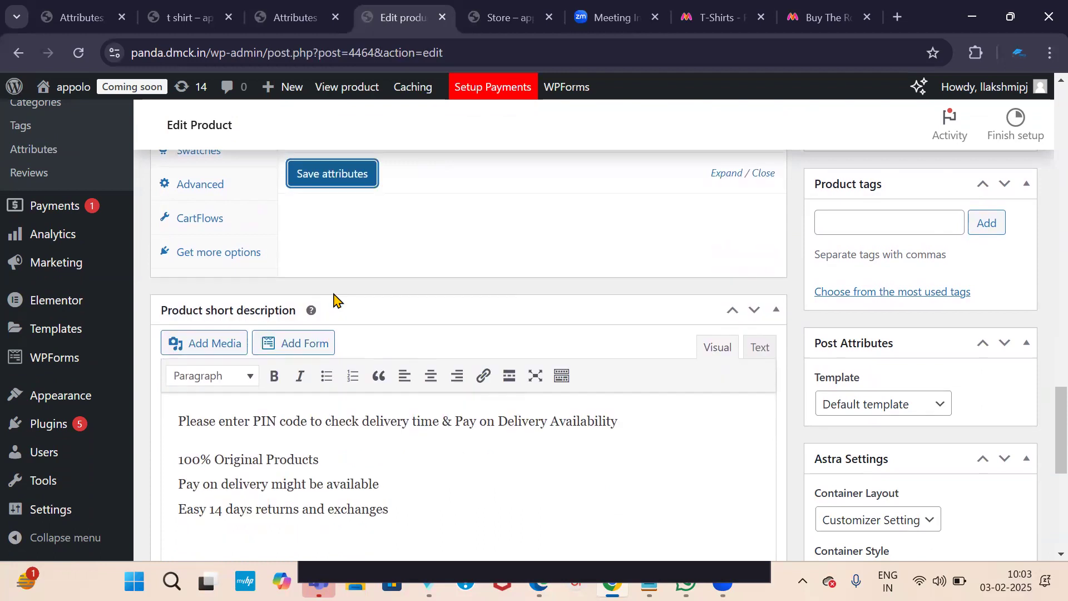
Generate product variations for every combination of the color and size attributes
scroll(337, 301, up, 5)
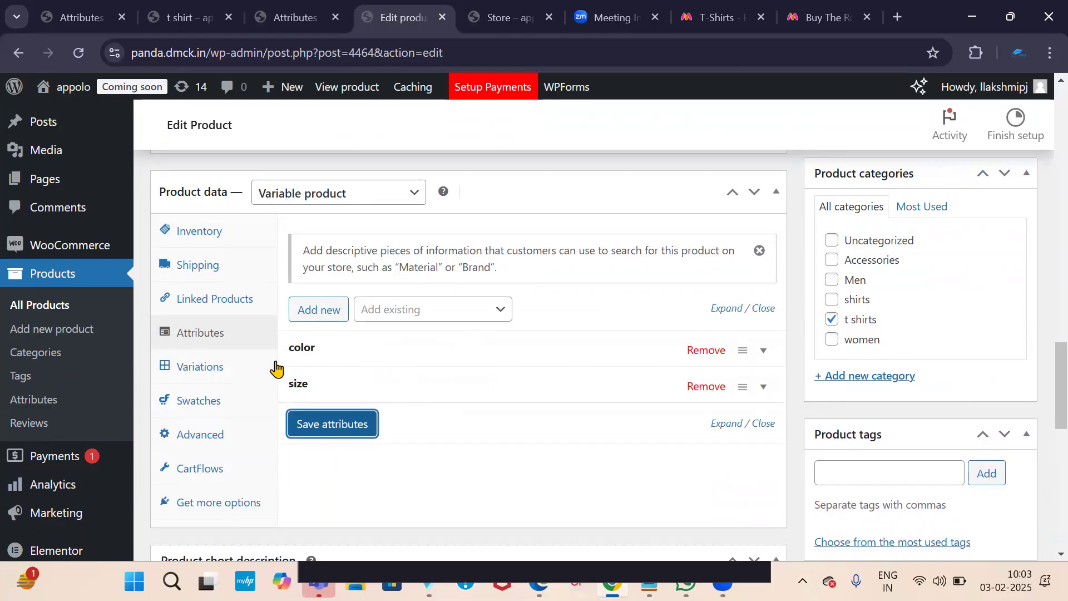
click(204, 369)
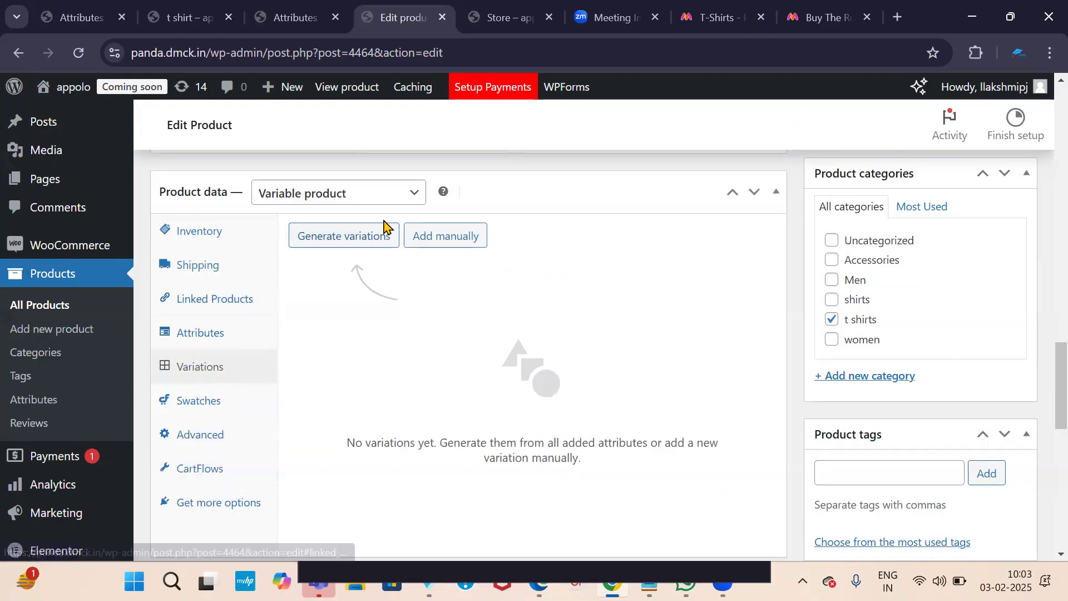
click(358, 246)
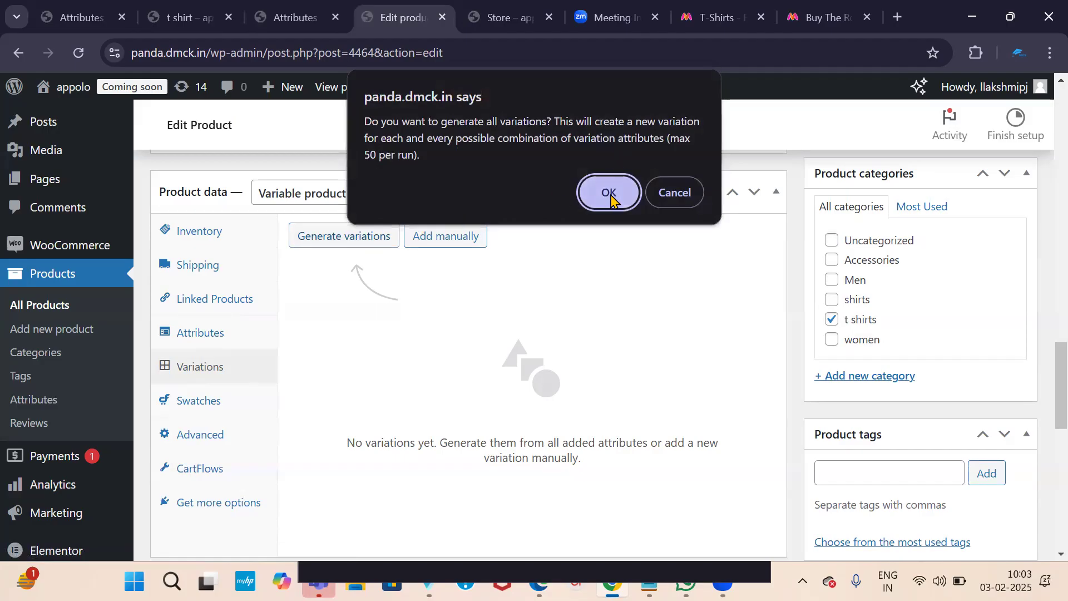
click(610, 195)
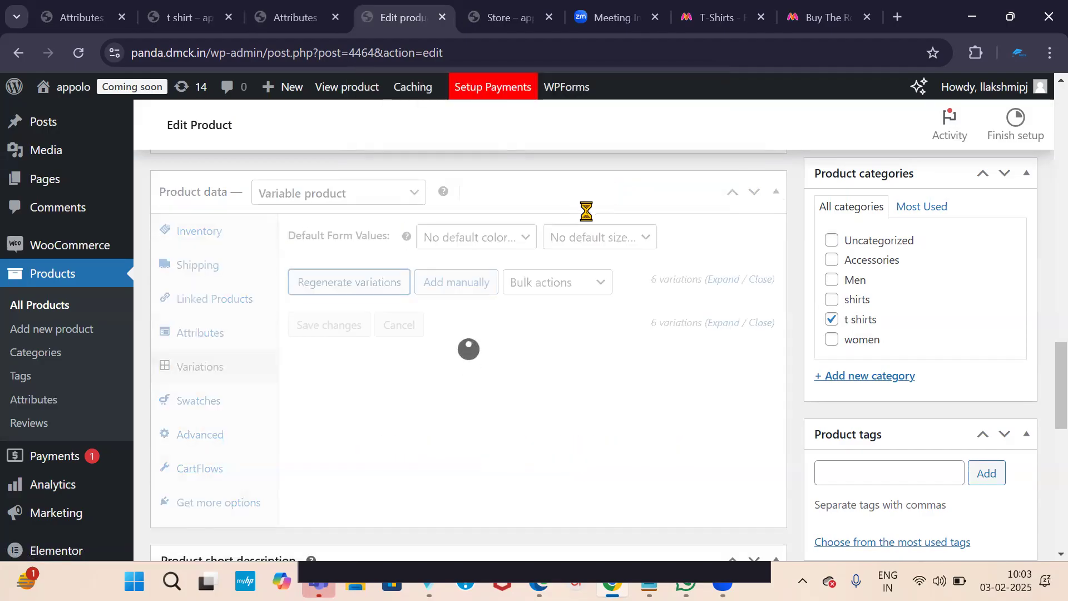
scroll(417, 329, down, 6)
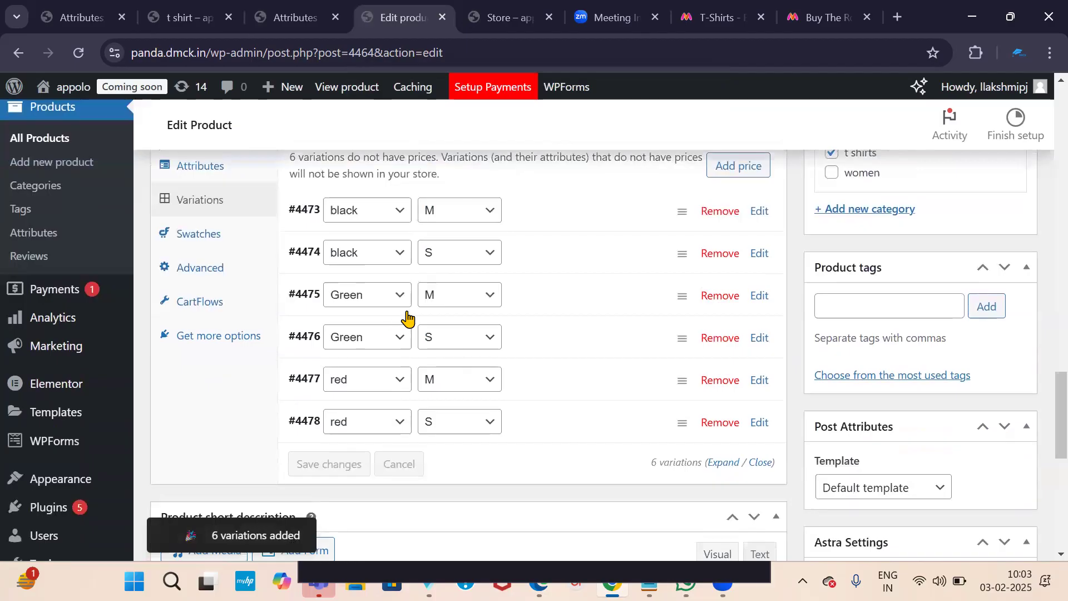
scroll(426, 330, up, 5)
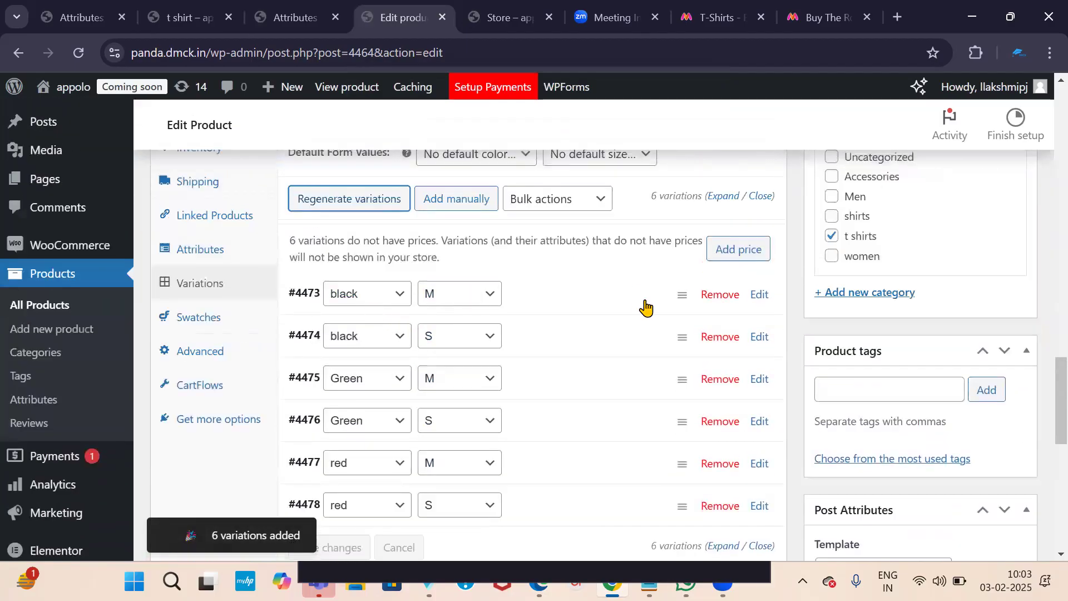
scroll(435, 356, down, 1)
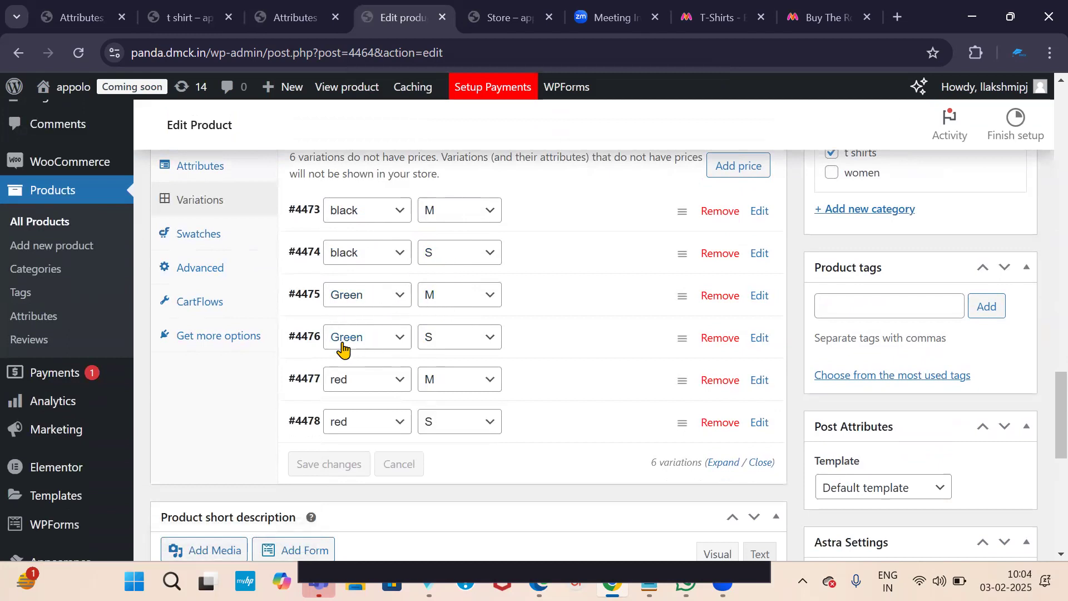
scroll(446, 339, down, 2)
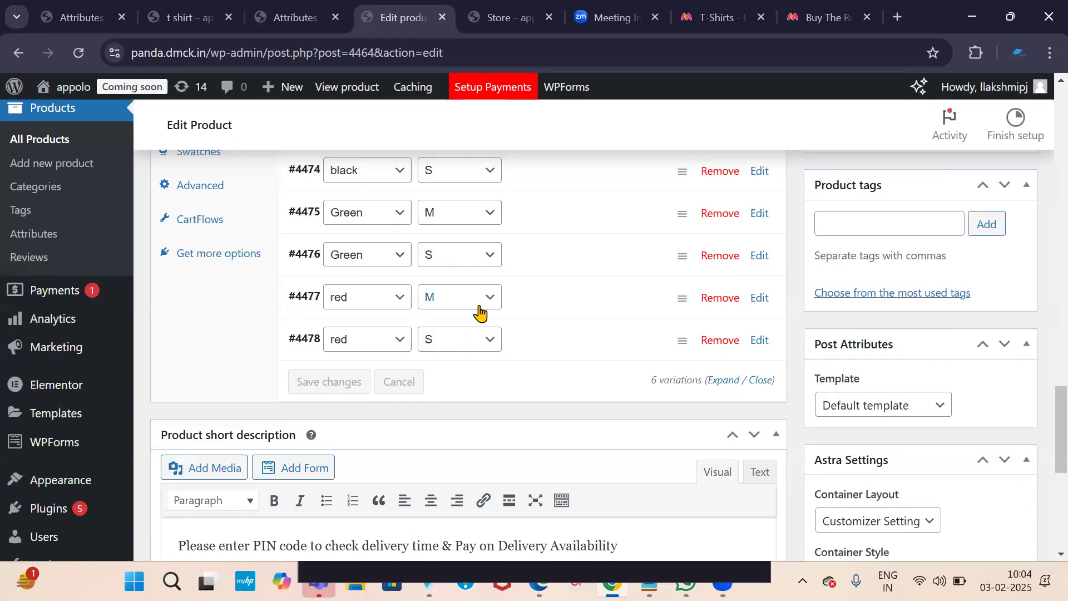
scroll(480, 309, up, 1)
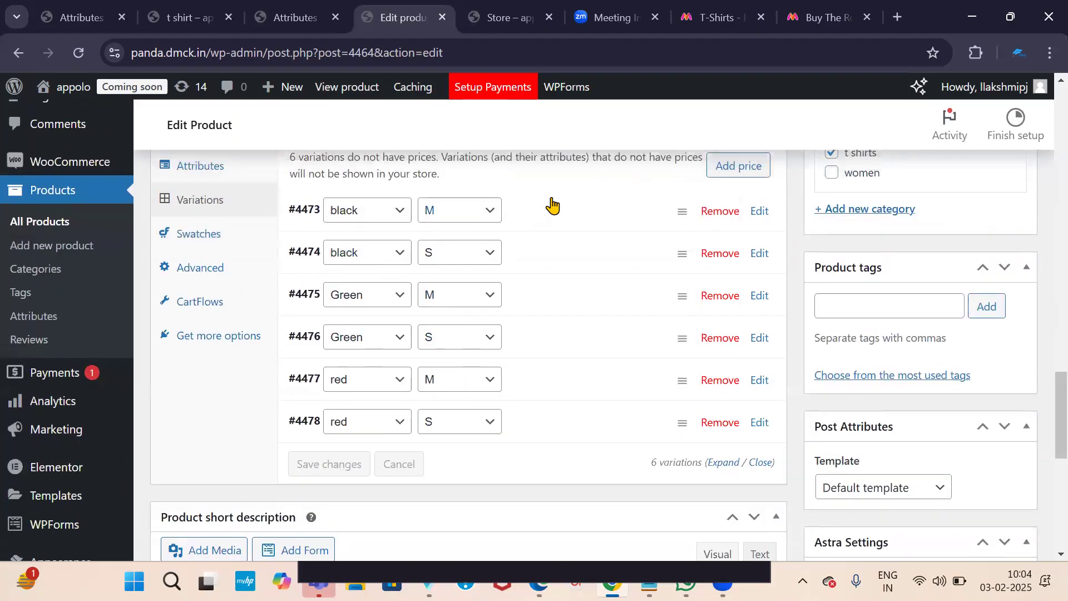
click(760, 212)
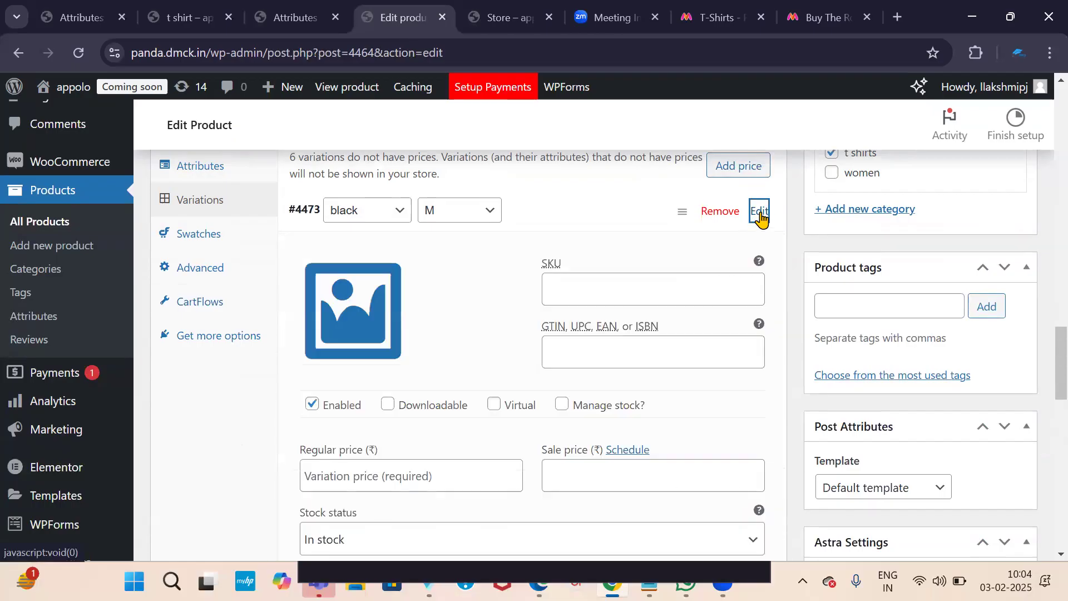
scroll(520, 295, down, 2)
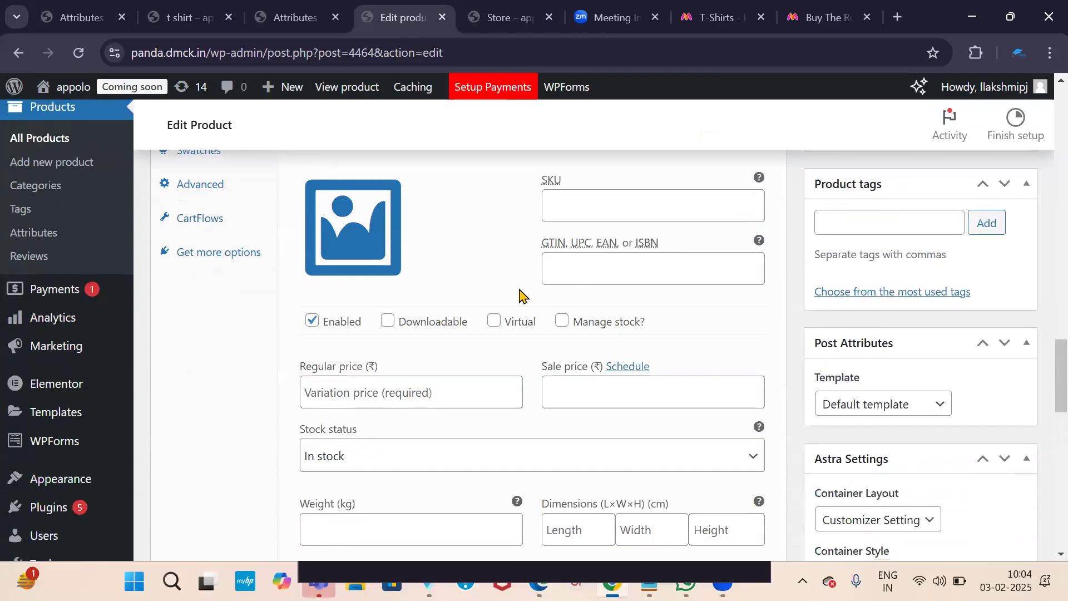
click(357, 245)
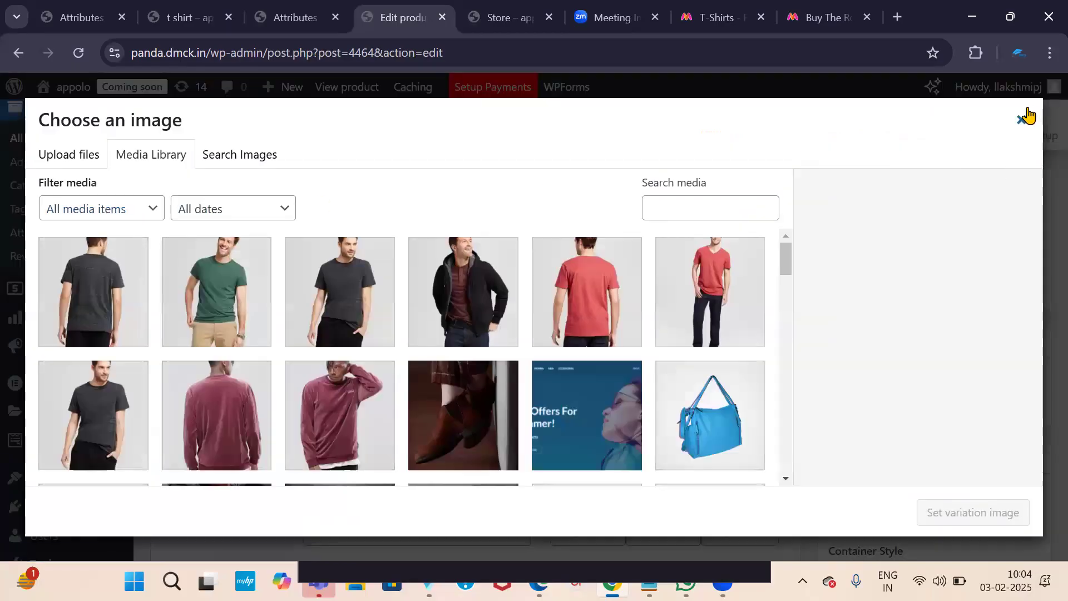
click(1023, 122)
scroll(532, 291, up, 5)
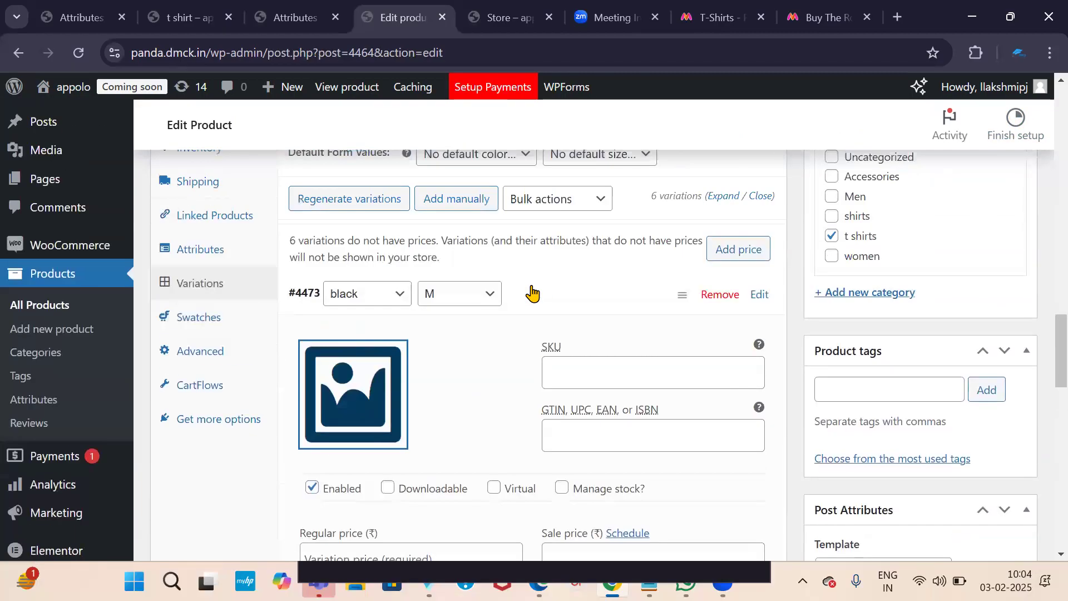
scroll(396, 334, down, 6)
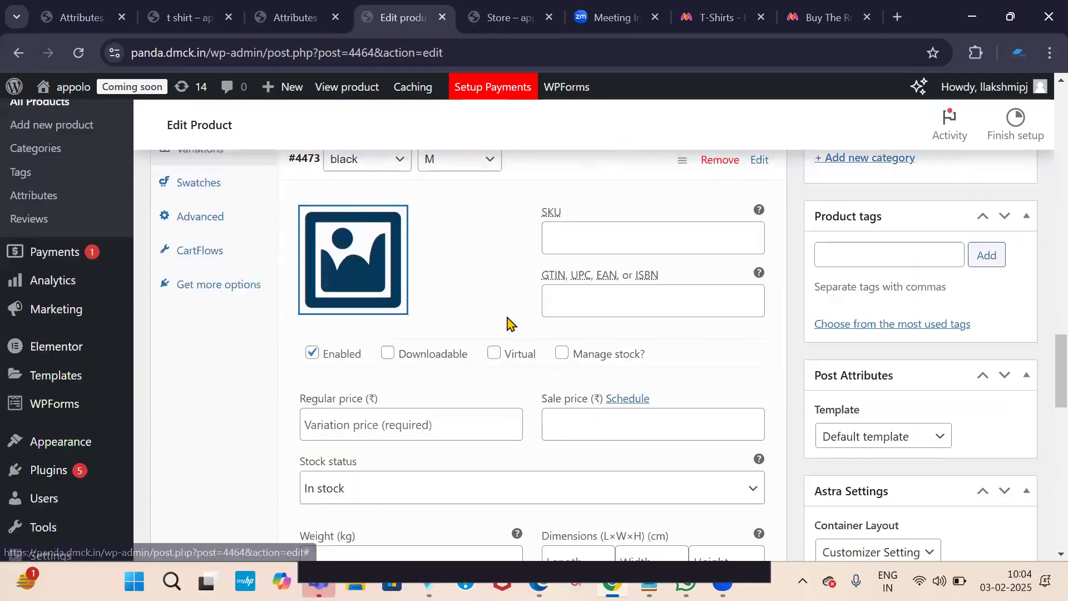
scroll(309, 337, up, 4)
scroll(310, 337, up, 2)
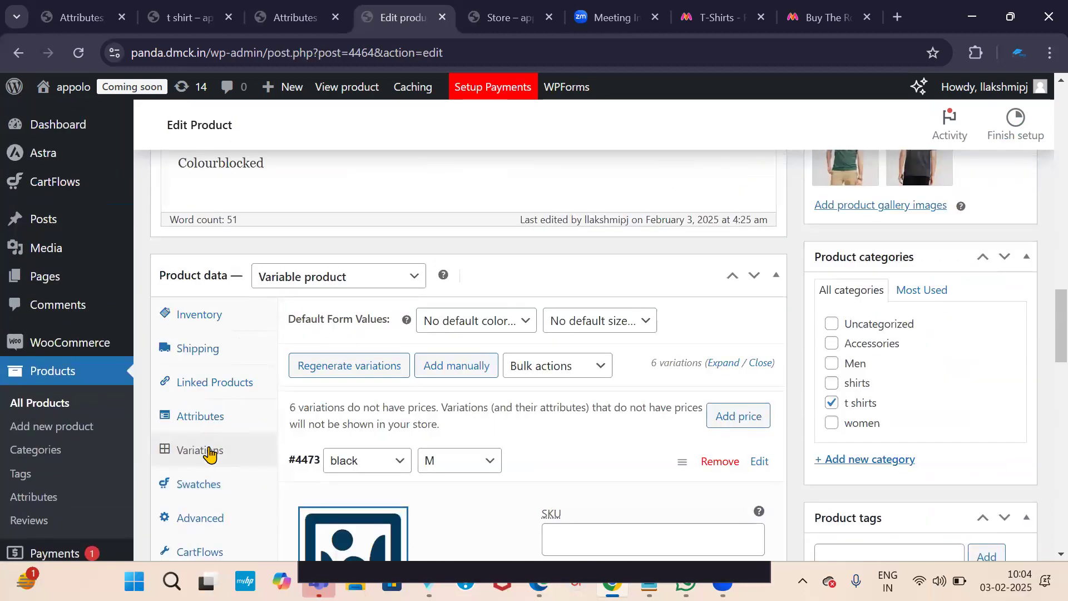
scroll(515, 373, down, 5)
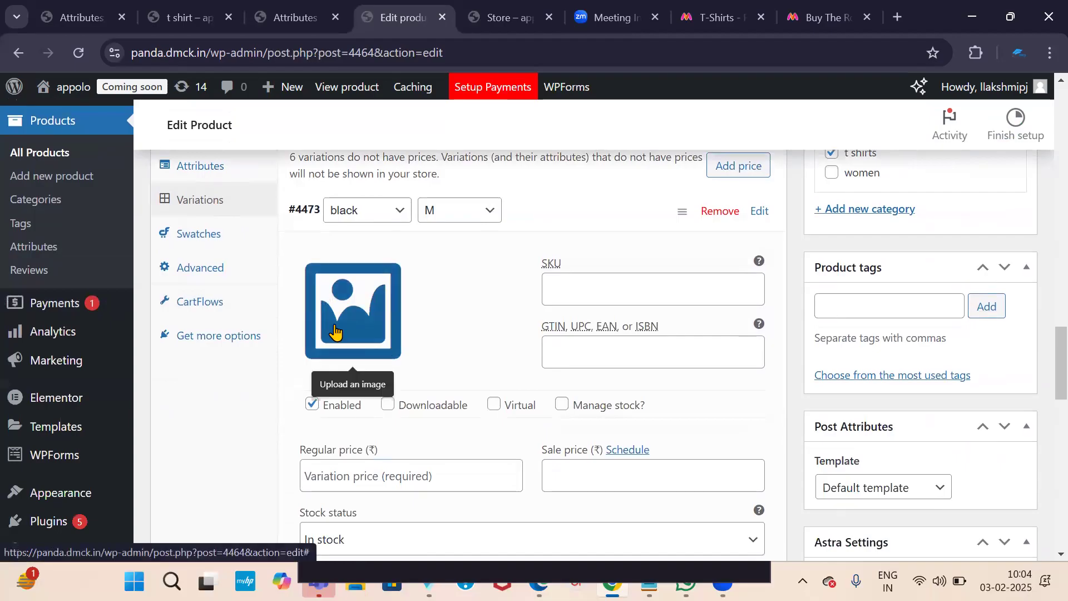
click(16, 62)
scroll(291, 195, down, 2)
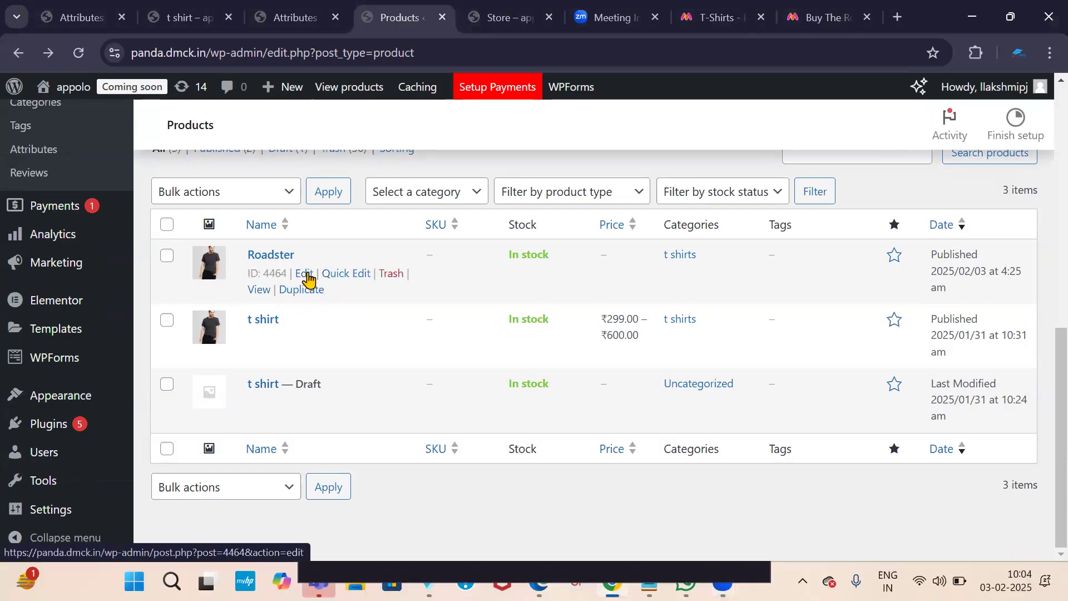
click(342, 274)
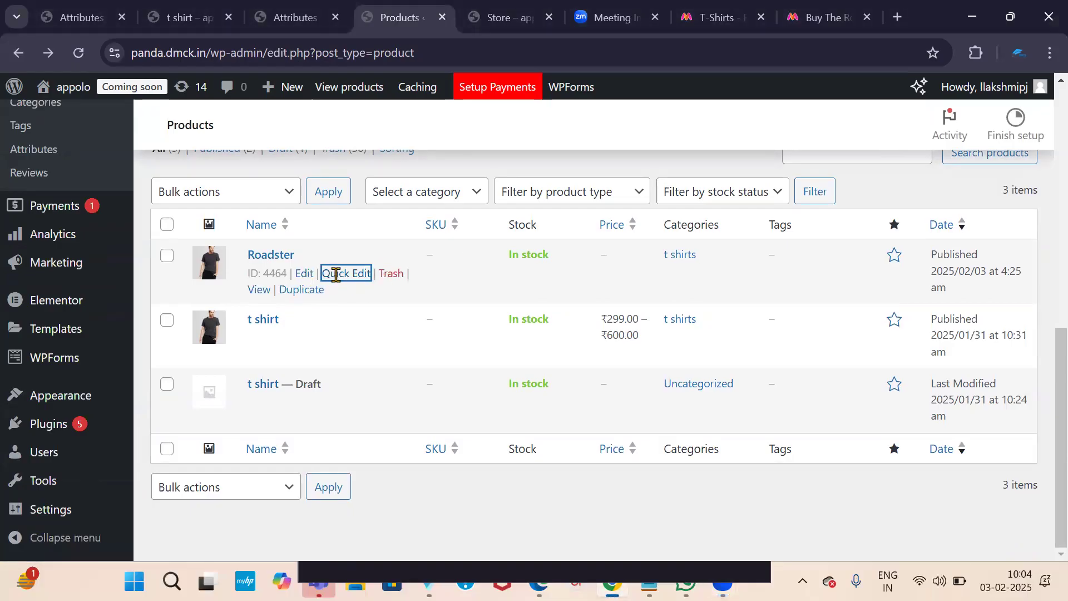
scroll(419, 273, down, 5)
scroll(420, 277, up, 6)
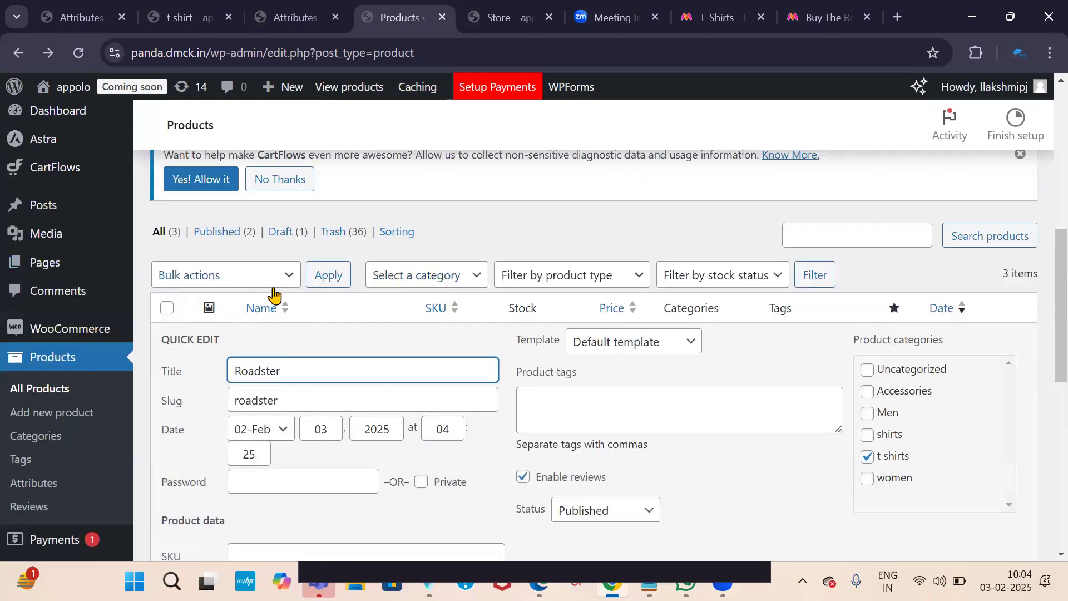
scroll(226, 319, down, 1)
scroll(225, 319, down, 6)
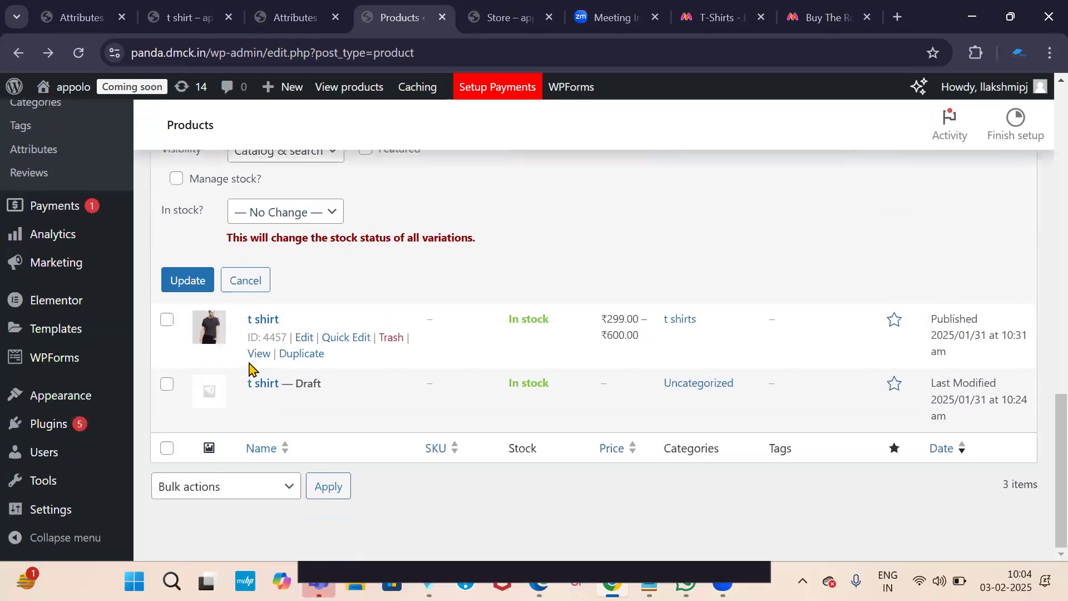
scroll(39, 234, up, 4)
click(18, 55)
scroll(440, 340, down, 4)
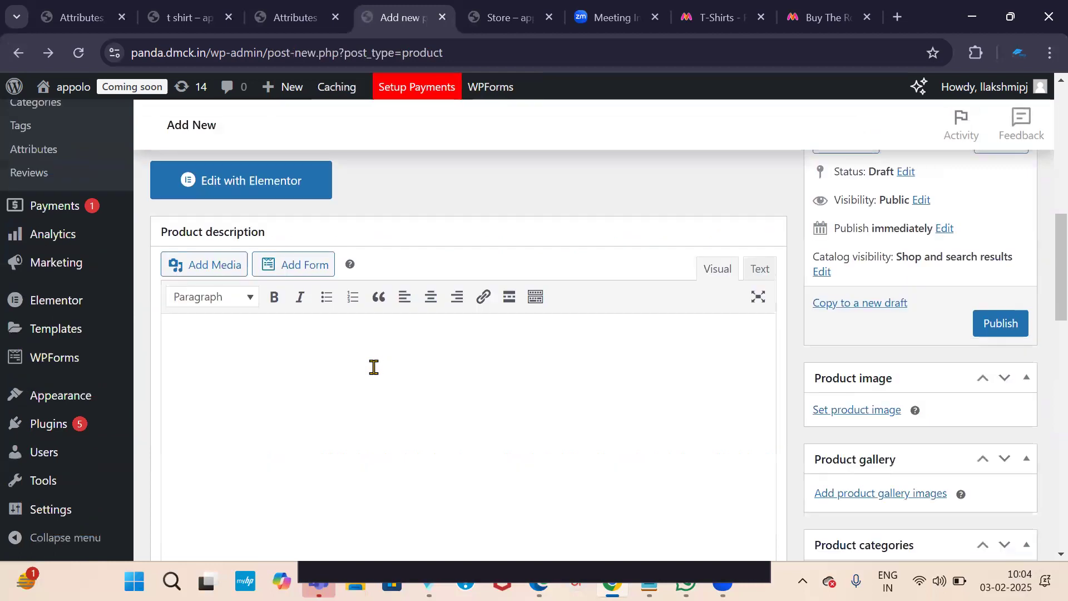
scroll(374, 367, down, 4)
scroll(13, 295, up, 5)
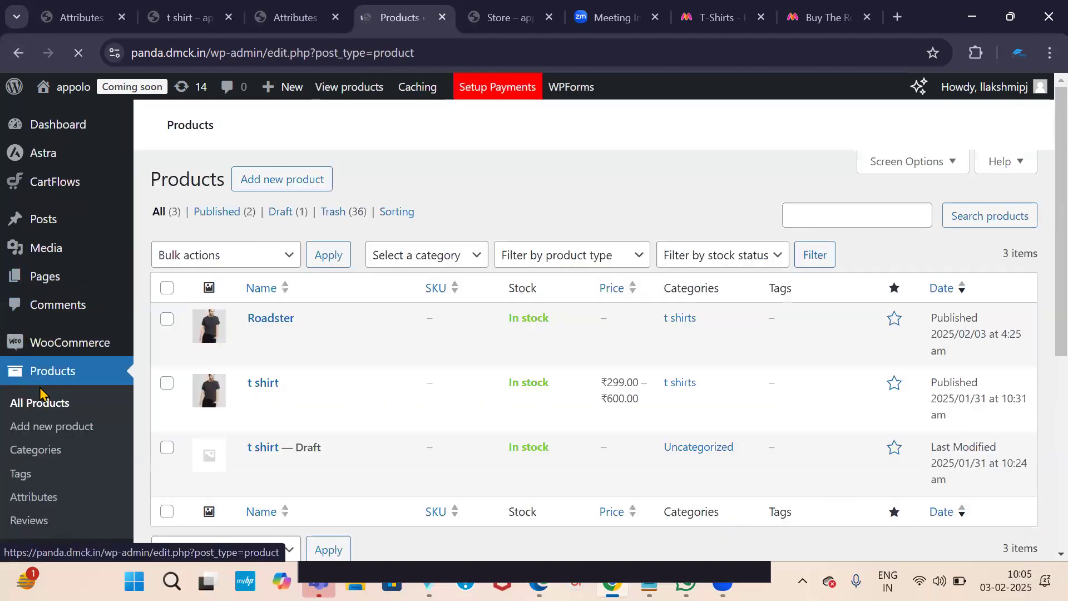
Open the Roadster product for editing and display its list of variations
scroll(334, 368, down, 6)
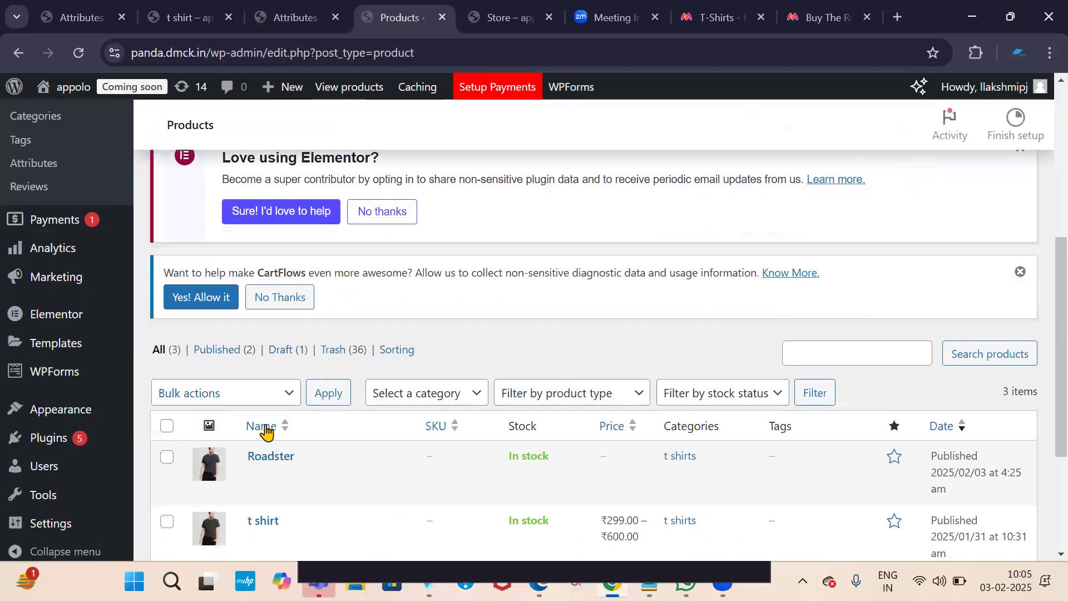
scroll(312, 351, down, 1)
click(304, 392)
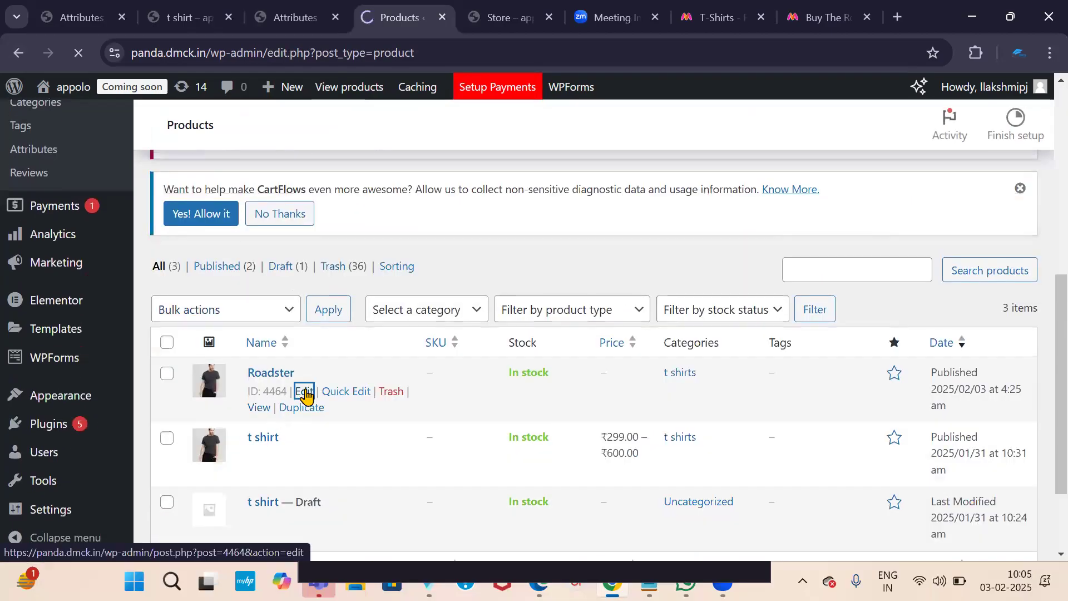
scroll(352, 375, down, 6)
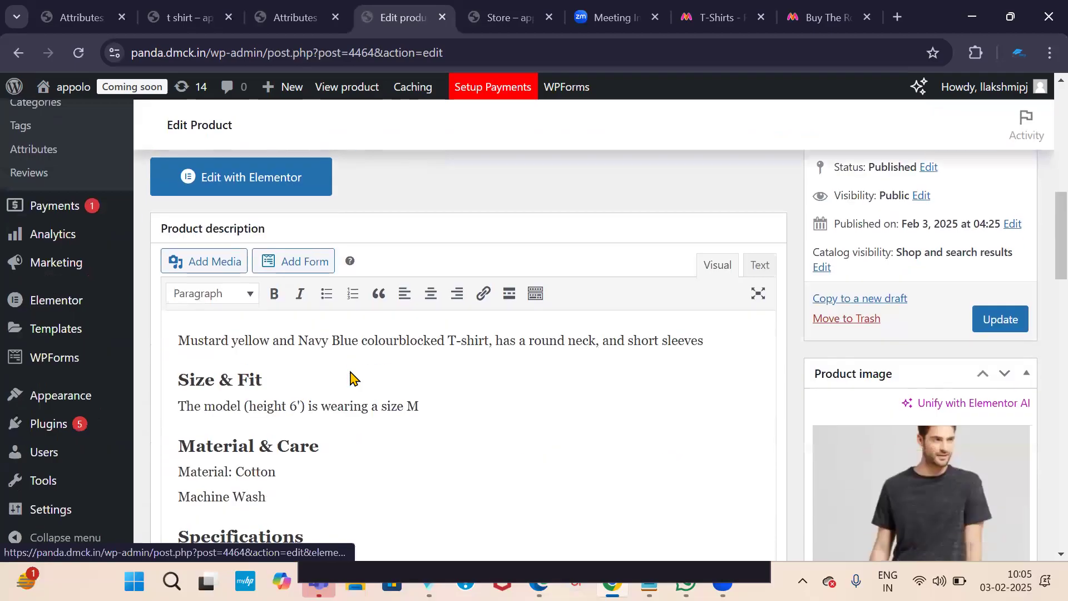
scroll(415, 363, down, 10)
scroll(412, 334, up, 3)
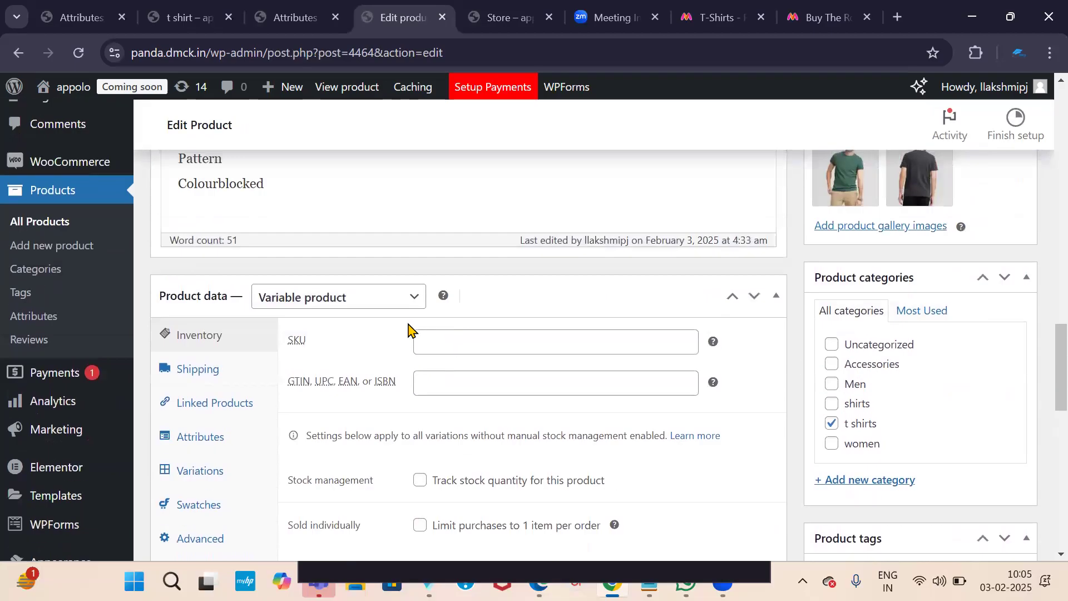
scroll(333, 382, down, 5)
scroll(265, 388, up, 3)
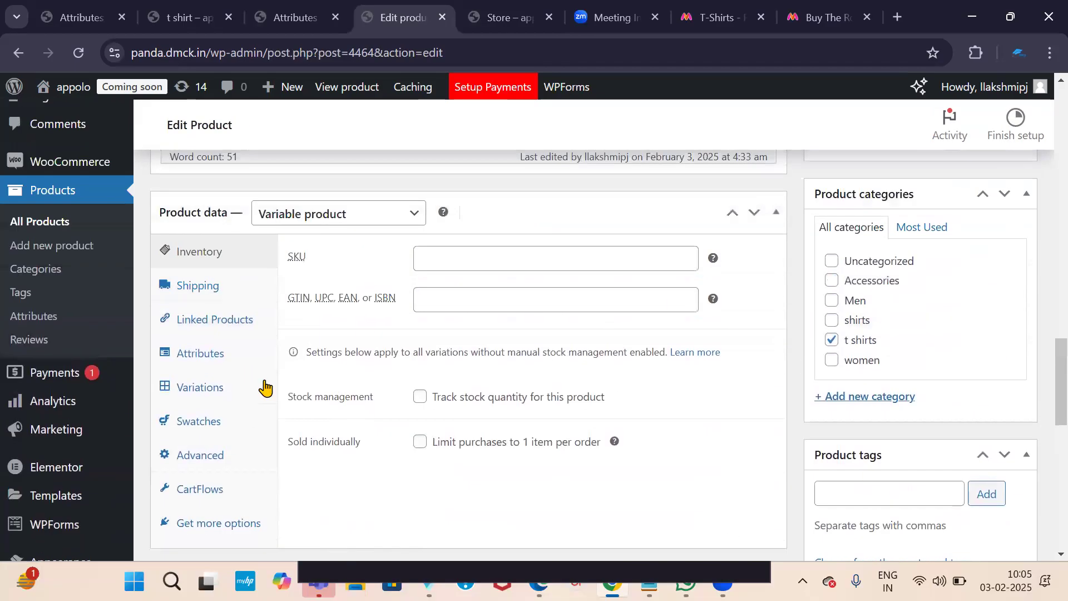
click(214, 397)
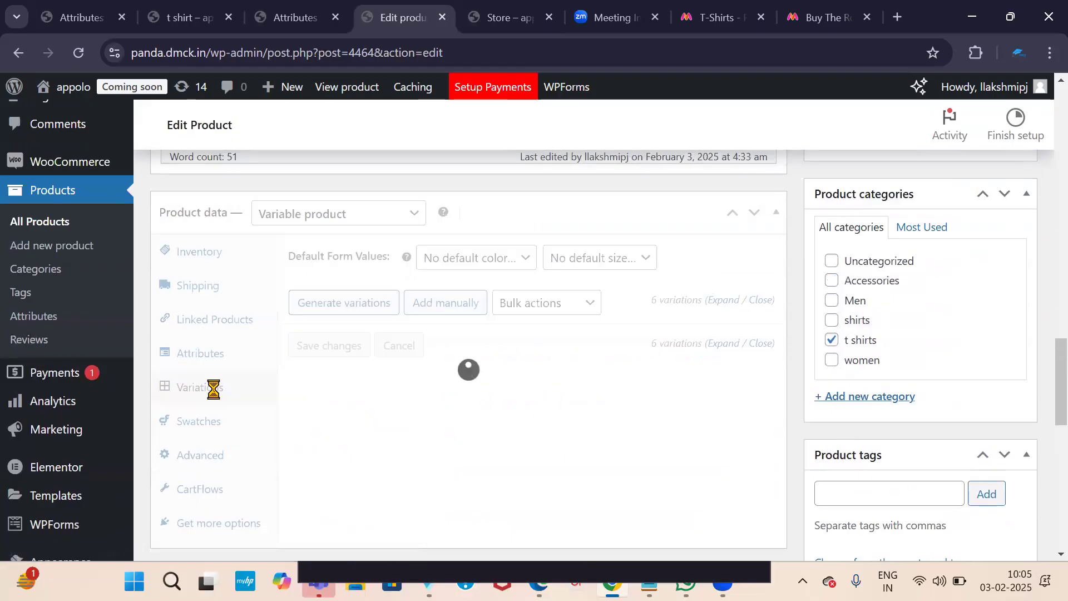
scroll(403, 407, down, 1)
scroll(398, 405, down, 3)
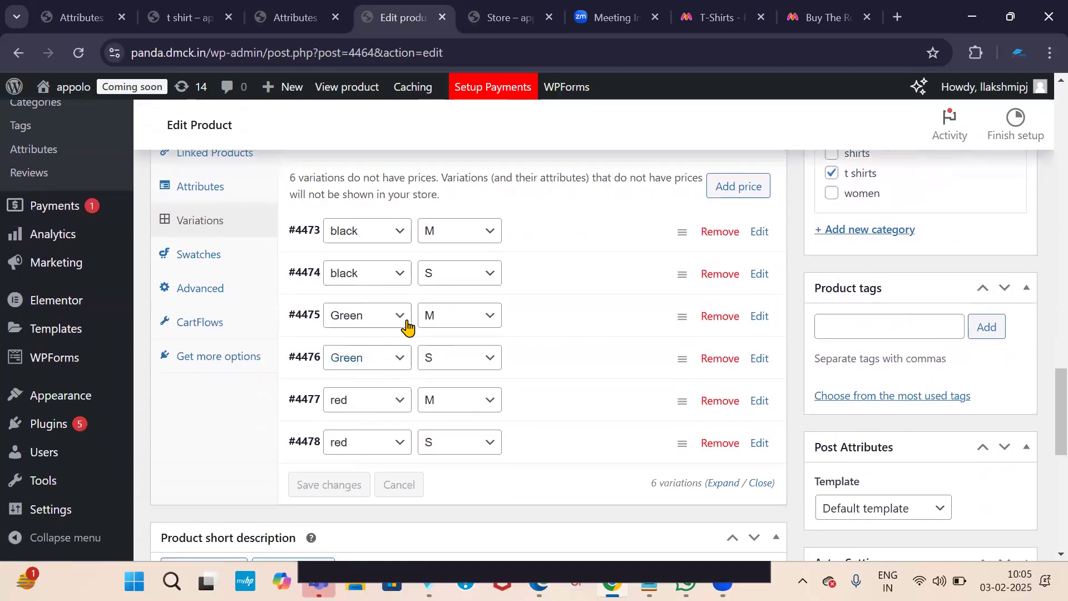
Set the front-view dark grey crew T-shirt photo from the media library as the image of the black, size M variation
click(759, 239)
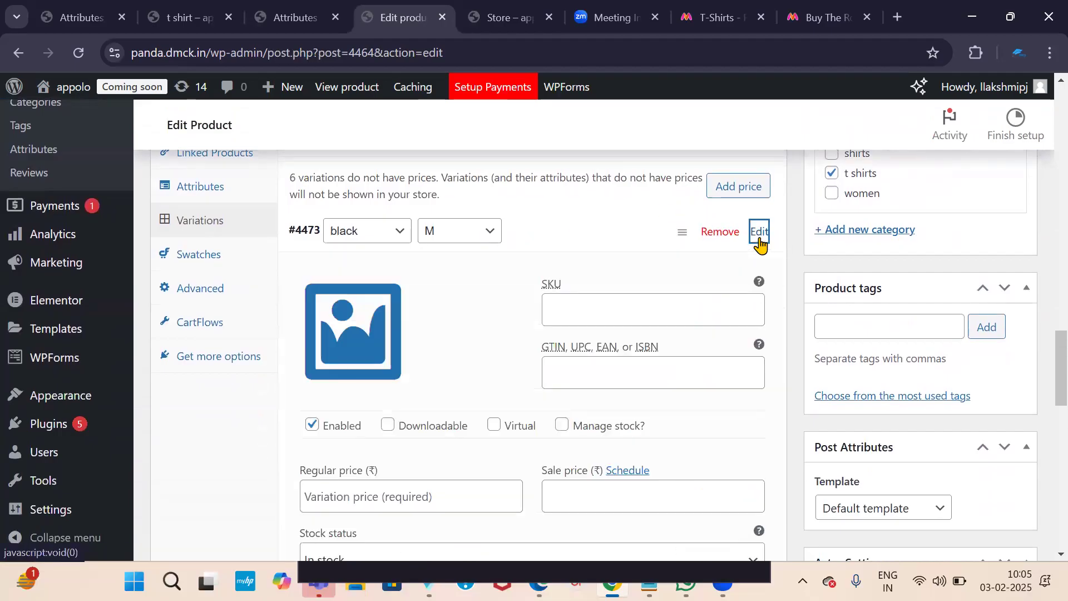
scroll(346, 353, down, 2)
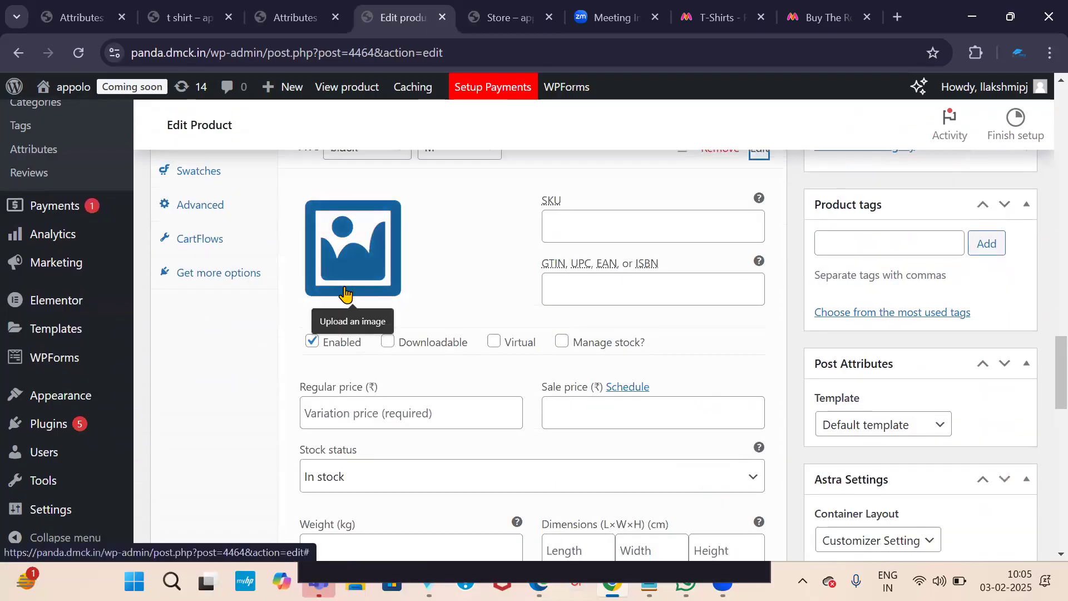
click(356, 257)
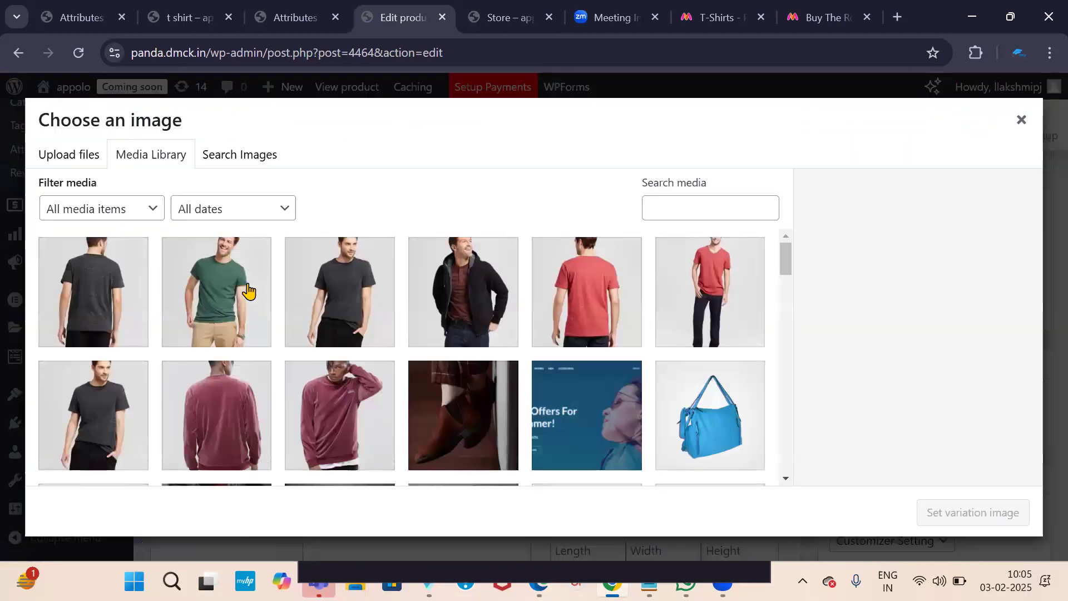
click(343, 297)
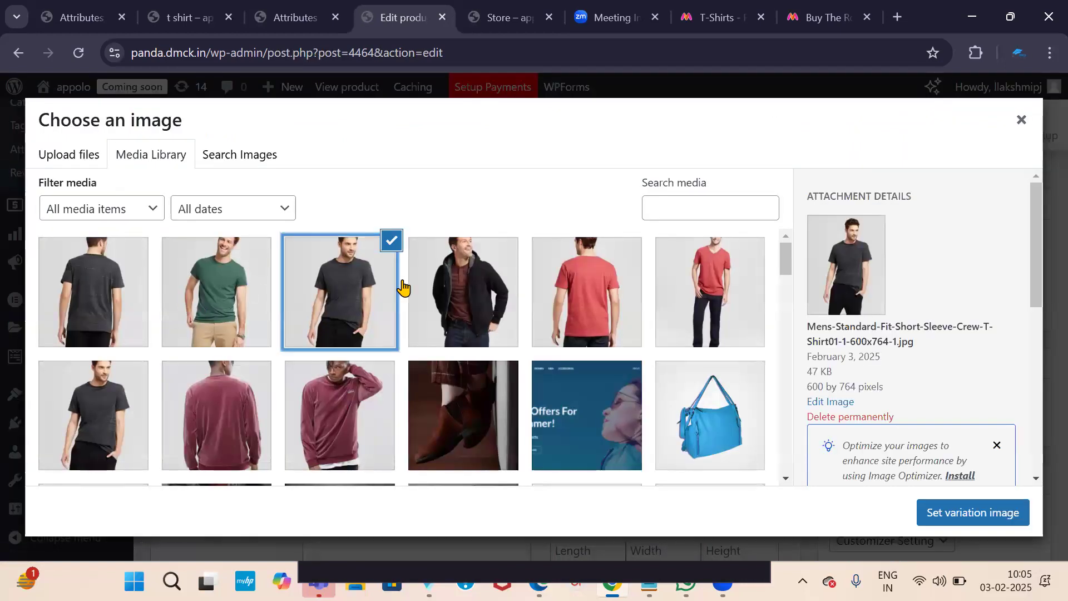
scroll(1002, 482, down, 3)
click(1005, 520)
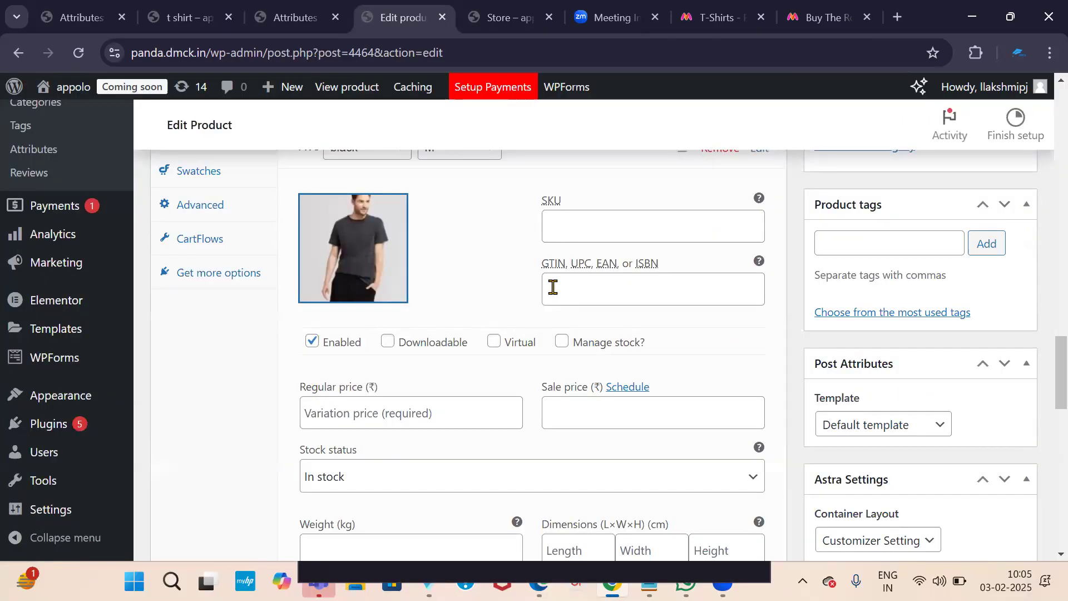
Set the regular price of the black, size M variation to 799
scroll(525, 304, down, 3)
scroll(546, 300, up, 2)
scroll(433, 309, down, 2)
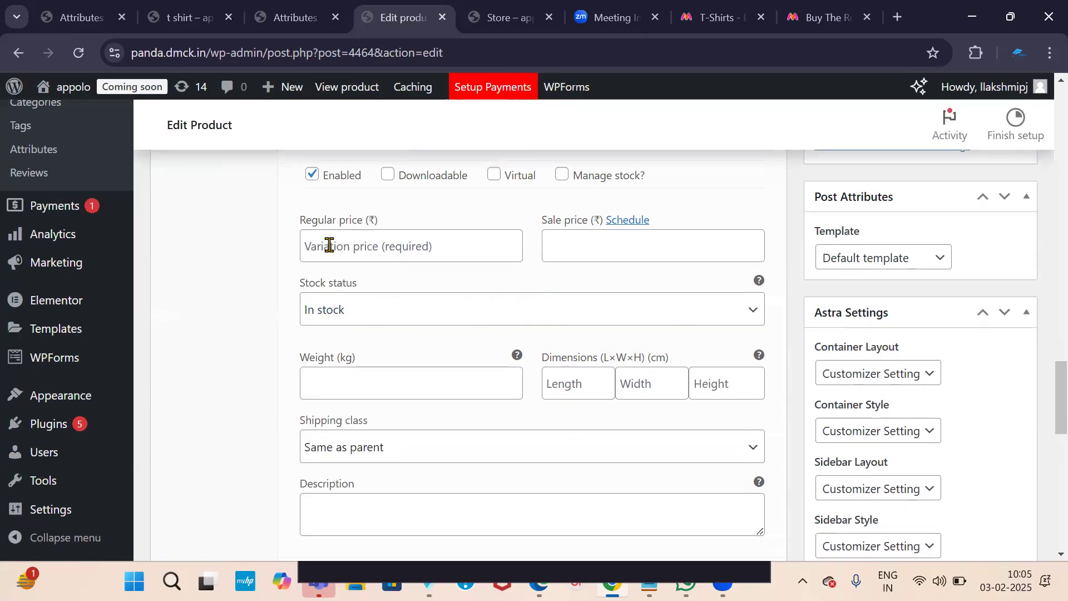
click(380, 247)
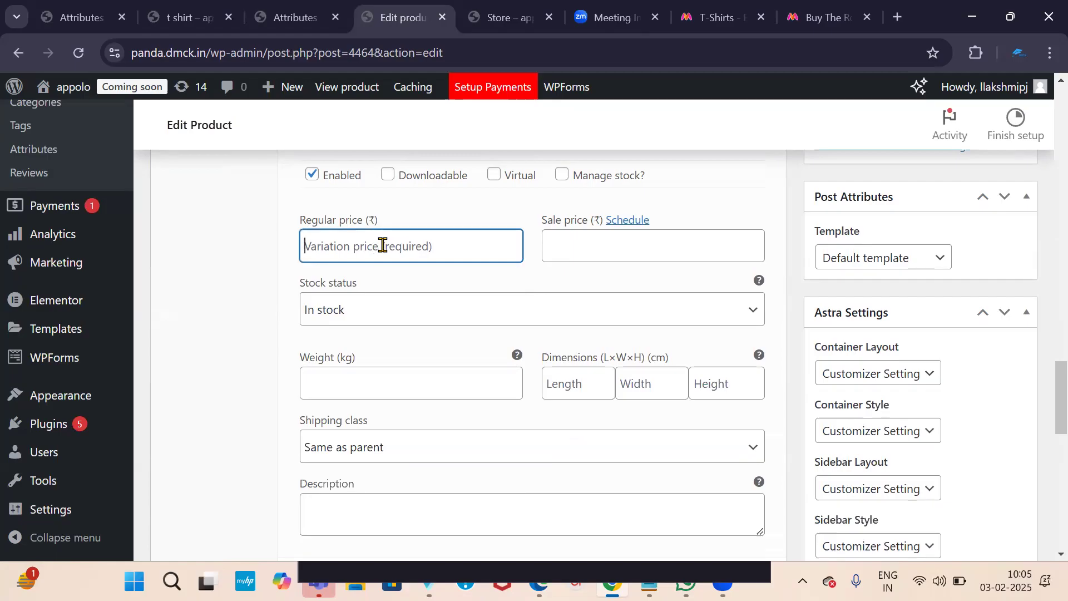
text(799)
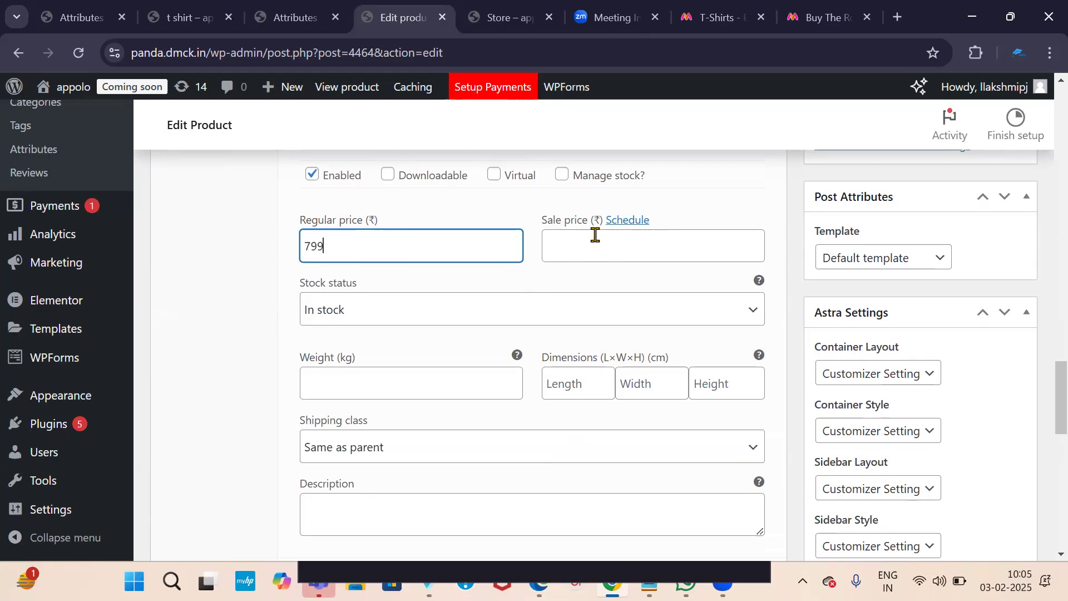
Expand the black, size S variation and set its regular price to 799
scroll(556, 256, down, 2)
scroll(554, 259, up, 1)
scroll(555, 250, up, 1)
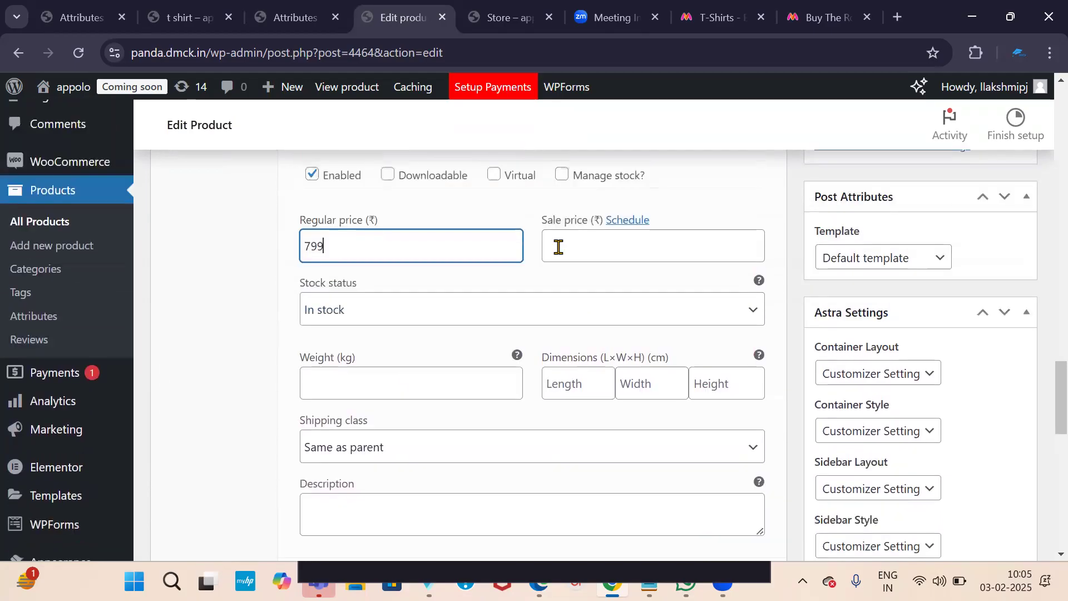
scroll(543, 267, down, 4)
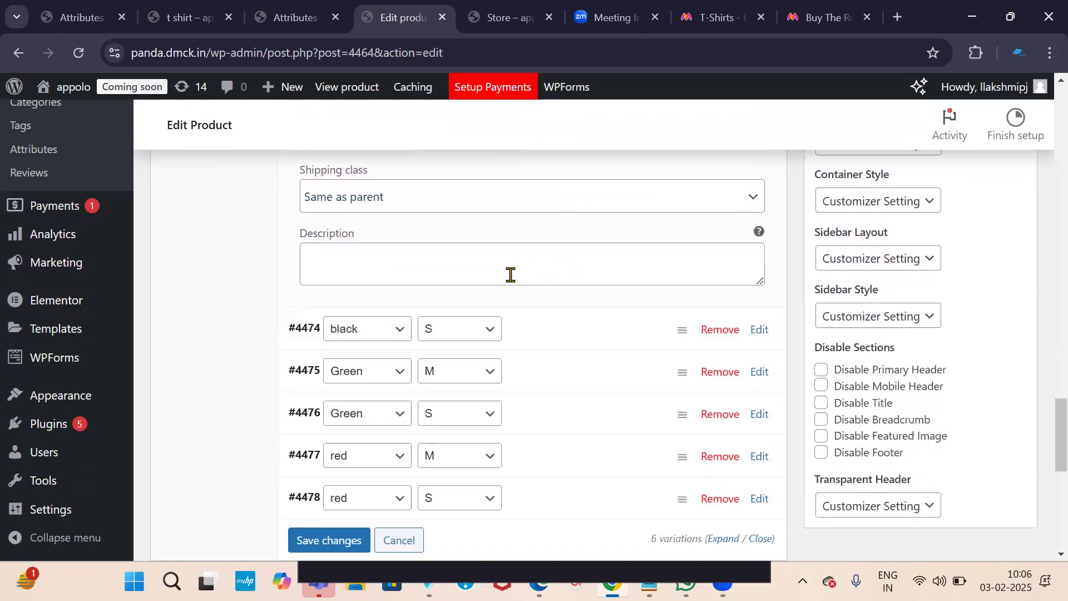
scroll(479, 287, up, 1)
scroll(423, 312, down, 1)
scroll(426, 319, down, 1)
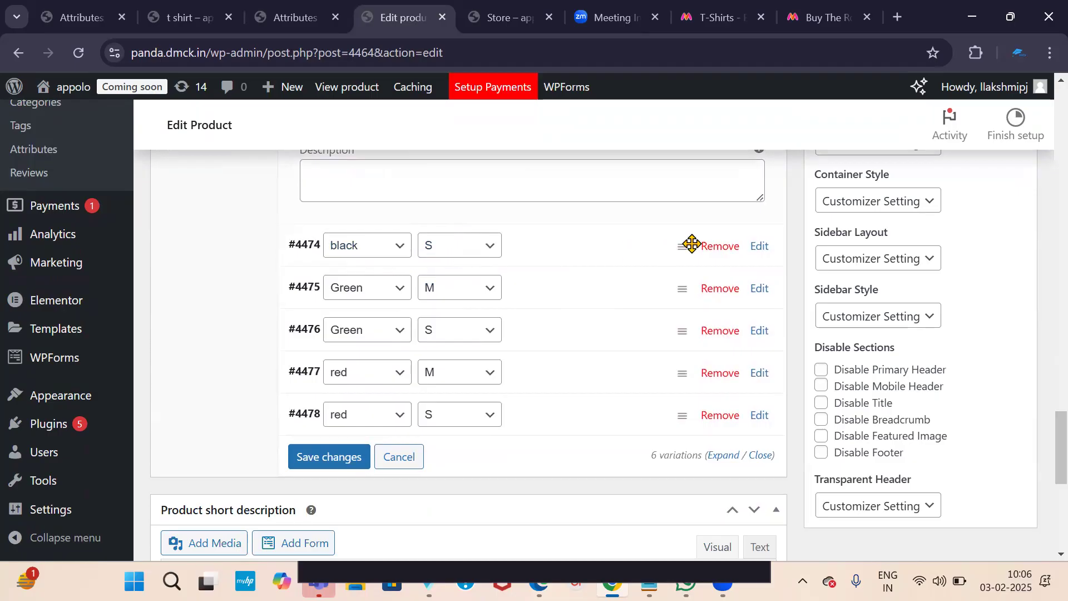
click(764, 255)
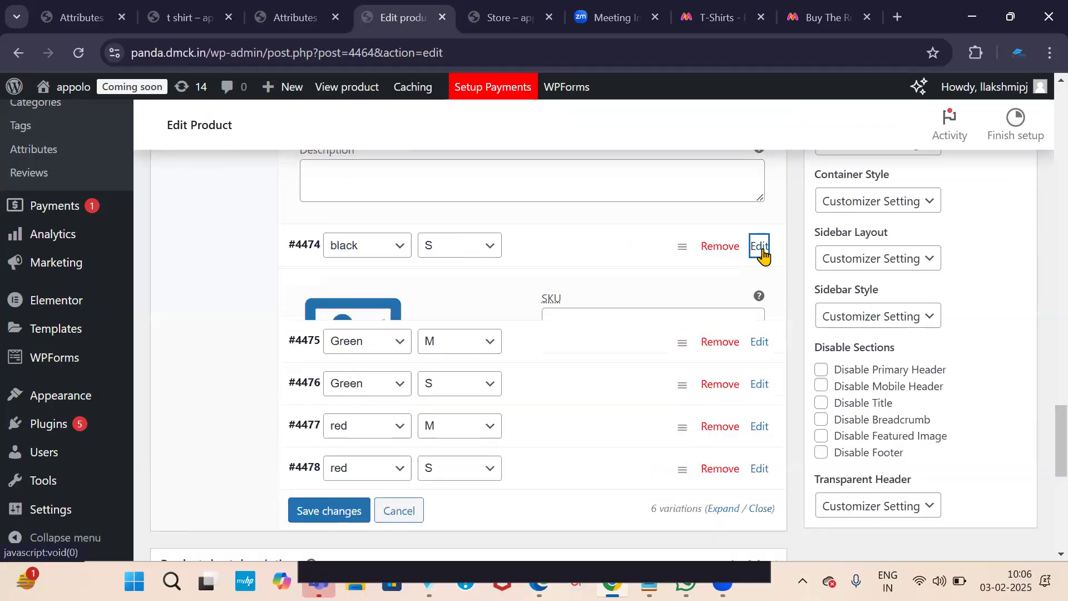
scroll(498, 299, down, 2)
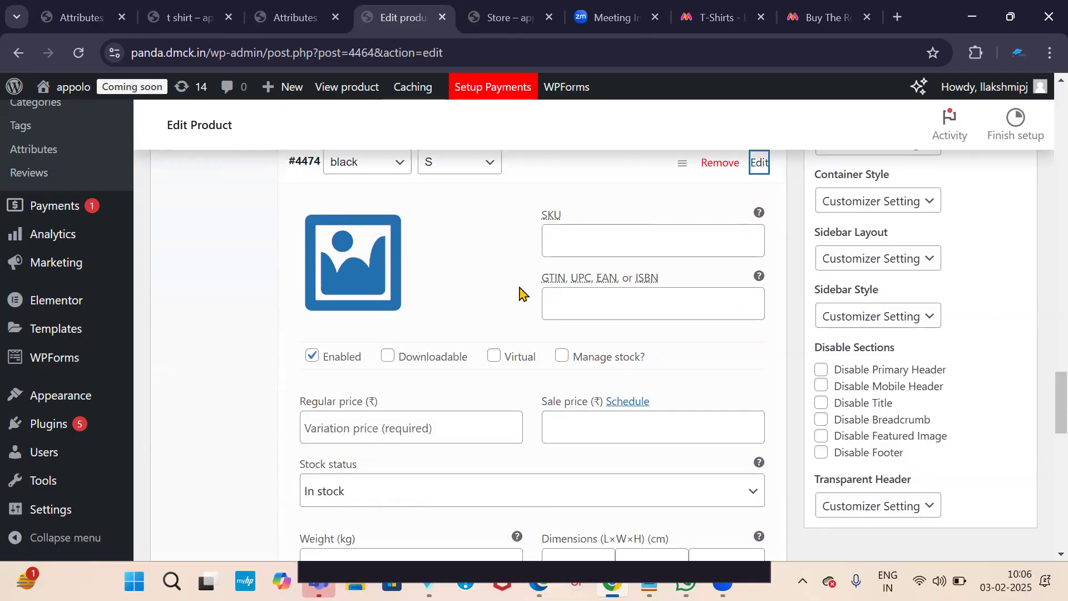
scroll(517, 292, down, 1)
click(362, 345)
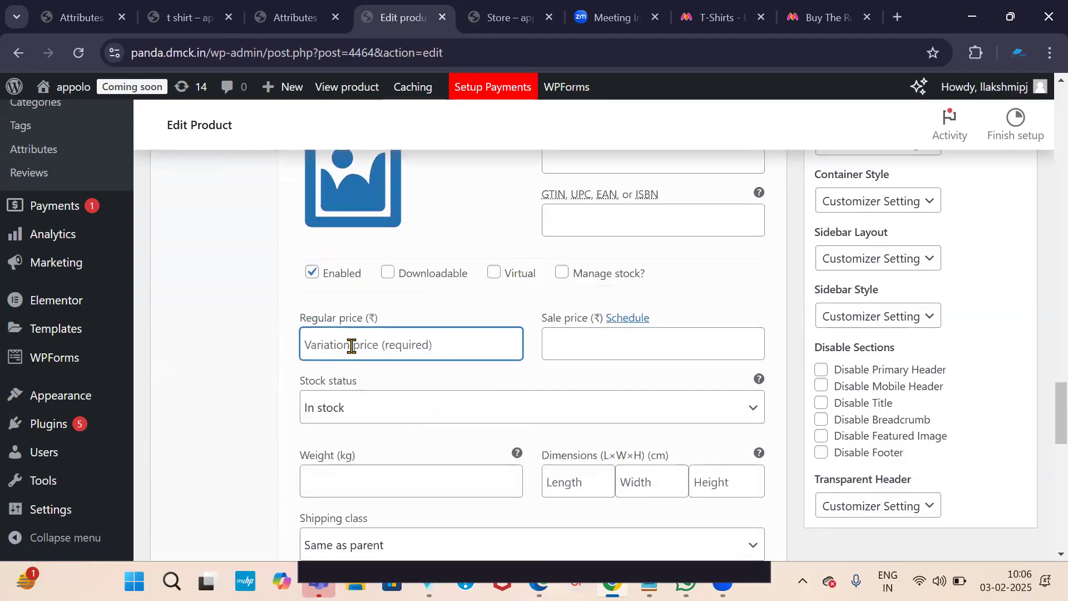
text(799)
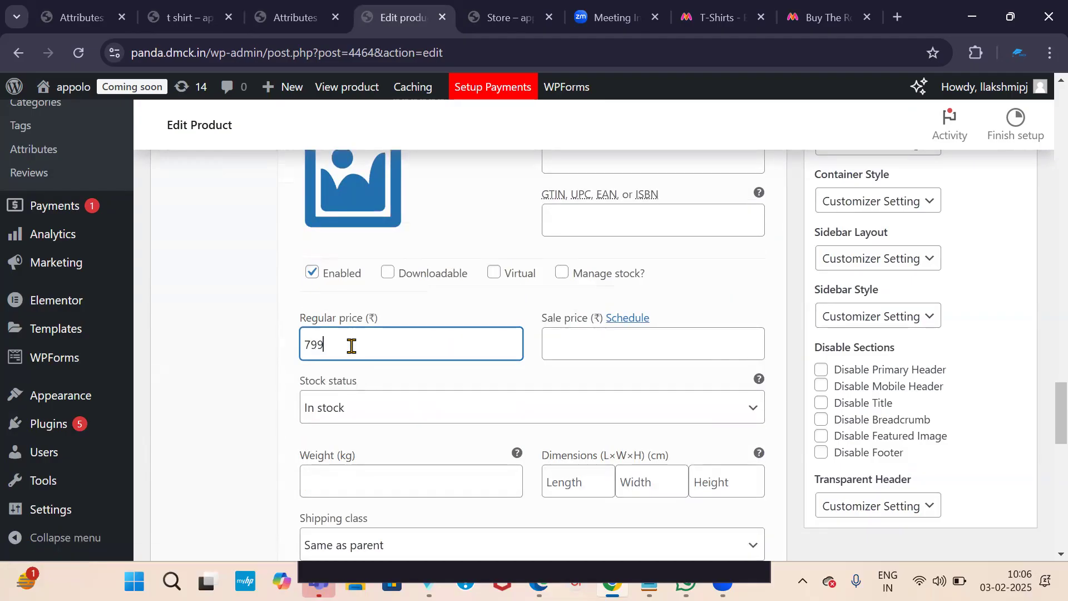
Set the sale price of the black, size S variation to 699
click(563, 351)
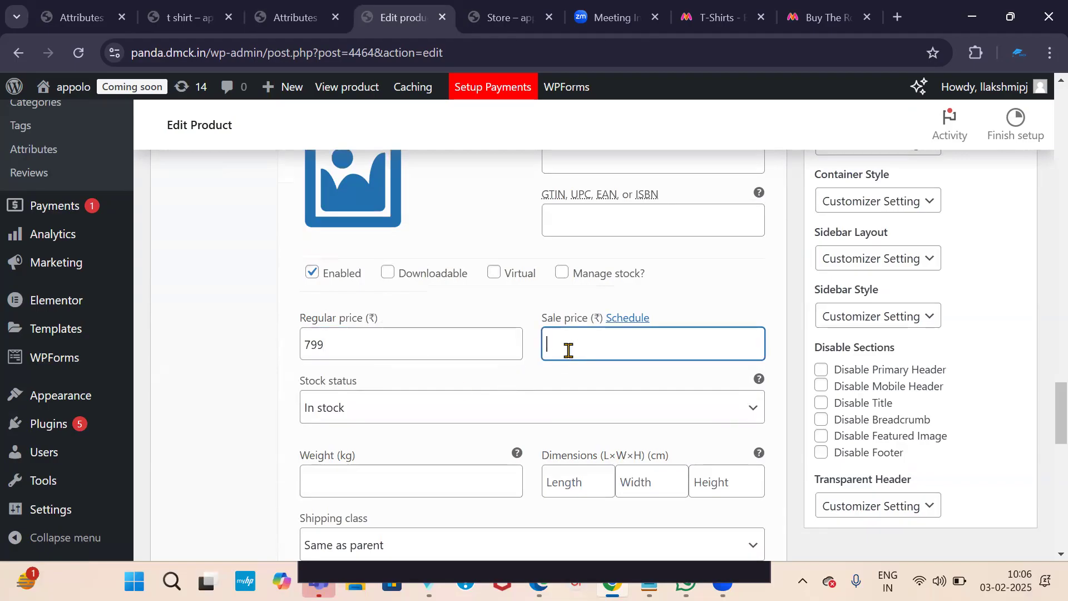
scroll(473, 311, up, 2)
scroll(465, 312, down, 1)
scroll(441, 310, up, 1)
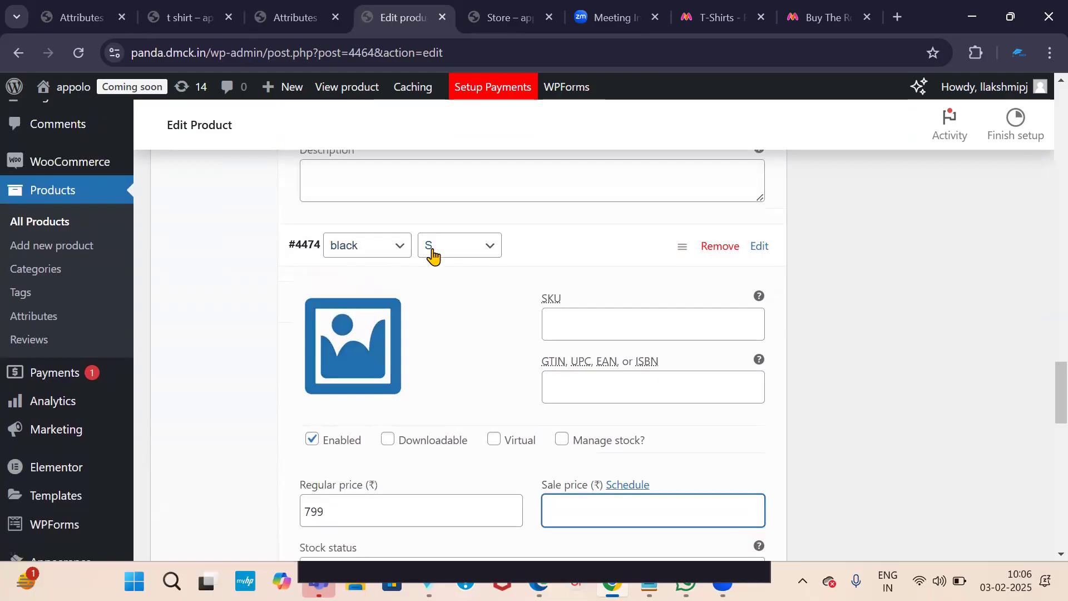
scroll(584, 328, down, 3)
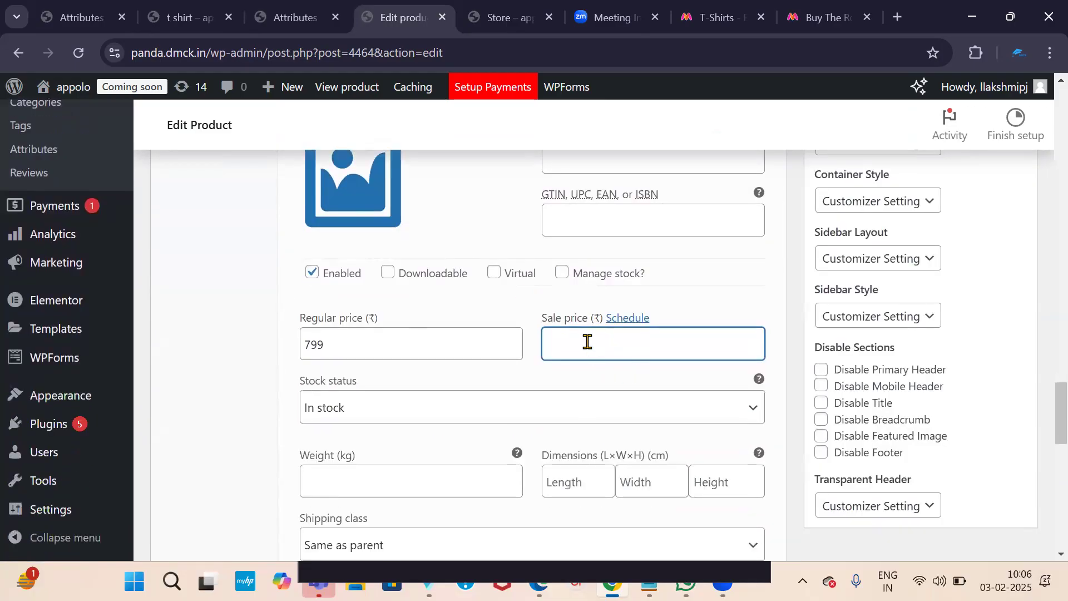
text(699)
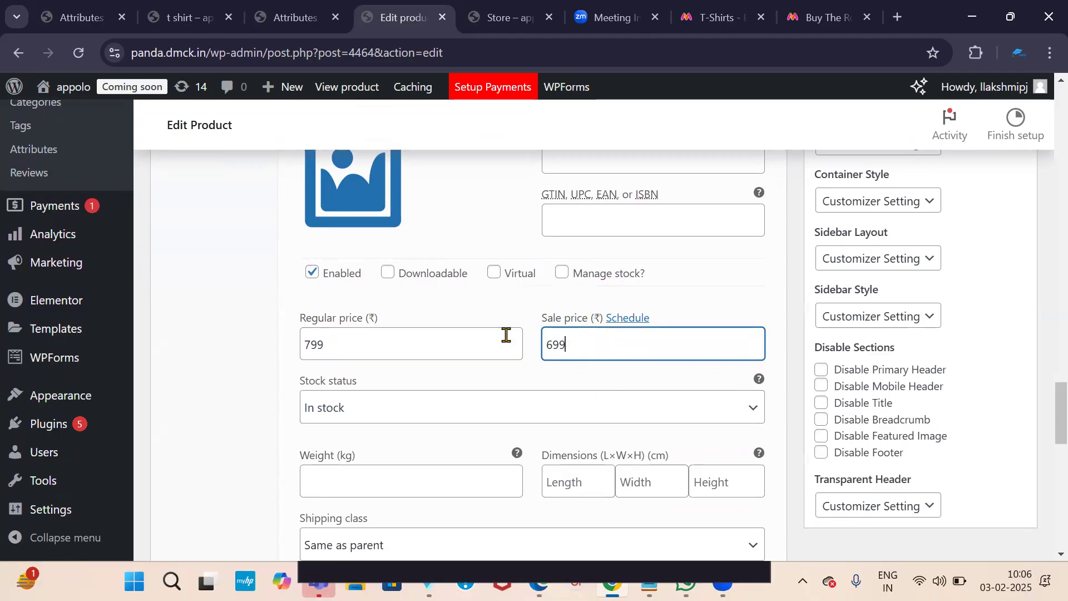
Set the front-view dark grey crew T-shirt photo from the media library as the image of the black, size S variation
scroll(430, 258, up, 2)
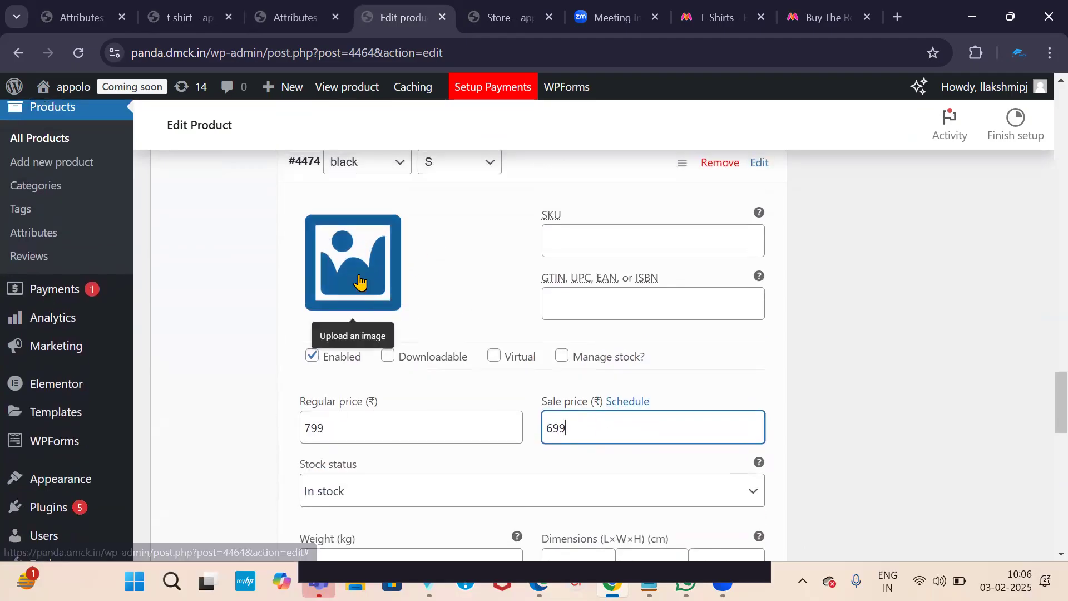
click(376, 286)
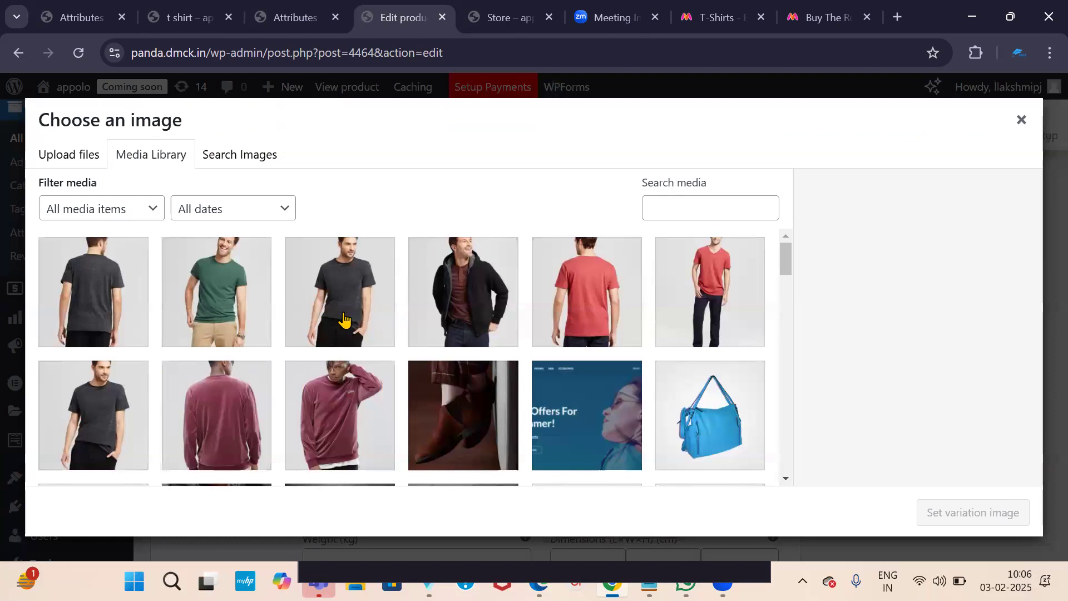
click(318, 325)
scroll(918, 400, down, 4)
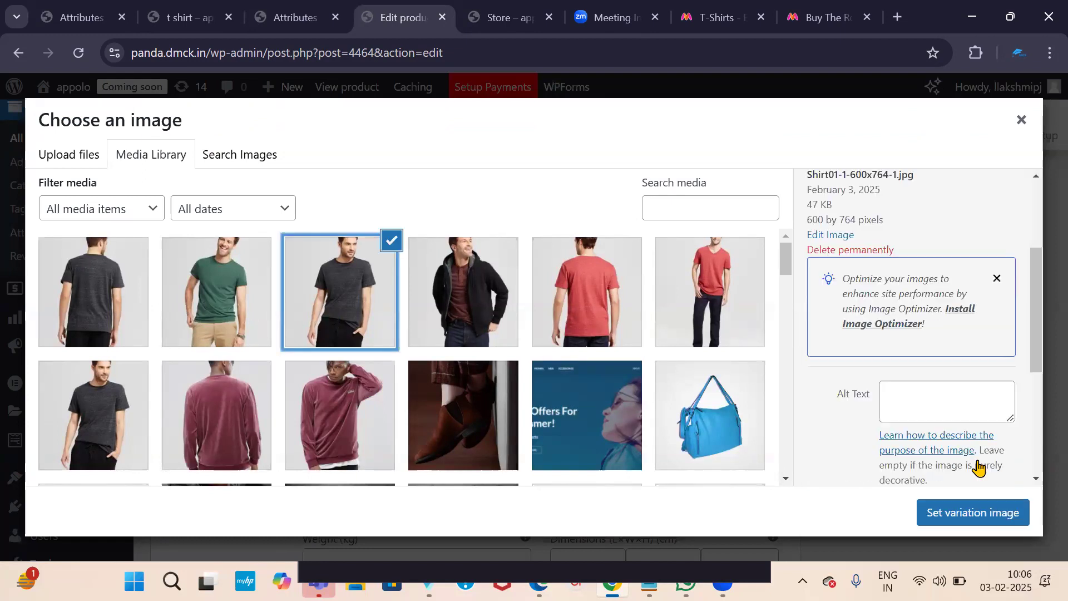
click(1010, 512)
Set the stock status of the black, size S variation to Out of stock
scroll(557, 334, down, 3)
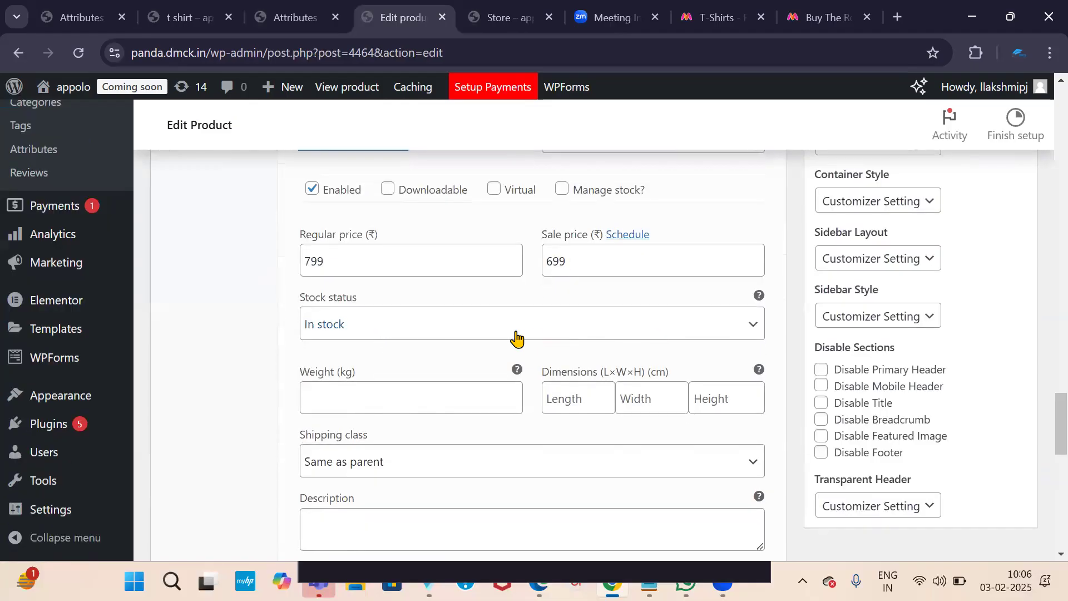
scroll(507, 328, down, 2)
scroll(495, 318, up, 3)
scroll(493, 320, down, 3)
scroll(492, 312, up, 5)
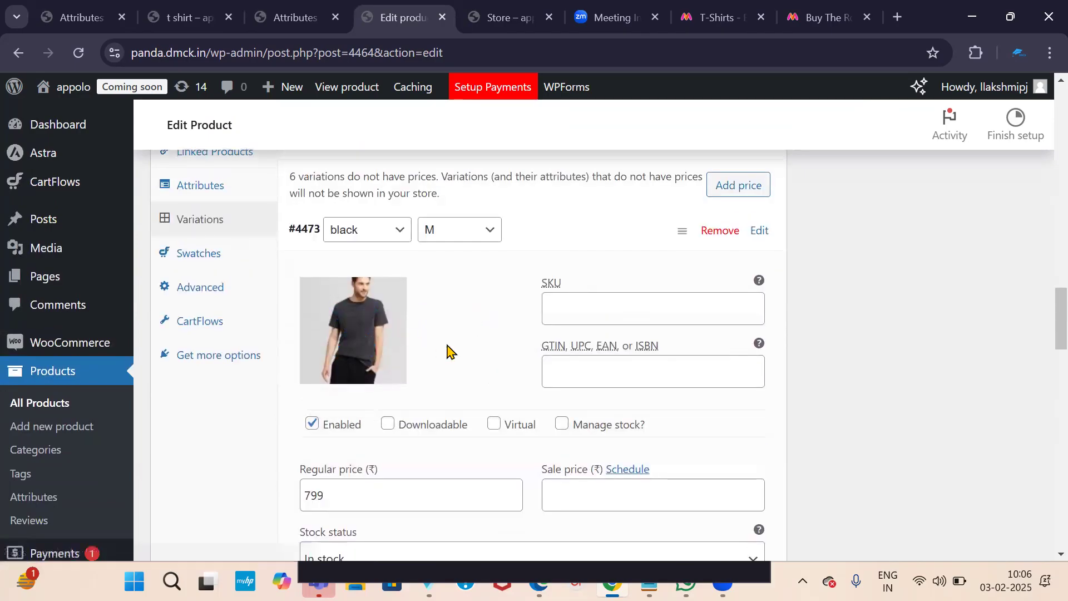
scroll(452, 349, down, 9)
scroll(379, 371, down, 2)
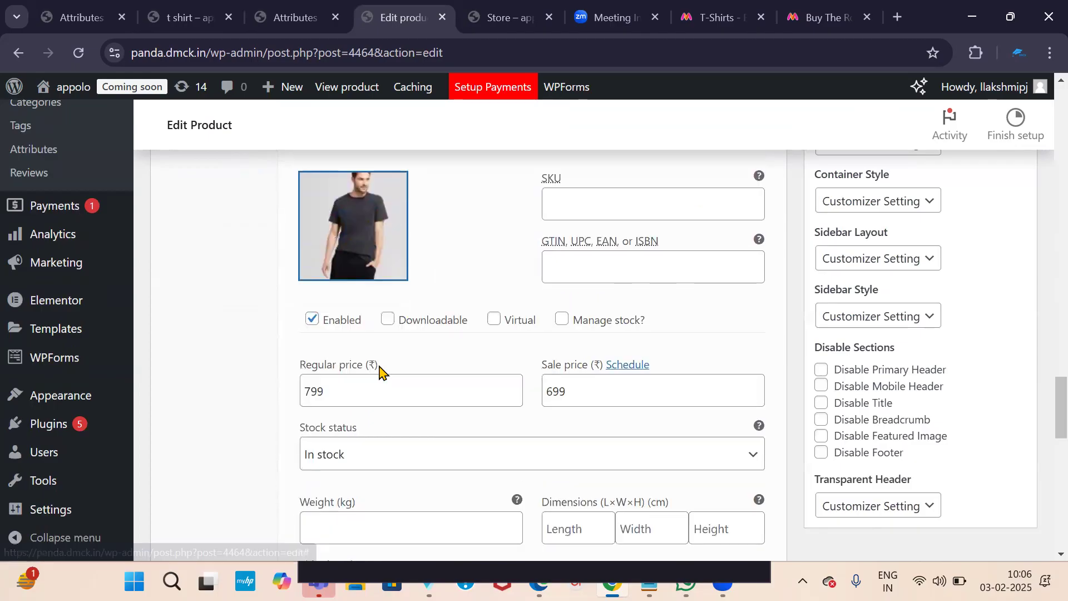
scroll(423, 334, up, 1)
scroll(613, 378, down, 1)
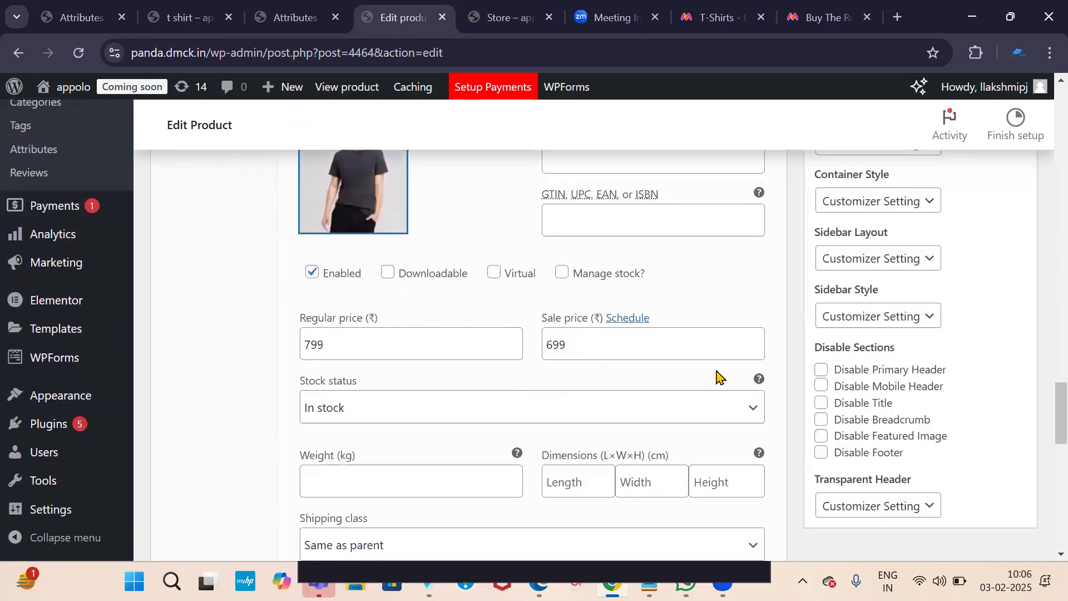
scroll(567, 367, down, 1)
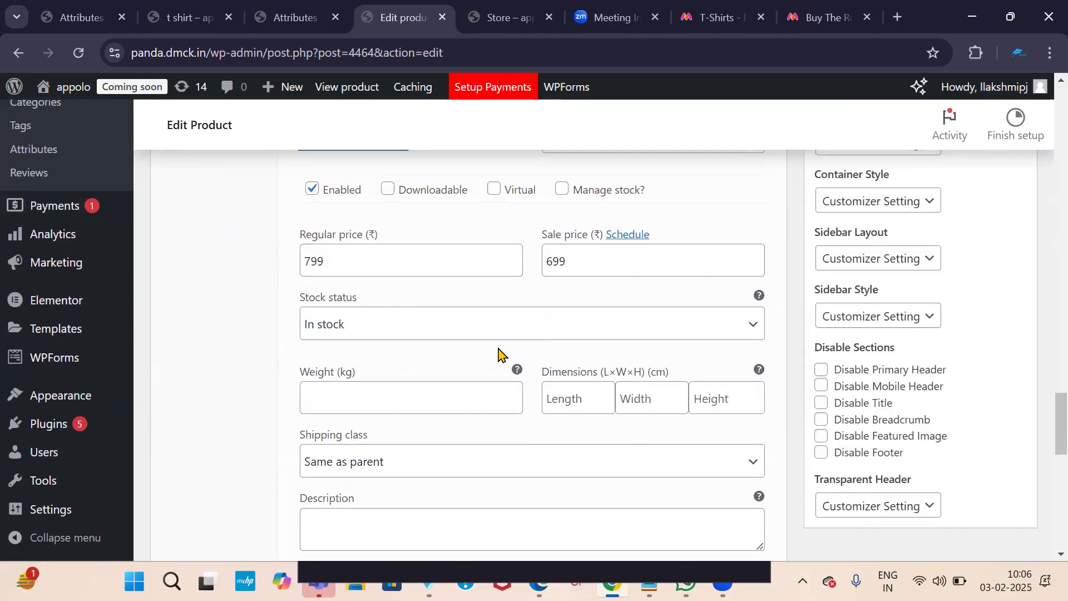
click(752, 331)
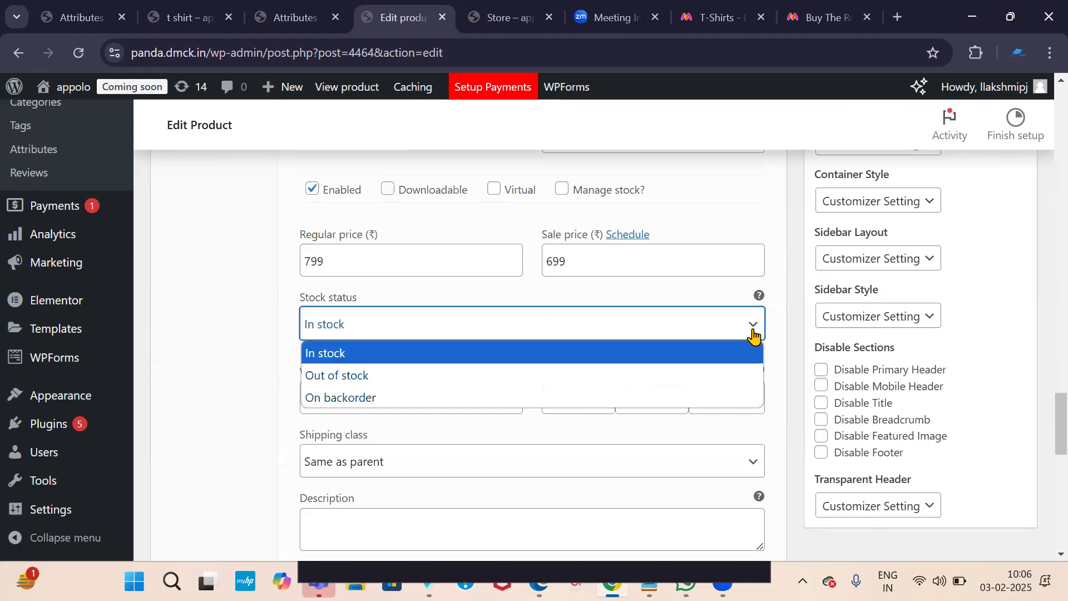
click(356, 378)
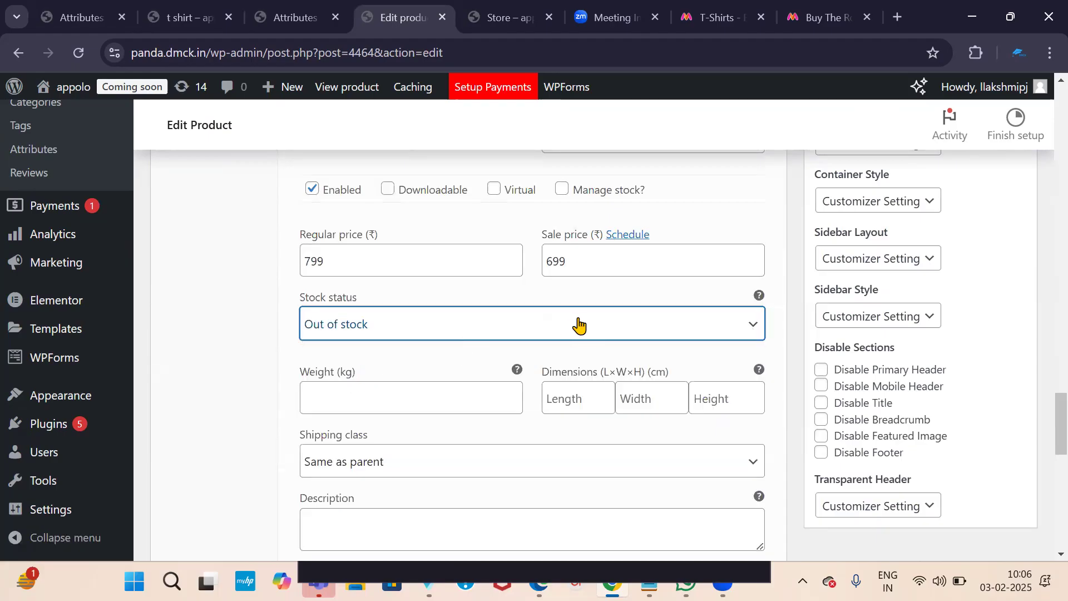
Expand the green, size M variation and set its regular price to 499
scroll(353, 331, down, 2)
scroll(384, 341, down, 2)
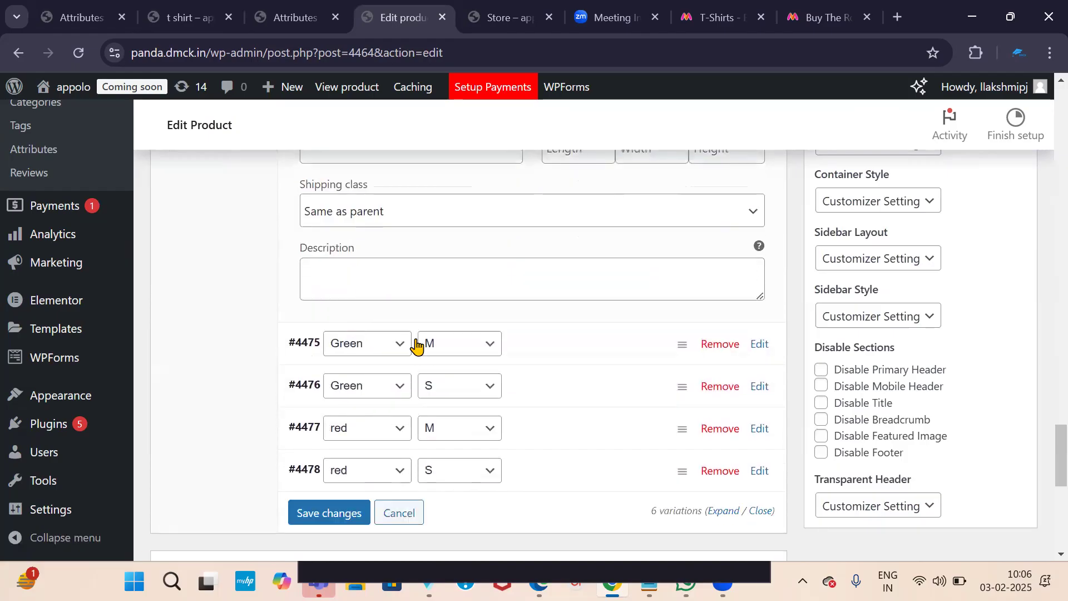
scroll(384, 348, down, 1)
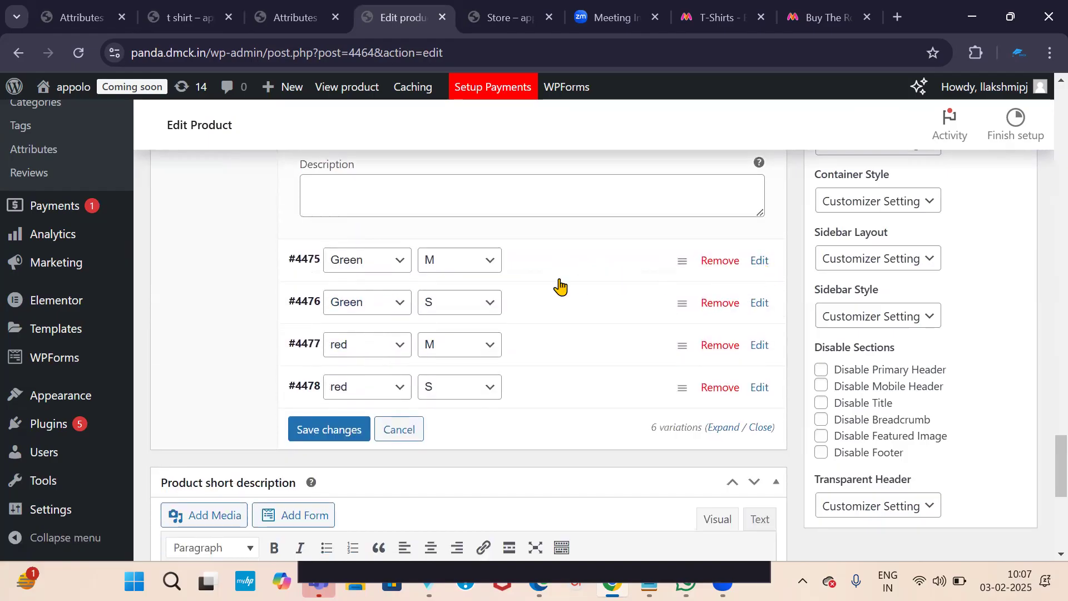
click(765, 267)
scroll(753, 274, down, 4)
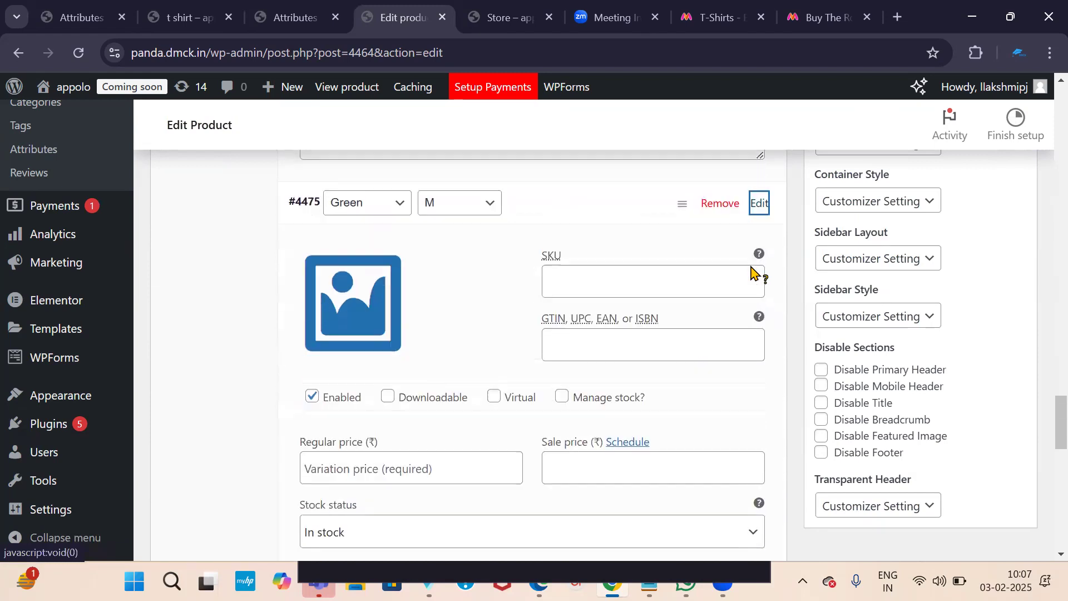
click(357, 277)
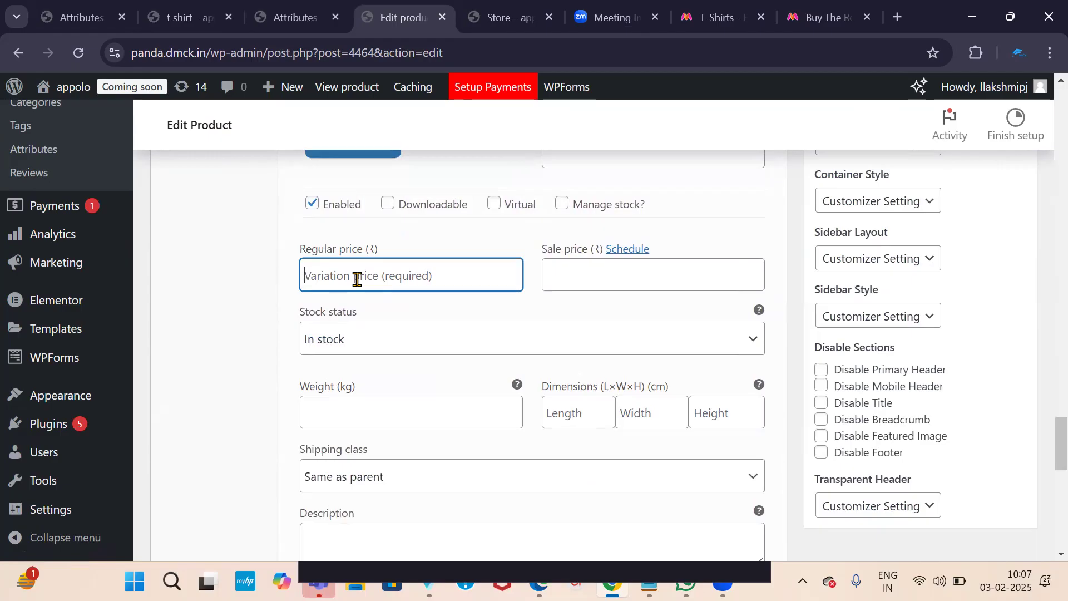
text(49)
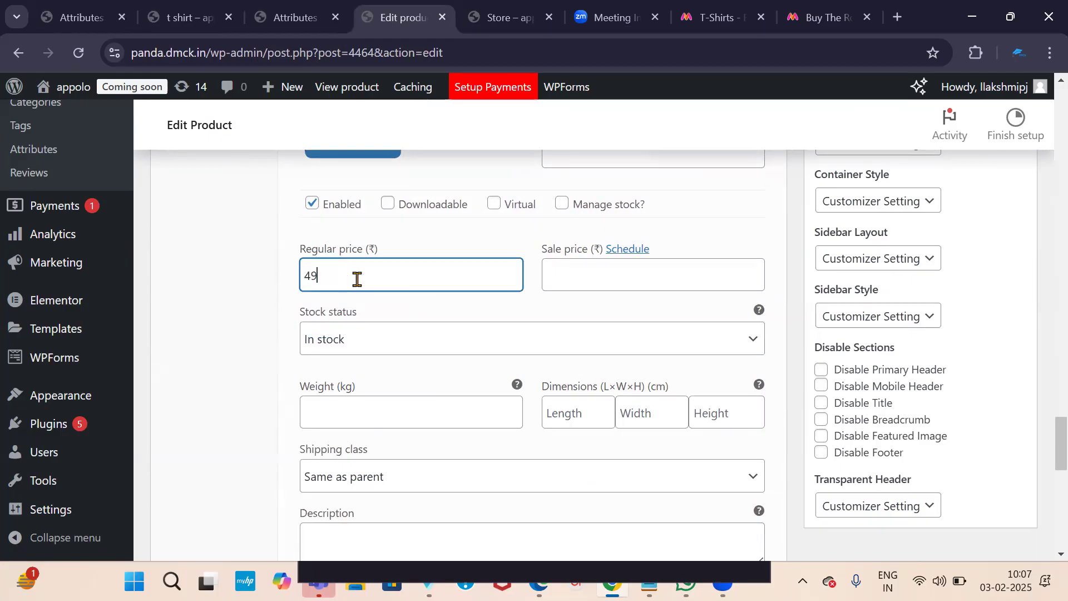
text(9)
scroll(403, 263, up, 2)
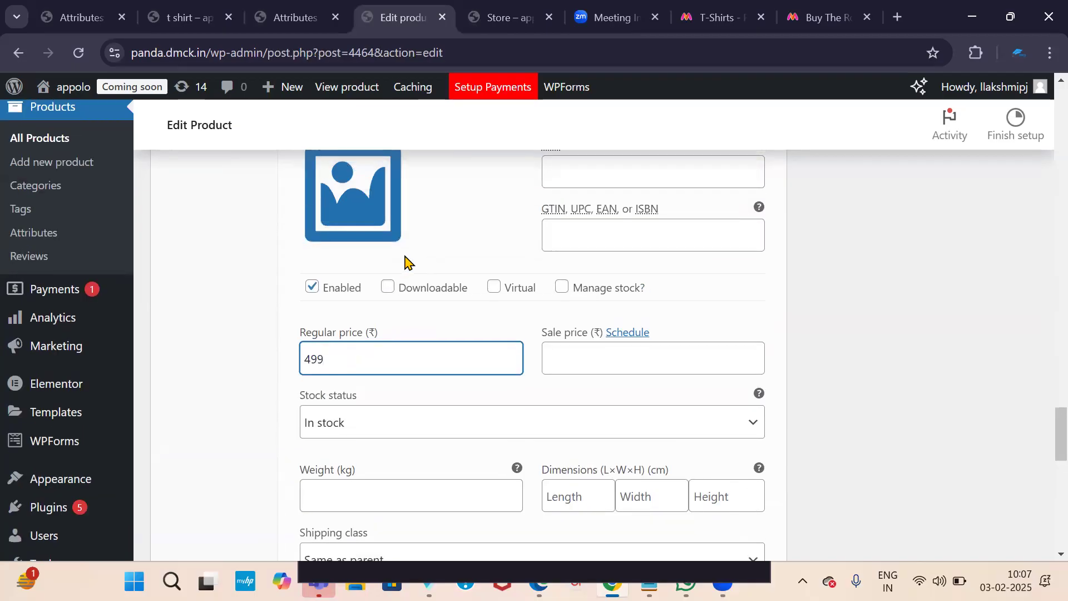
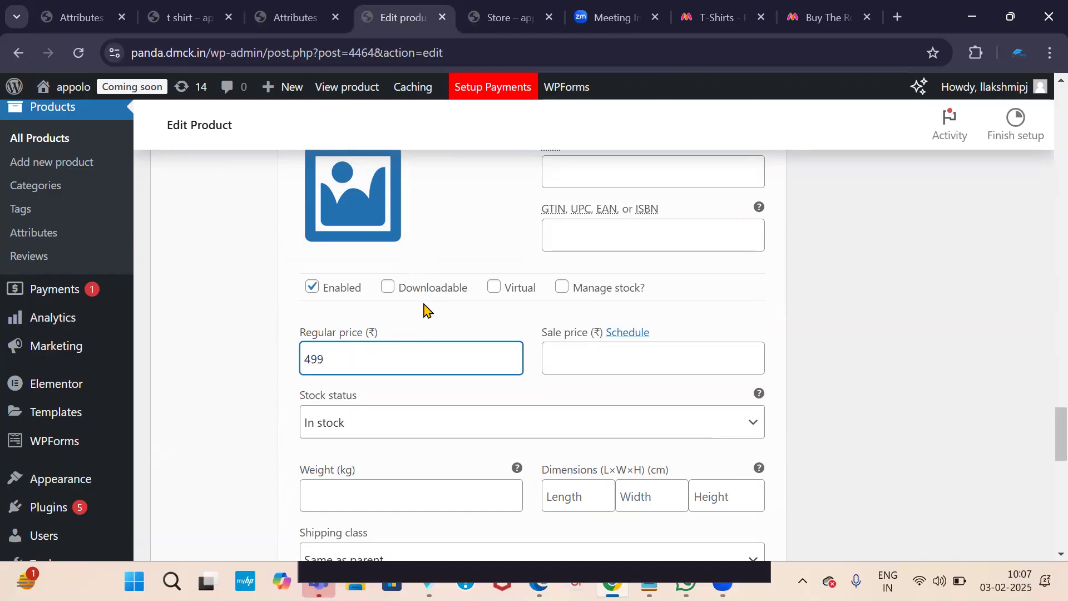
Review the settings of the two black variations and the stock status options offered for the size S one
scroll(430, 310, up, 3)
scroll(430, 310, up, 10)
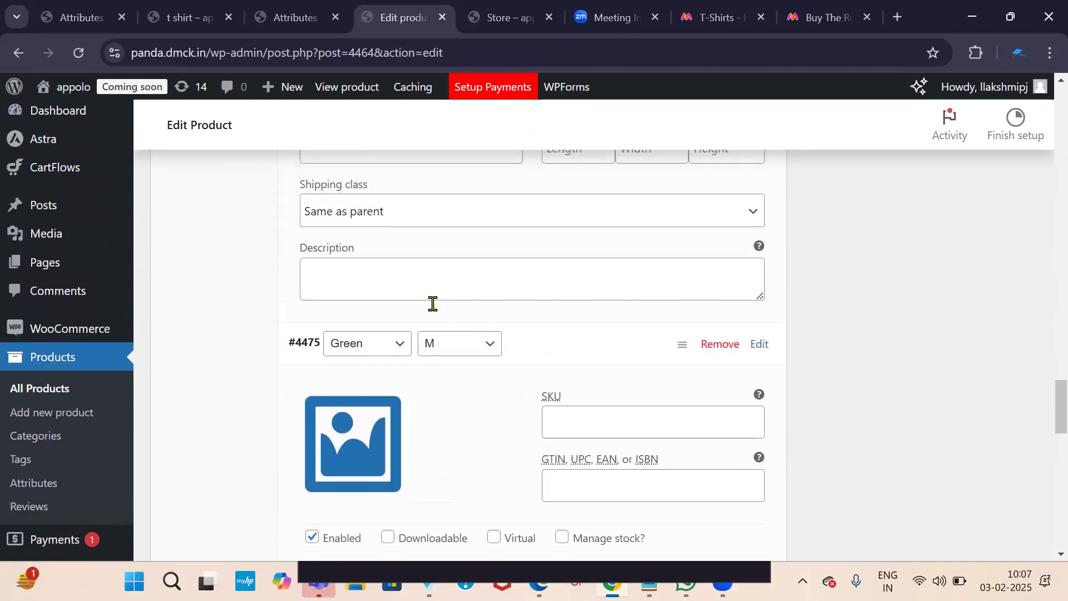
scroll(440, 317, up, 10)
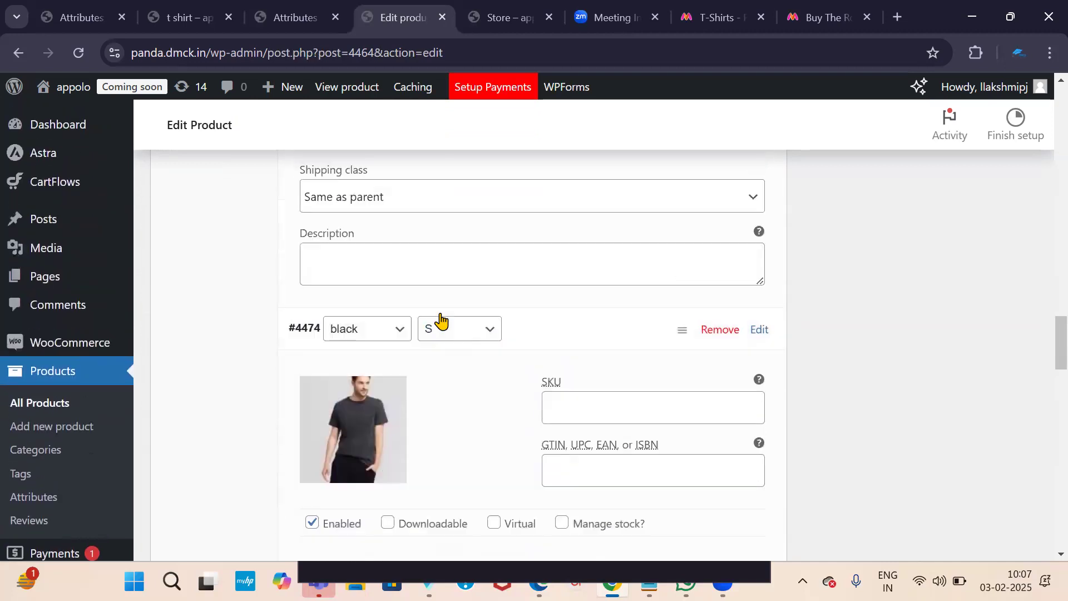
scroll(441, 318, down, 9)
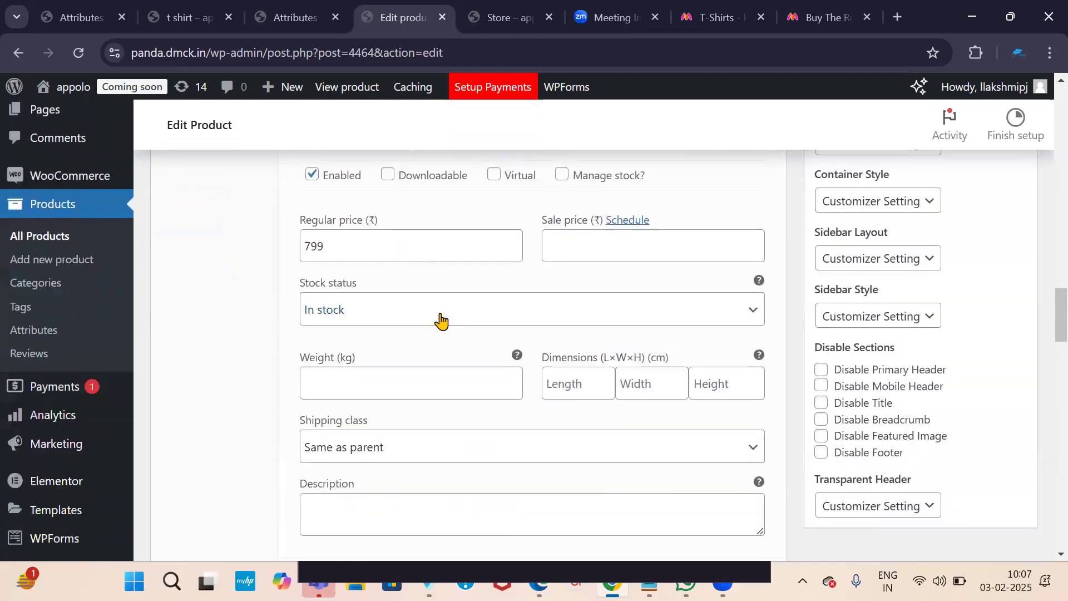
scroll(442, 321, down, 9)
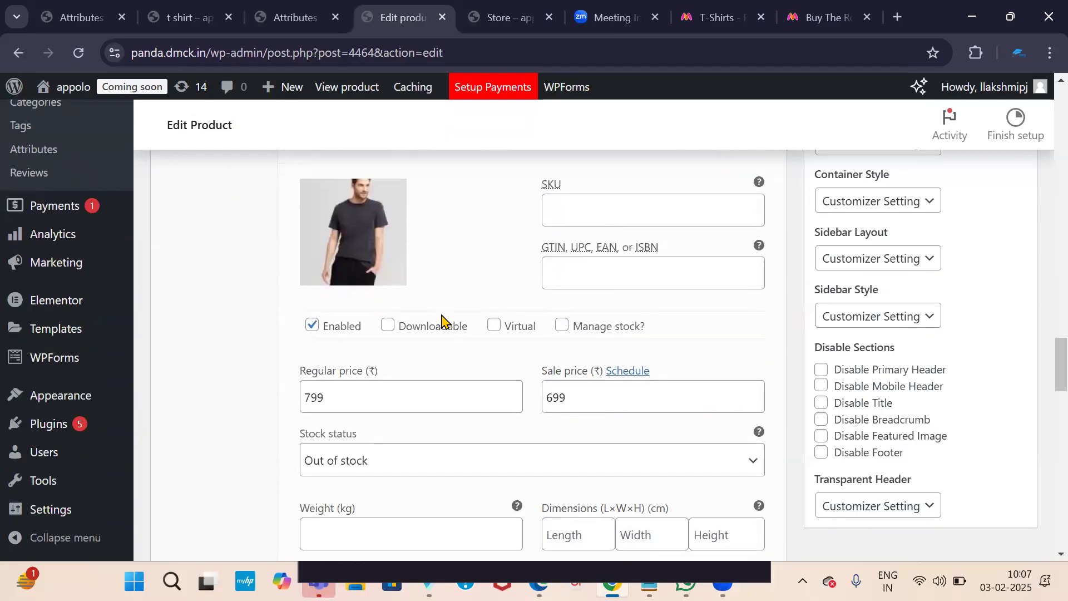
scroll(449, 337, up, 2)
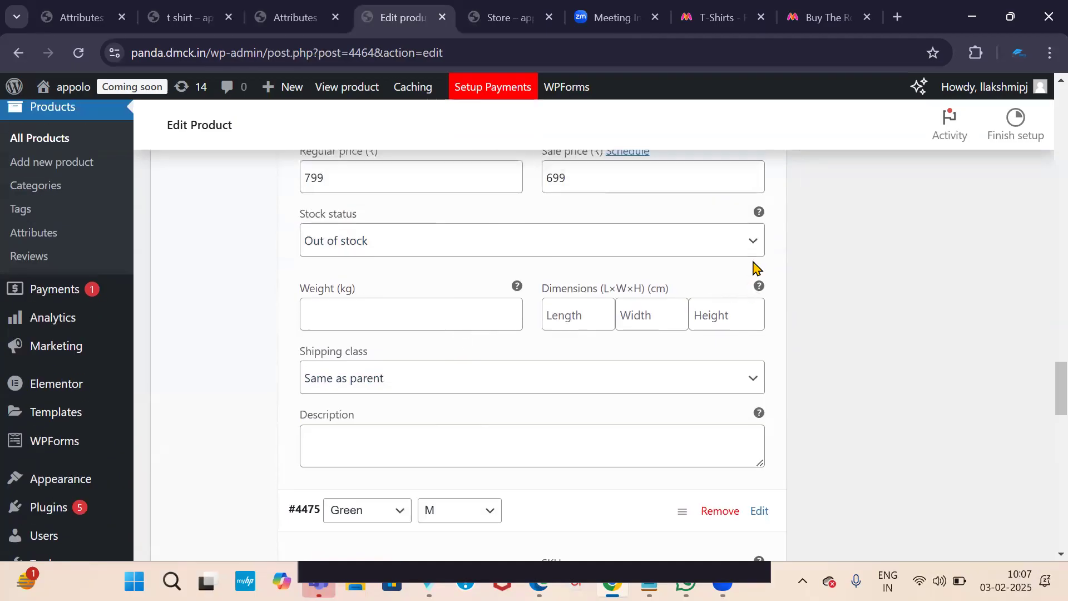
click(754, 245)
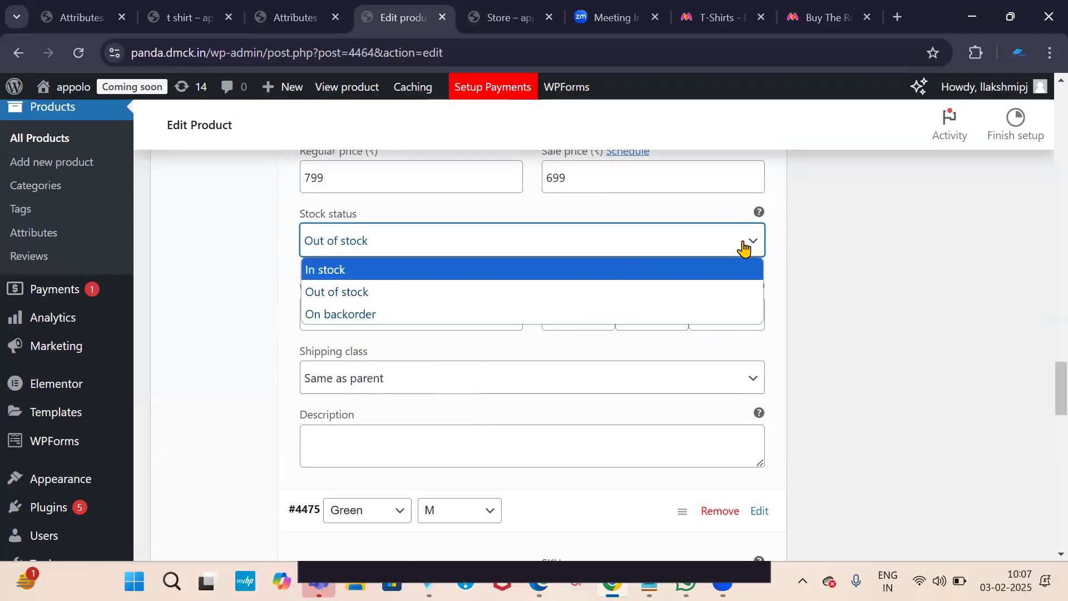
click(757, 246)
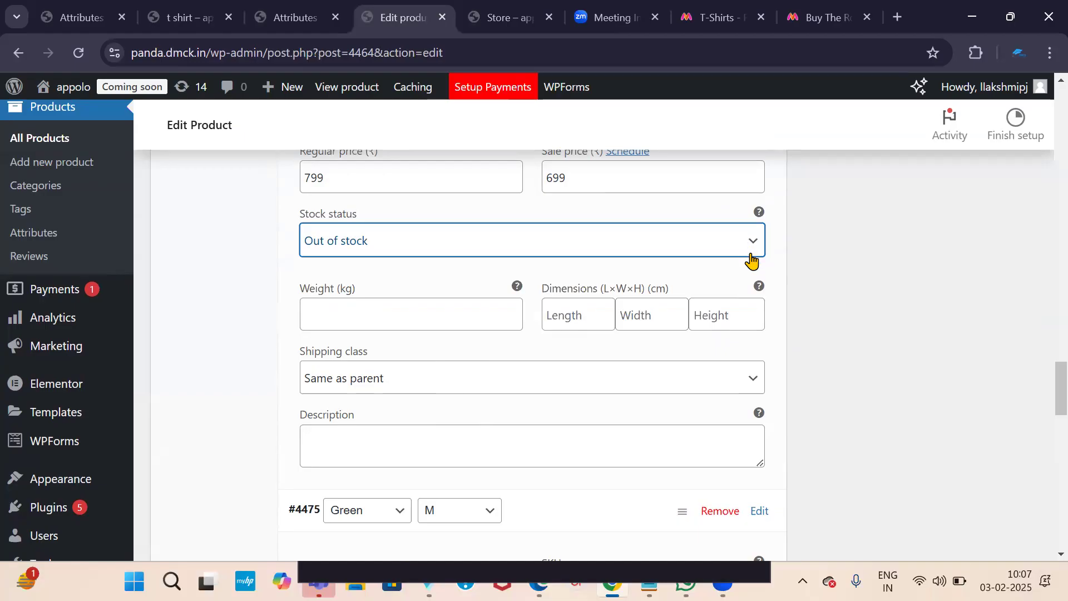
click(754, 241)
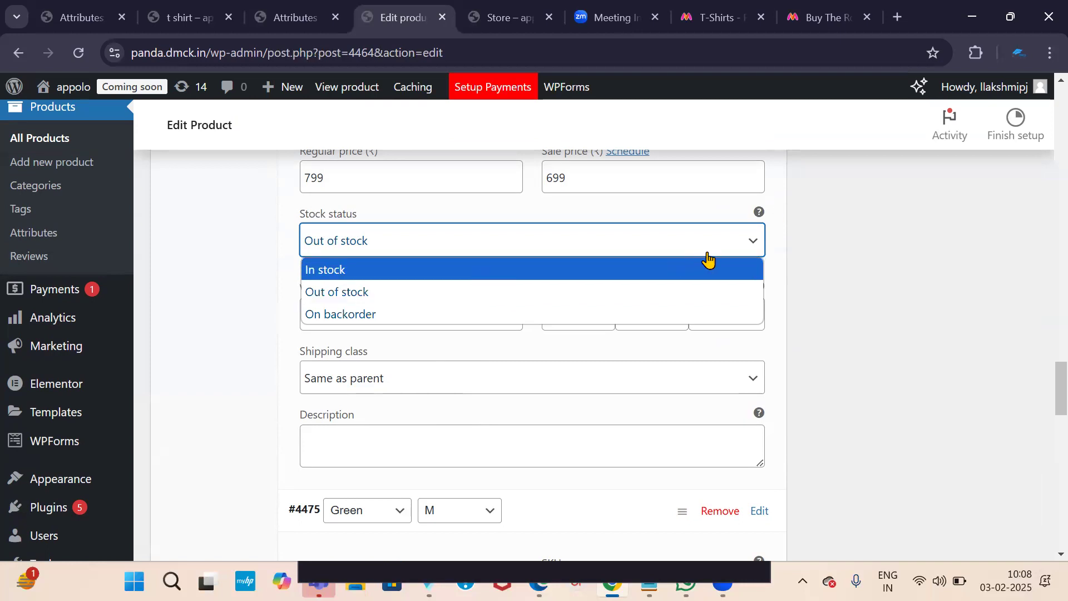
click(757, 247)
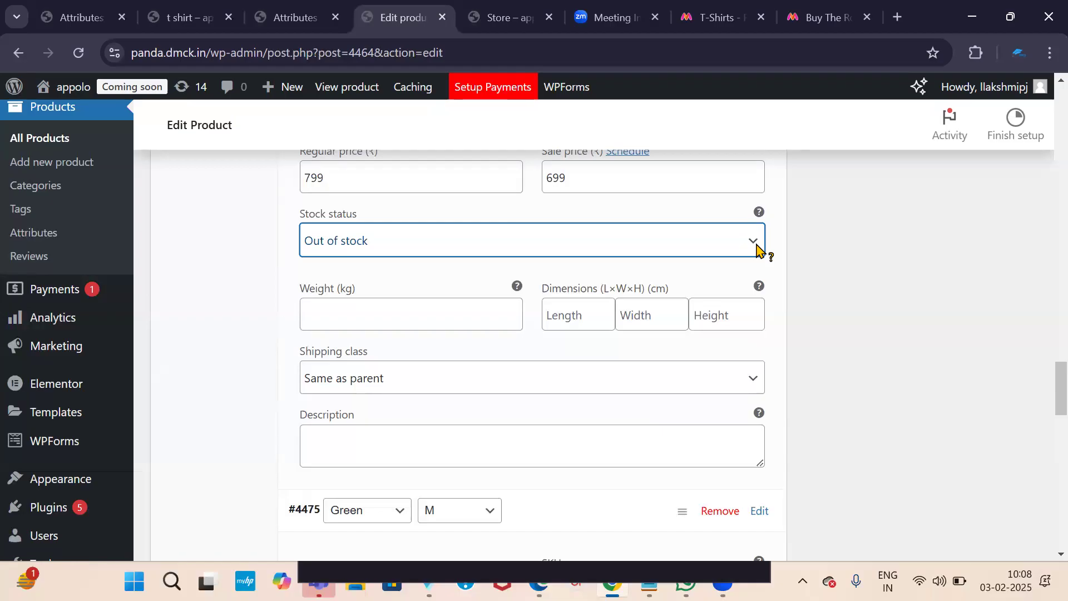
scroll(351, 265, down, 5)
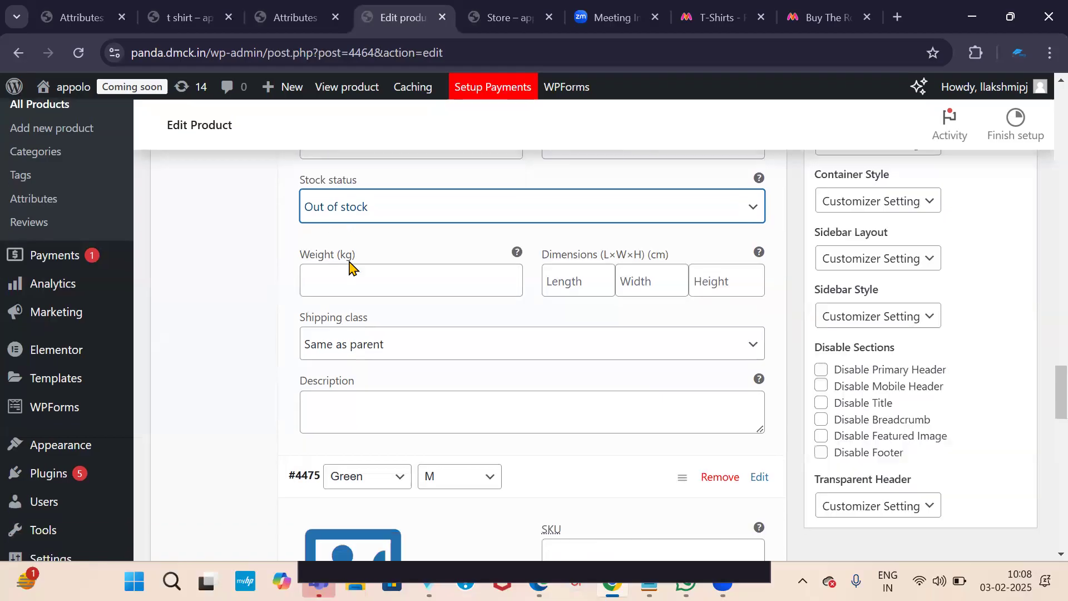
scroll(390, 272, down, 1)
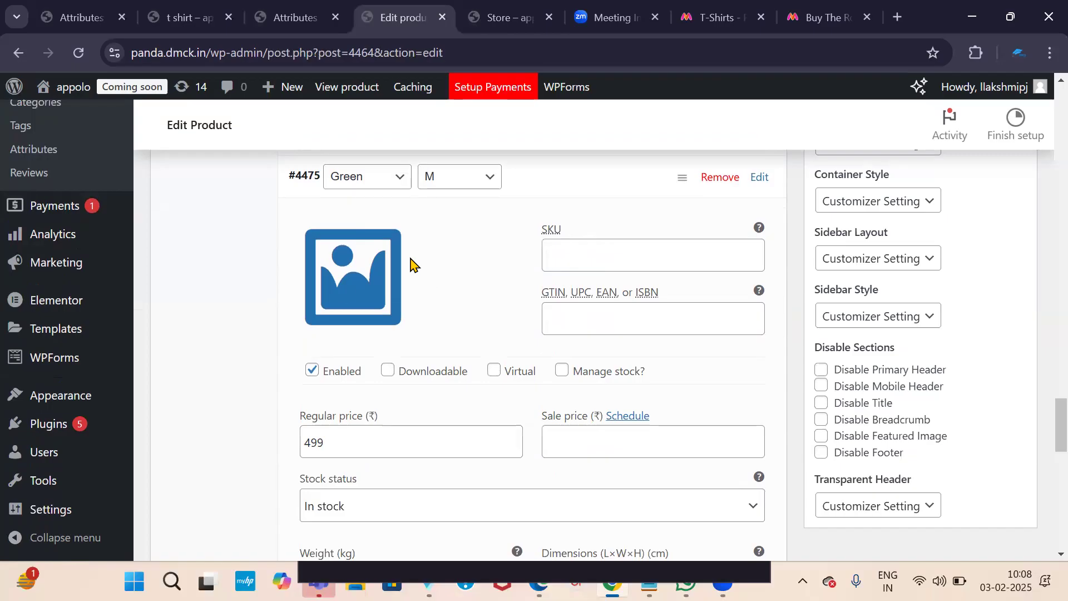
scroll(412, 290, up, 3)
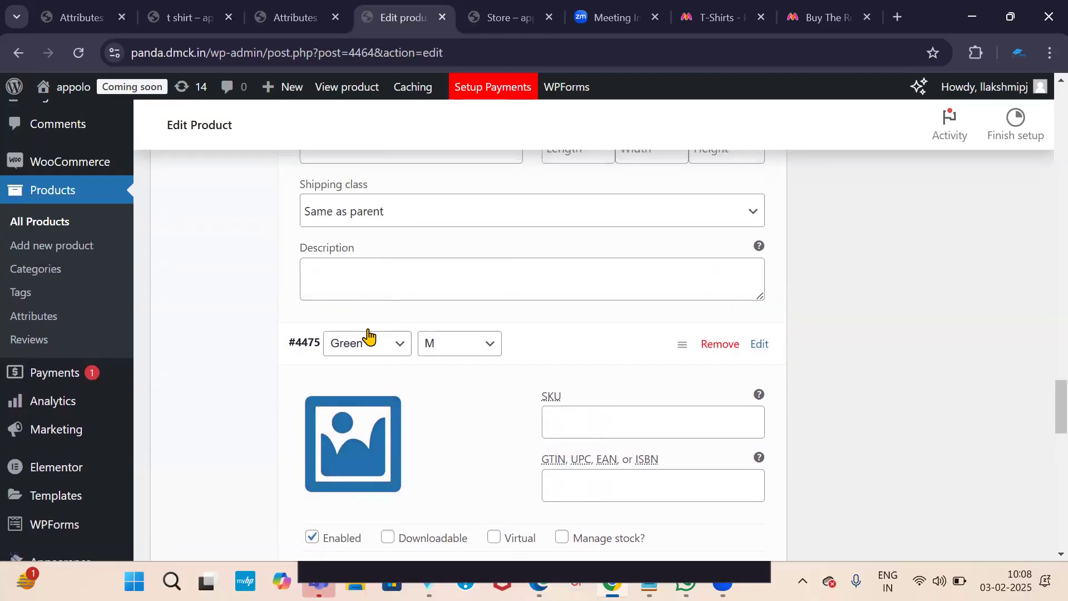
scroll(367, 337, down, 3)
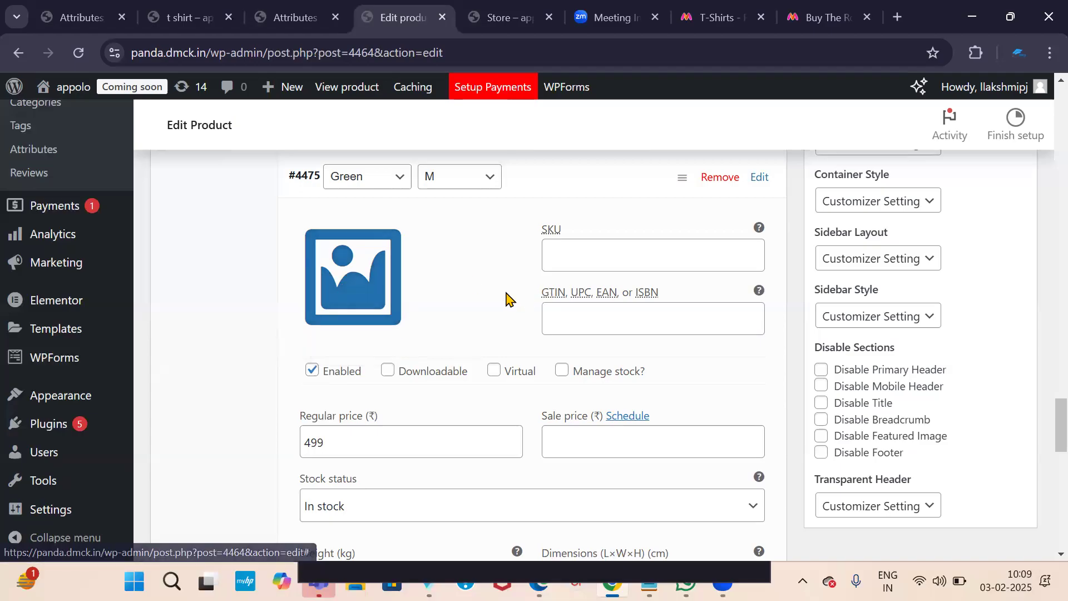
scroll(448, 333, down, 1)
scroll(343, 356, up, 1)
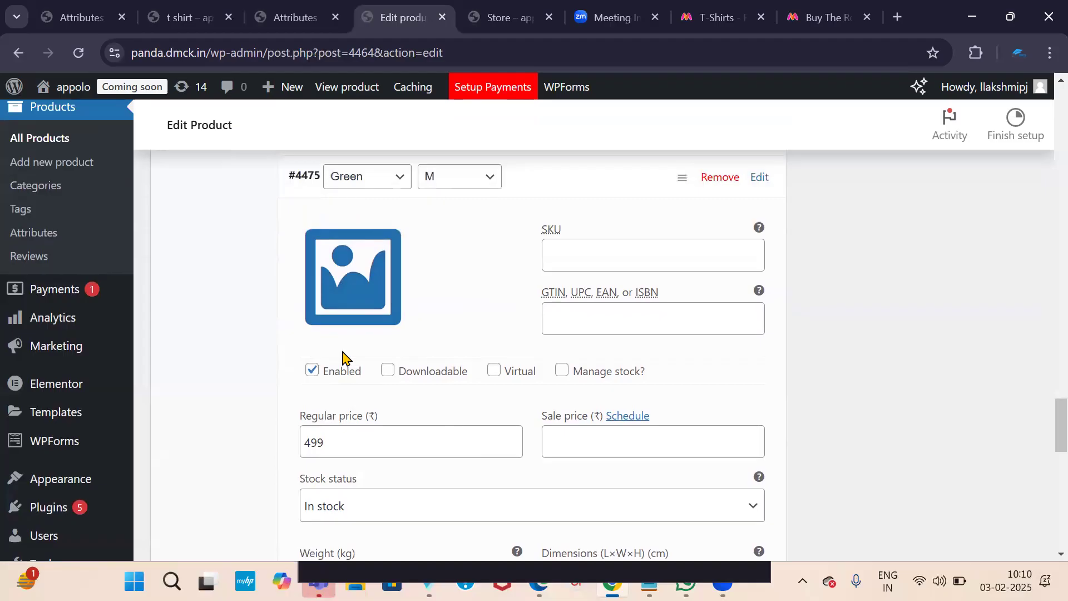
Set the green crew T-shirt photo from the media library as the image of the green, size M variation
scroll(367, 223, down, 1)
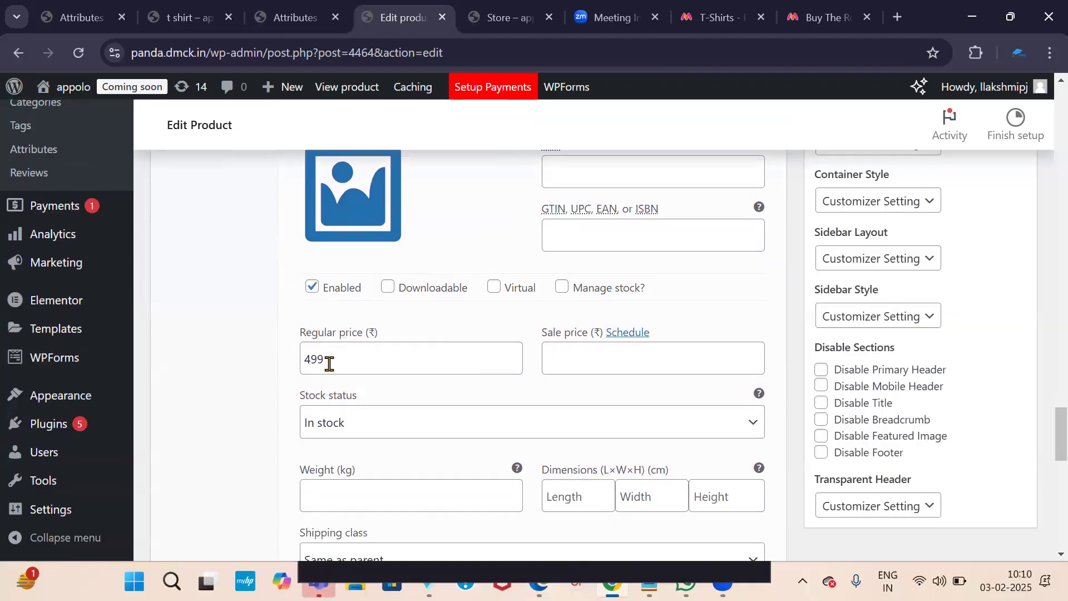
scroll(417, 319, up, 1)
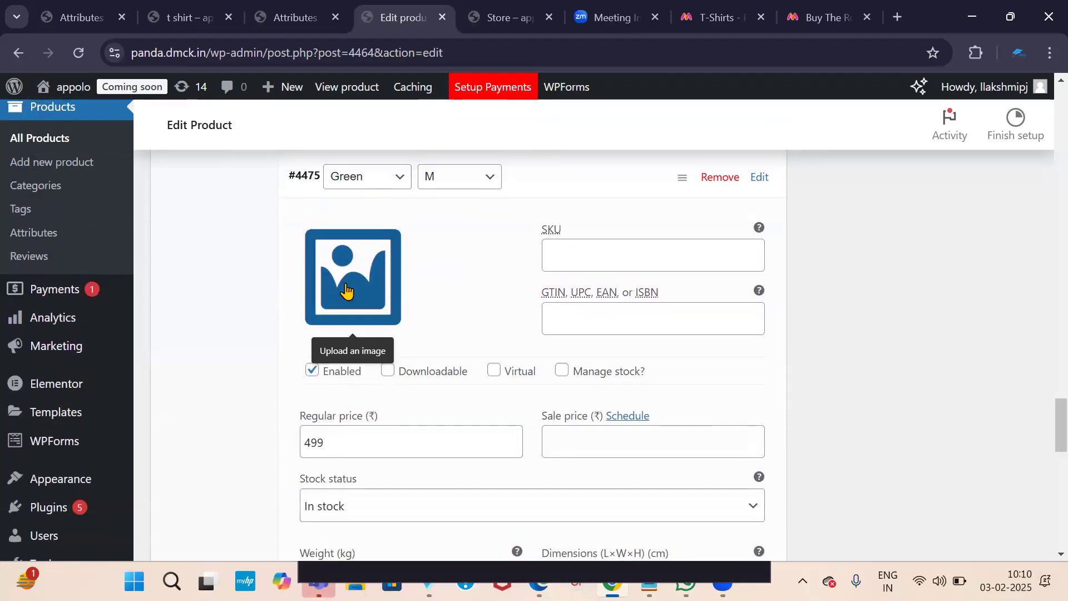
click(379, 312)
click(198, 311)
scroll(501, 389, down, 2)
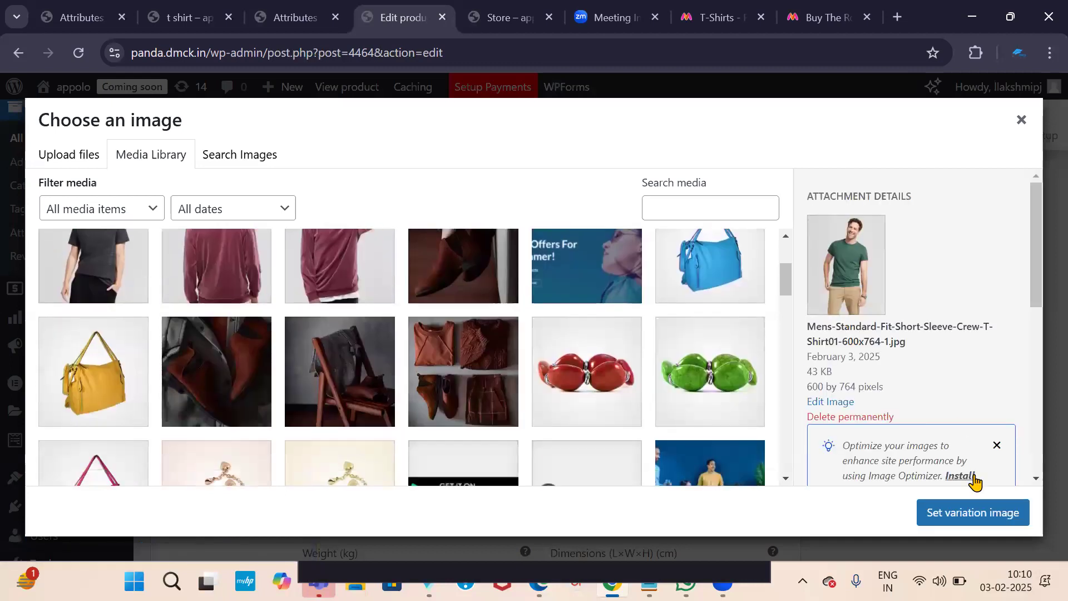
click(1016, 516)
scroll(467, 312, down, 3)
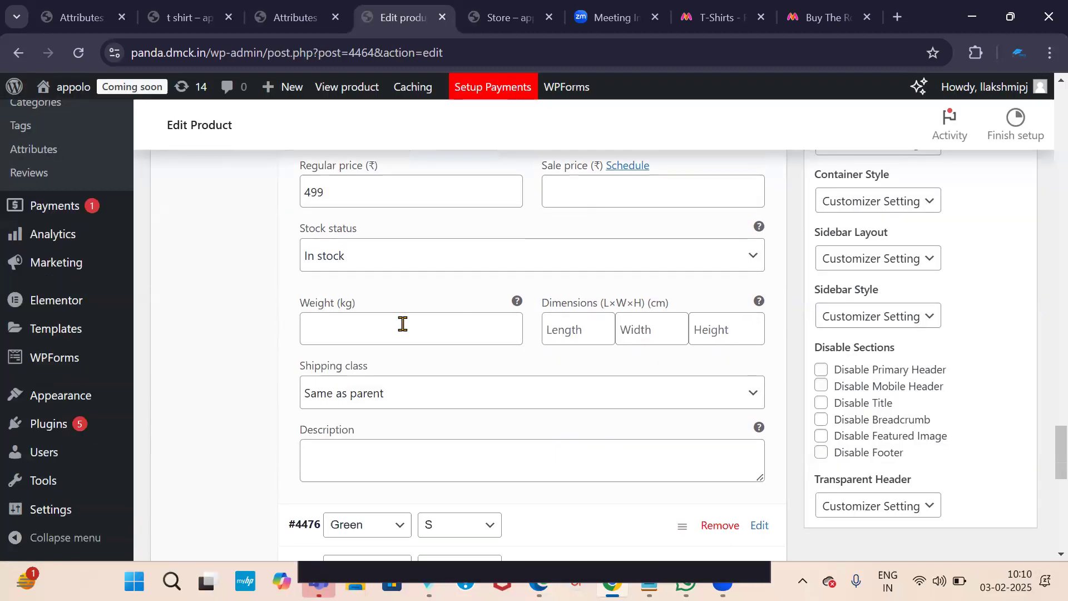
Expand the green, size S variation and set the green crew T-shirt photo from the media library as its image
scroll(405, 334, down, 3)
scroll(405, 332, up, 5)
scroll(384, 455, down, 8)
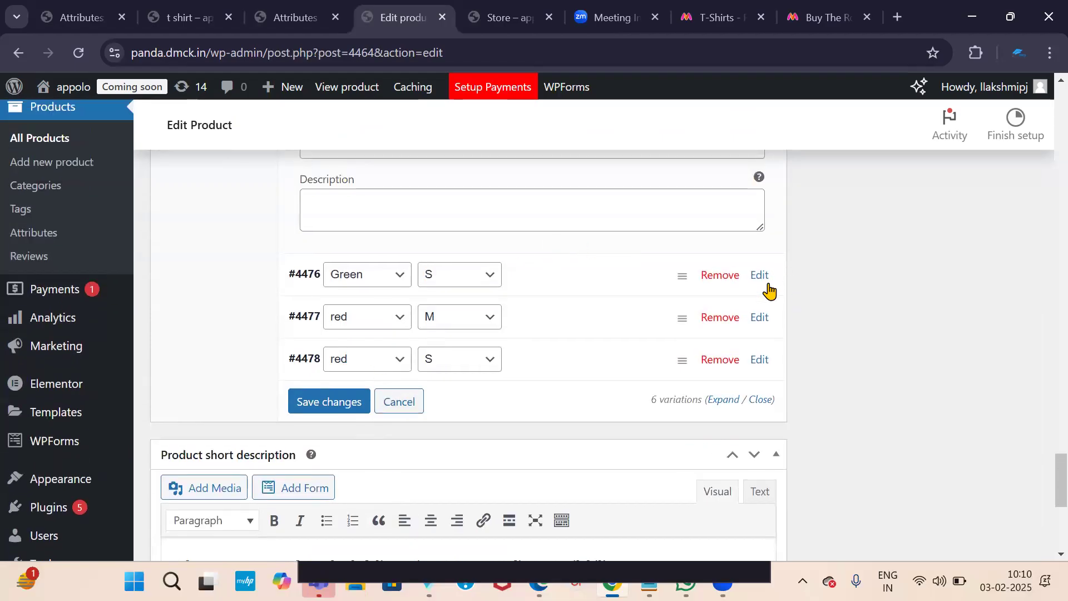
click(761, 282)
scroll(485, 312, down, 2)
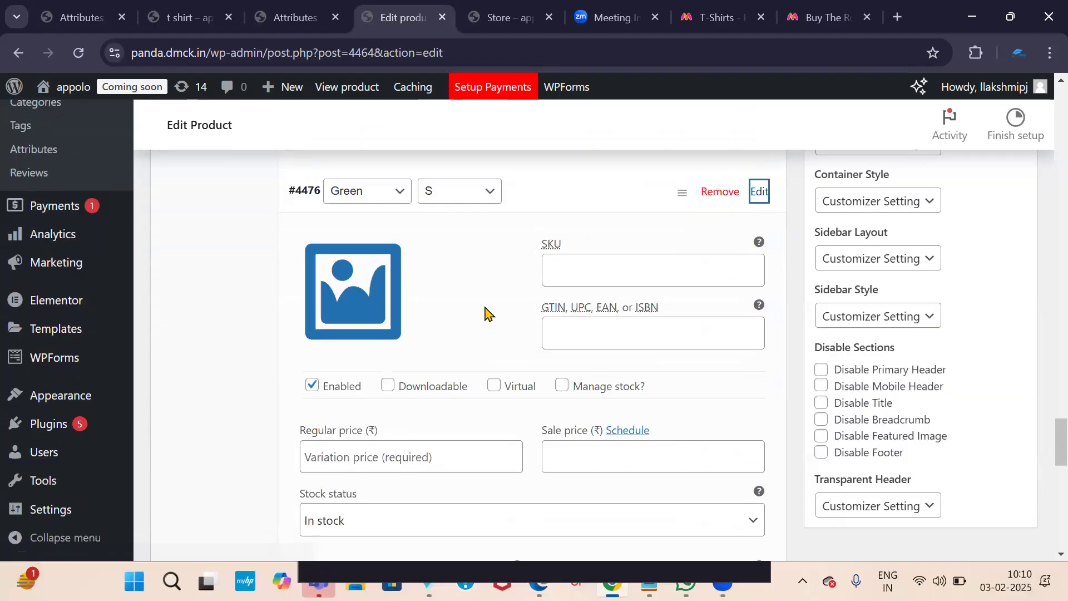
click(359, 309)
scroll(570, 321, down, 4)
scroll(470, 353, up, 6)
click(240, 311)
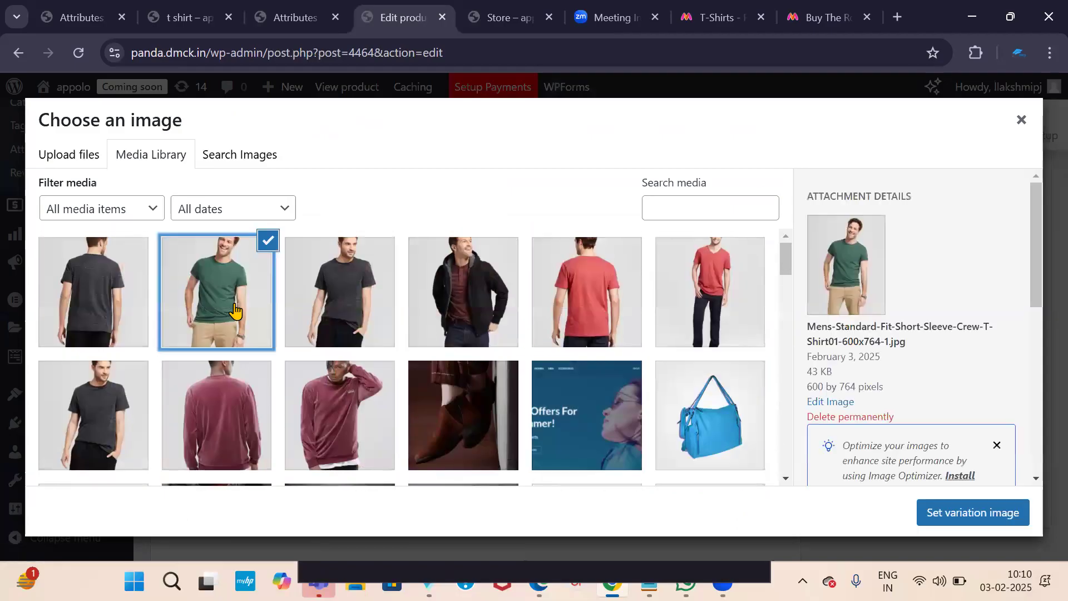
scroll(866, 377, down, 3)
click(996, 513)
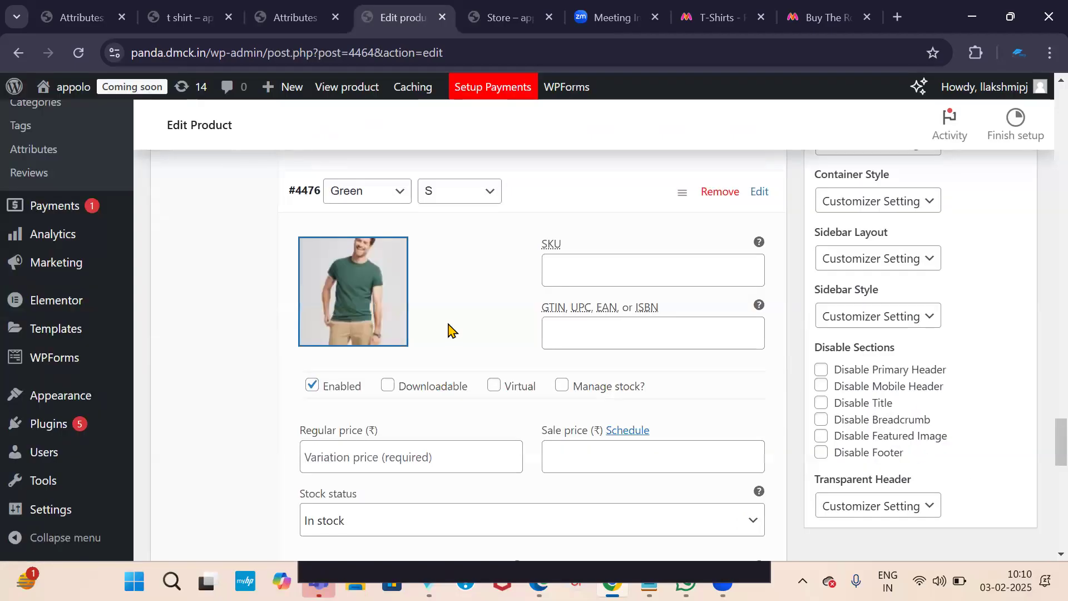
Set the regular price of the green, size S variation to 599
scroll(429, 329, down, 3)
click(393, 299)
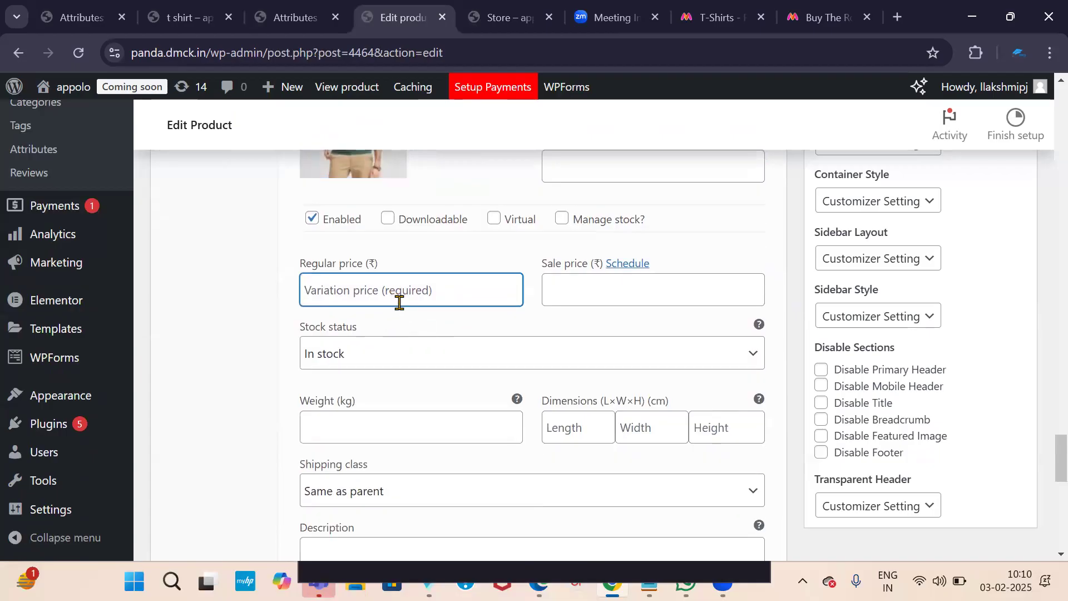
text(599)
Expand the red, size M variation and set the front-view red V-neck T-shirt photo from the media library as its image
scroll(531, 325, down, 4)
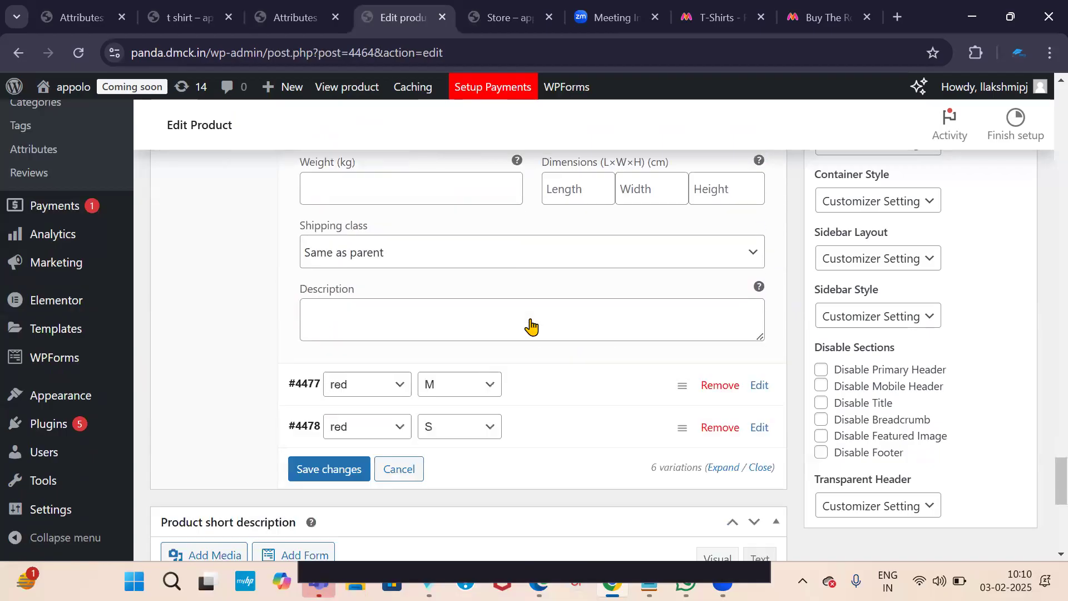
scroll(532, 313, down, 2)
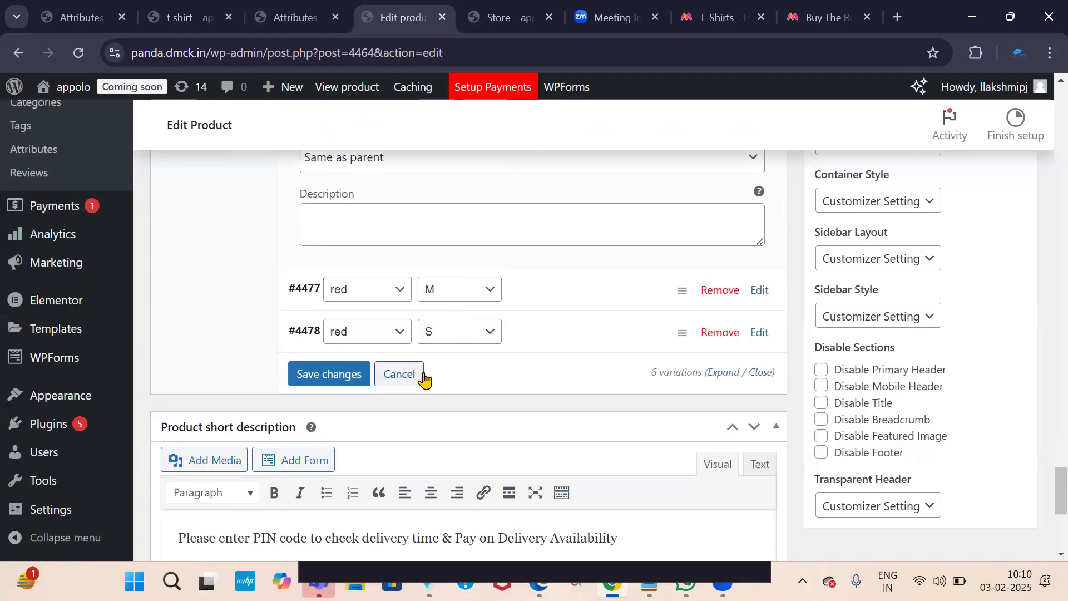
click(758, 291)
click(335, 409)
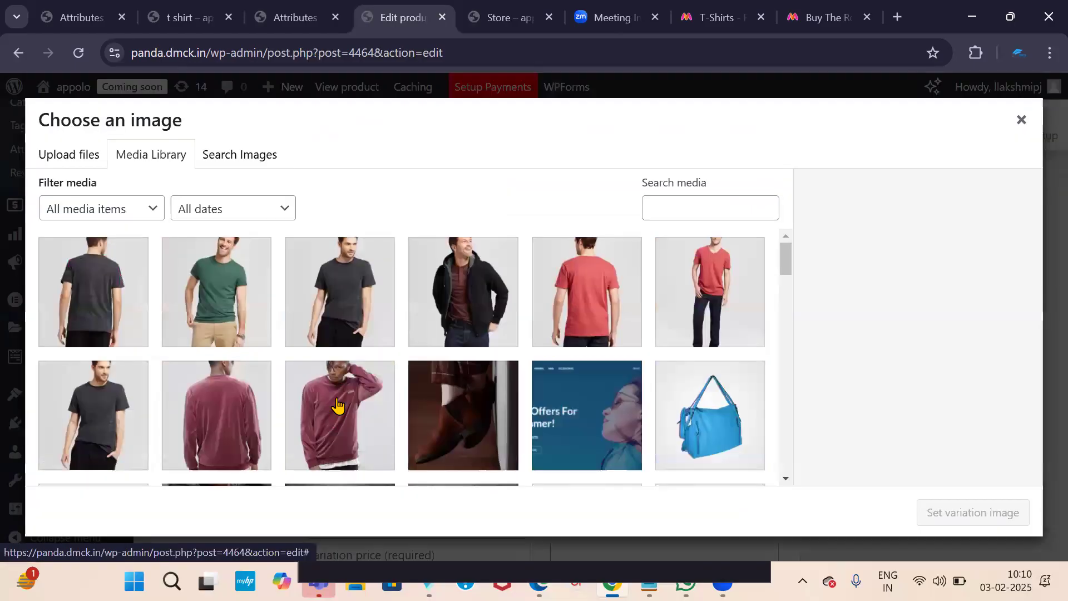
click(701, 305)
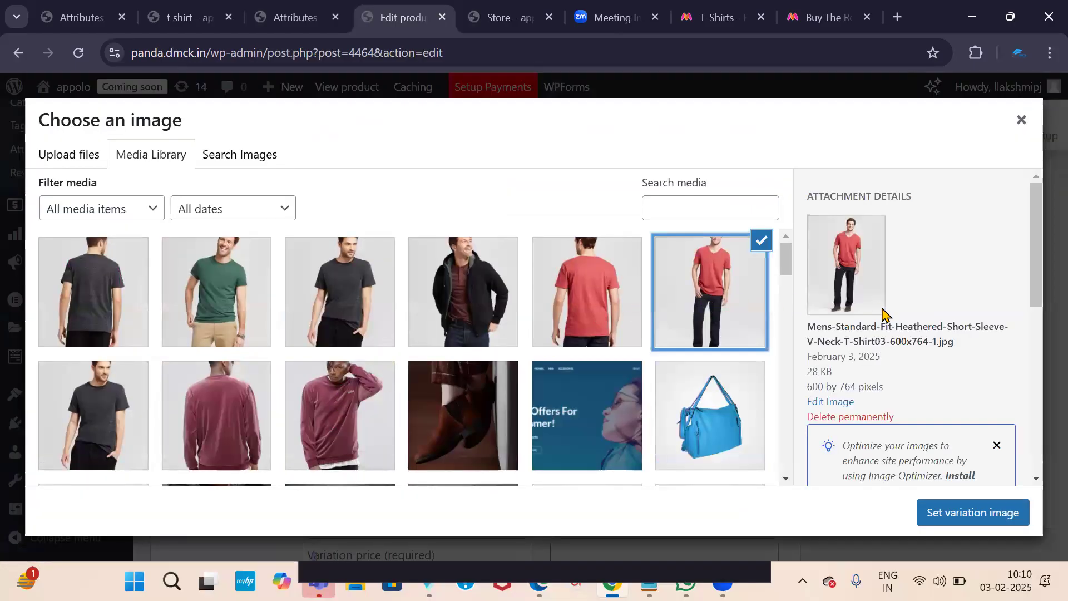
scroll(890, 311, down, 3)
click(1002, 511)
Set the regular price of the red, size M variation to 799 and its sale price to 499
scroll(556, 373, down, 5)
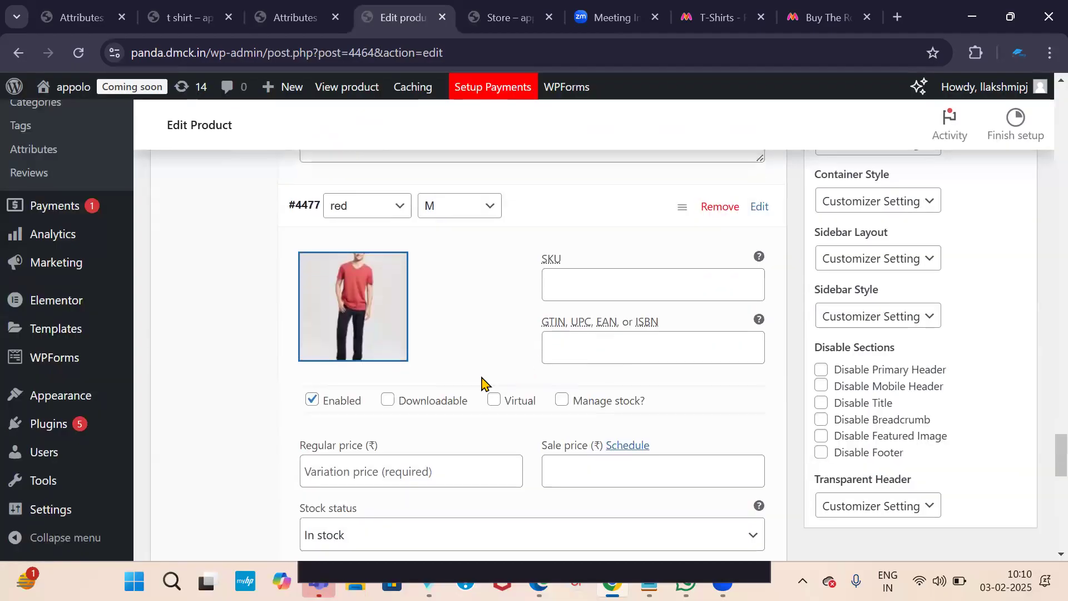
click(398, 307)
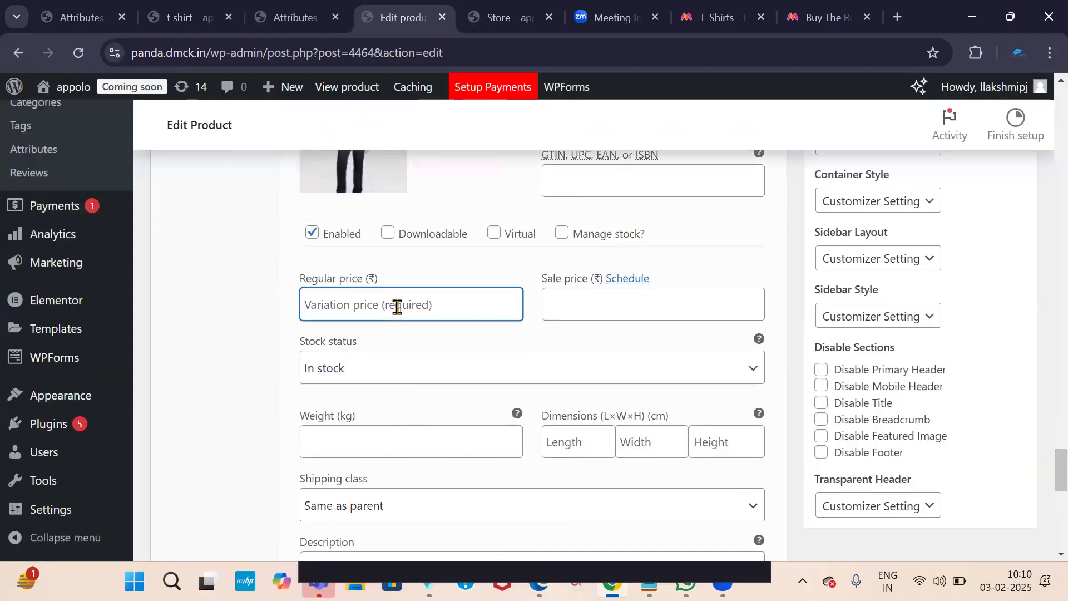
text(799)
scroll(539, 344, down, 5)
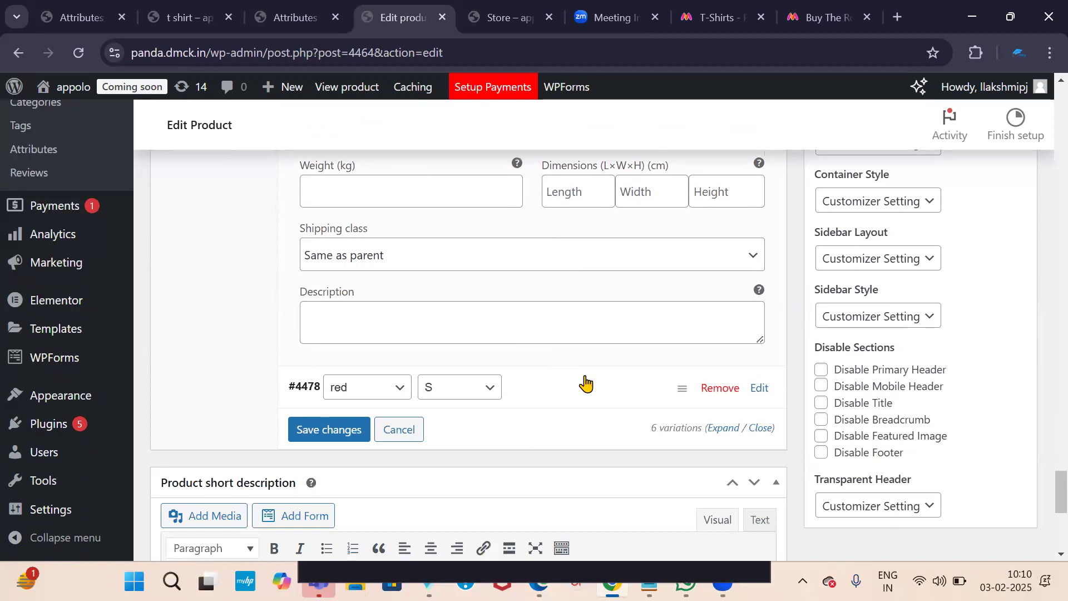
scroll(586, 384, up, 5)
click(611, 295)
text(499)
Expand the red, size S variation and set the front-view red V-neck T-shirt photo from the media library as its image
scroll(573, 327, down, 5)
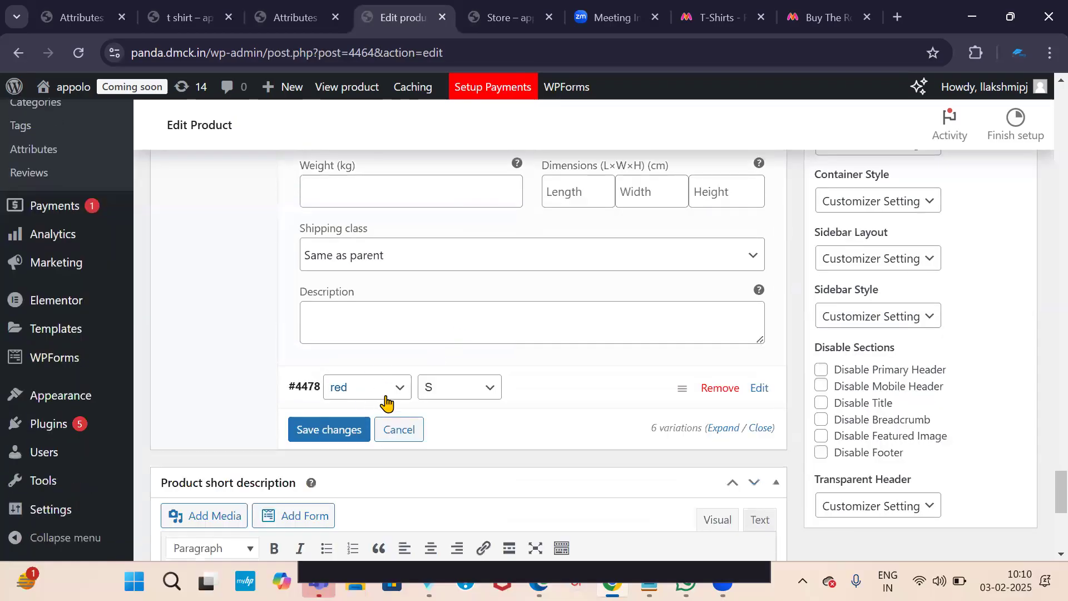
click(760, 388)
scroll(354, 310, down, 5)
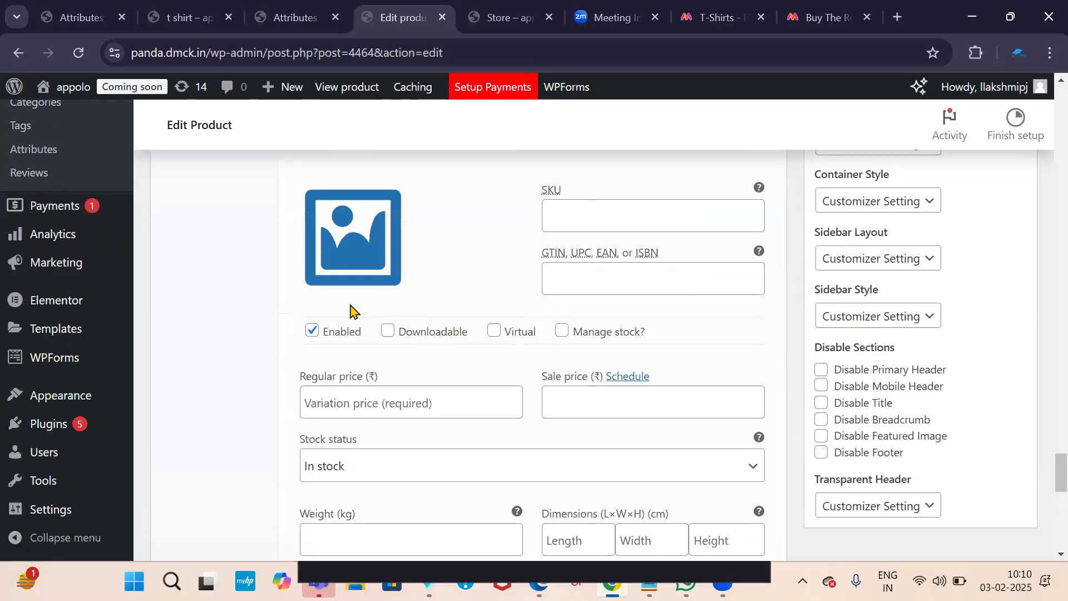
click(369, 266)
click(700, 318)
scroll(891, 403, down, 3)
click(597, 330)
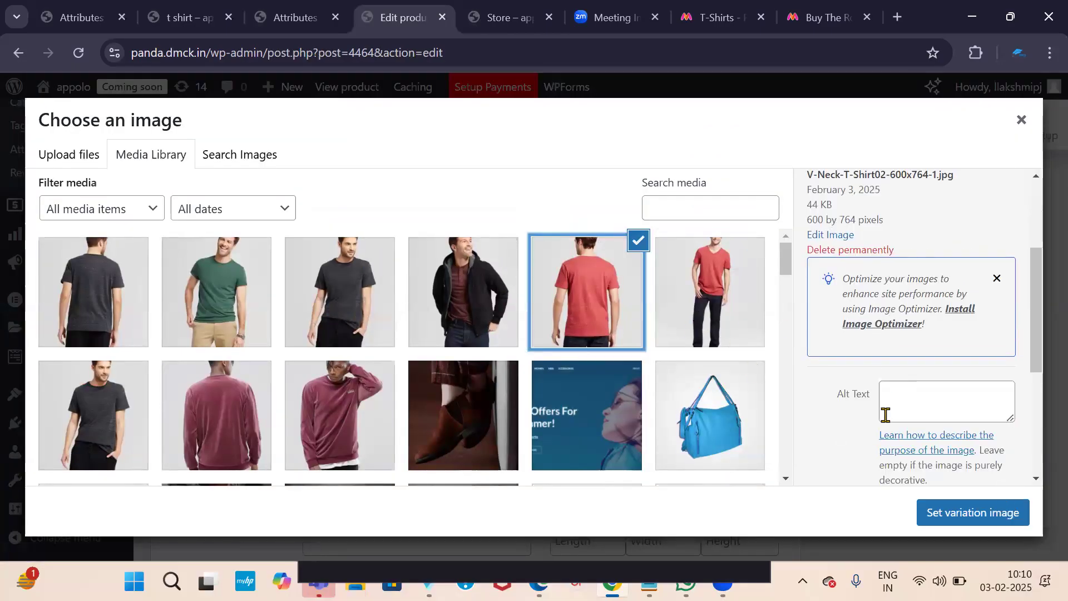
click(713, 286)
click(978, 512)
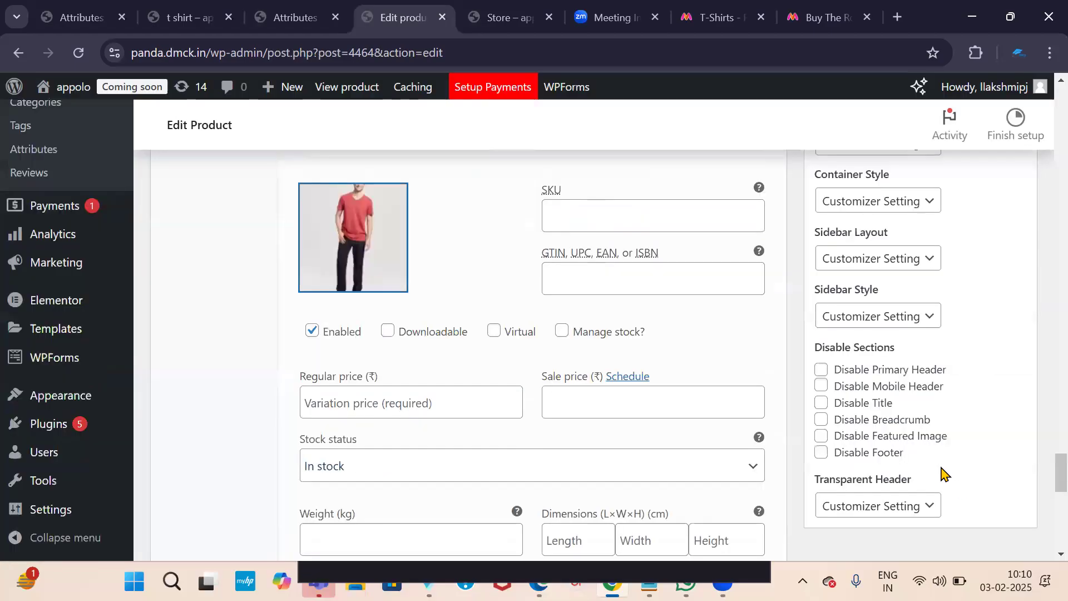
Enter a regular price for the red, size S variation and save the changes to the variations
scroll(368, 245, down, 3)
click(381, 240)
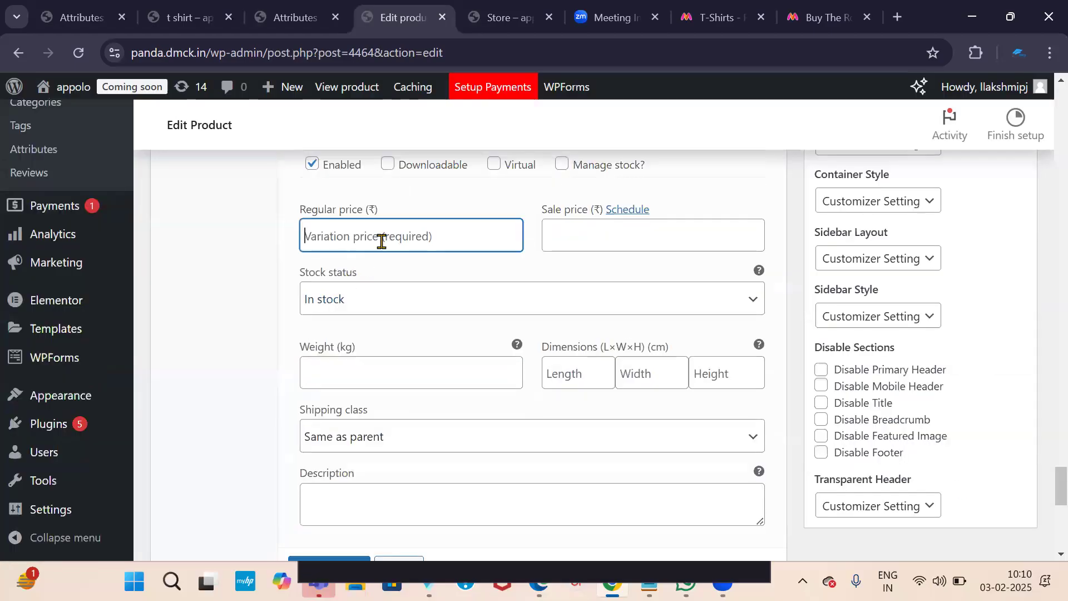
text(5)
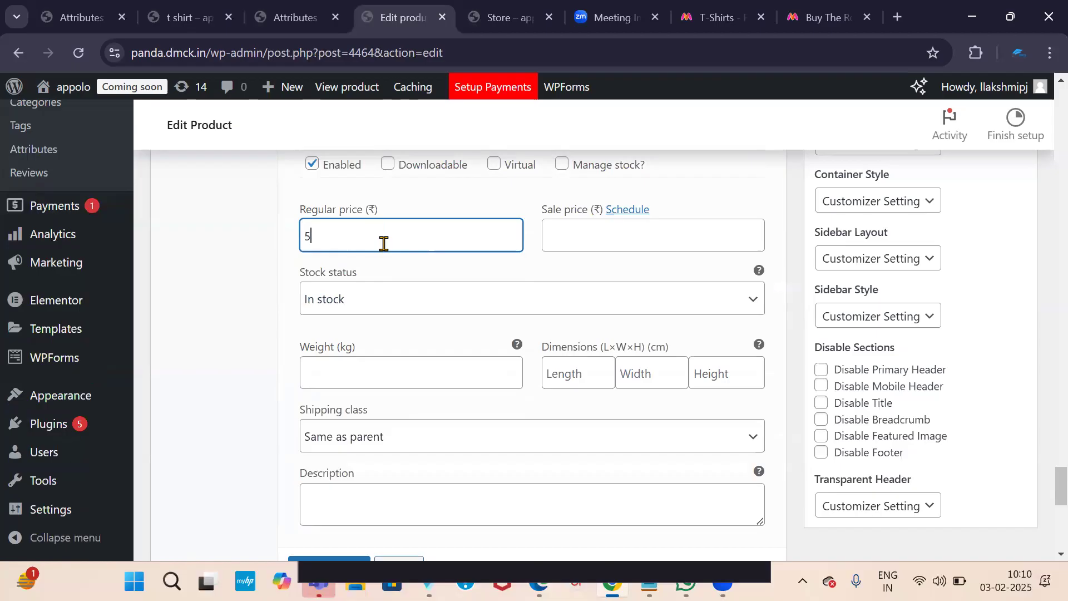
scroll(385, 245, down, 5)
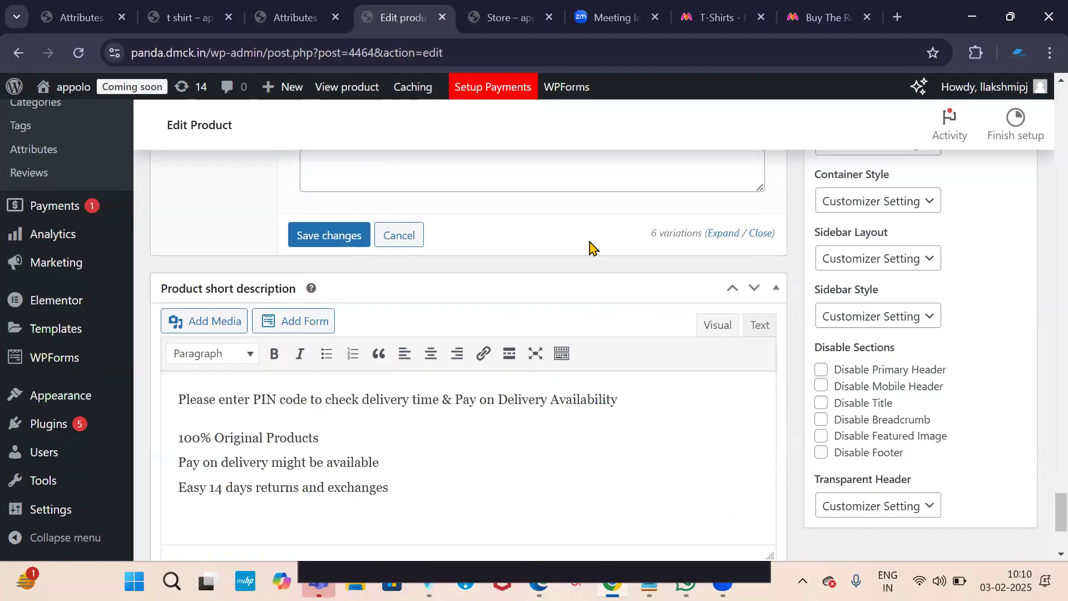
scroll(365, 274, up, 3)
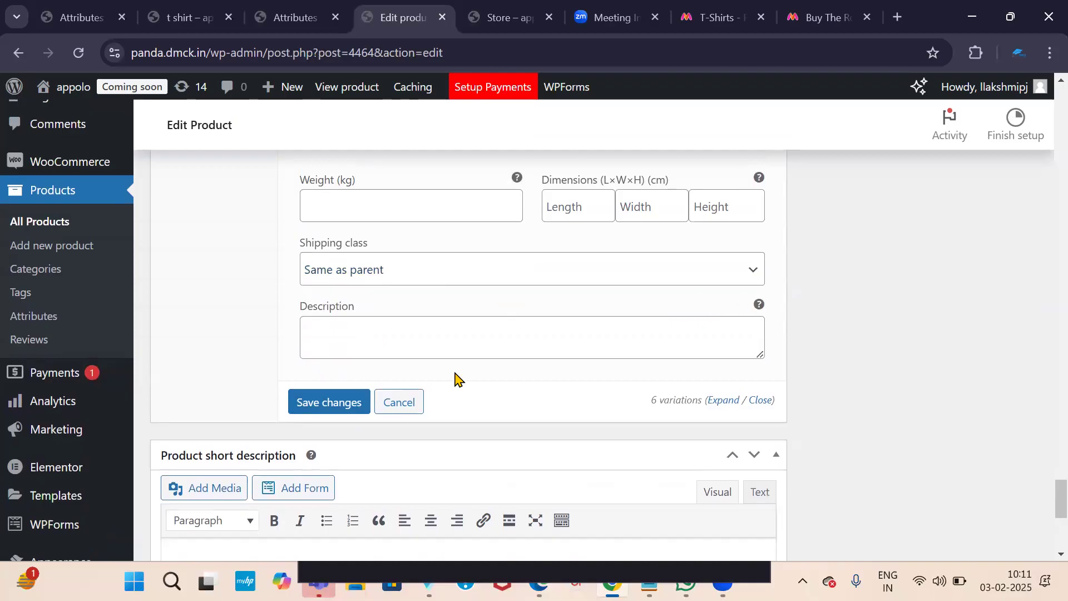
click(330, 403)
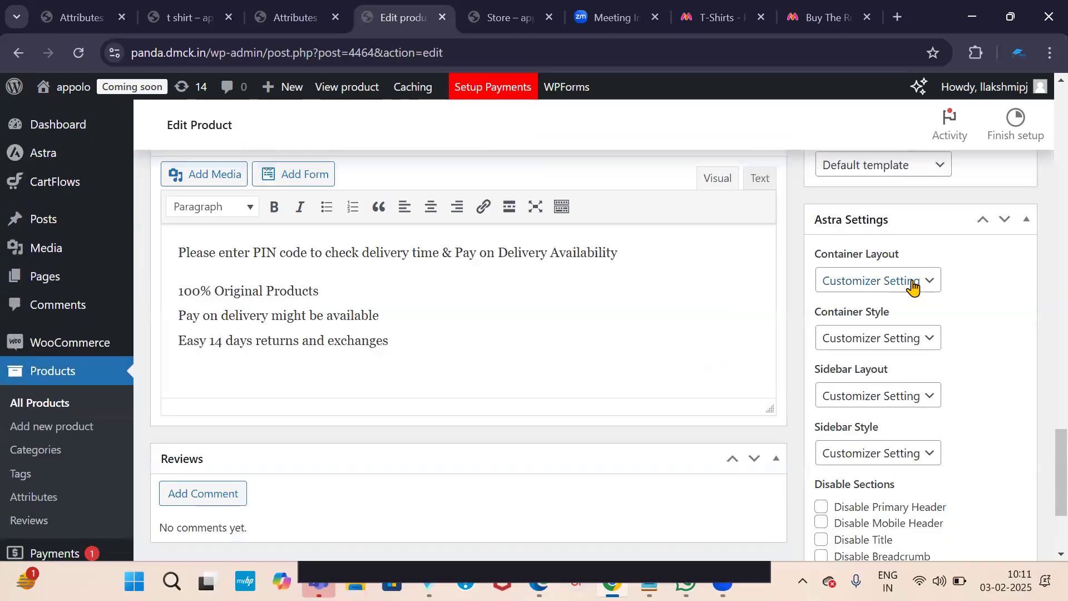
Update the published Roadster product with its edited variations
scroll(916, 289, up, 8)
scroll(969, 290, up, 10)
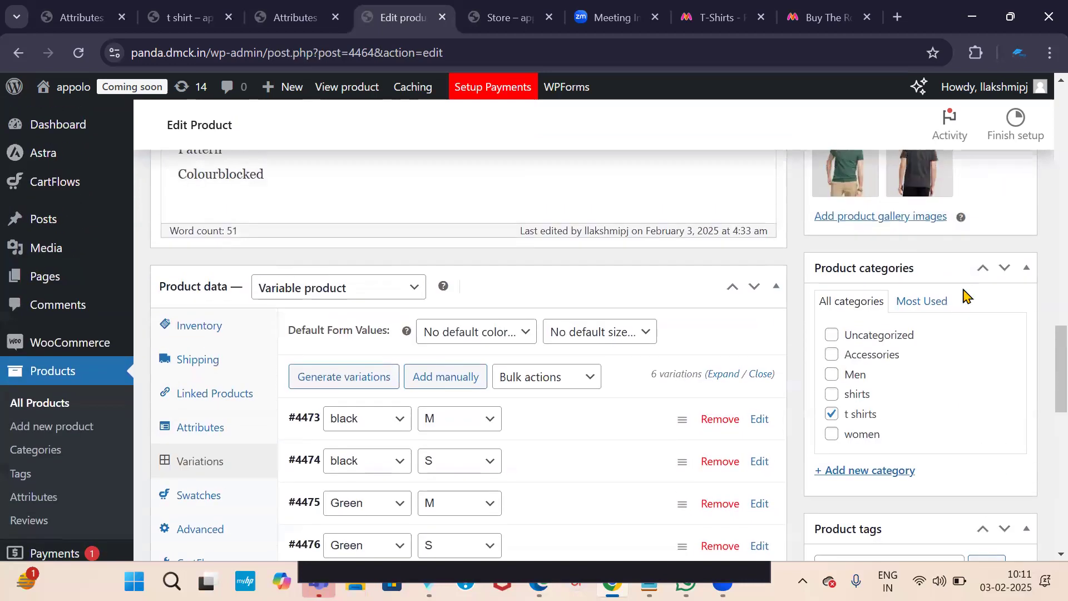
scroll(972, 301, up, 5)
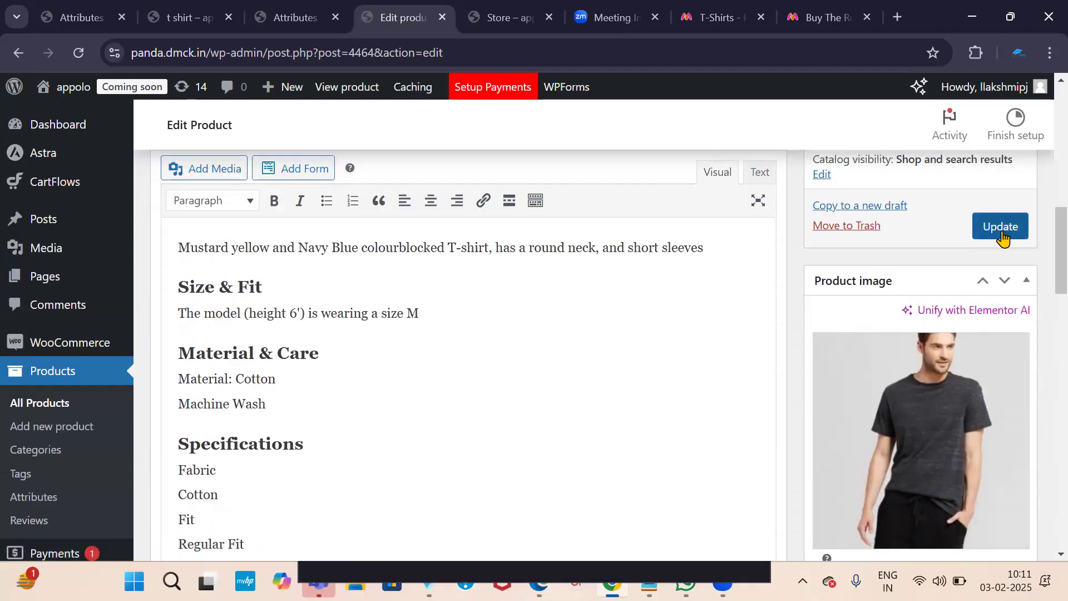
click(1002, 229)
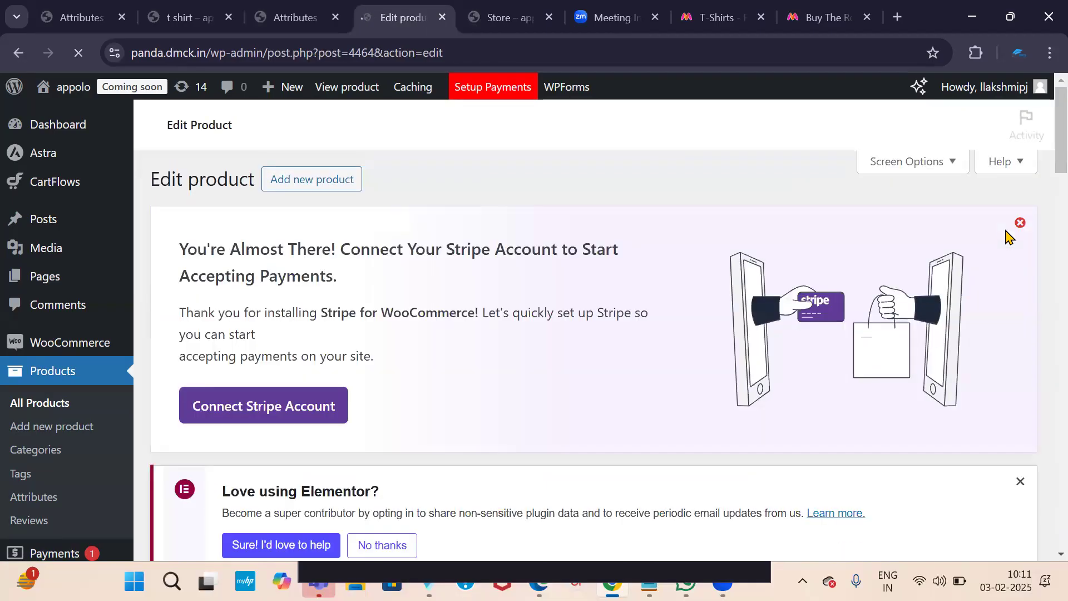
Open the Roadster product's store page in a new tab and review its image, price range, and color and size options
scroll(237, 349, down, 2)
scroll(237, 350, down, 3)
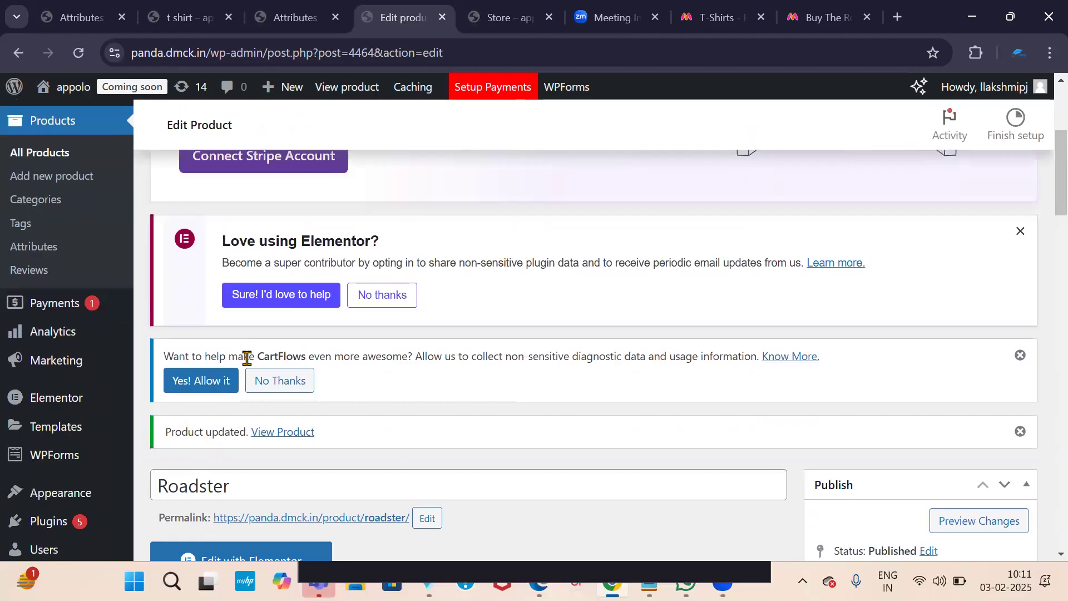
scroll(245, 353, down, 2)
right_click(272, 351)
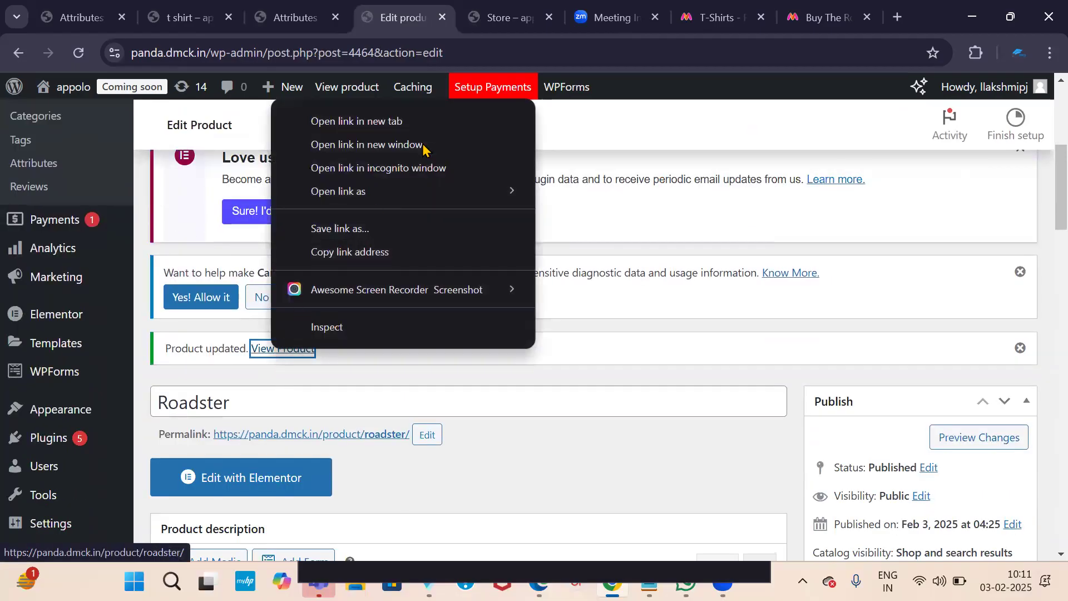
click(423, 121)
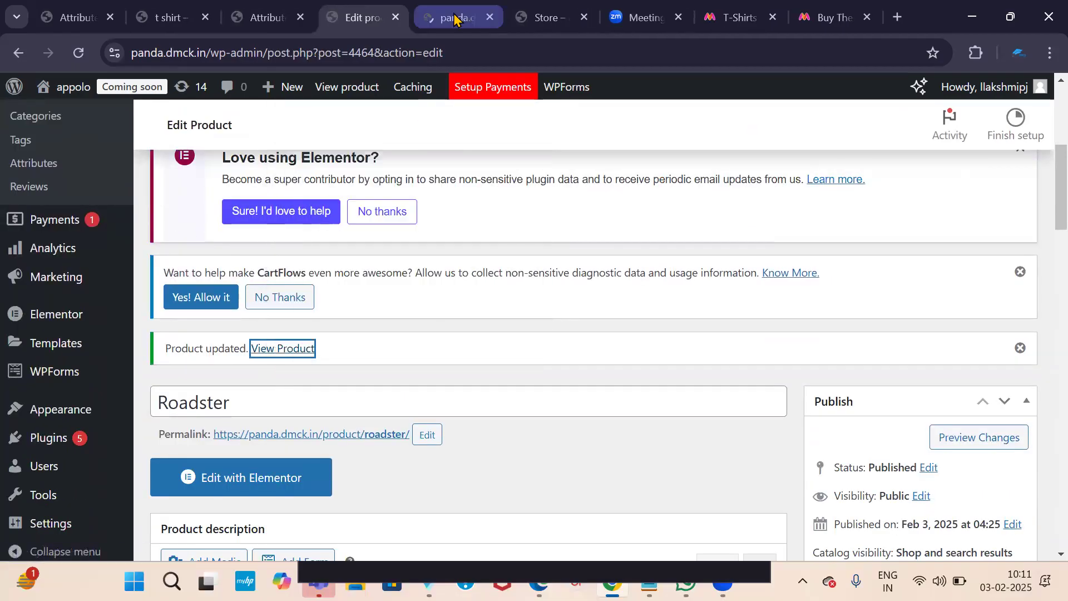
click(456, 18)
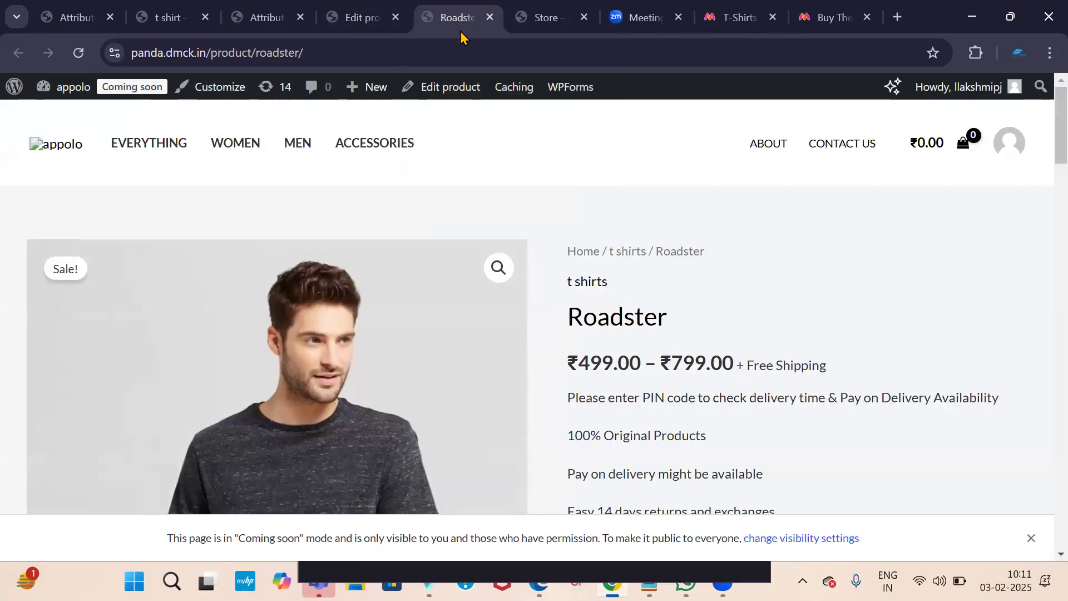
scroll(466, 287, down, 4)
scroll(462, 286, up, 4)
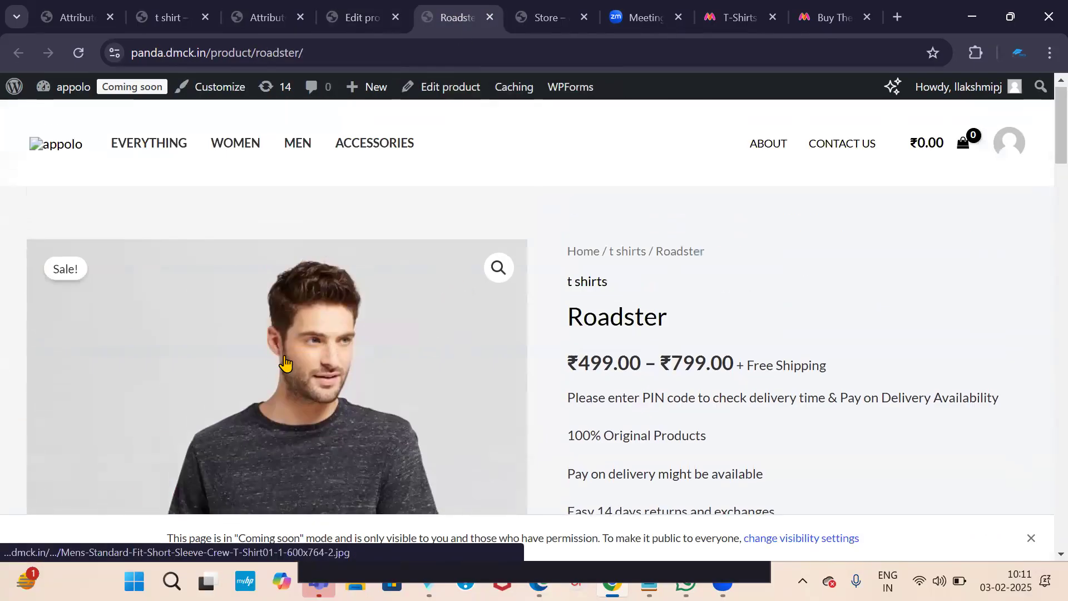
scroll(440, 328, down, 3)
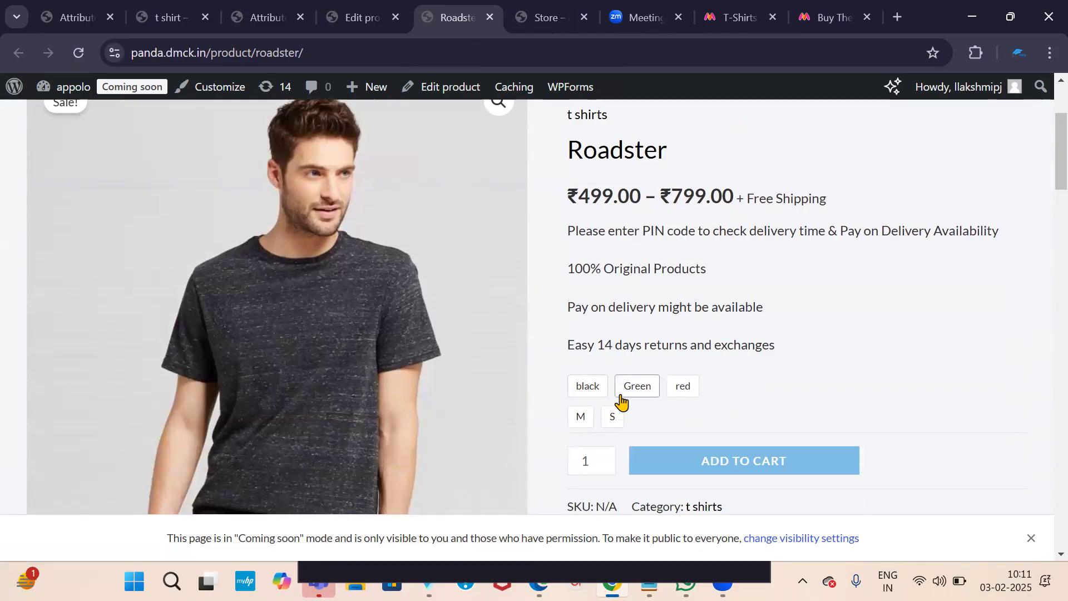
scroll(686, 403, down, 2)
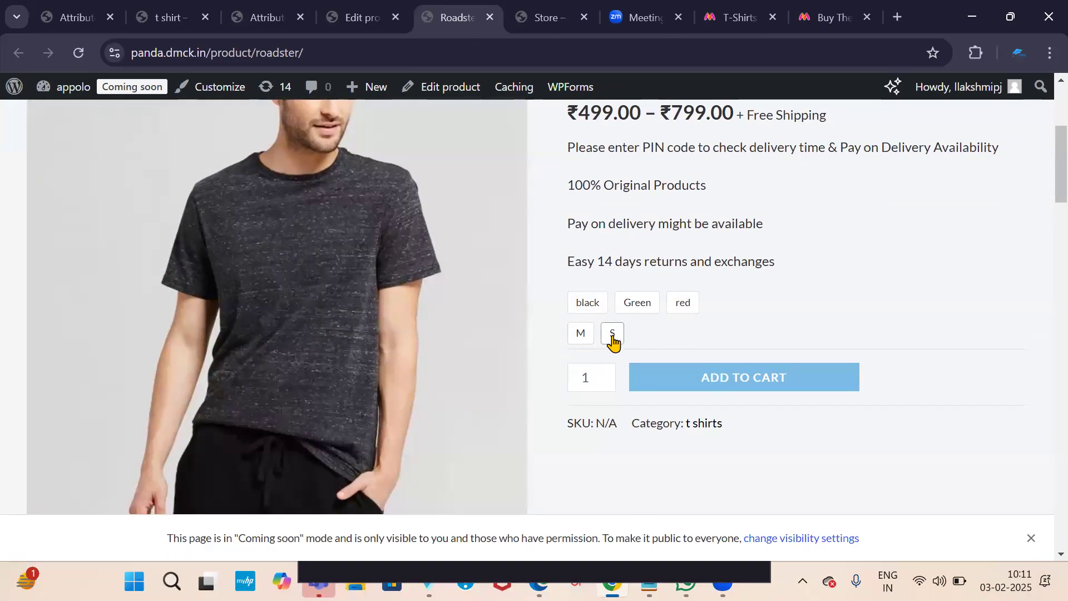
Select the black, size M variation on the Roadster store page and check its image and price
click(589, 306)
click(580, 334)
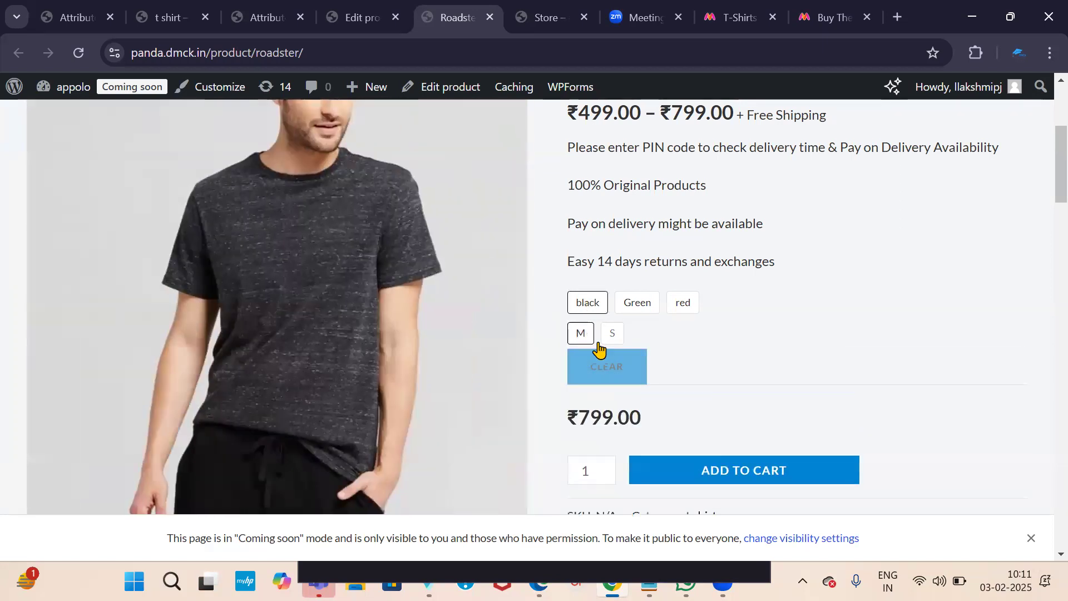
scroll(607, 339, down, 3)
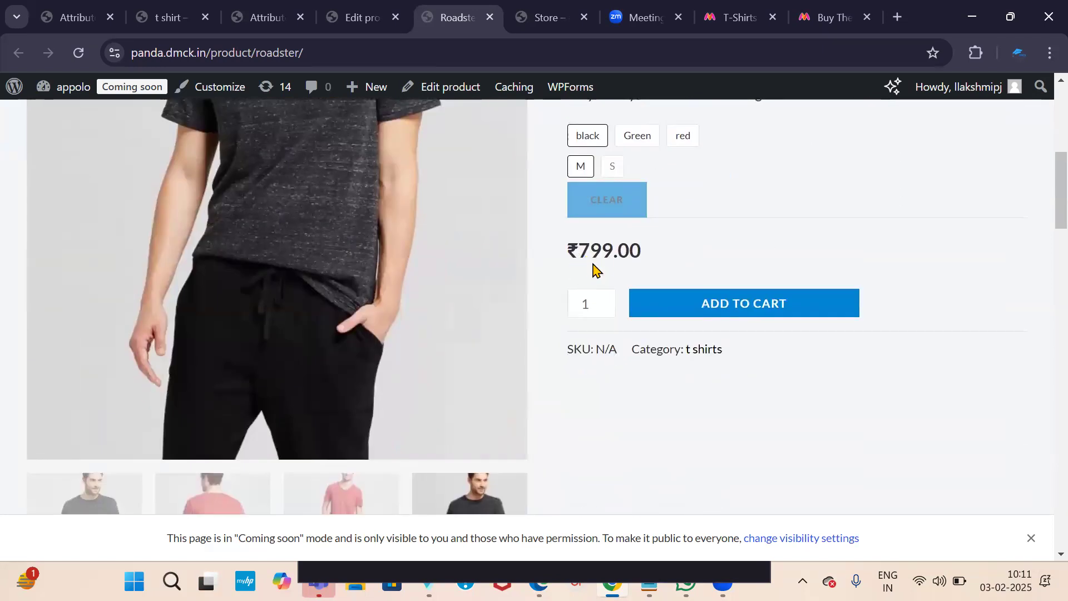
scroll(596, 275, up, 2)
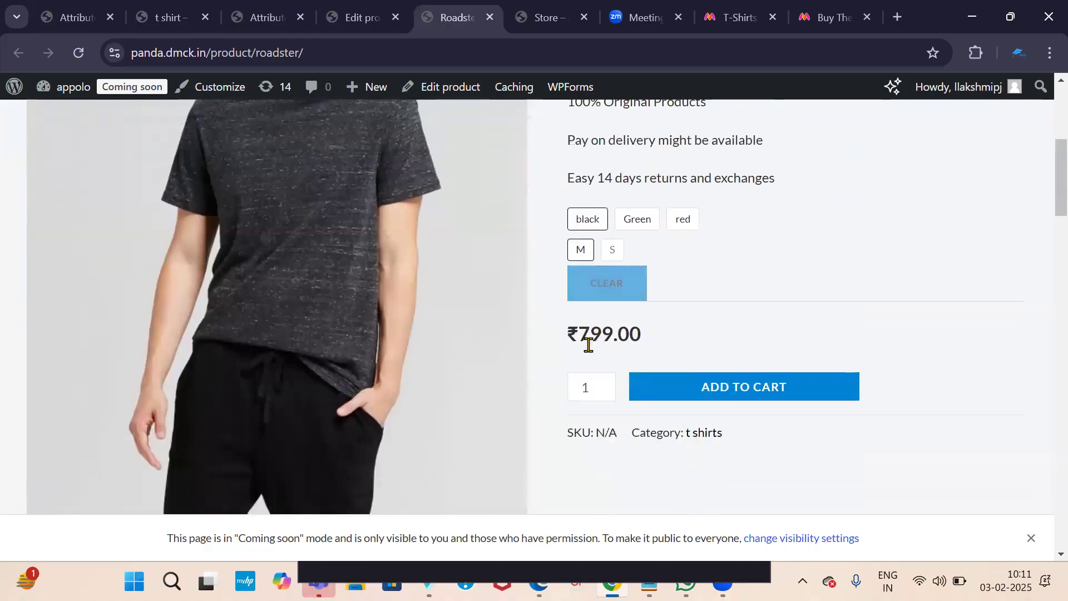
click(588, 257)
click(588, 258)
Check the green variation's image and price in sizes M and S
click(637, 226)
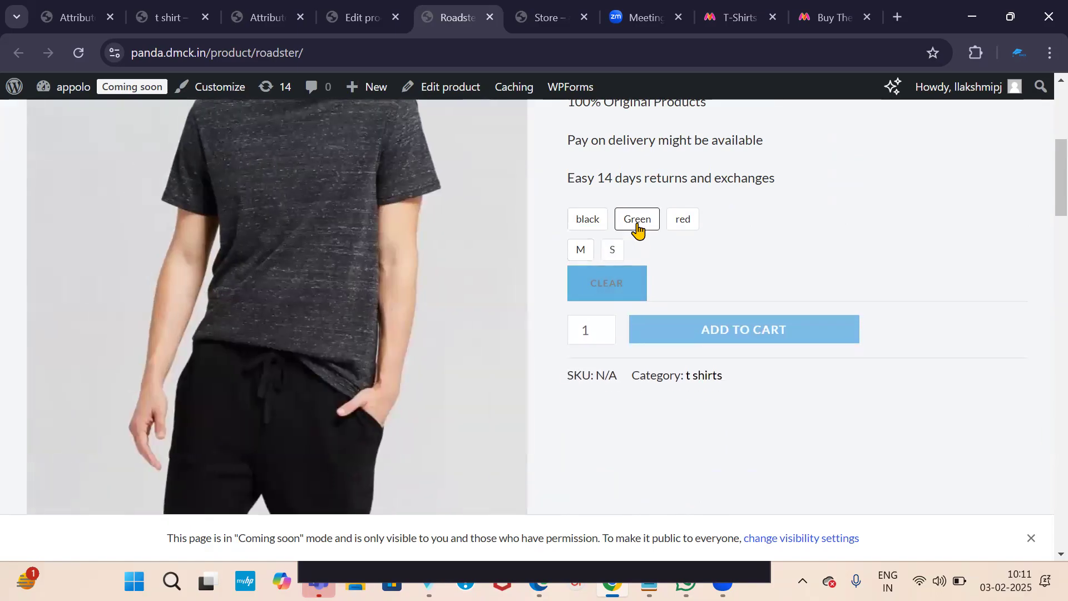
click(582, 258)
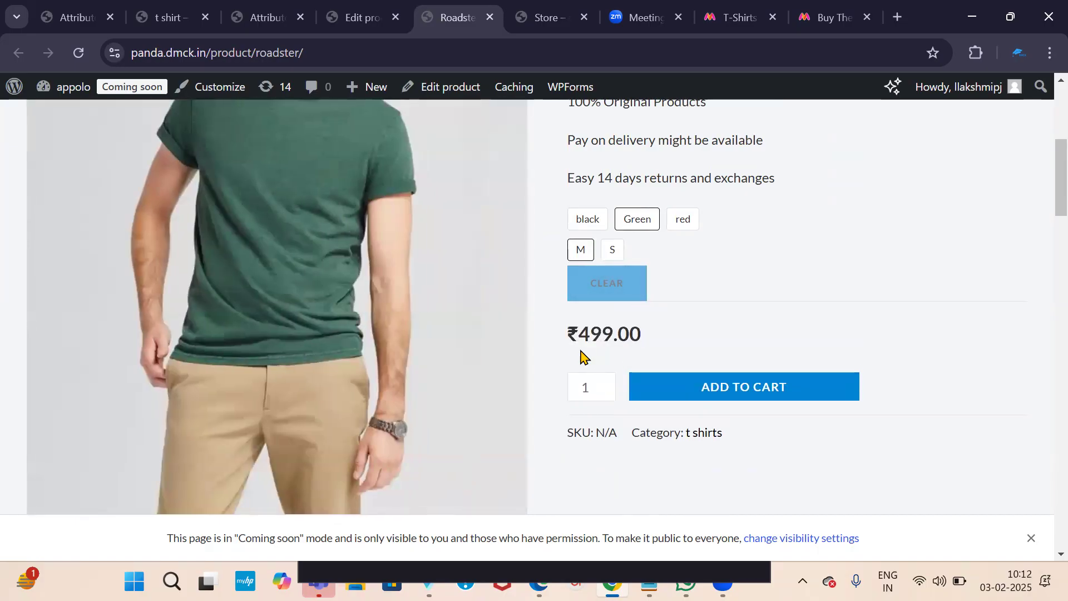
click(614, 261)
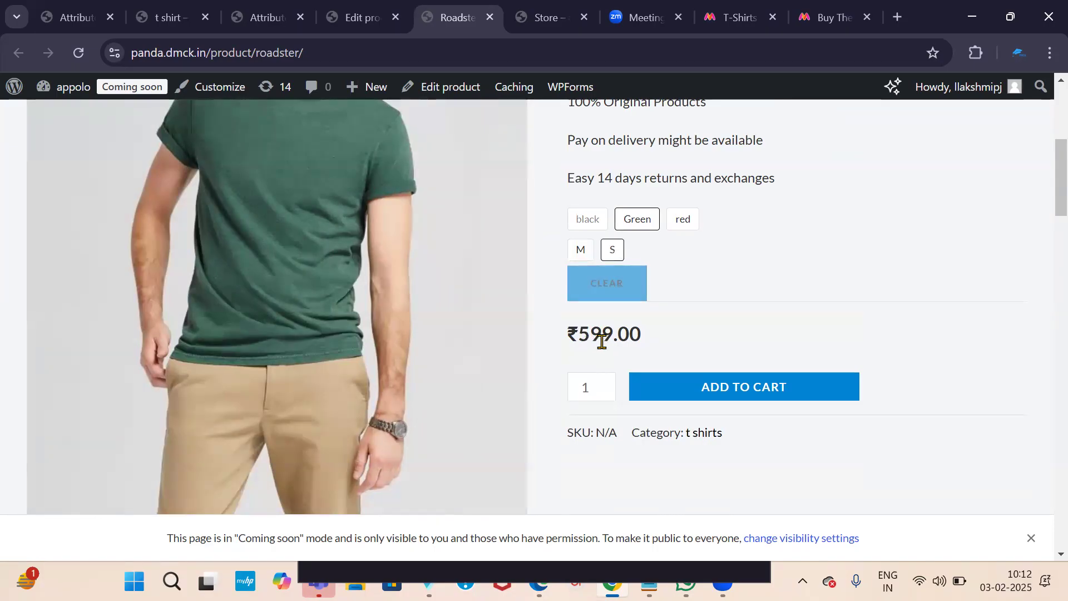
Check the red variation's image and price in sizes S and M
click(685, 221)
scroll(465, 286, up, 3)
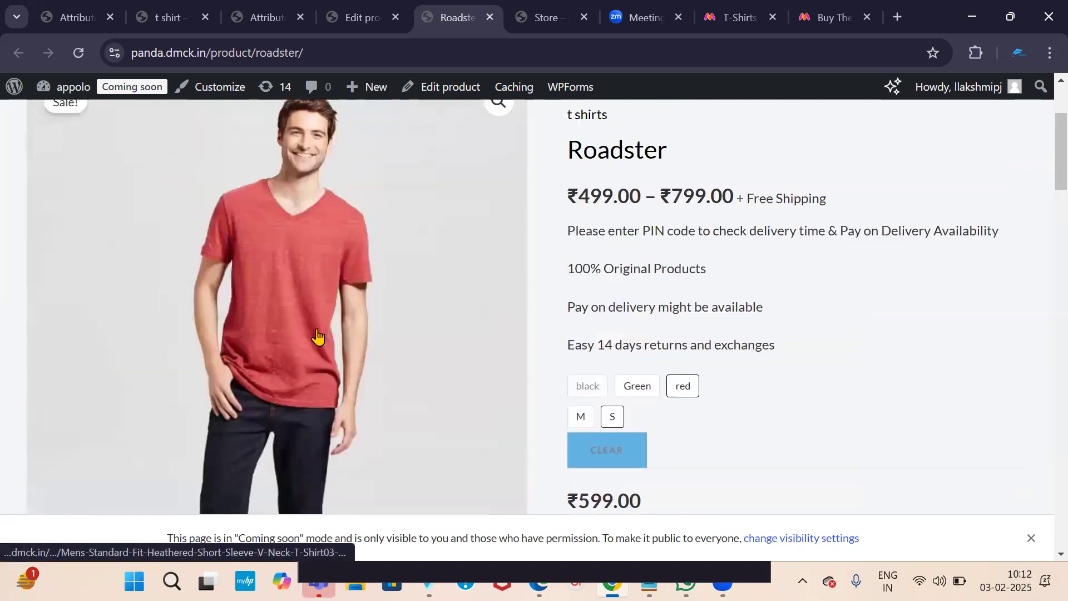
scroll(309, 334, down, 3)
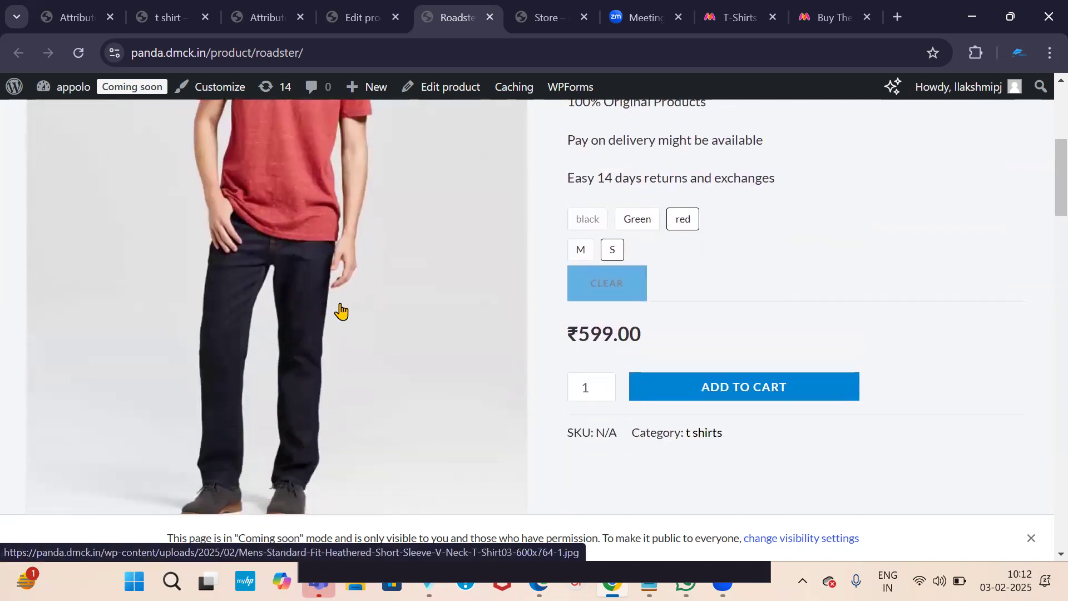
scroll(453, 320, up, 2)
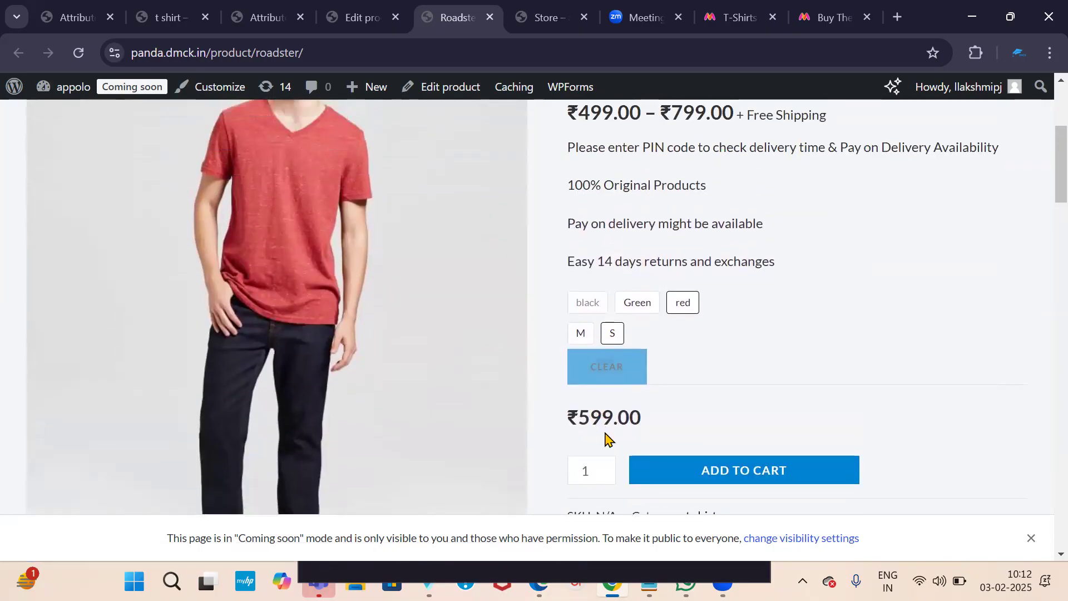
click(579, 335)
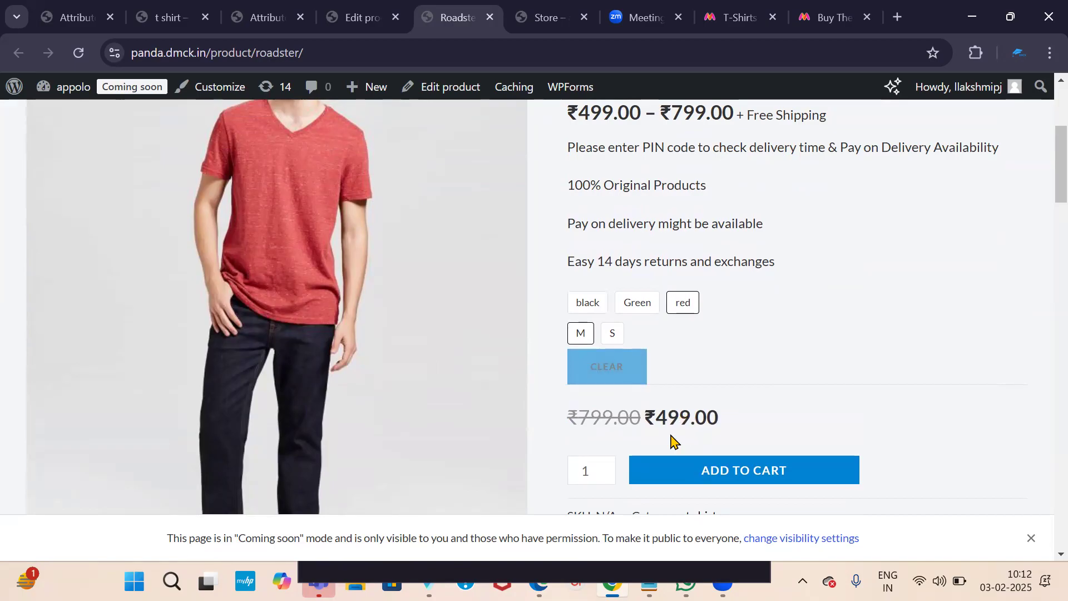
Switch between black, green and red in size M to compare their product images and prices
click(589, 315)
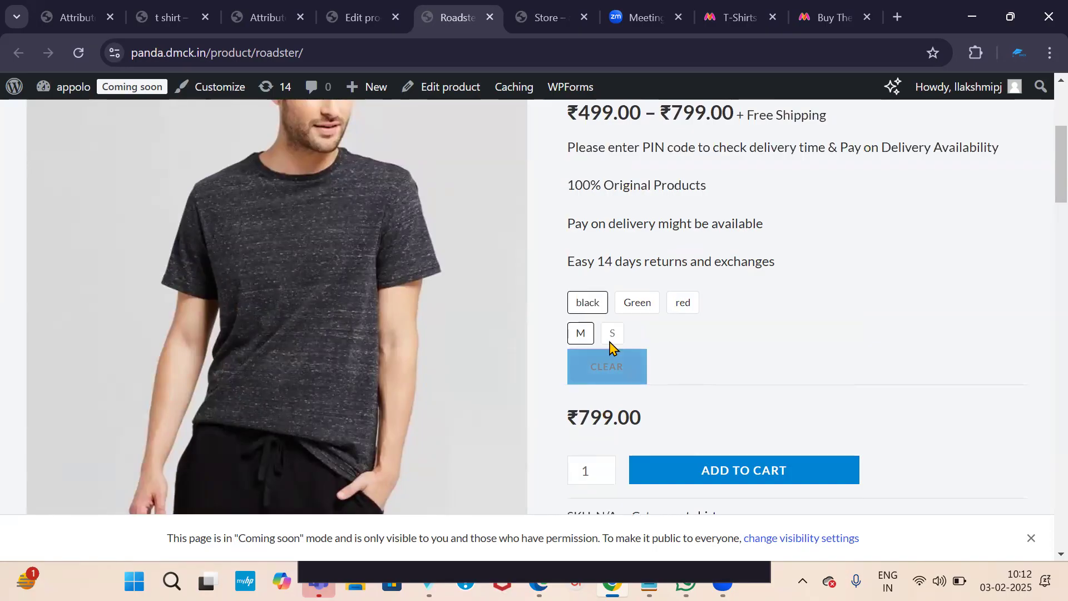
click(633, 306)
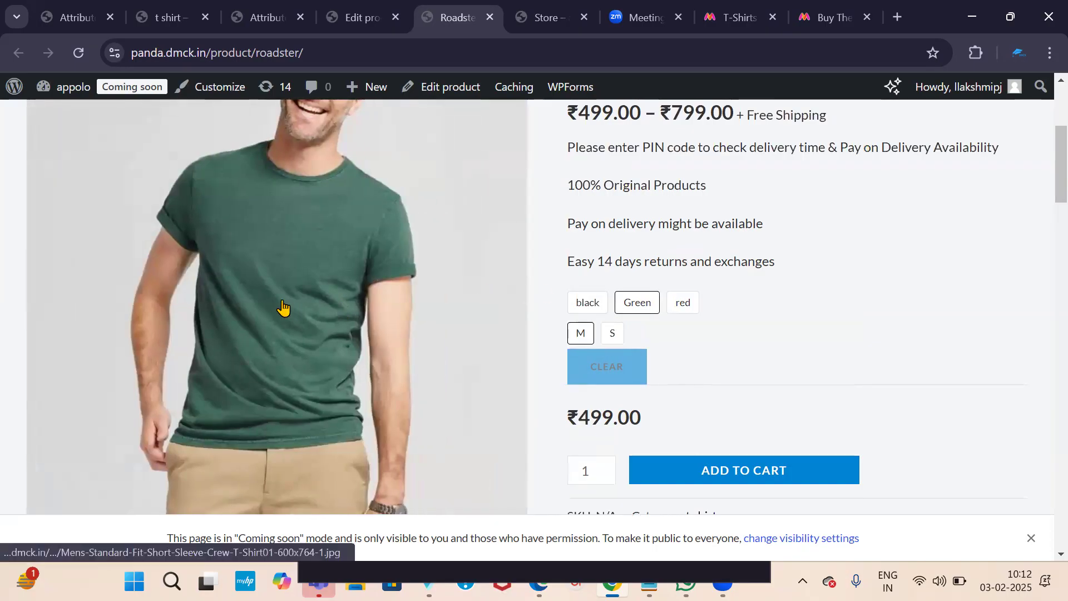
scroll(223, 389, up, 2)
scroll(361, 370, down, 1)
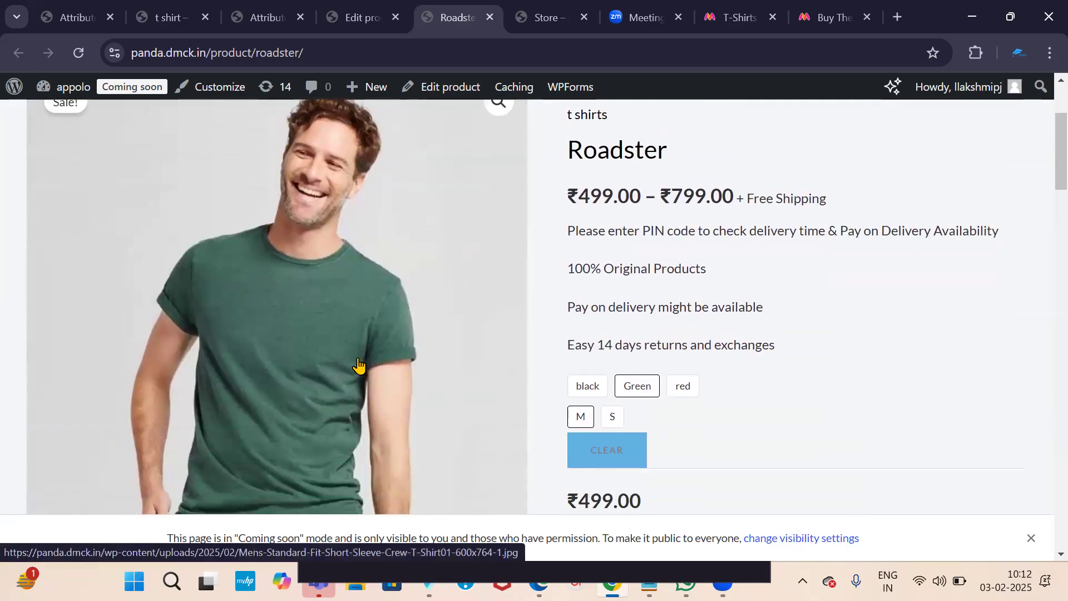
scroll(359, 364, down, 3)
click(686, 223)
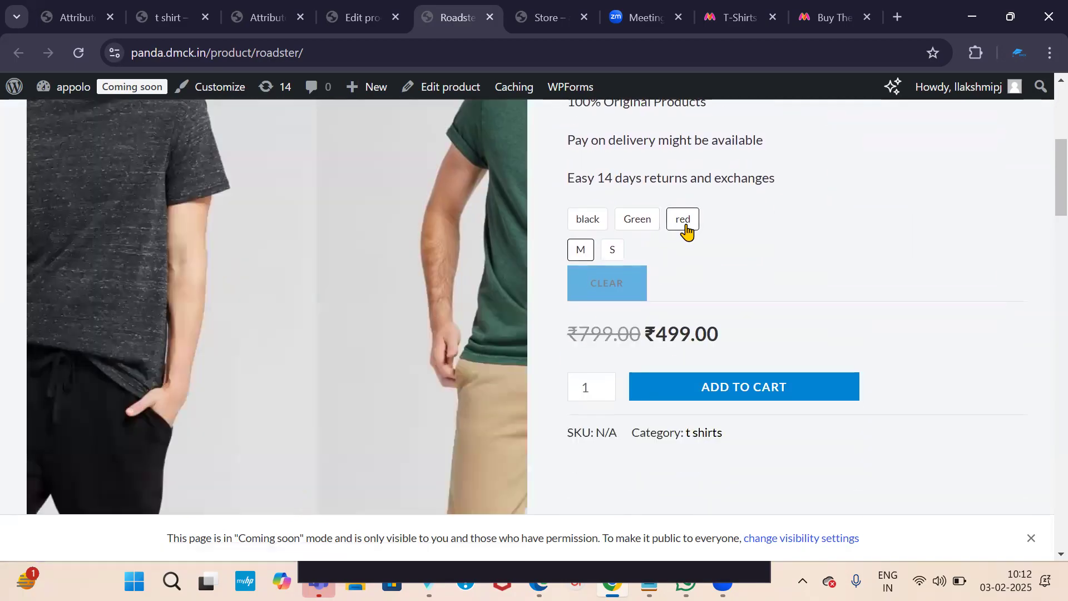
scroll(448, 322, down, 1)
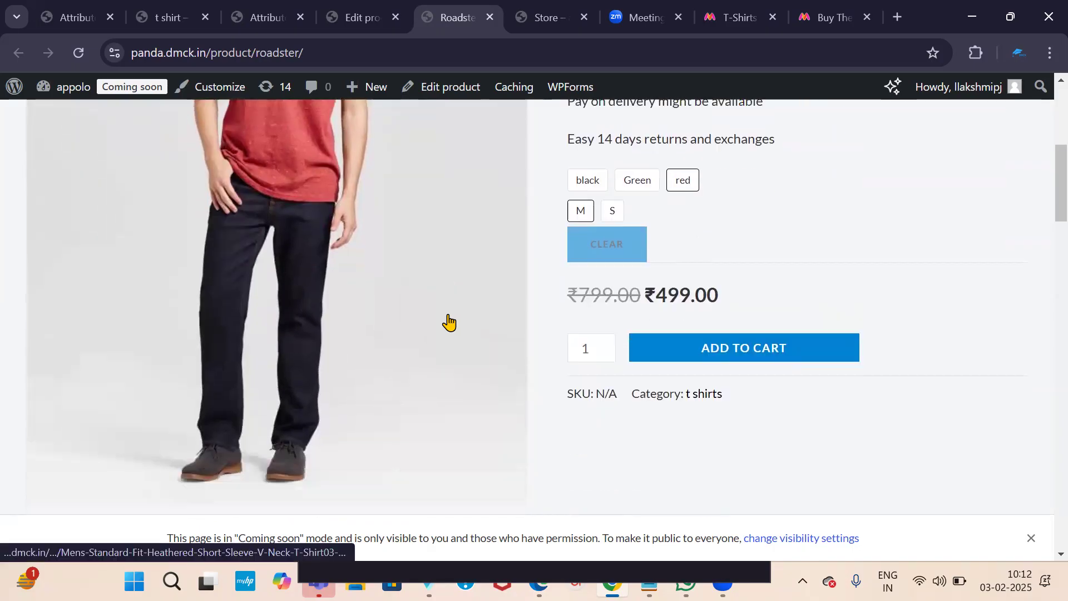
scroll(449, 322, down, 4)
scroll(602, 310, up, 2)
scroll(614, 296, up, 1)
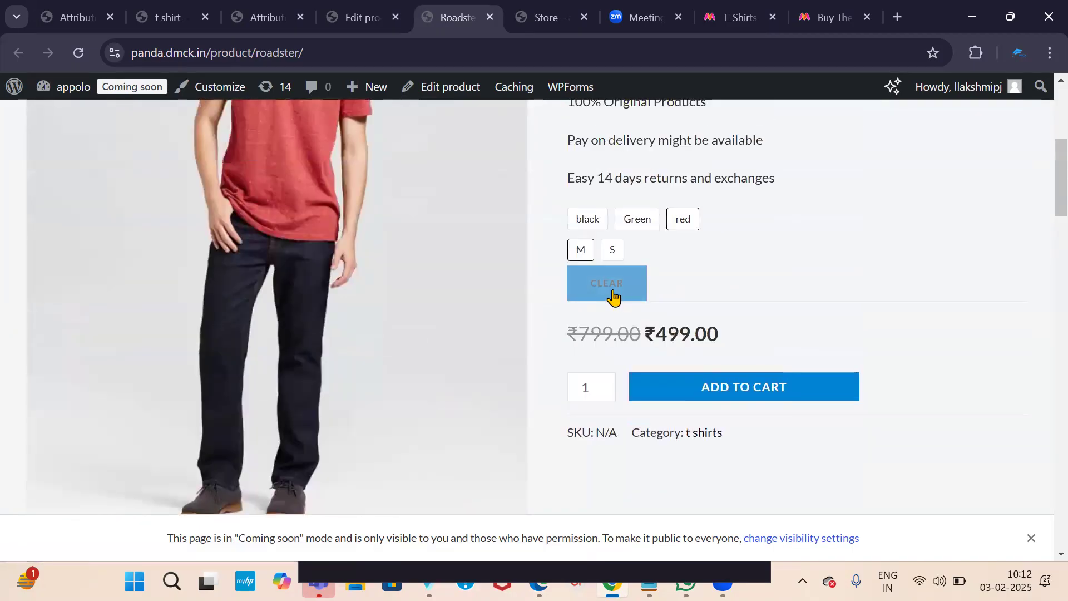
Choose the black color in size M and add one Roadster T-shirt to the cart
click(587, 223)
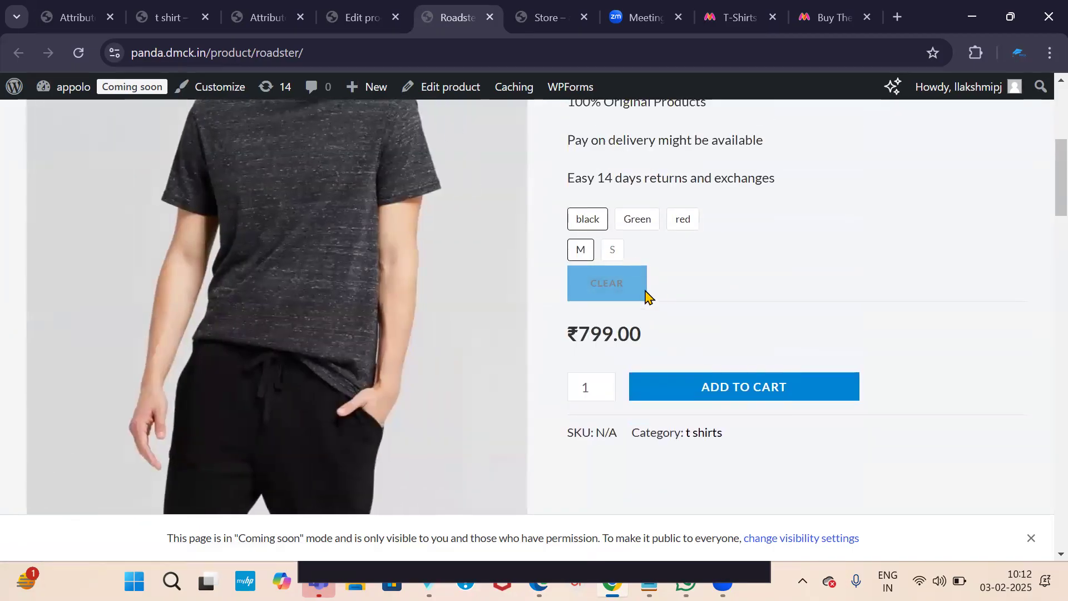
click(746, 395)
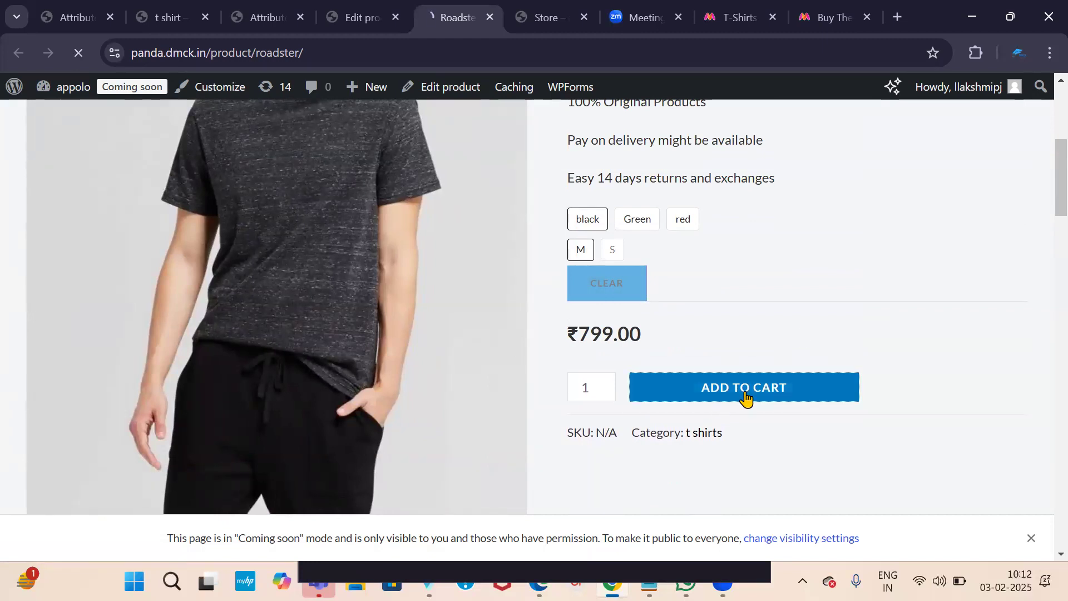
scroll(728, 348, down, 10)
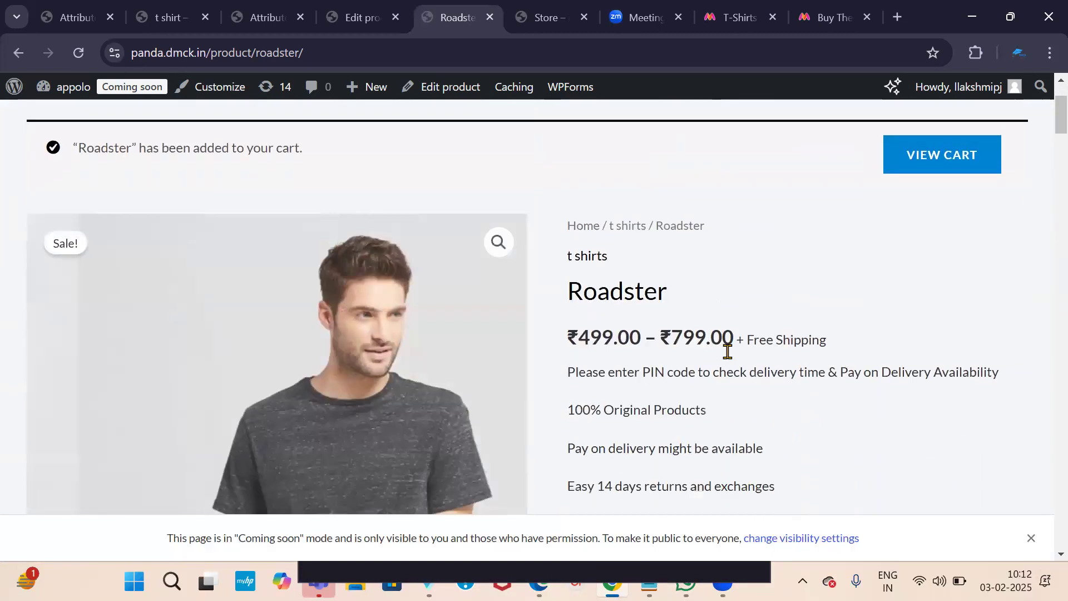
scroll(634, 345, up, 10)
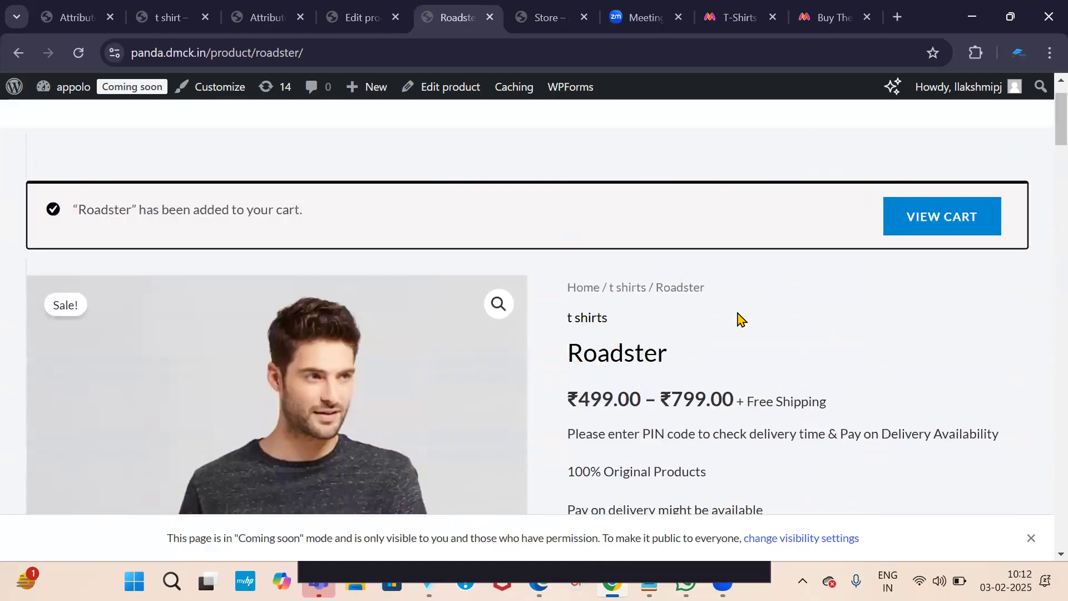
Open the cart and review the Roadster item, its price, the coupon field and the cart totals
click(950, 223)
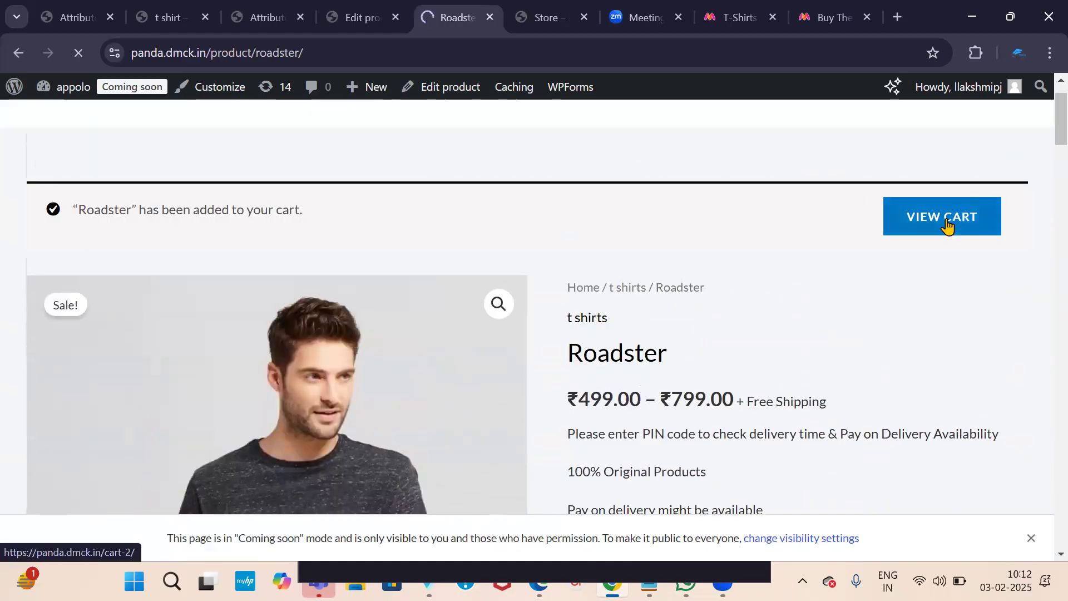
scroll(696, 283, down, 4)
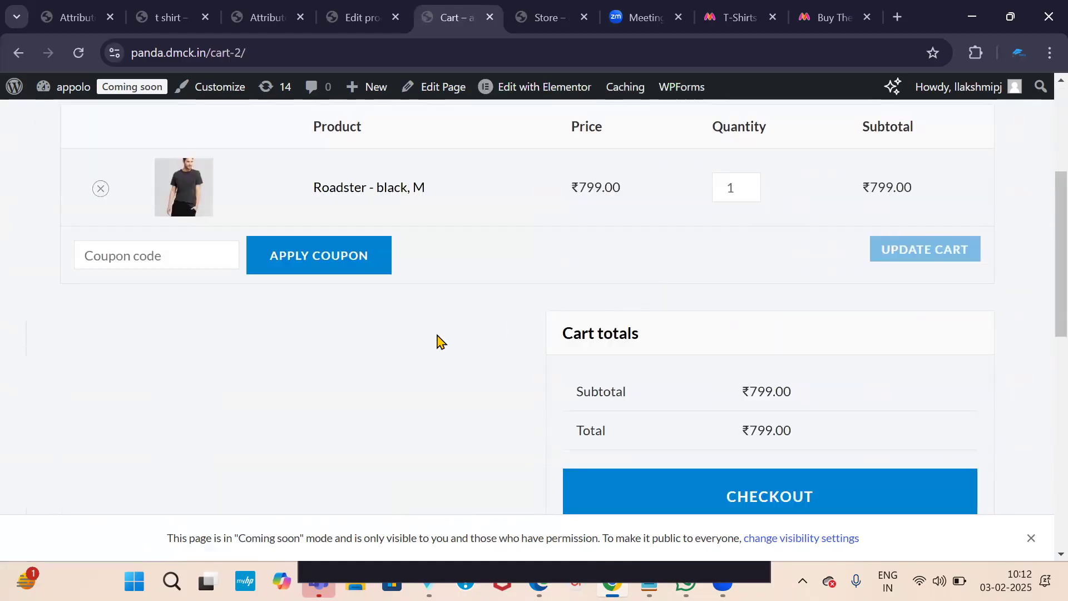
scroll(239, 382, up, 1)
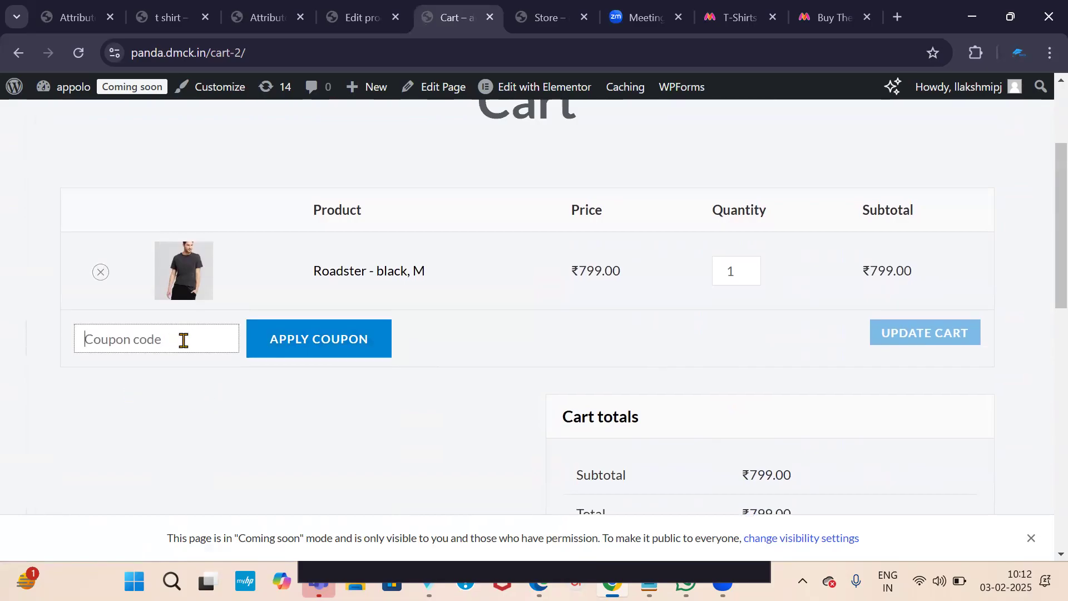
Proceed from the cart to checkout and review the billing form and order summary
scroll(813, 389, down, 5)
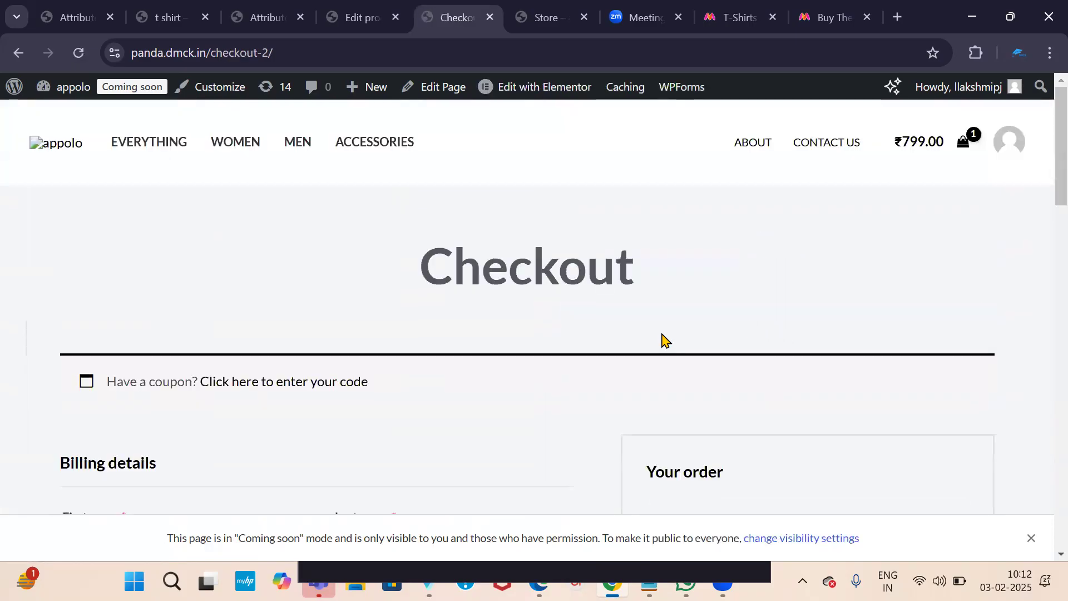
scroll(661, 339, down, 6)
scroll(495, 379, up, 2)
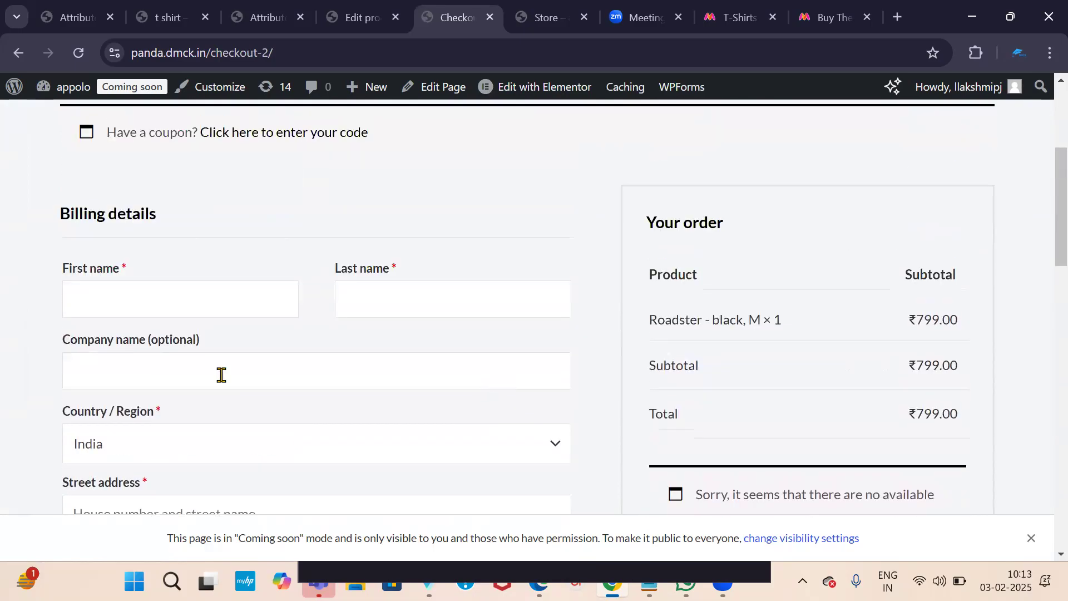
Fill in the billing name and address with the browser's saved address, leaving the phone number empty
click(165, 310)
click(183, 345)
scroll(184, 340, down, 7)
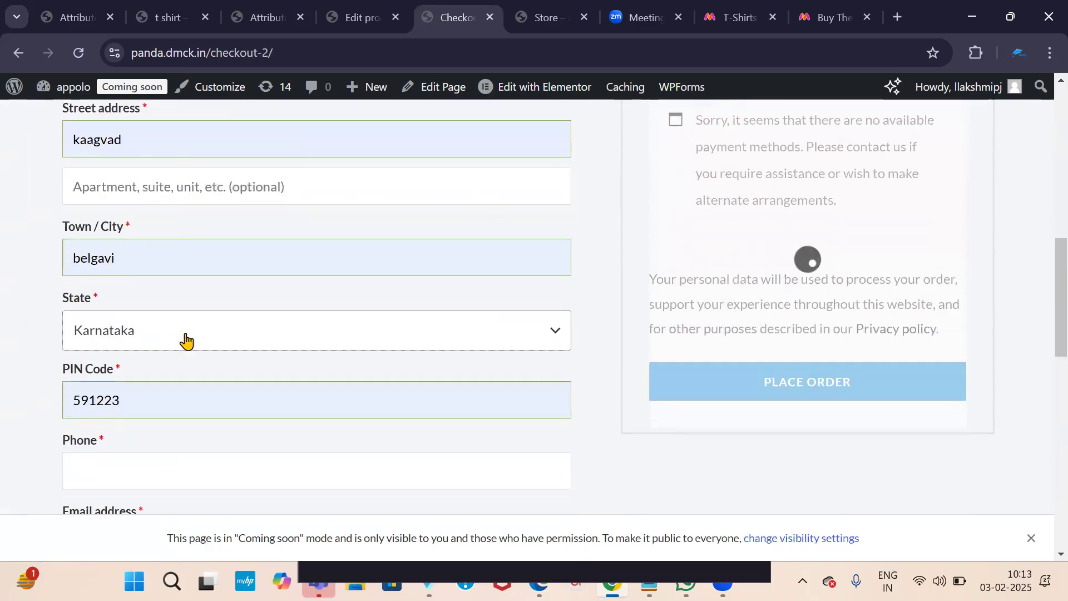
scroll(186, 338, down, 7)
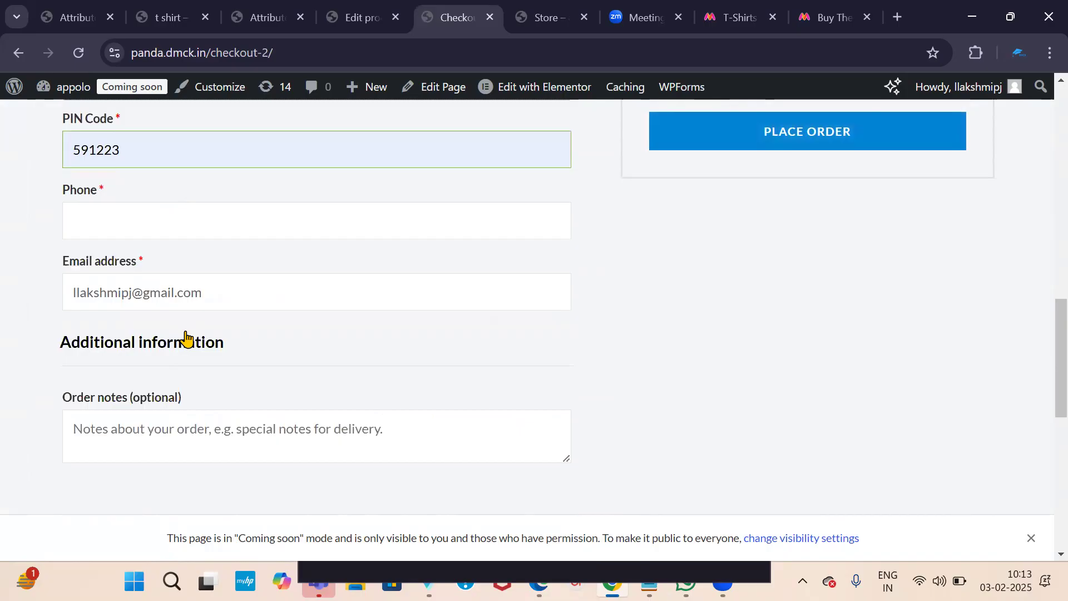
Try to place the order and decline saving the address in the browser account
scroll(812, 261, up, 6)
click(804, 291)
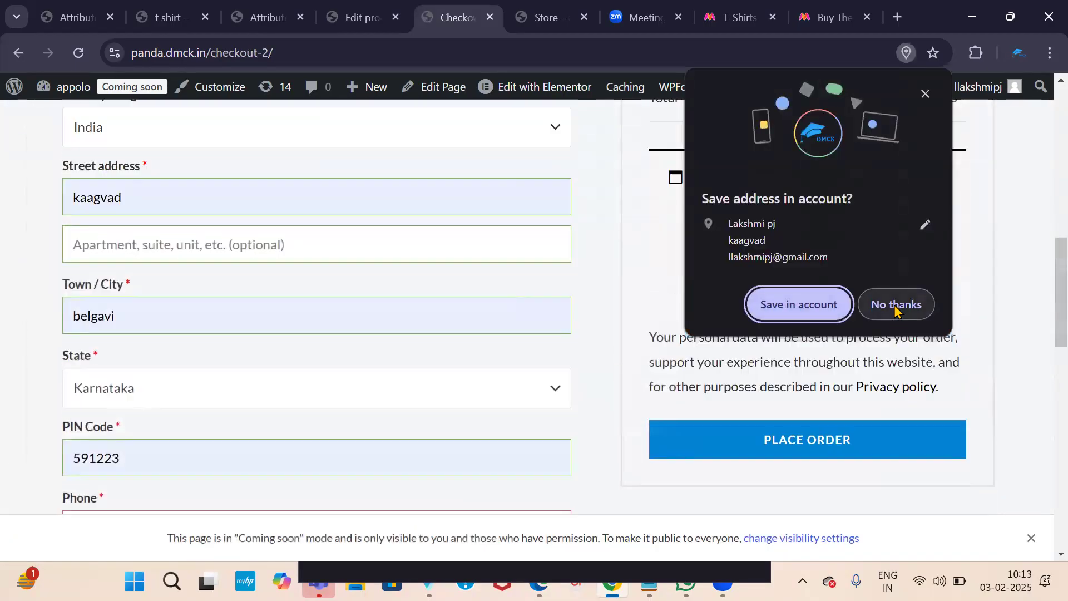
click(894, 311)
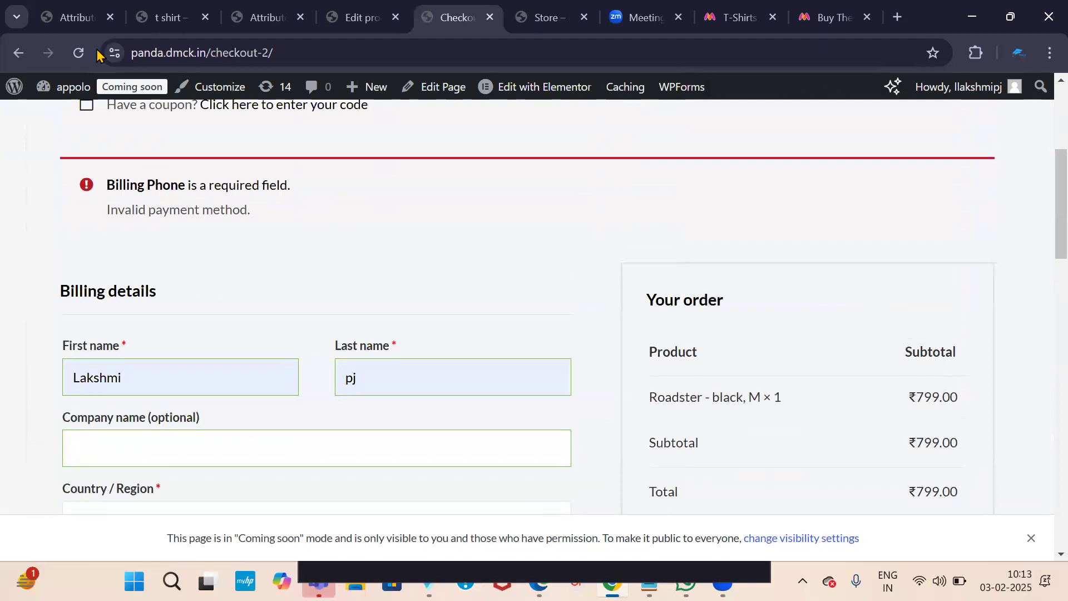
Return to the WordPress dashboard, open the WooCommerce orders page and check it for received orders
mouse_move(66, 87)
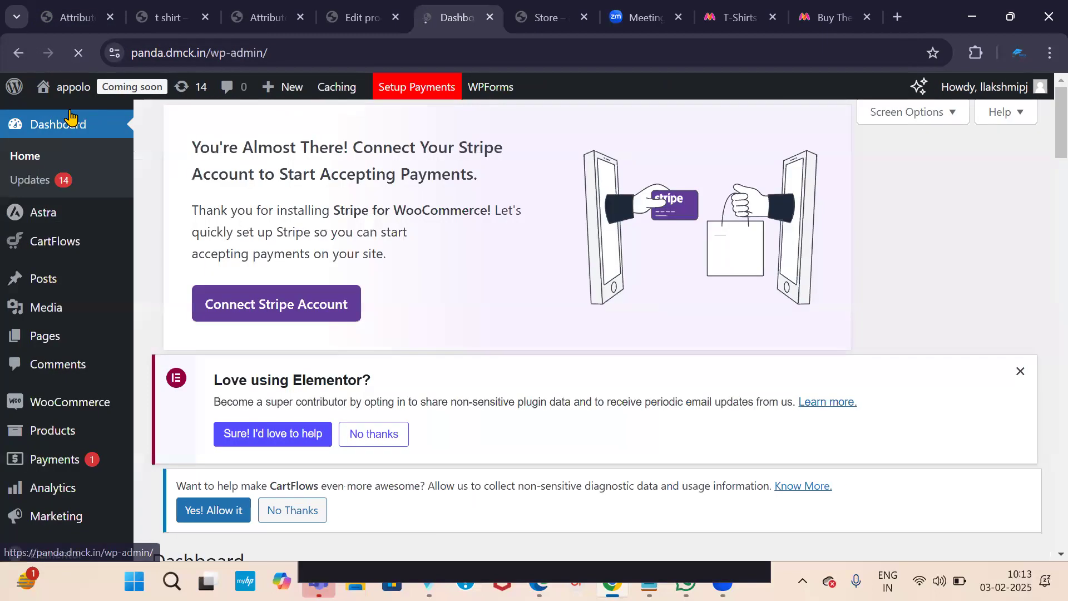
mouse_move(72, 408)
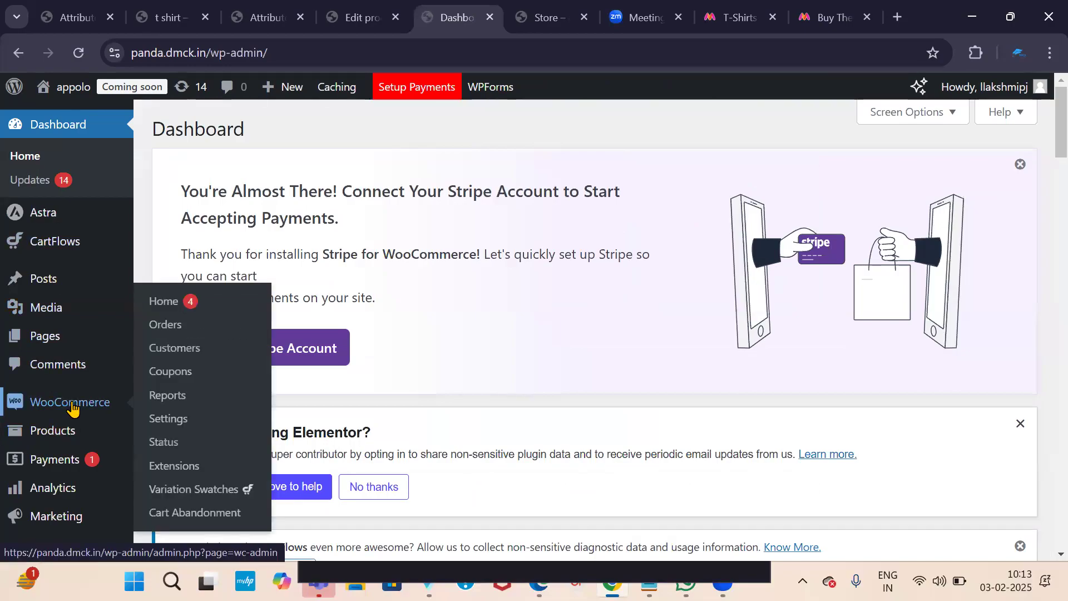
click(165, 330)
scroll(260, 317, down, 5)
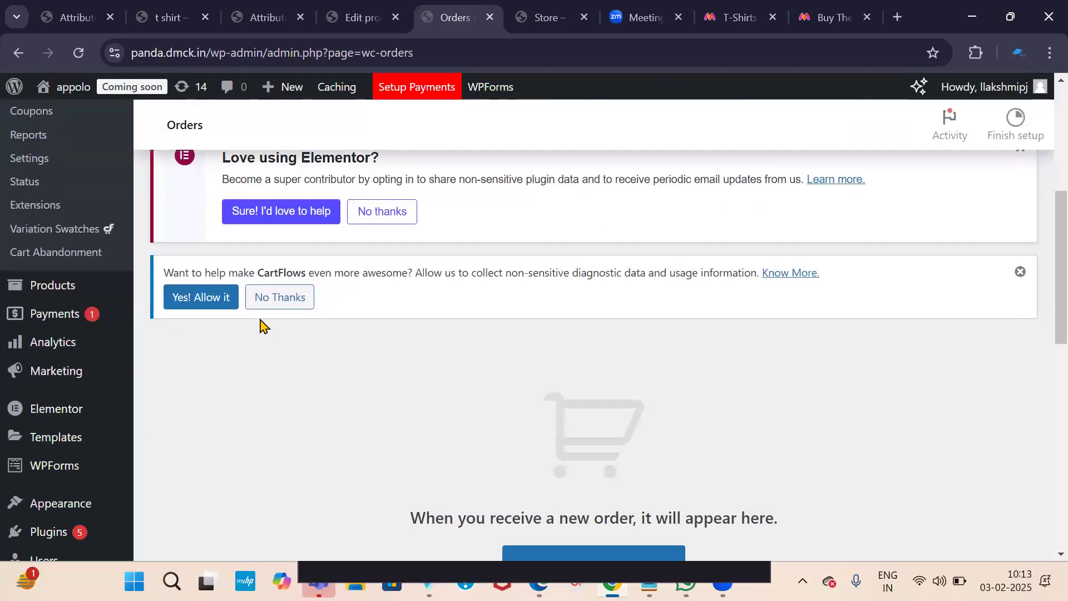
scroll(116, 324, up, 5)
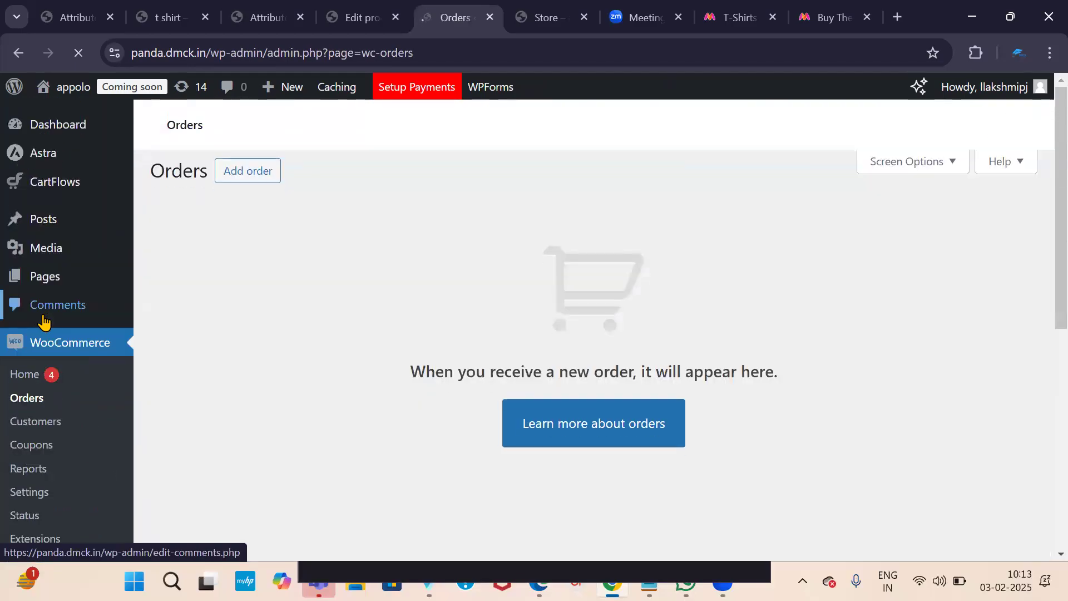
scroll(522, 326, down, 9)
scroll(428, 328, down, 1)
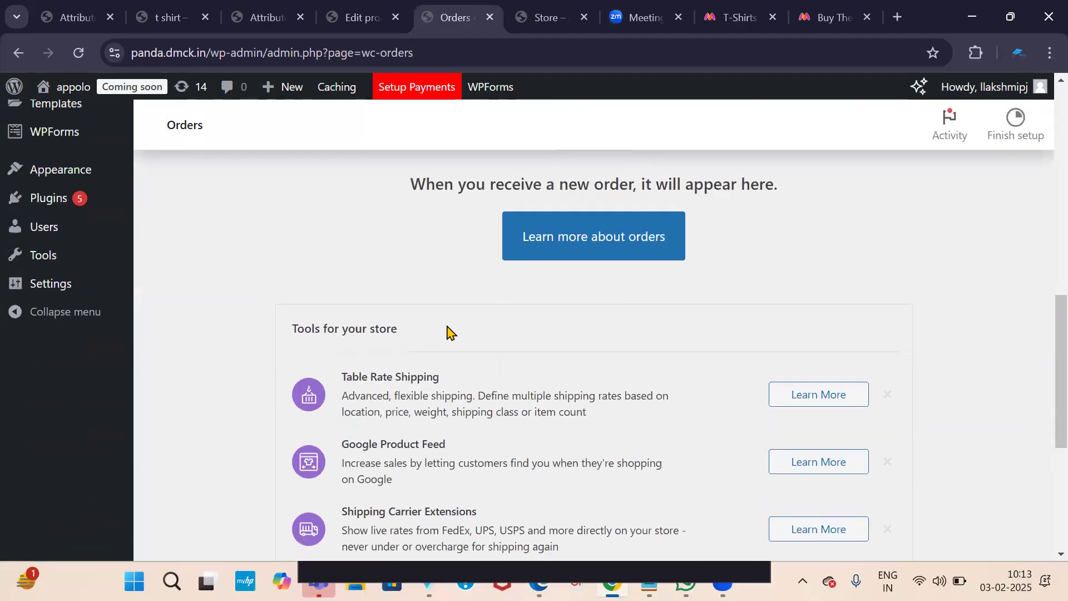
scroll(537, 330, up, 3)
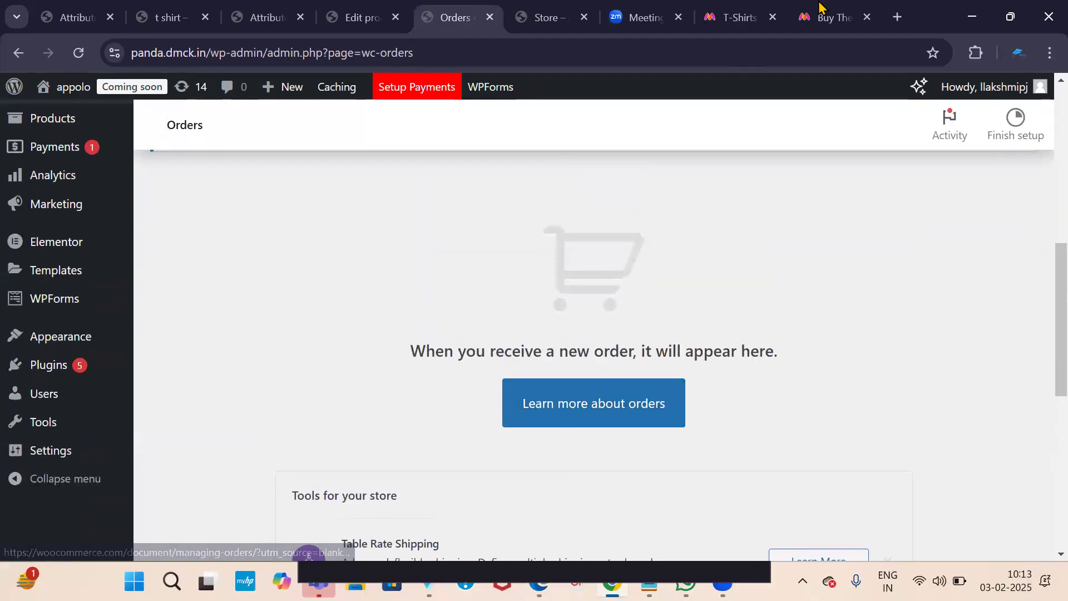
Look through the open store page, the WooCommerce orders page and the t shirt product page
click(545, 18)
scroll(671, 167, down, 6)
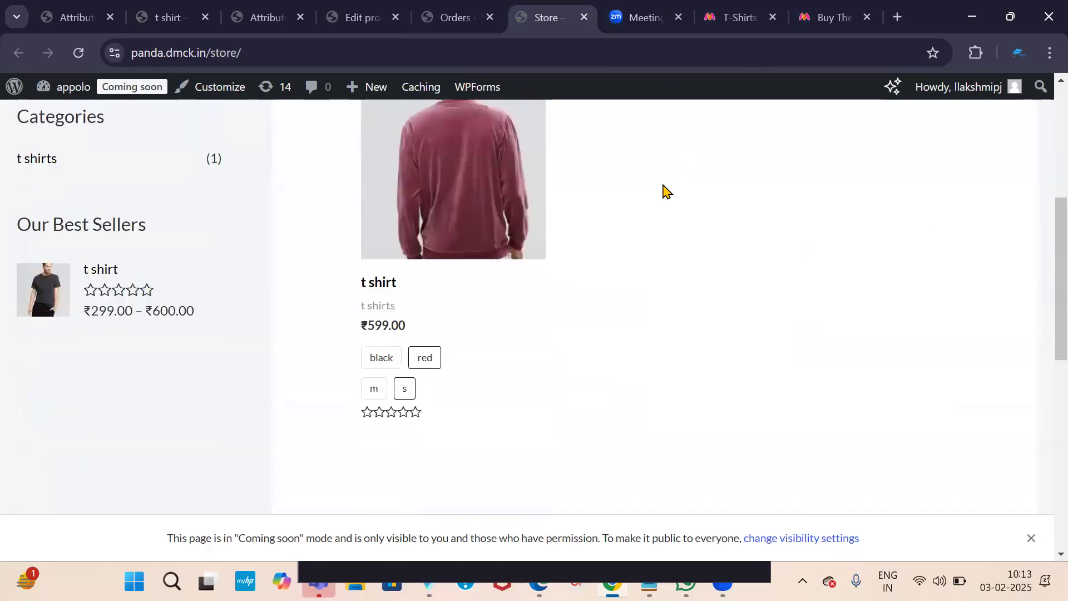
click(462, 20)
scroll(612, 200, down, 6)
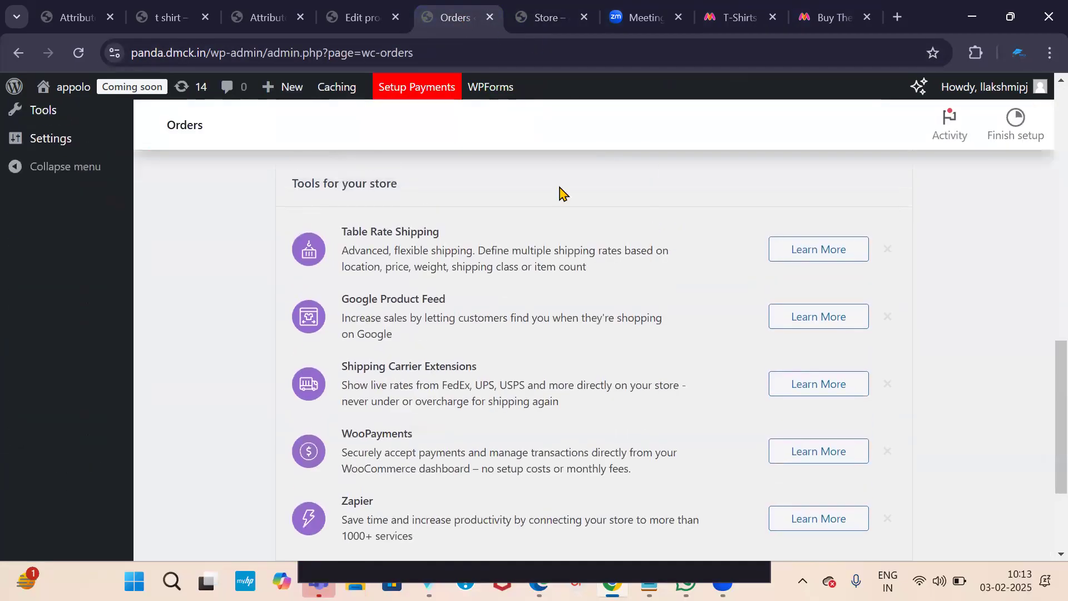
scroll(562, 194, up, 7)
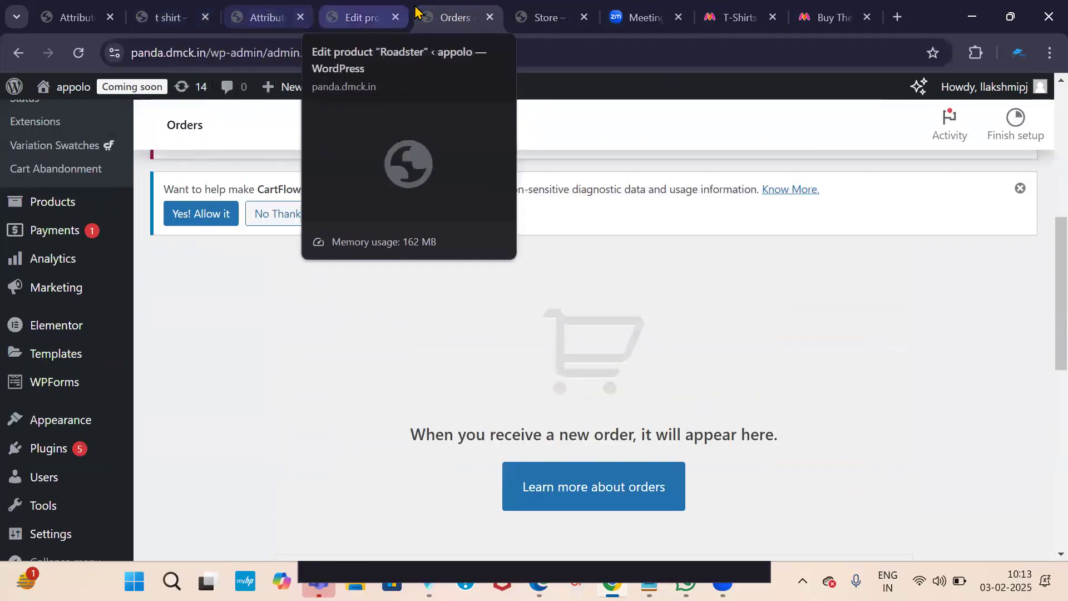
scroll(655, 324, down, 1)
scroll(655, 324, down, 10)
scroll(635, 389, up, 6)
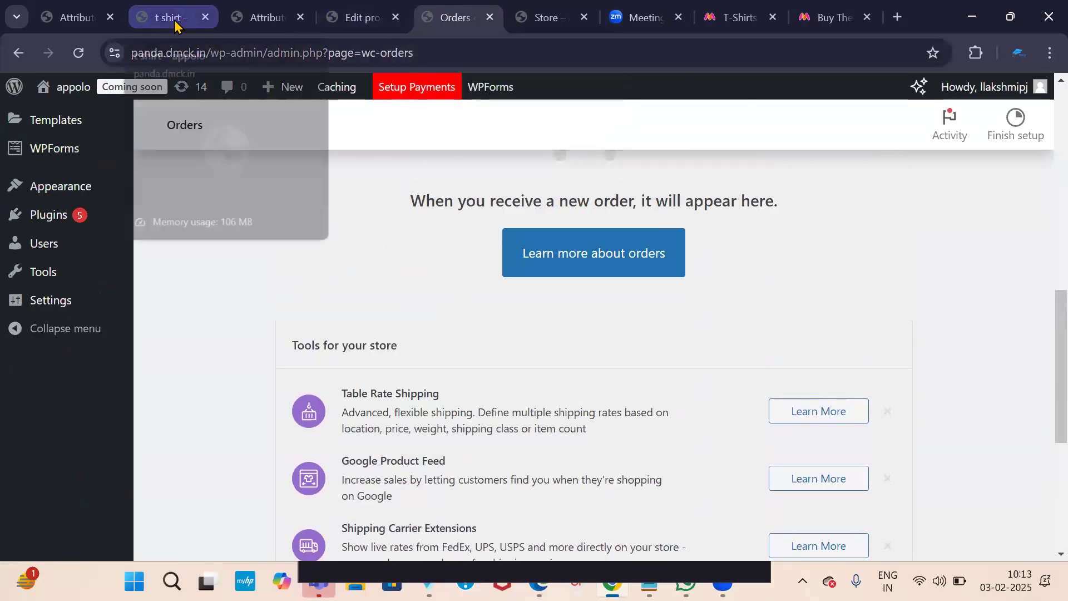
click(174, 27)
scroll(573, 298, down, 10)
scroll(573, 298, up, 5)
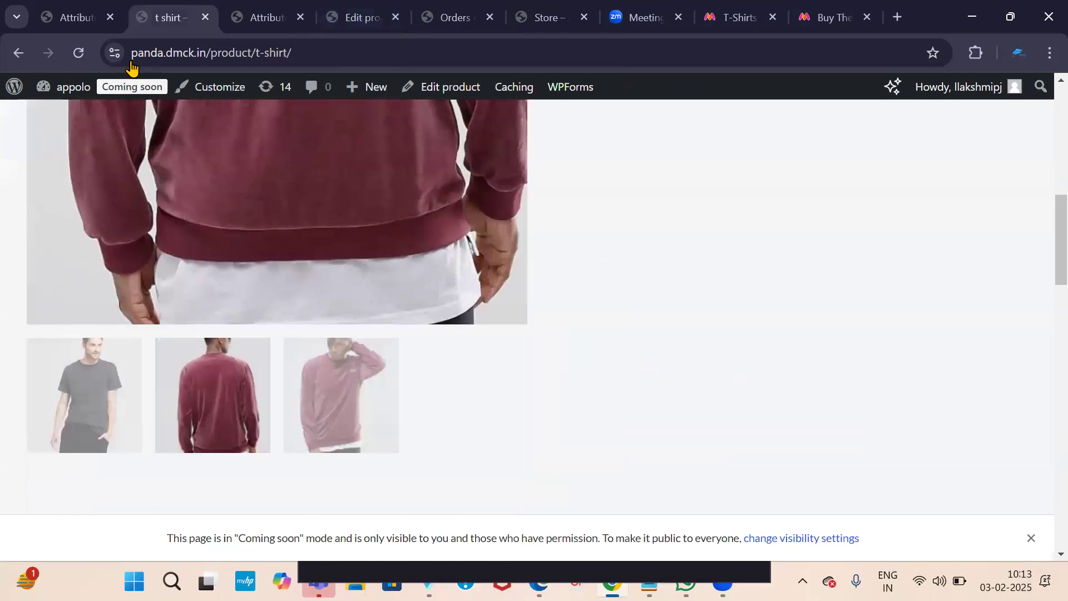
From the product attributes page, open the store in a new browser tab and switch to it
click(82, 23)
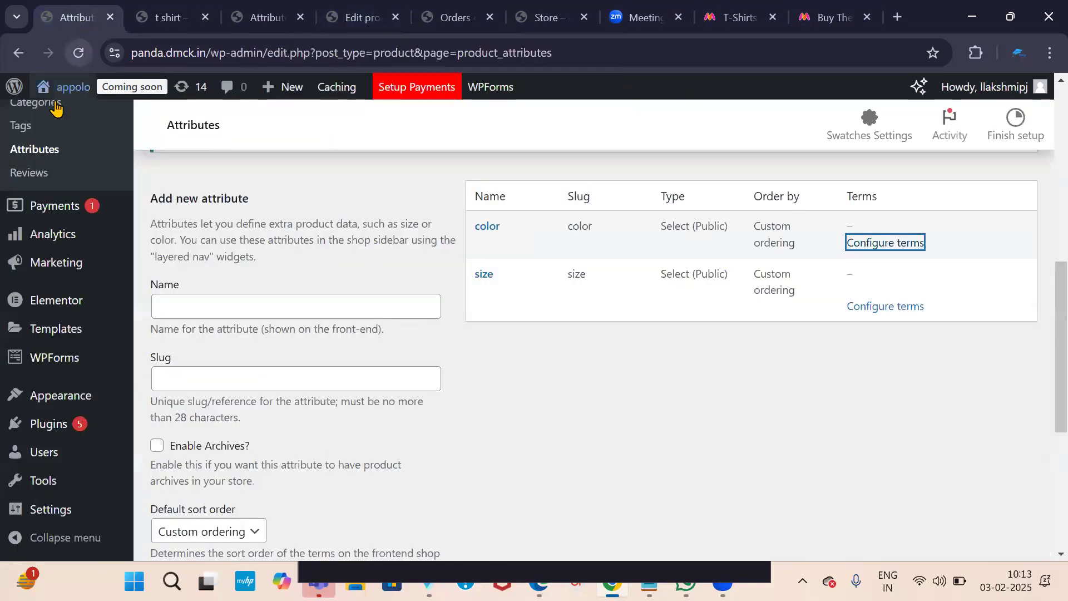
right_click(71, 117)
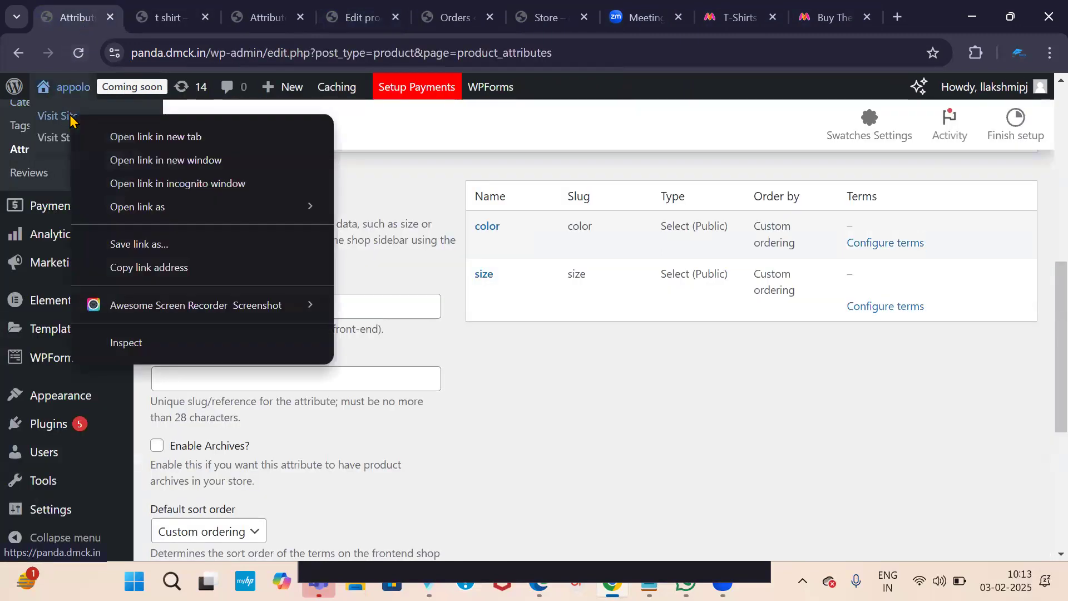
click(59, 135)
right_click(58, 136)
click(121, 157)
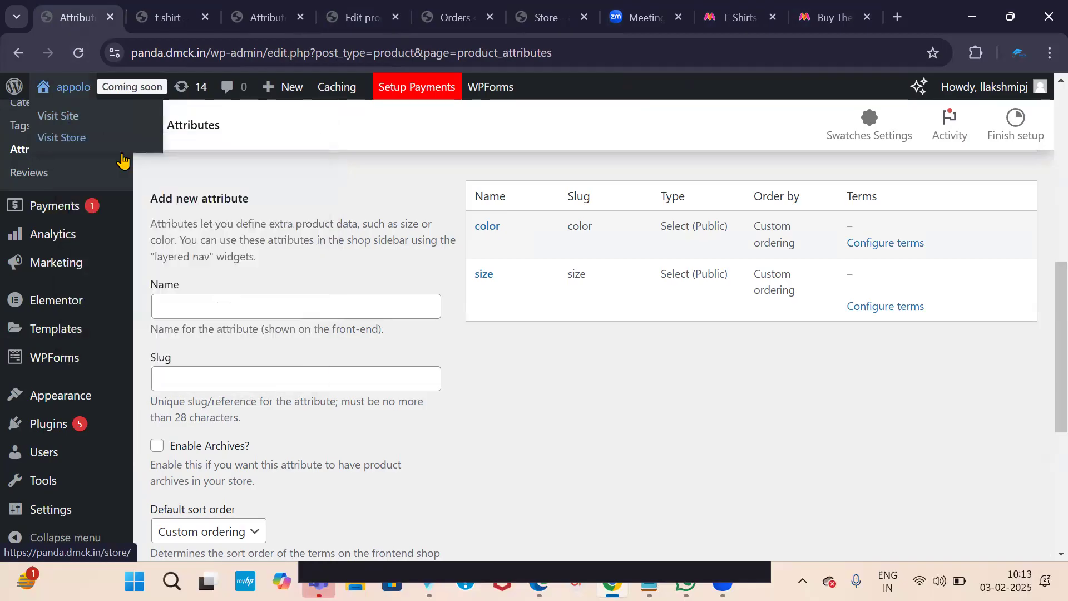
click(144, 25)
Examine the Roadster and t shirt listings in the store, then open the Roadster product page
scroll(640, 337, down, 15)
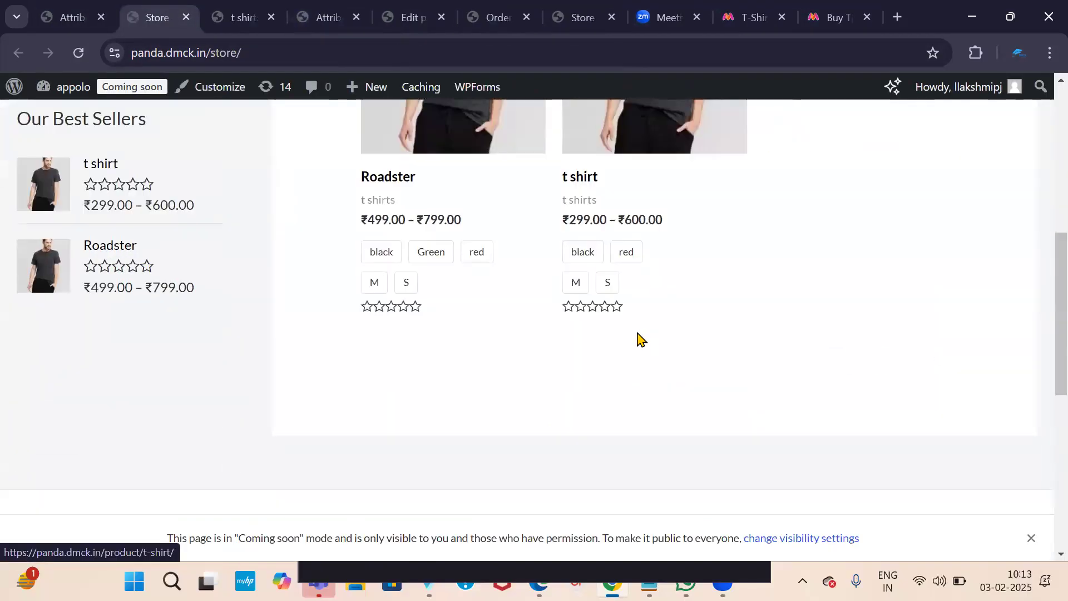
scroll(639, 341, up, 15)
scroll(634, 339, down, 16)
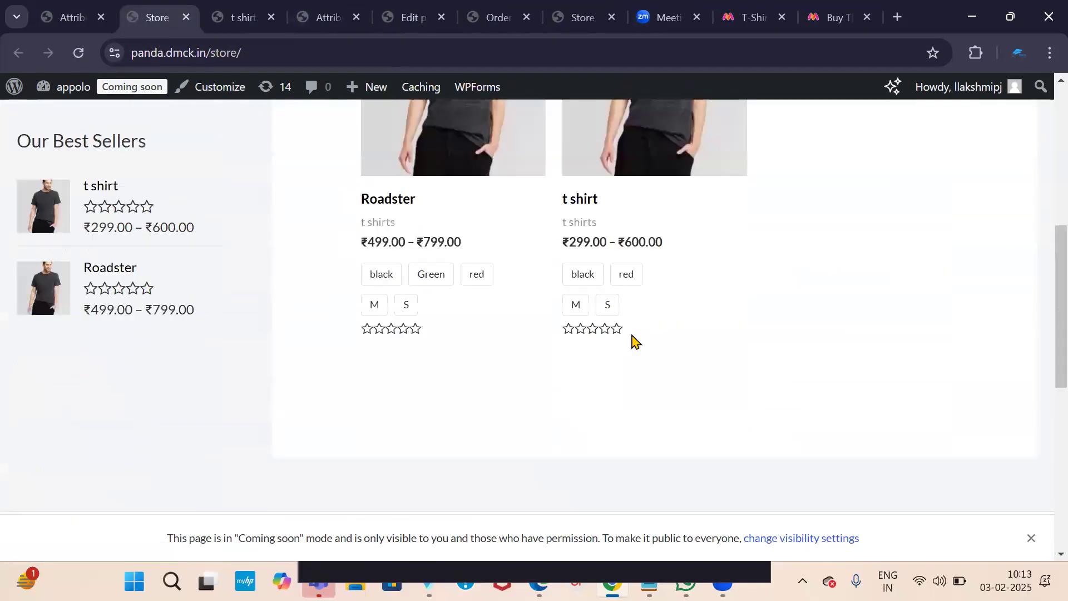
scroll(632, 344, down, 2)
scroll(631, 351, up, 16)
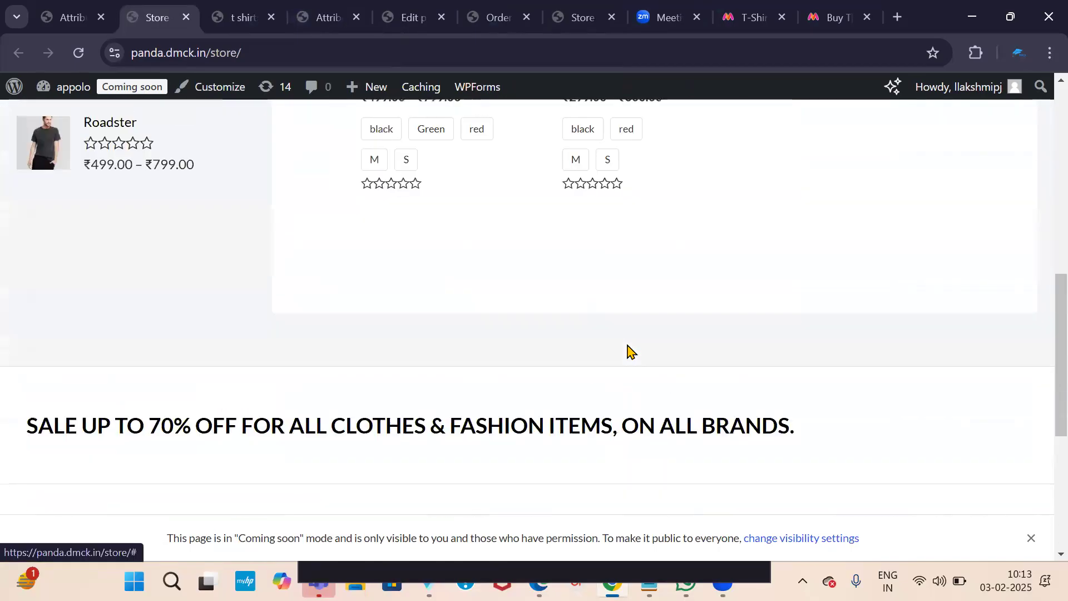
scroll(632, 353, down, 5)
scroll(631, 354, down, 5)
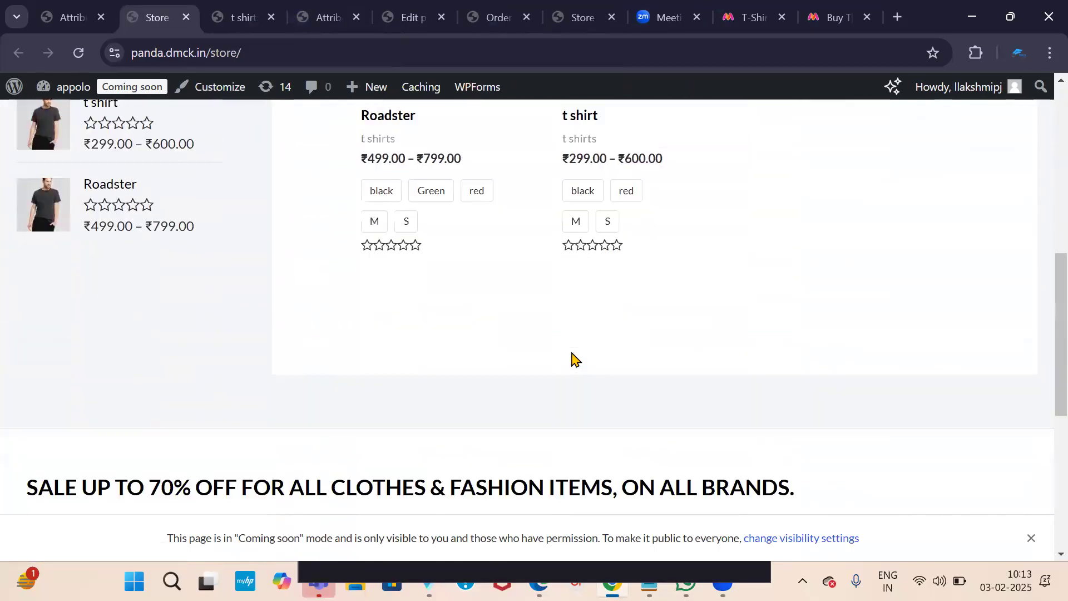
scroll(574, 353, up, 5)
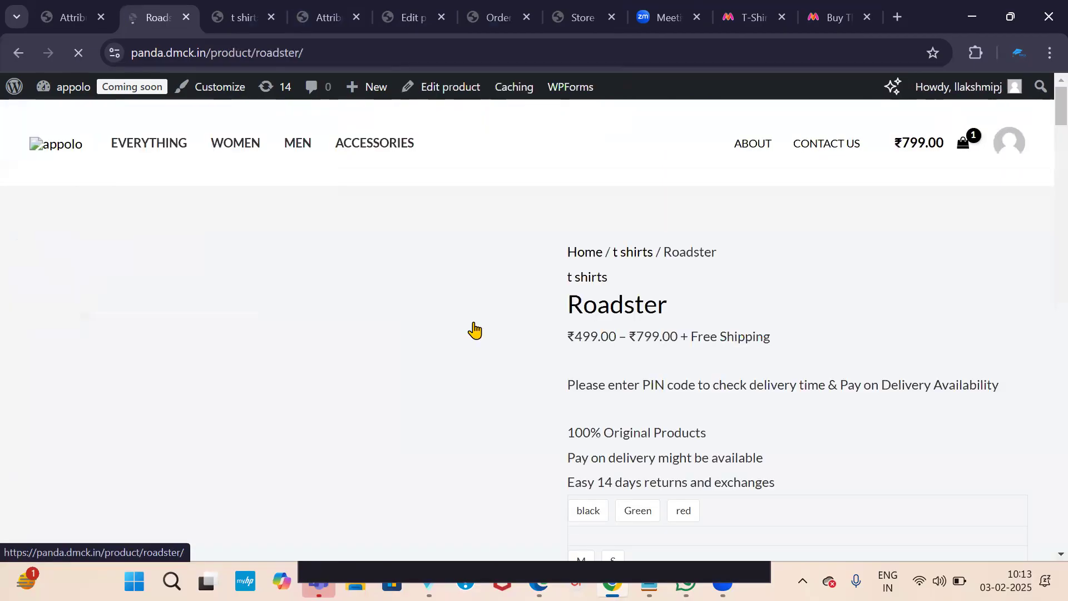
Try the Green and red colour options on the Roadster page, look over its description, and reload the page
scroll(594, 329, down, 5)
scroll(625, 348, up, 5)
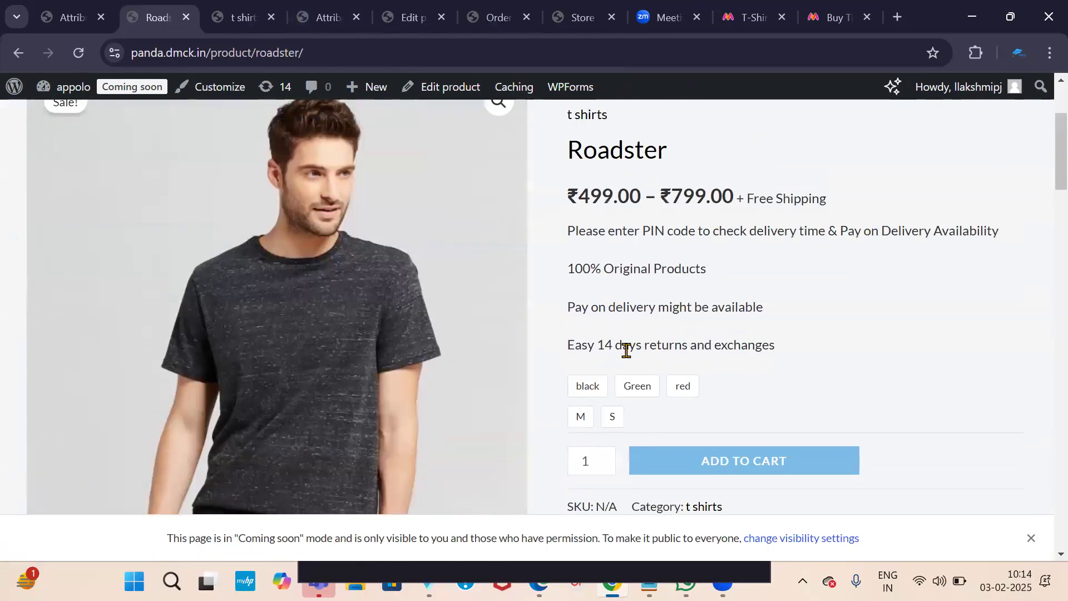
scroll(651, 393, down, 4)
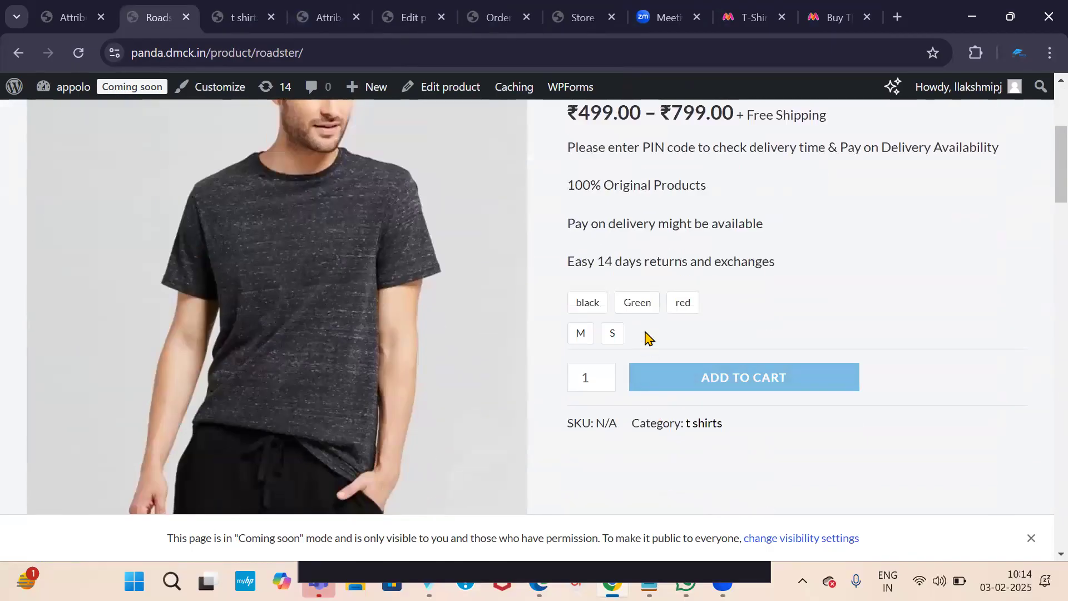
click(643, 308)
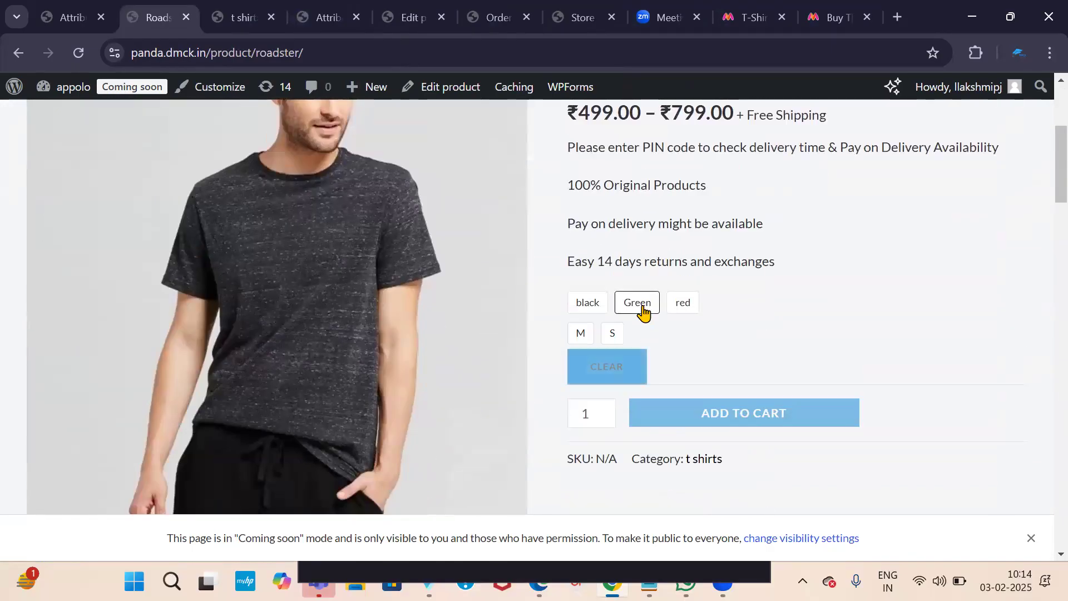
click(675, 309)
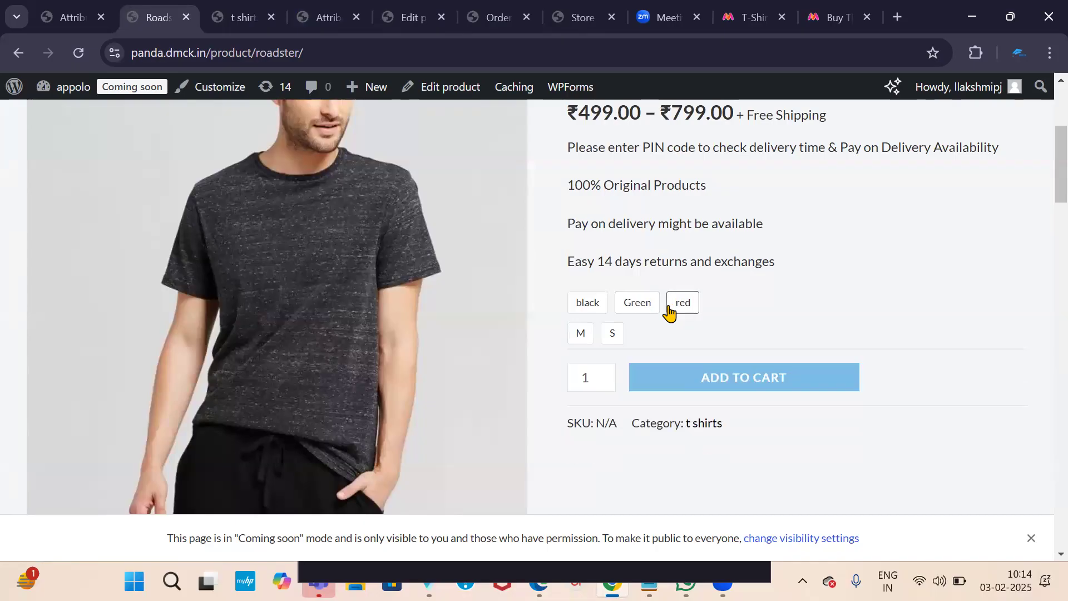
scroll(644, 368, down, 8)
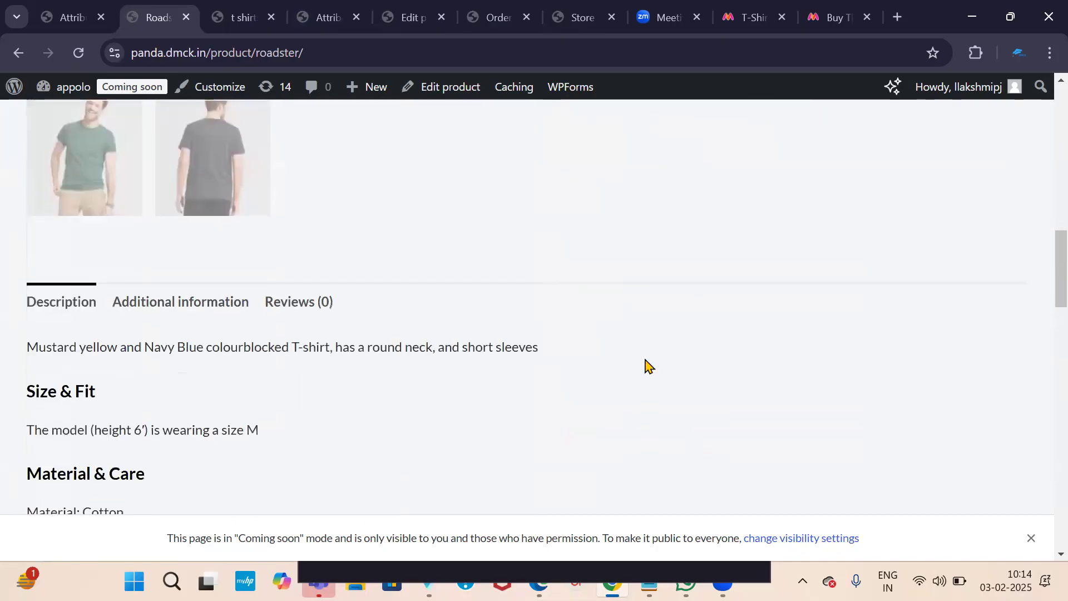
scroll(644, 368, up, 12)
scroll(646, 351, up, 1)
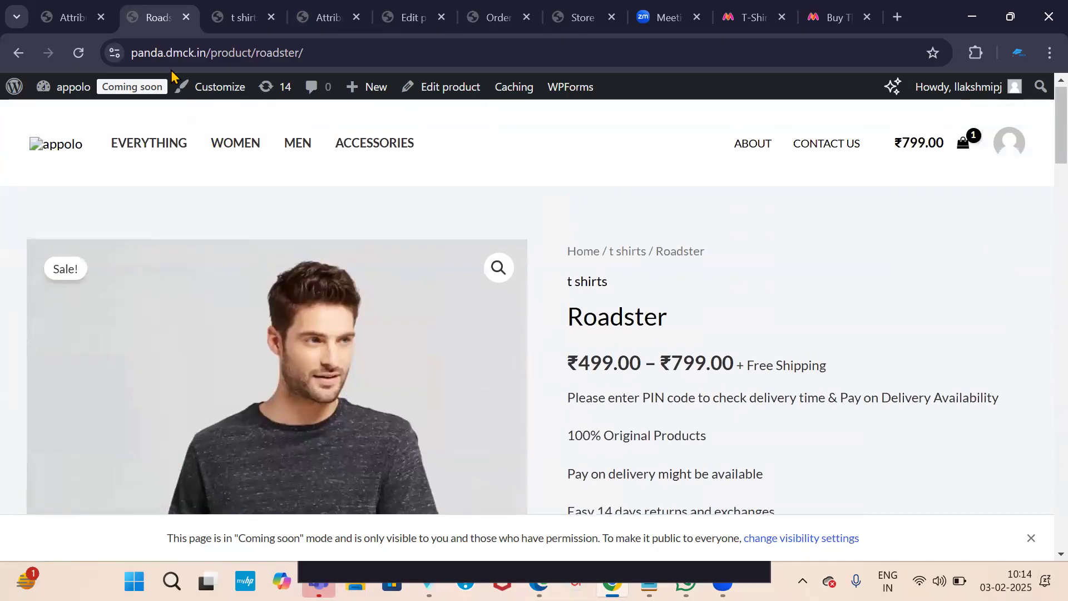
click(79, 54)
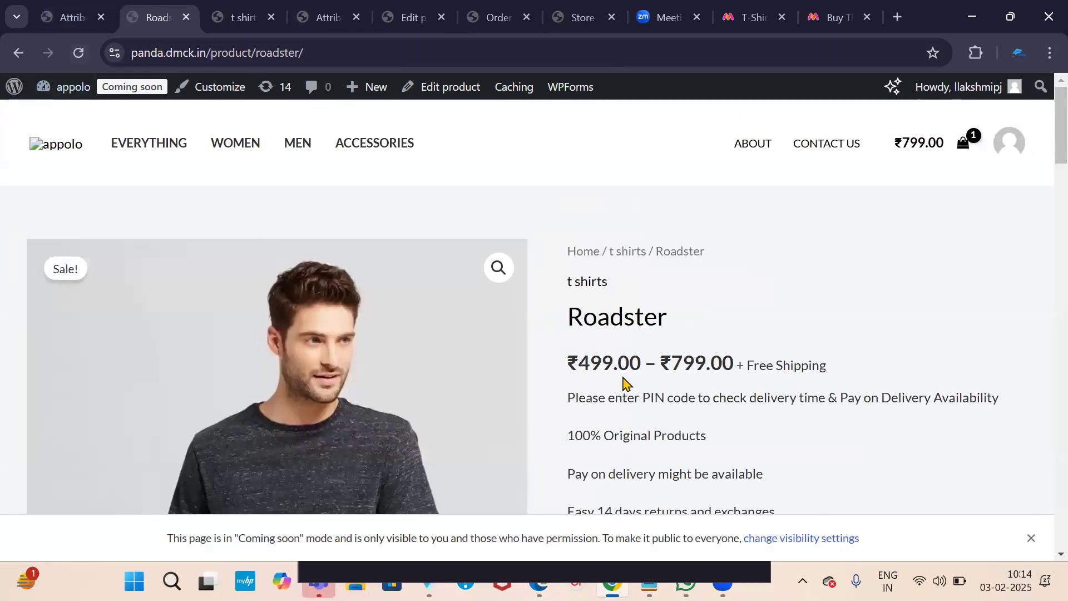
Select colour red and size M for the Roadster T-shirt and add one to the cart
scroll(625, 383, down, 5)
scroll(625, 384, up, 2)
click(591, 304)
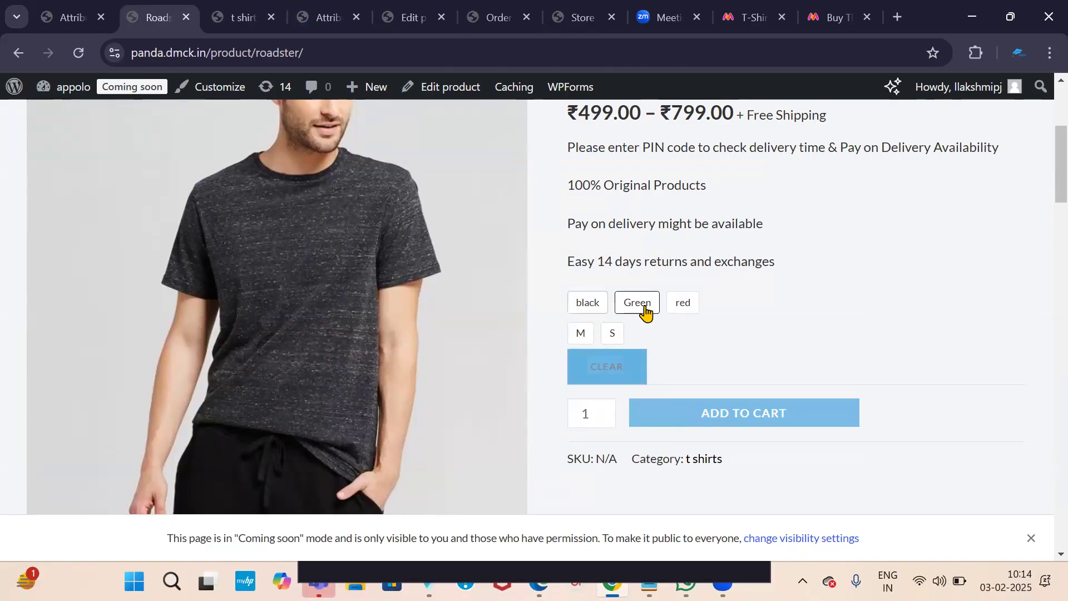
click(590, 337)
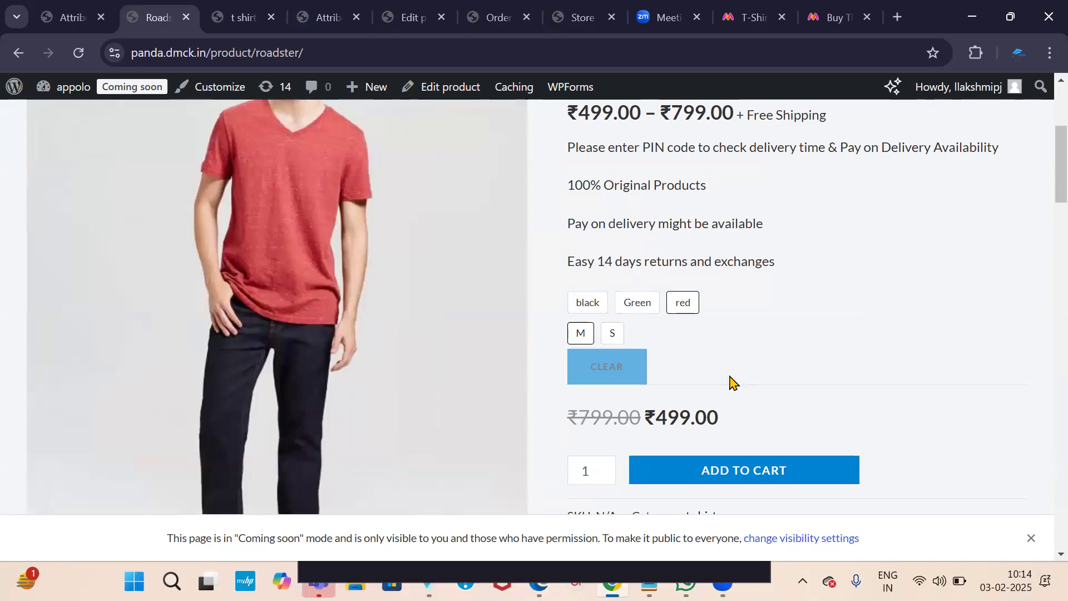
scroll(729, 401, down, 3)
click(739, 304)
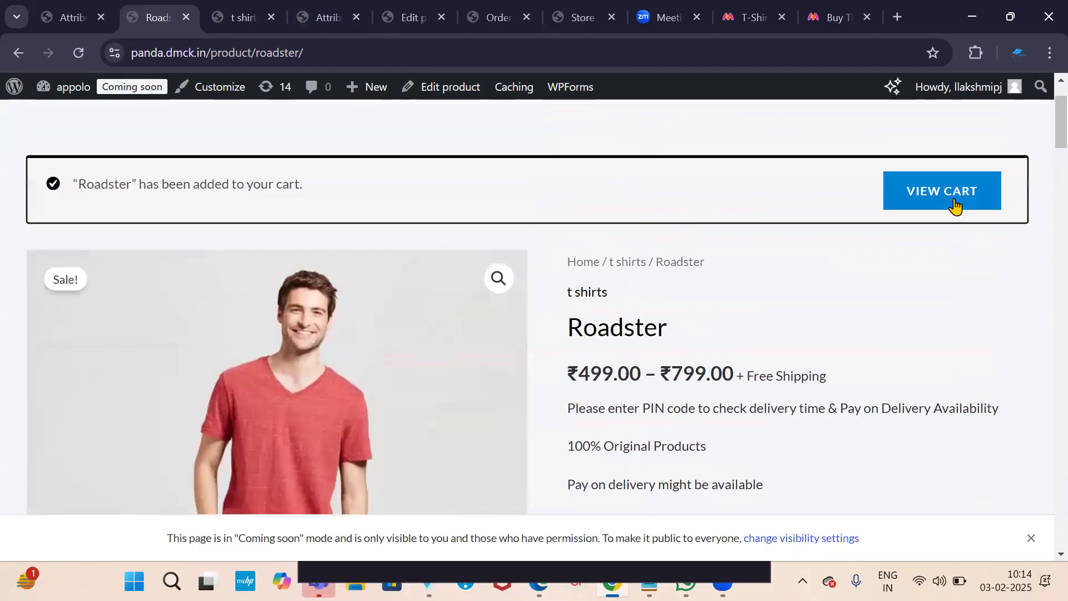
Open the cart, review its Roadster items and totals, and proceed to checkout
click(951, 206)
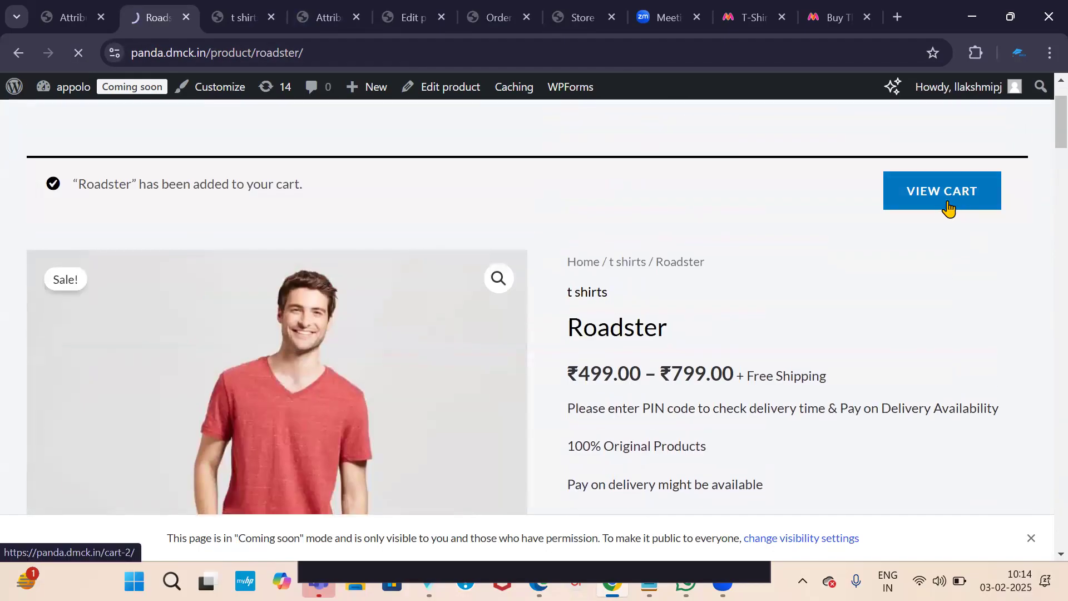
scroll(751, 291, down, 4)
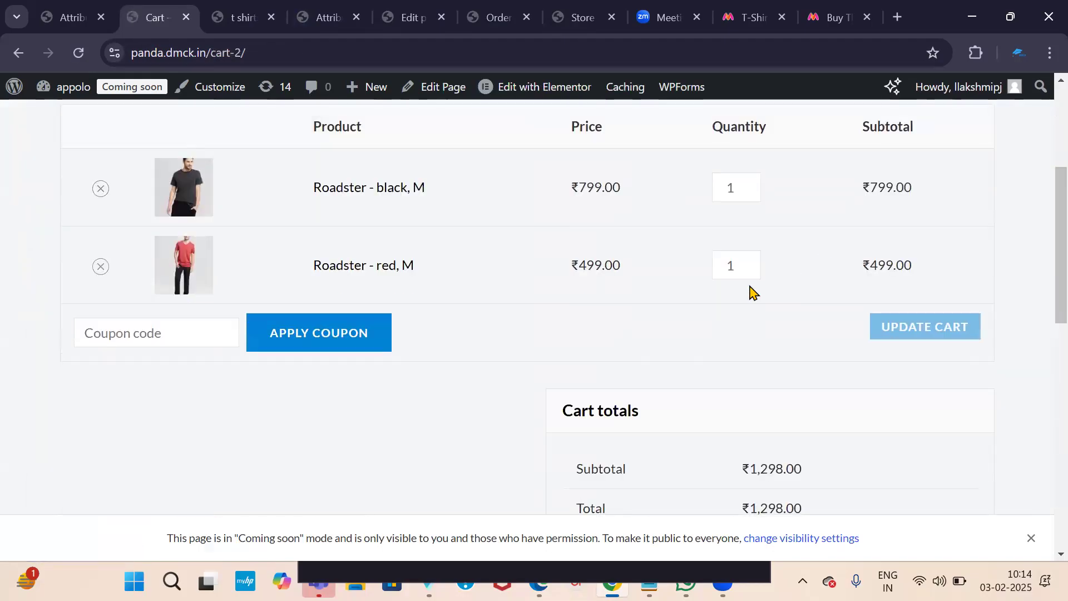
scroll(875, 286, up, 2)
scroll(644, 344, down, 3)
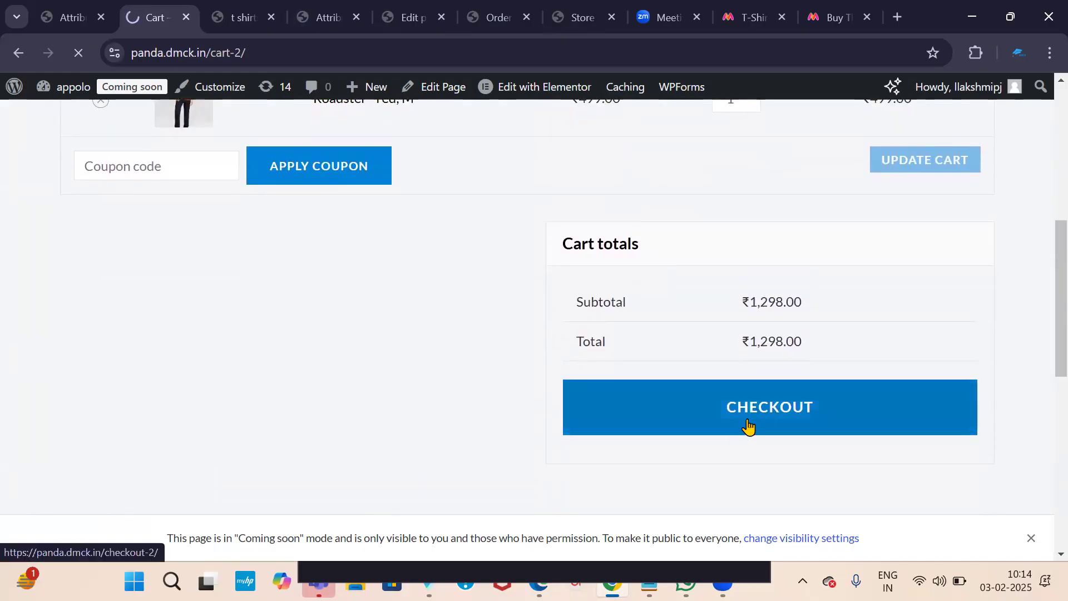
Review the order summary, payment section, billing fields and order notes on the checkout page
scroll(787, 368, down, 10)
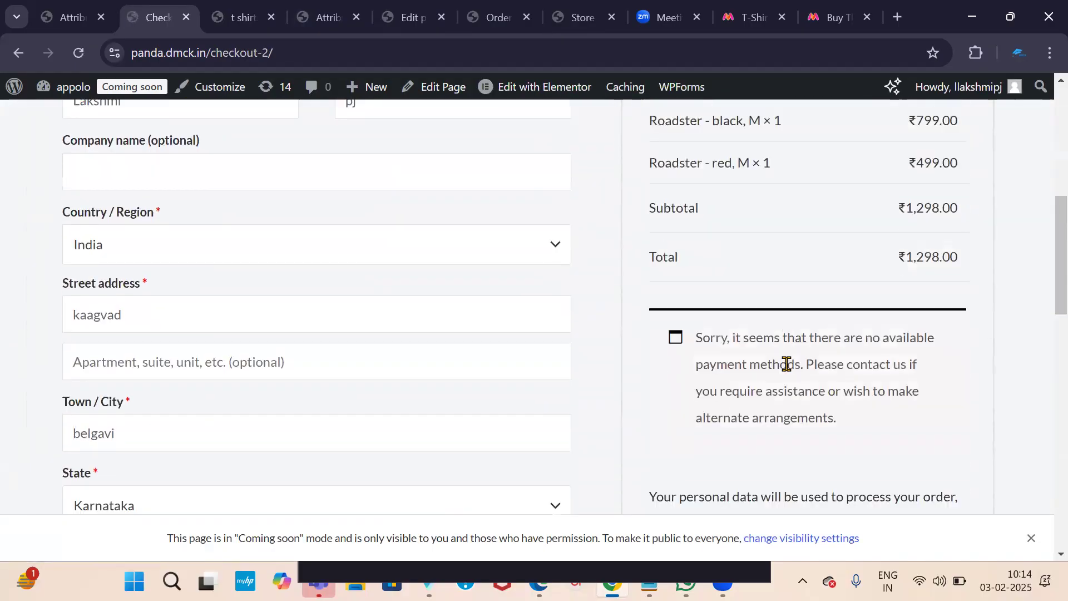
scroll(787, 368, up, 5)
scroll(442, 389, down, 13)
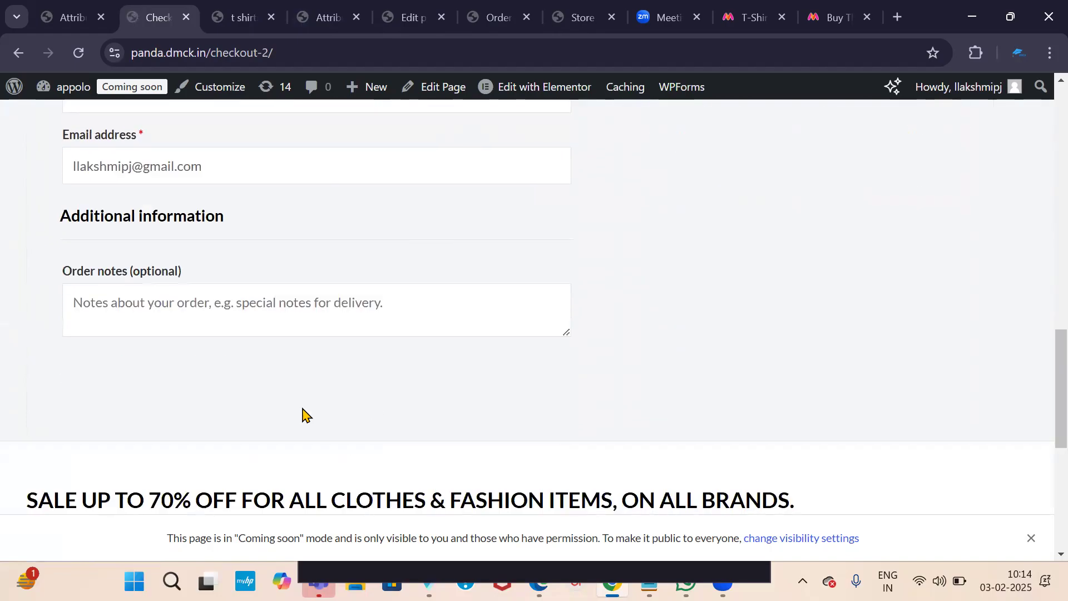
scroll(300, 415, up, 15)
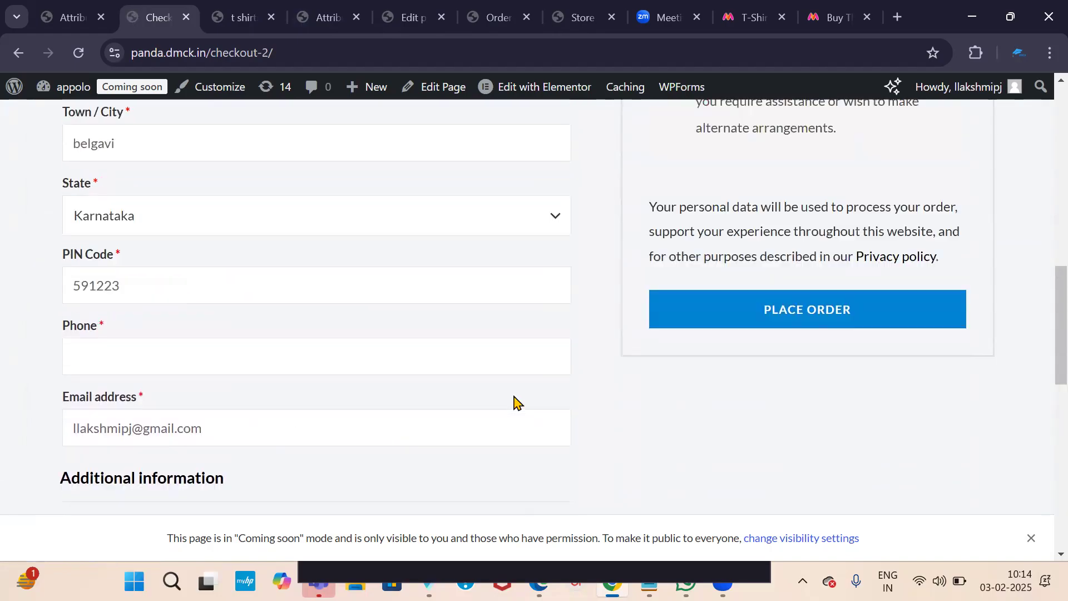